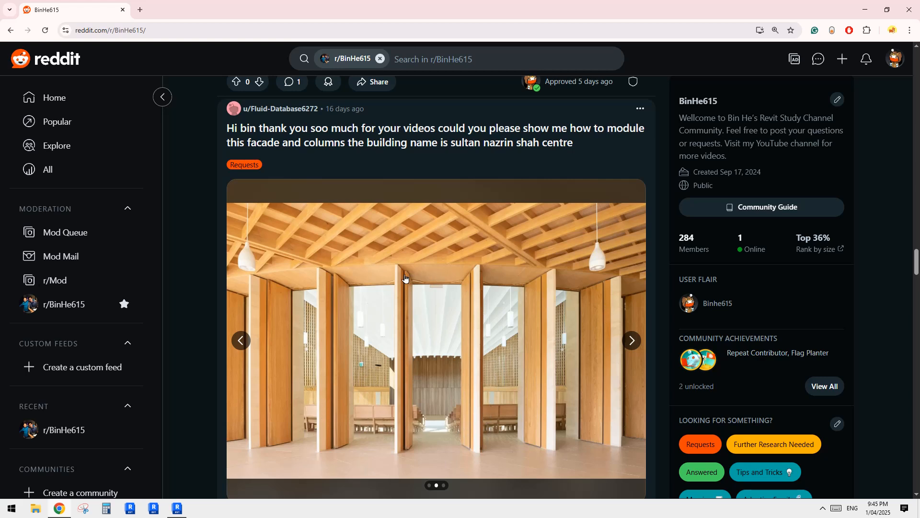
Step: Examine the reference photos of the Sultan Nazrin Shah Centre's facade and columns in the Reddit request post
{"action": "left_click", "coordinate": [241, 340]}
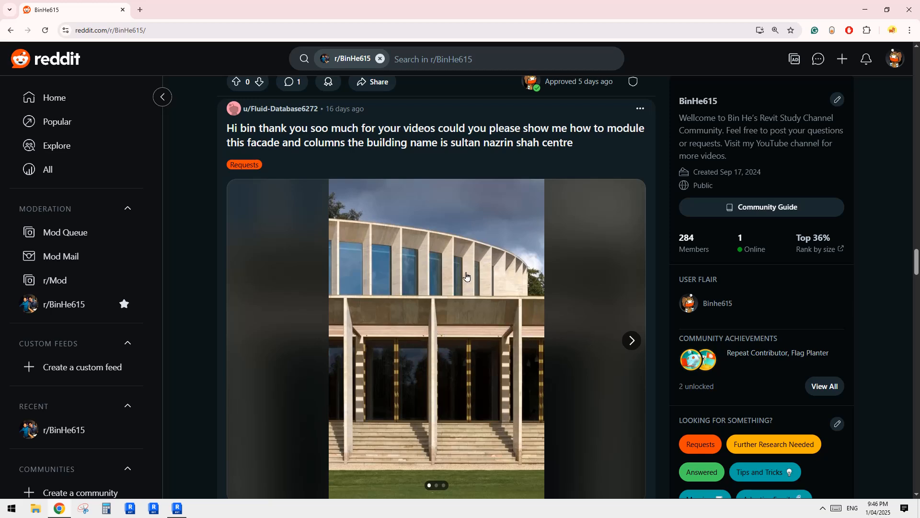
{"action": "left_click", "coordinate": [632, 341]}
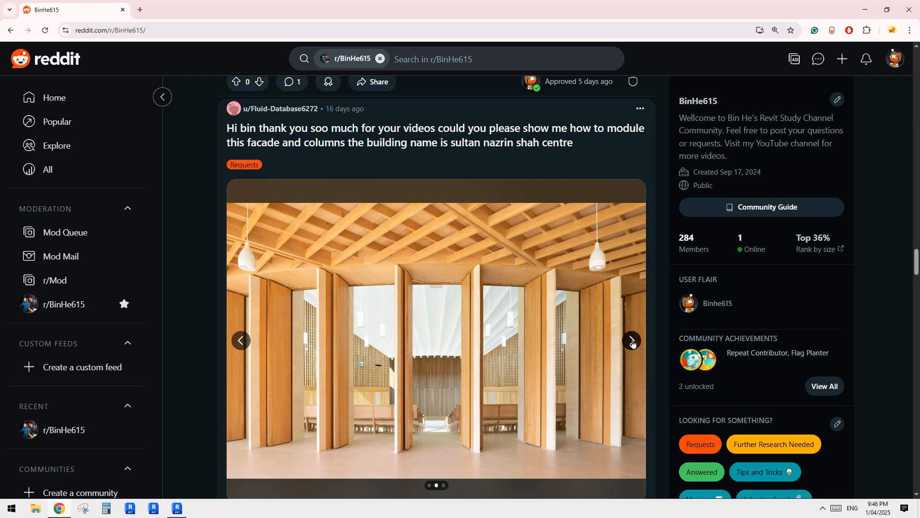
{"action": "left_click", "coordinate": [632, 340]}
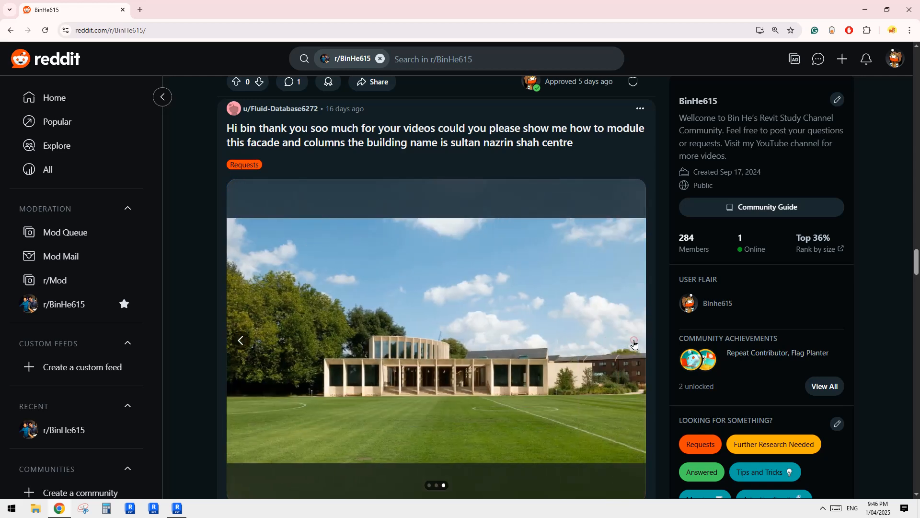
{"action": "left_click", "coordinate": [243, 340]}
{"action": "left_click", "coordinate": [242, 340]}
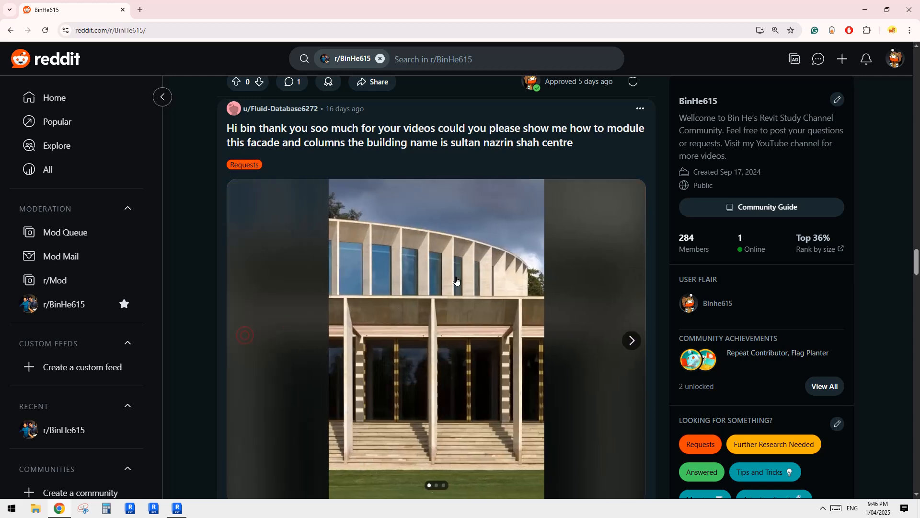
{"action": "left_click", "coordinate": [177, 509]}
{"action": "left_click", "coordinate": [179, 510]}
{"action": "left_click", "coordinate": [632, 340]}
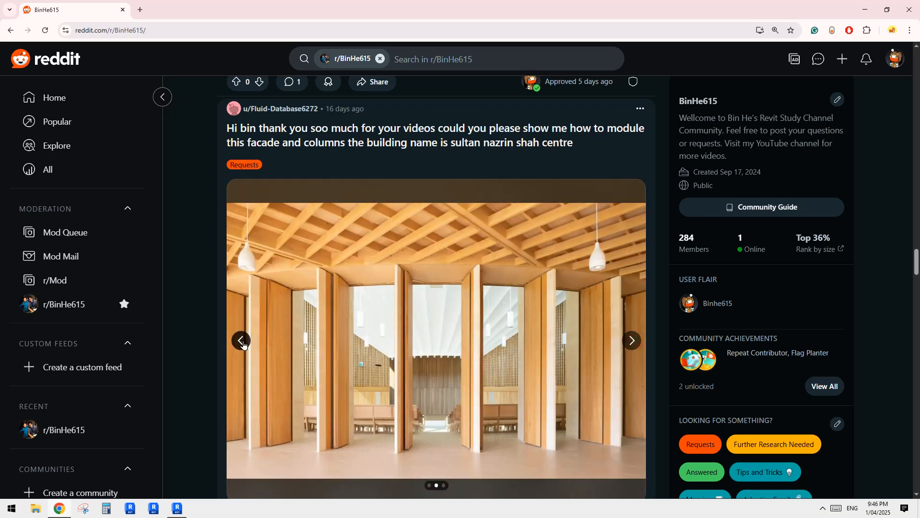
{"action": "left_click", "coordinate": [631, 340]}
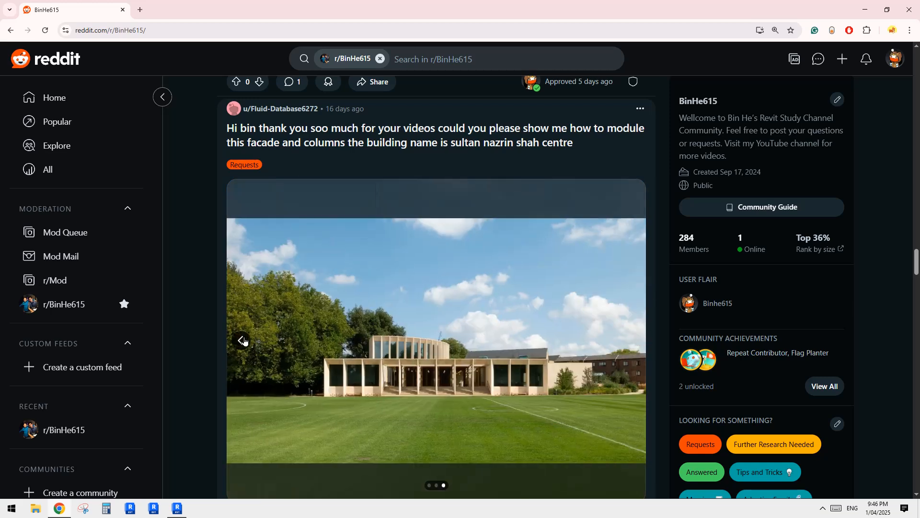
{"action": "left_click", "coordinate": [242, 341]}
{"action": "left_click", "coordinate": [243, 340]}
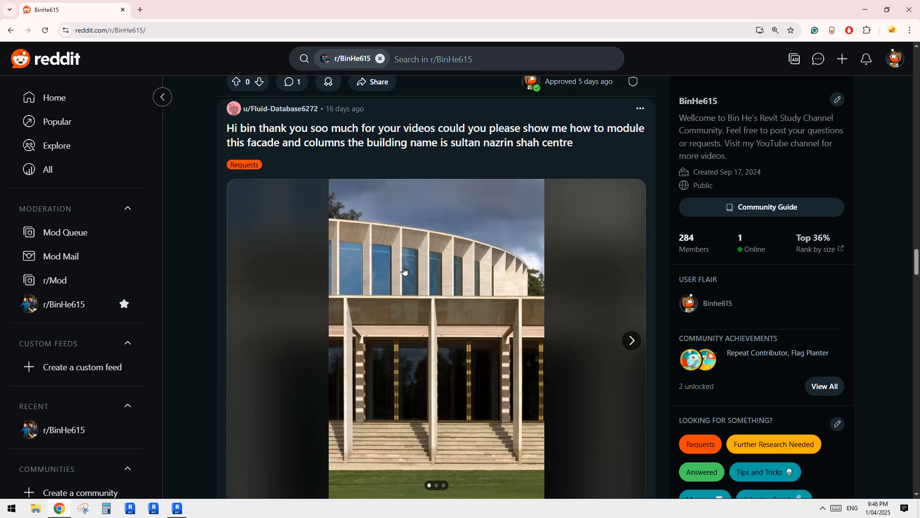
{"action": "left_click", "coordinate": [631, 341]}
{"action": "left_click", "coordinate": [631, 341]}
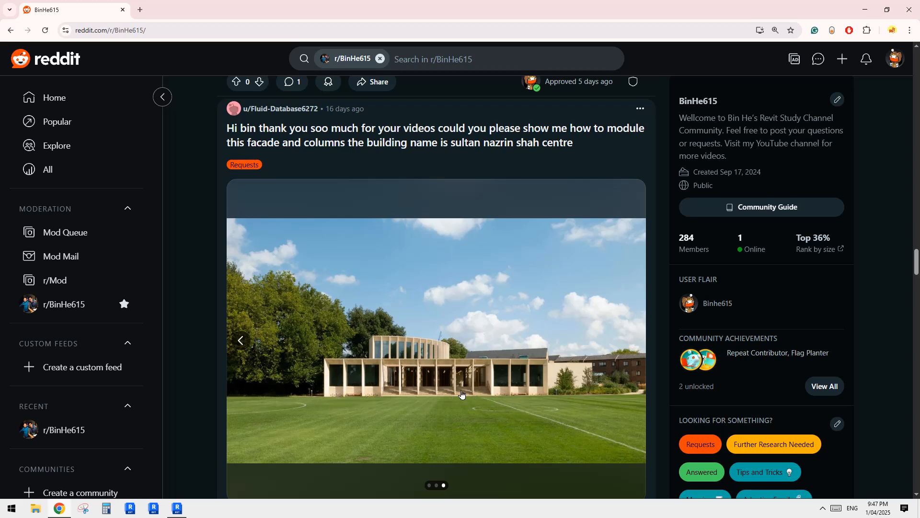
{"action": "left_click", "coordinate": [240, 340]}
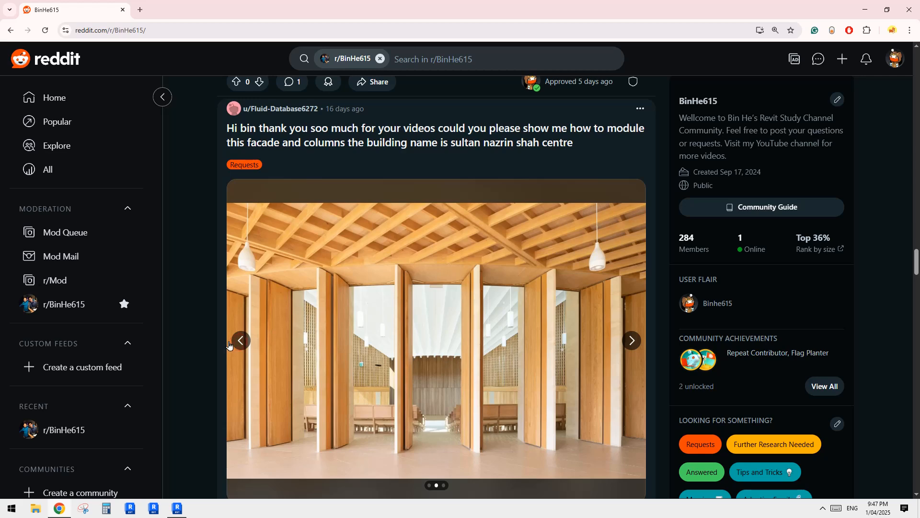
{"action": "left_click", "coordinate": [240, 341]}
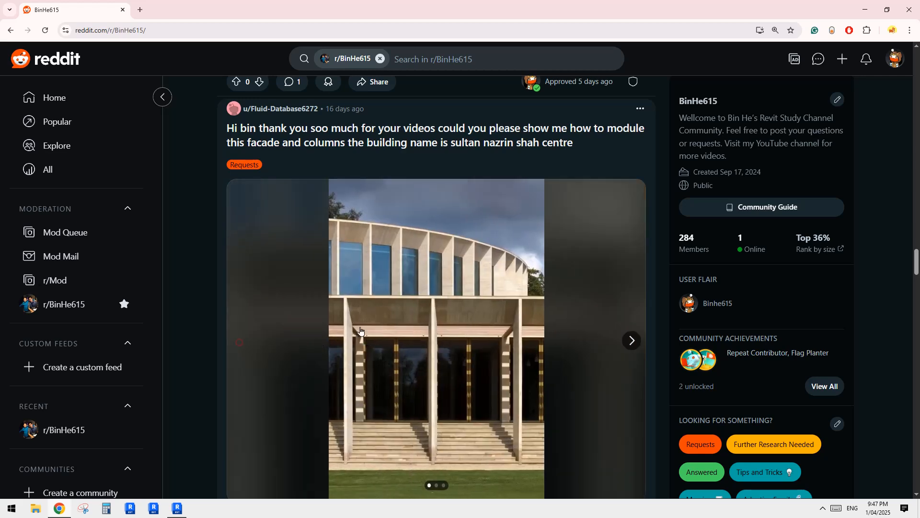
Step: Switch to Revit and create a new family from the template Metric Generic Model two level based.rft
{"action": "left_click", "coordinate": [177, 508]}
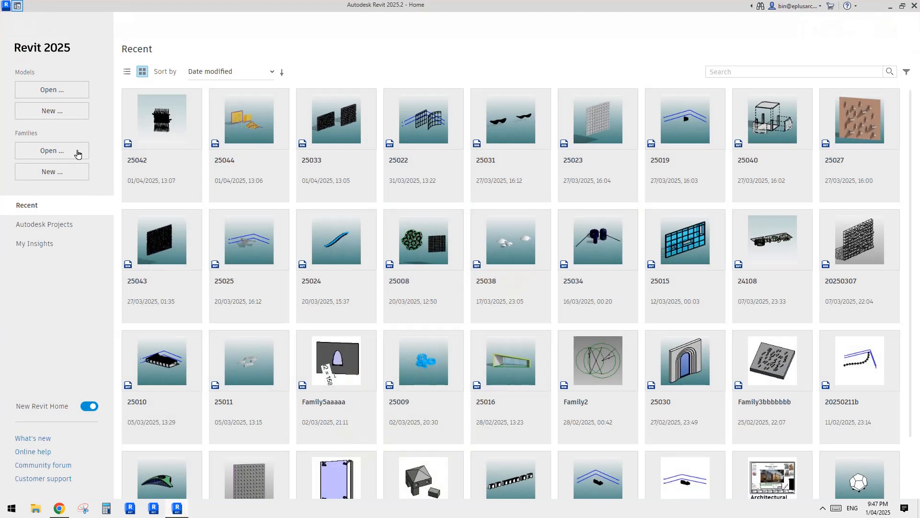
{"action": "left_click", "coordinate": [63, 170]}
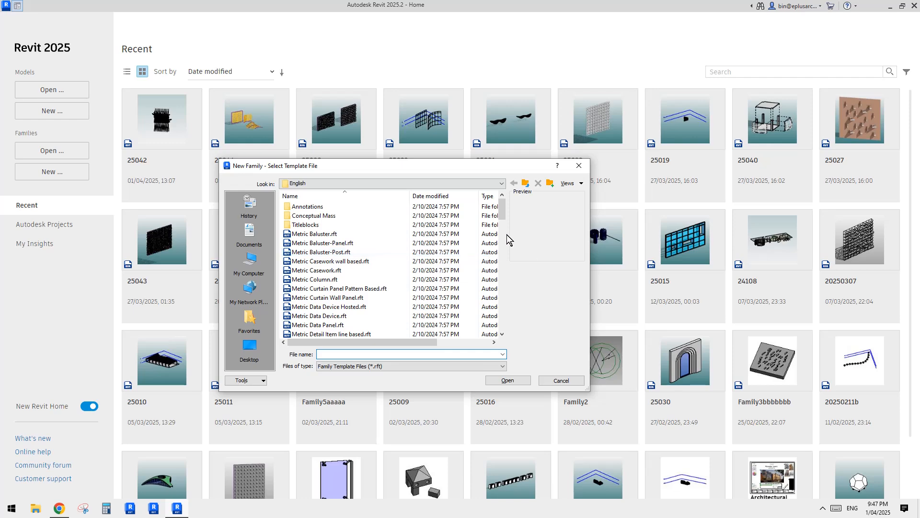
{"action": "left_click", "coordinate": [506, 235]}
{"action": "left_click_drag", "start_coordinate": [505, 238], "coordinate": [502, 282]}
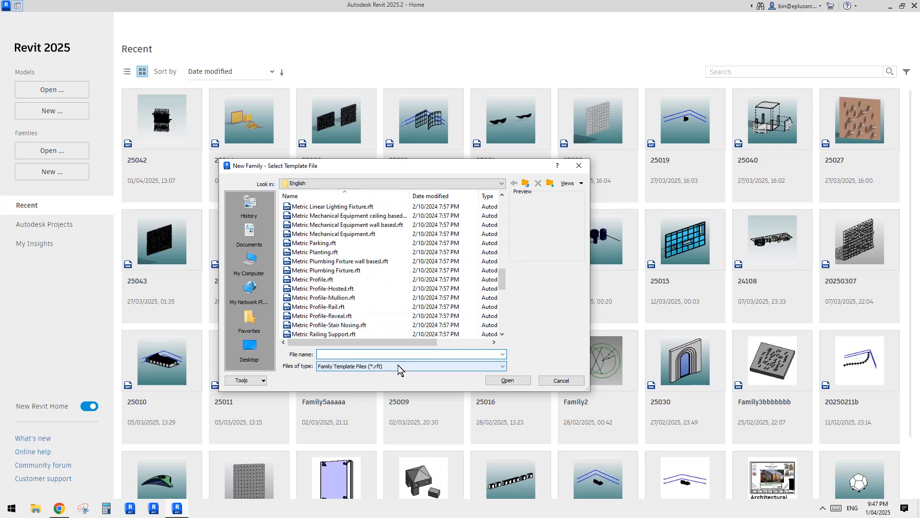
{"action": "mouse_move", "coordinate": [404, 341]}
{"action": "left_mouse_down"}
{"action": "mouse_move", "coordinate": [450, 339]}
{"action": "mouse_move", "coordinate": [413, 341]}
{"action": "left_mouse_up"}
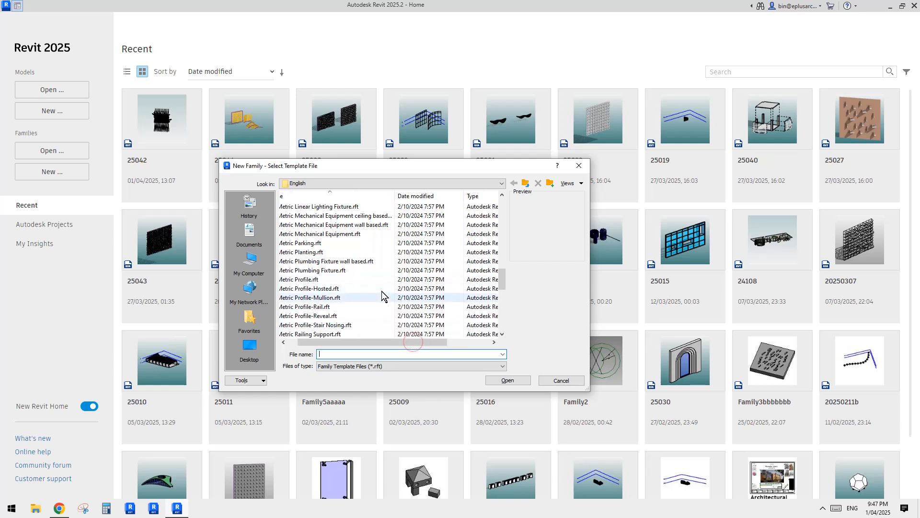
{"action": "left_click_drag", "start_coordinate": [496, 280], "coordinate": [349, 275]}
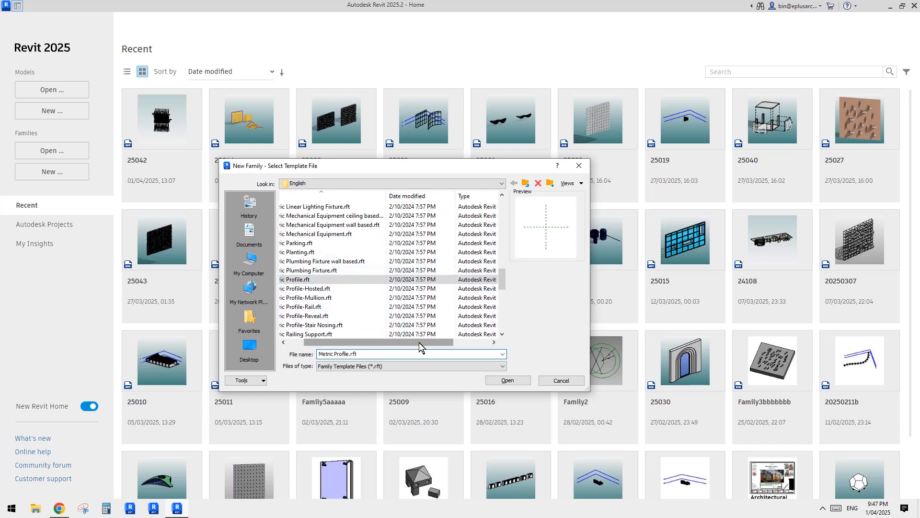
{"action": "left_click_drag", "start_coordinate": [419, 342], "coordinate": [403, 342]}
{"action": "left_click_drag", "start_coordinate": [504, 278], "coordinate": [510, 254]}
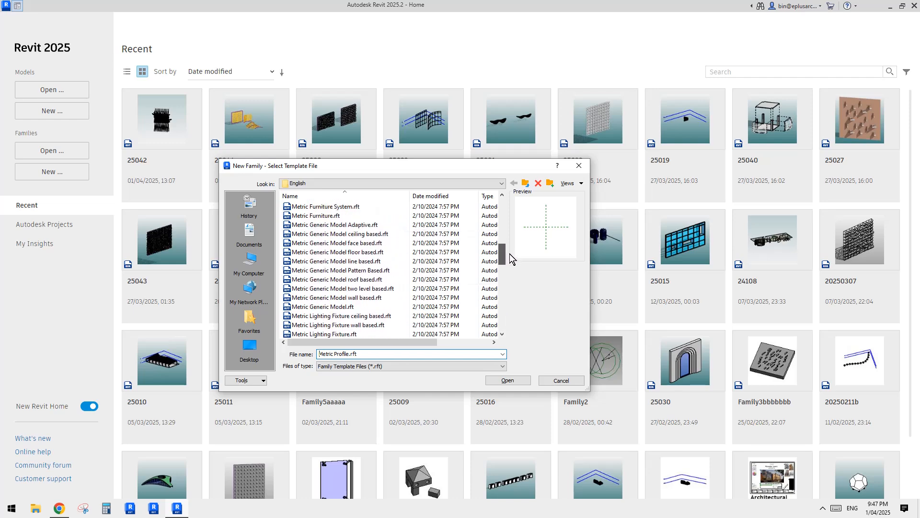
{"action": "left_click", "coordinate": [363, 288]}
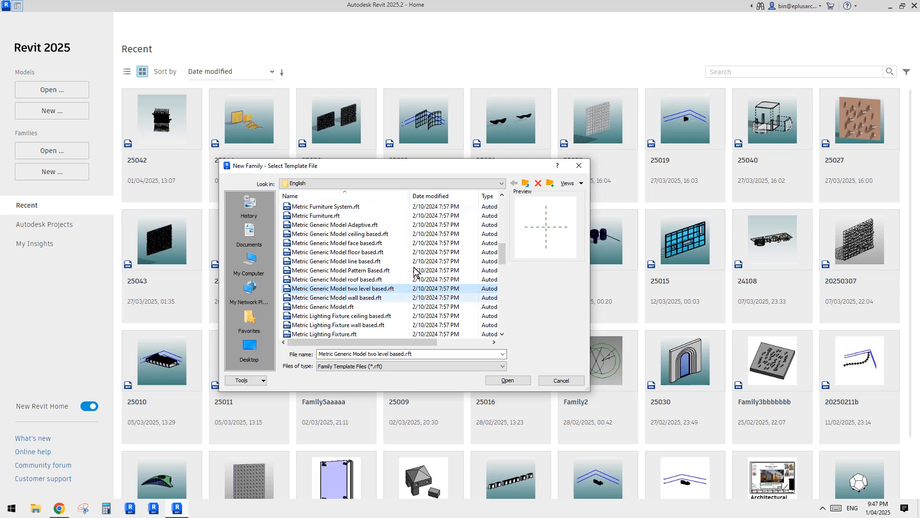
{"action": "left_click", "coordinate": [508, 380]}
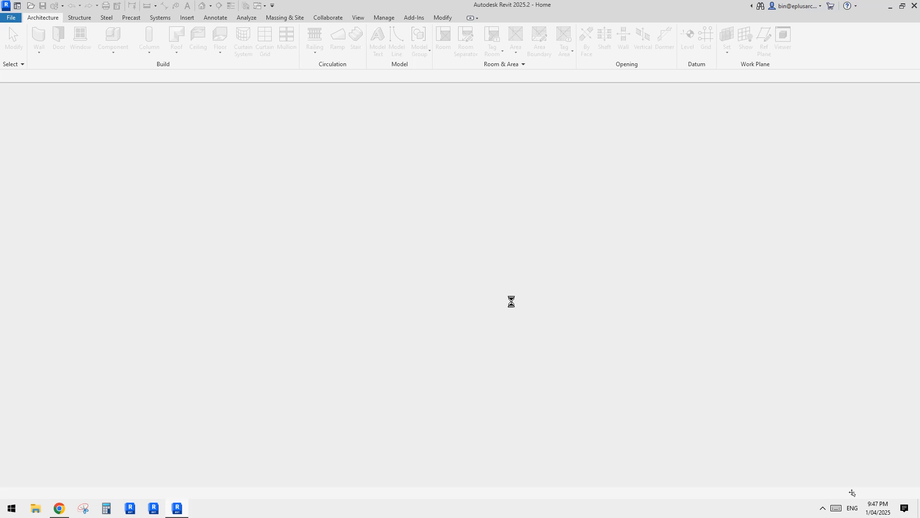
Step: Return to the Reddit post in the browser and capture the facade photo with the Snipping Tool
{"action": "left_click", "coordinate": [62, 508]}
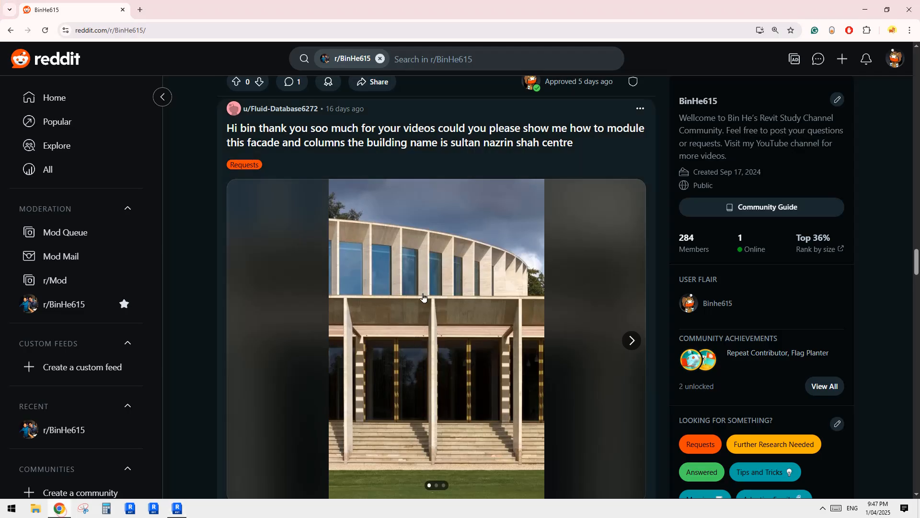
{"action": "left_click", "coordinate": [83, 508]}
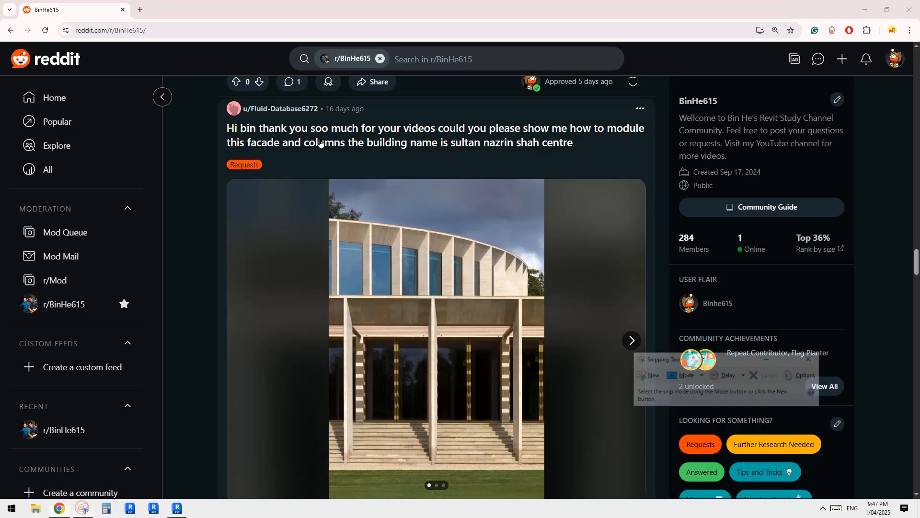
{"action": "left_click", "coordinate": [647, 375]}
{"action": "left_click_drag", "start_coordinate": [270, 219], "coordinate": [605, 510]}
Step: Mark up the captured photo with the columns' plan layout, a tapered column outline, and its bottom width, top width and height
{"action": "left_click_drag", "start_coordinate": [325, 198], "coordinate": [387, 203]}
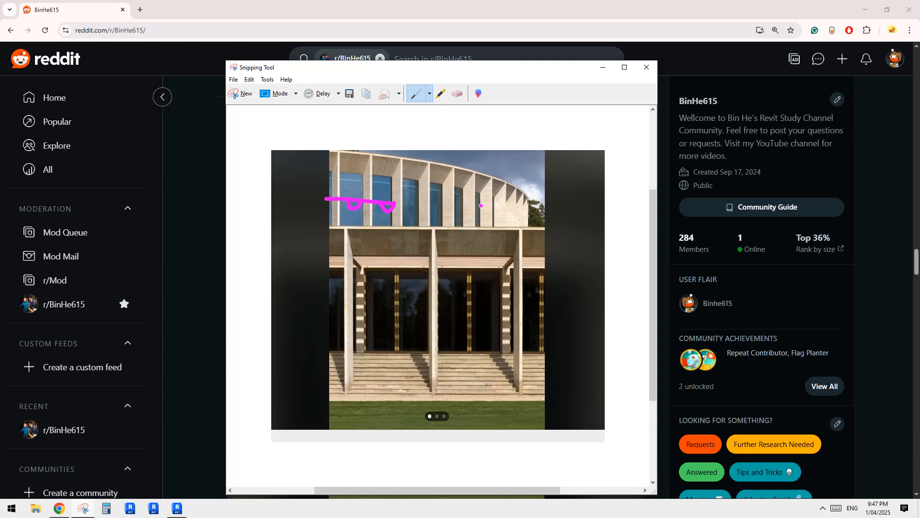
{"action": "mouse_move", "coordinate": [486, 197]}
{"action": "left_mouse_down"}
{"action": "mouse_move", "coordinate": [480, 238]}
{"action": "mouse_move", "coordinate": [470, 241]}
{"action": "mouse_move", "coordinate": [496, 259]}
{"action": "left_mouse_up"}
{"action": "left_click_drag", "start_coordinate": [479, 248], "coordinate": [478, 257]}
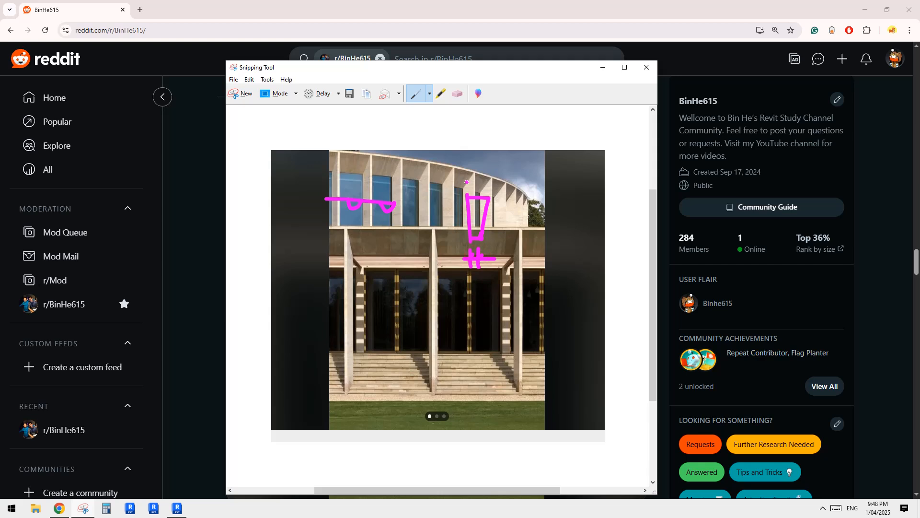
{"action": "mouse_move", "coordinate": [461, 175]}
{"action": "left_mouse_down"}
{"action": "mouse_move", "coordinate": [503, 173]}
{"action": "mouse_move", "coordinate": [519, 247]}
{"action": "mouse_move", "coordinate": [530, 238]}
{"action": "left_mouse_up"}
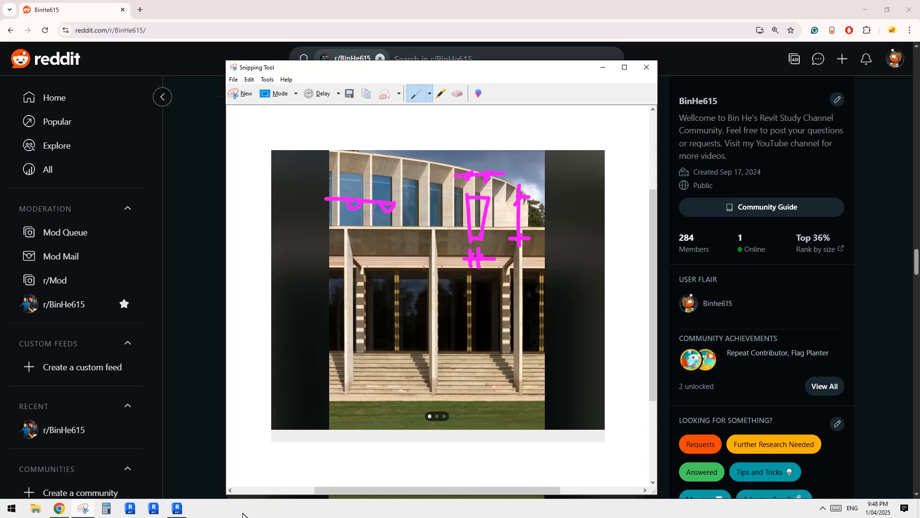
Step: Switch to Revit and draw a vertical reference plane just left of the vertical centre plane in the Lower Ref. Level plan
{"action": "left_click", "coordinate": [177, 508]}
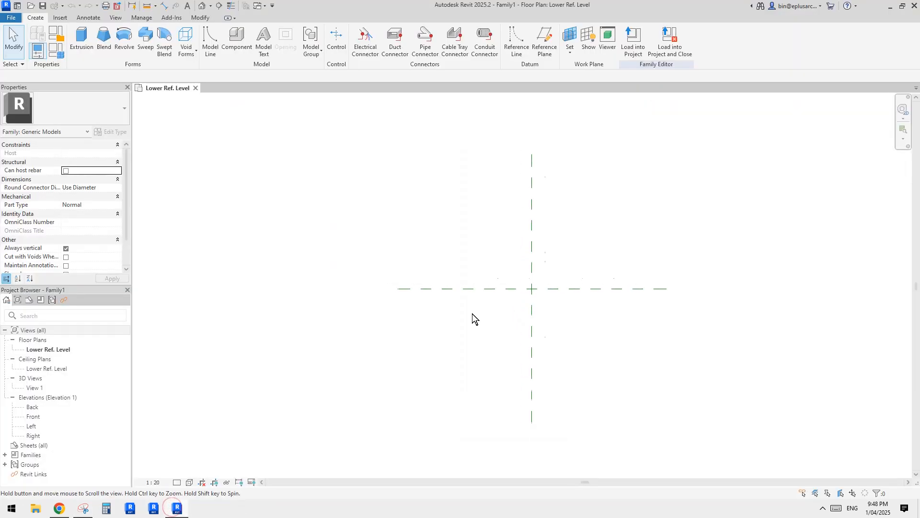
{"action": "middle_click_drag", "start_coordinate": [548, 273], "coordinate": [543, 293]}
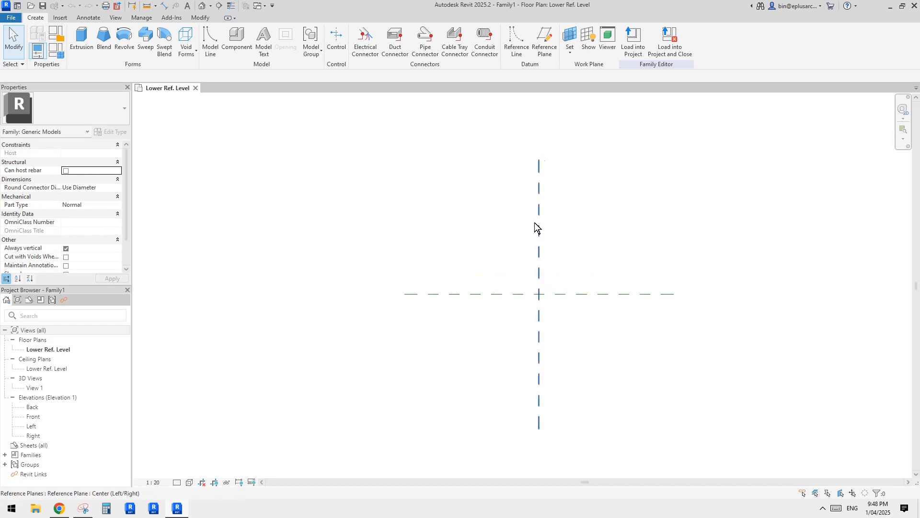
{"action": "key", "text": "r"}
{"action": "key", "text": "p"}
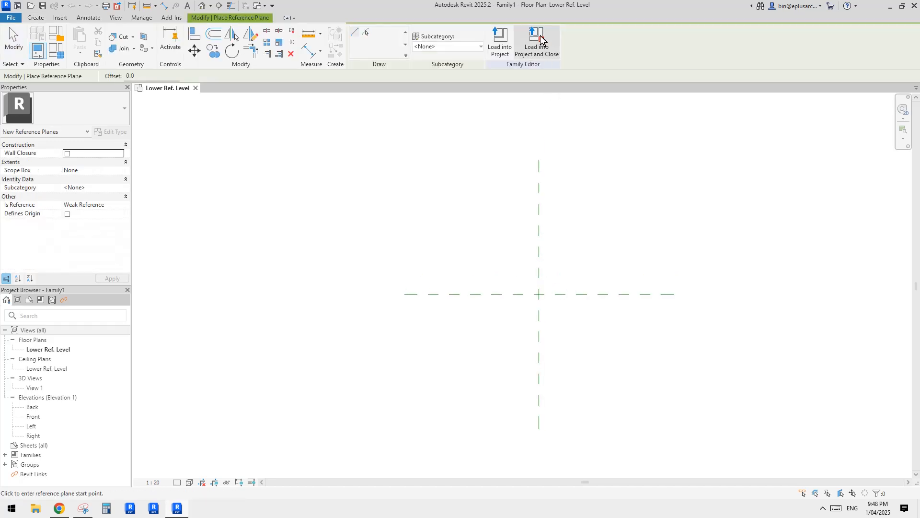
{"action": "left_click", "coordinate": [35, 17]}
{"action": "left_click", "coordinate": [545, 40]}
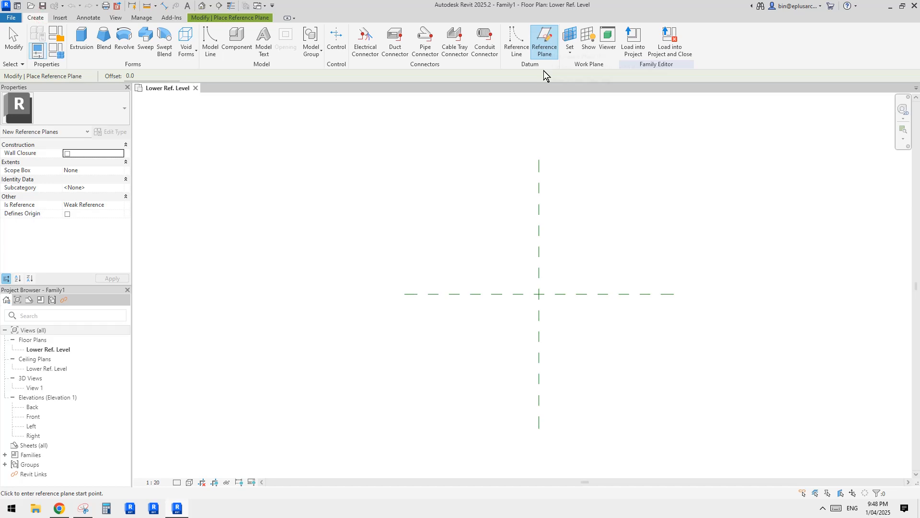
{"action": "left_click", "coordinate": [525, 224]}
{"action": "left_click", "coordinate": [525, 377]}
{"action": "key", "text": "Escape"}
{"action": "key", "text": "Escape"}
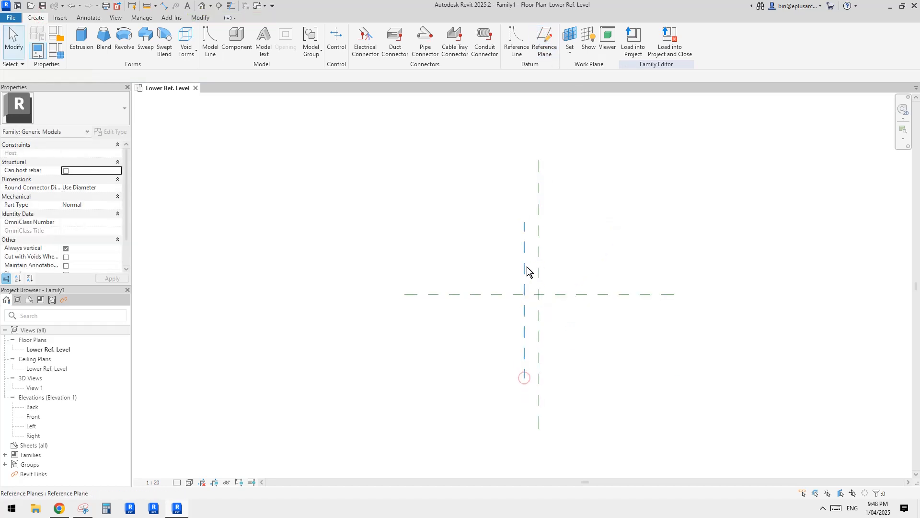
Step: Shorten the new reference plane to lie below the horizontal centre plane, and copy it about 200 mm to the right
{"action": "left_click", "coordinate": [526, 266]}
{"action": "left_click_drag", "start_coordinate": [526, 223], "coordinate": [525, 322]}
{"action": "left_click", "coordinate": [559, 331]}
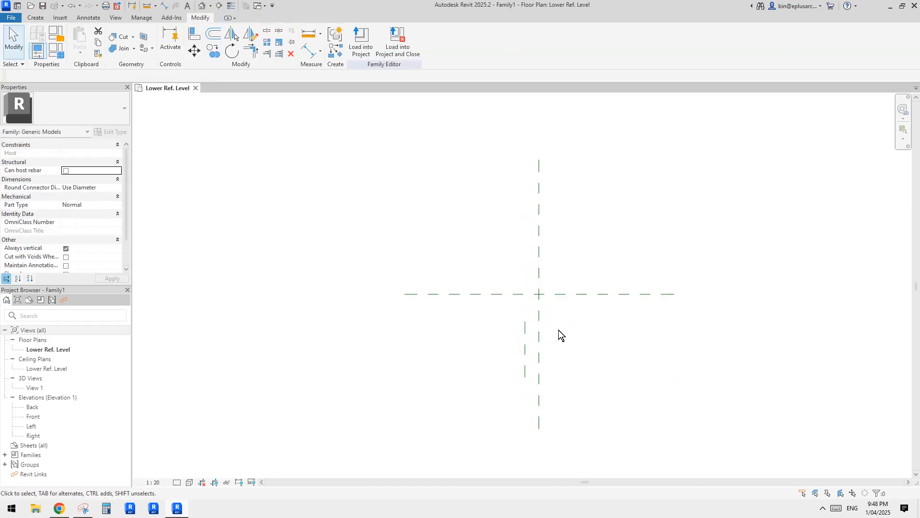
{"action": "key", "text": "c"}
{"action": "key", "text": "o"}
{"action": "left_click", "coordinate": [525, 349]}
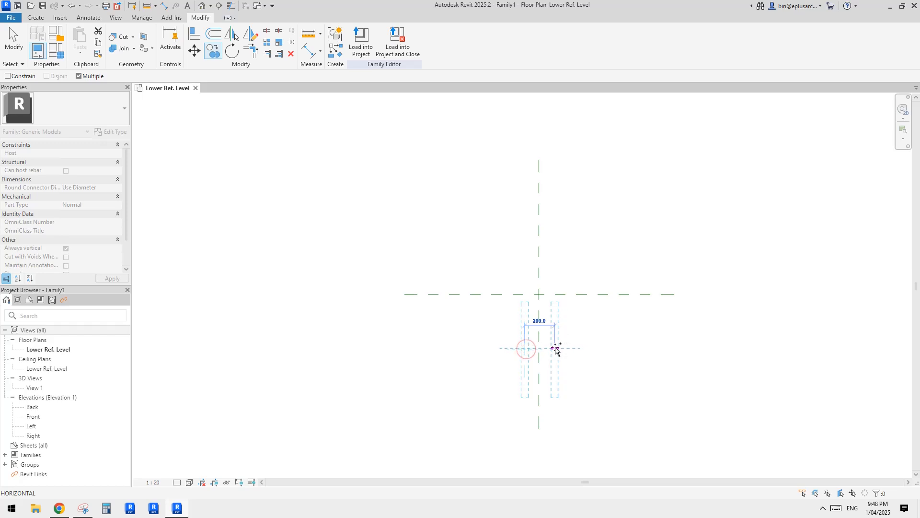
{"action": "left_click", "coordinate": [555, 349]}
{"action": "key", "text": "Escape"}
{"action": "key", "text": "Escape"}
Step: Copy the two short vertical reference planes straight up to above the horizontal centre plane
{"action": "left_click", "coordinate": [554, 340]}
{"action": "left_click", "coordinate": [526, 339], "text": "ctrl"}
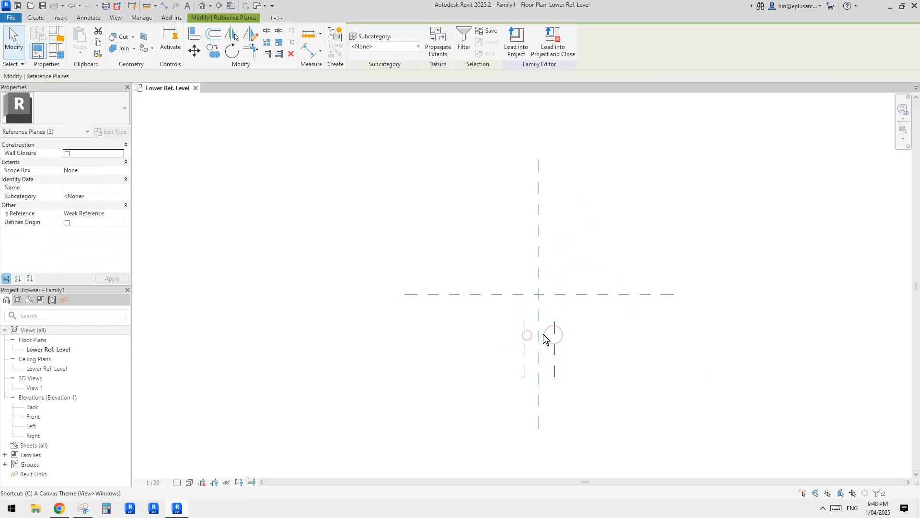
{"action": "key", "text": "c"}
{"action": "key", "text": "o"}
{"action": "left_click", "coordinate": [554, 330]}
{"action": "left_click", "coordinate": [554, 209]}
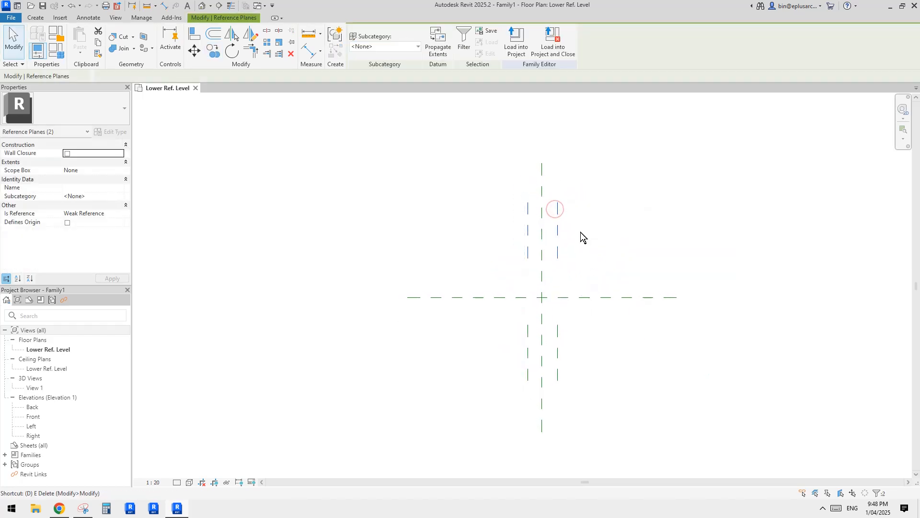
Step: Dimension the upper pair of reference planes to the vertical centre plane and make the two segments equal
{"action": "key", "text": "d"}
{"action": "key", "text": "i"}
{"action": "left_click", "coordinate": [555, 220]}
{"action": "left_click", "coordinate": [539, 215]}
{"action": "left_click", "coordinate": [526, 217]}
{"action": "middle_click_drag", "start_coordinate": [528, 214], "coordinate": [529, 212]}
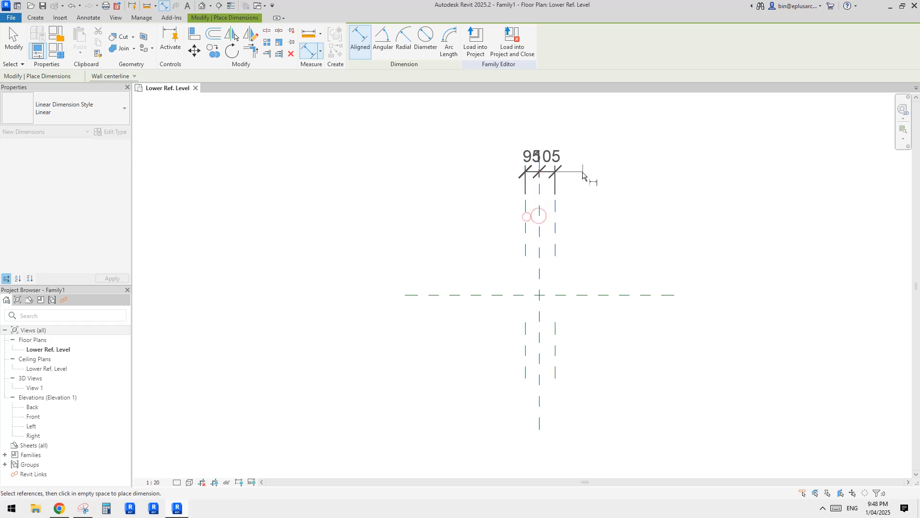
{"action": "left_click", "coordinate": [585, 170]}
{"action": "left_click", "coordinate": [540, 132]}
Step: Dimension the lower pair of reference planes to the vertical centre plane and make the two segments equal
{"action": "left_click", "coordinate": [555, 339]}
{"action": "left_click", "coordinate": [539, 338]}
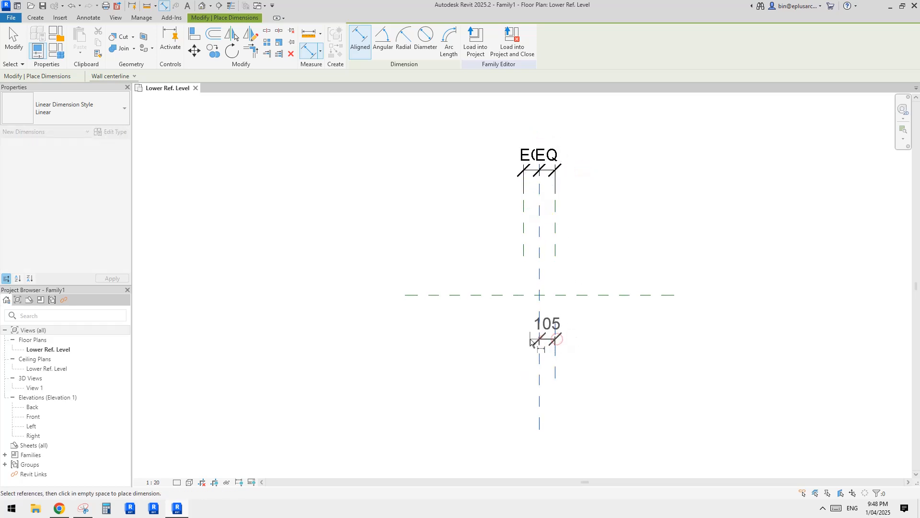
{"action": "left_click", "coordinate": [526, 342]}
{"action": "left_click", "coordinate": [526, 340]}
{"action": "left_click", "coordinate": [589, 410]}
{"action": "left_click", "coordinate": [540, 371]}
Step: Add an overall dimension between the two lower reference planes, below their equality dimension
{"action": "middle_click_drag", "start_coordinate": [568, 373], "coordinate": [578, 344]}
{"action": "left_click", "coordinate": [564, 322]}
{"action": "left_click", "coordinate": [532, 322]}
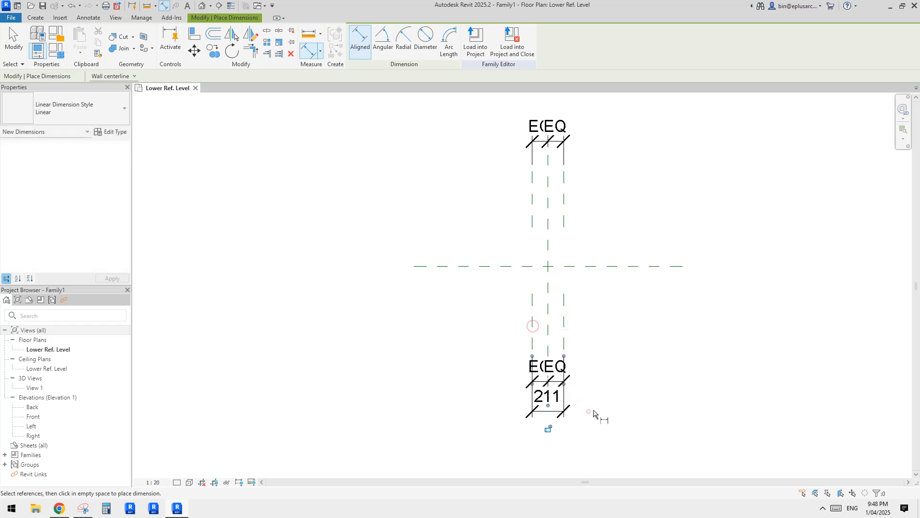
Step: Add an overall dimension between the two upper vertical reference planes, above their equality dimension
{"action": "left_click", "coordinate": [588, 411]}
{"action": "middle_click_drag", "start_coordinate": [567, 249], "coordinate": [567, 247]}
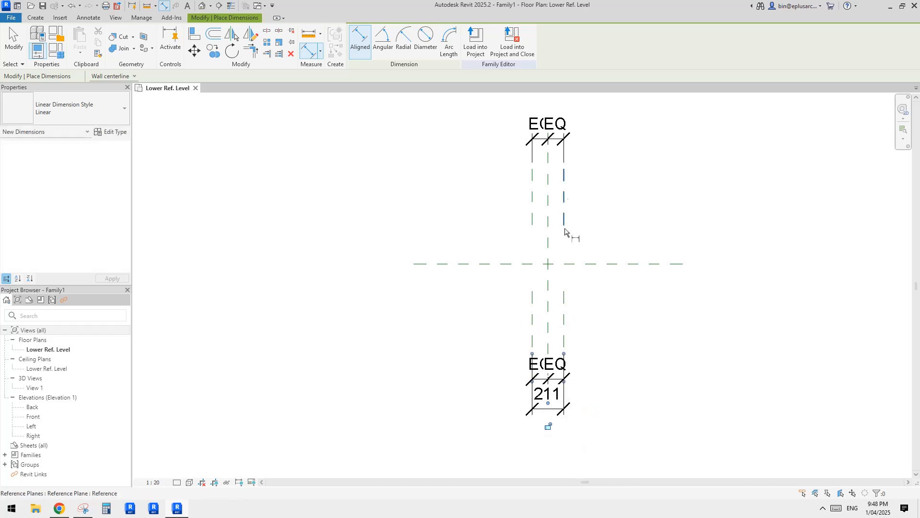
{"action": "middle_click_drag", "start_coordinate": [567, 204], "coordinate": [568, 226]}
{"action": "left_click", "coordinate": [566, 202]}
{"action": "left_click", "coordinate": [534, 202]}
{"action": "middle_click_drag", "start_coordinate": [551, 166], "coordinate": [549, 217]}
{"action": "left_click", "coordinate": [559, 154]}
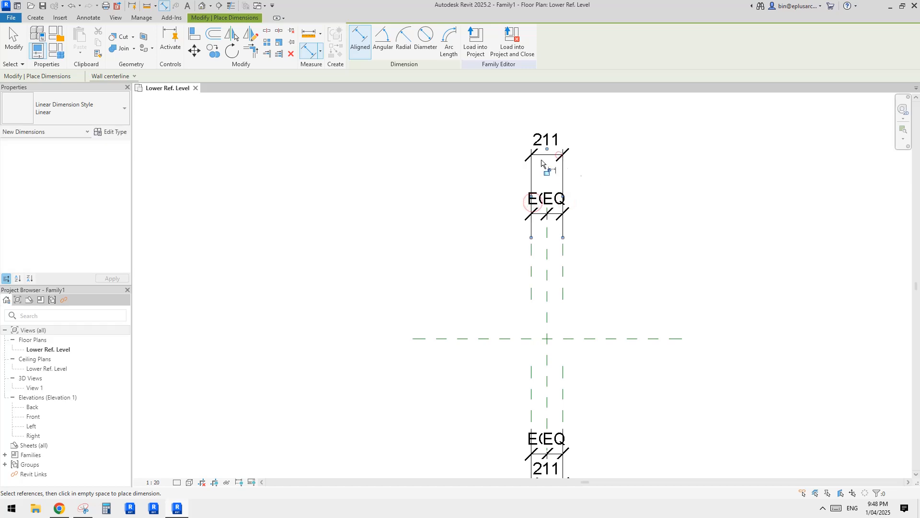
{"action": "scroll", "coordinate": [580, 318], "scroll_direction": "down", "scroll_amount": 1}
{"action": "middle_click_drag", "start_coordinate": [581, 318], "coordinate": [576, 263]}
{"action": "key", "text": "Escape"}
Step: Draw two short horizontal reference planes, about 640 mm above and about 440 mm below the horizontal centre plane
{"action": "middle_click_drag", "start_coordinate": [576, 228], "coordinate": [574, 221]}
{"action": "key", "text": "r"}
{"action": "key", "text": "p"}
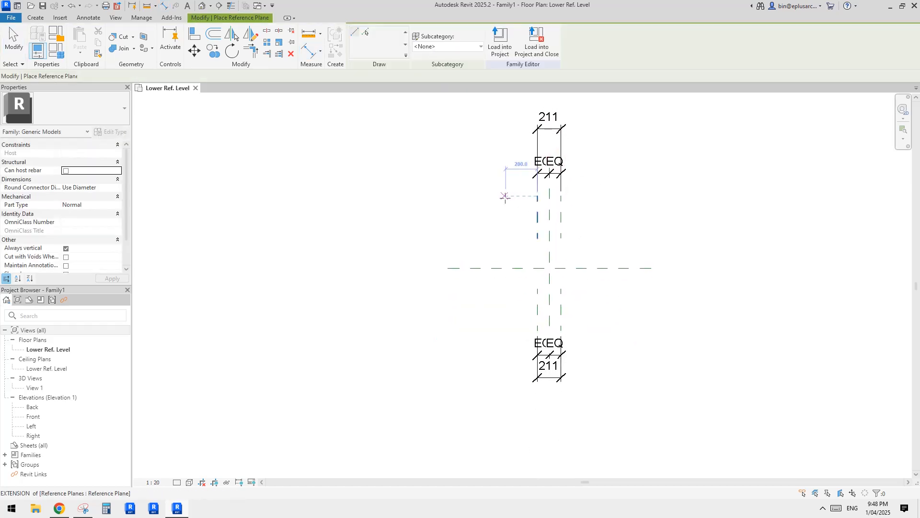
{"action": "left_click", "coordinate": [504, 198]}
{"action": "left_click", "coordinate": [595, 196]}
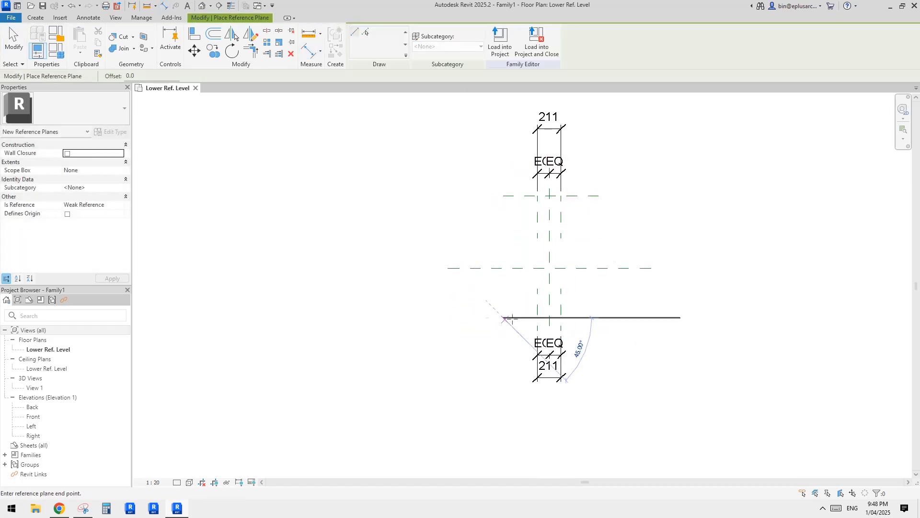
{"action": "left_click", "coordinate": [504, 318]}
{"action": "left_click", "coordinate": [598, 317]}
{"action": "middle_click_drag", "start_coordinate": [605, 260], "coordinate": [608, 264]}
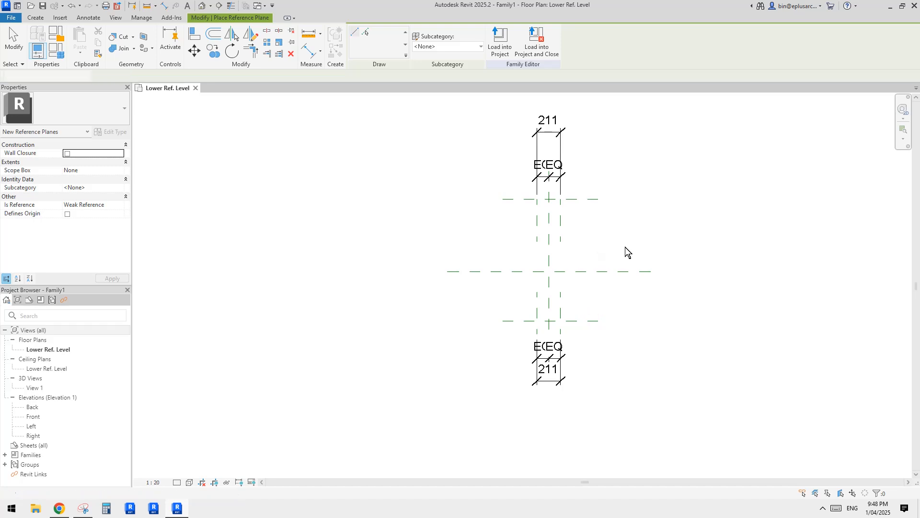
Step: Dimension the two new horizontal reference planes to the horizontal centre plane and make the two segments equal
{"action": "key", "text": "d"}
{"action": "key", "text": "i"}
{"action": "left_click", "coordinate": [584, 199]}
{"action": "left_click", "coordinate": [587, 270]}
{"action": "left_click", "coordinate": [588, 321]}
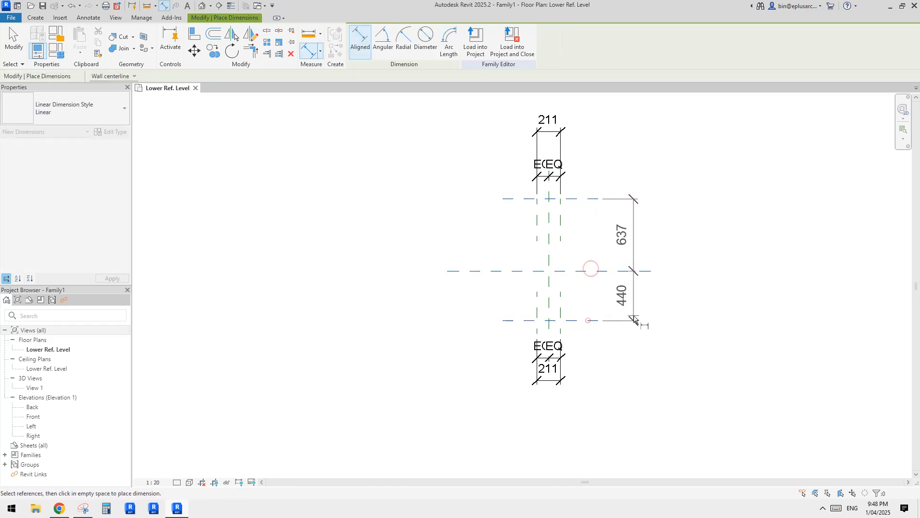
{"action": "left_click", "coordinate": [634, 316]}
{"action": "left_click", "coordinate": [662, 260]}
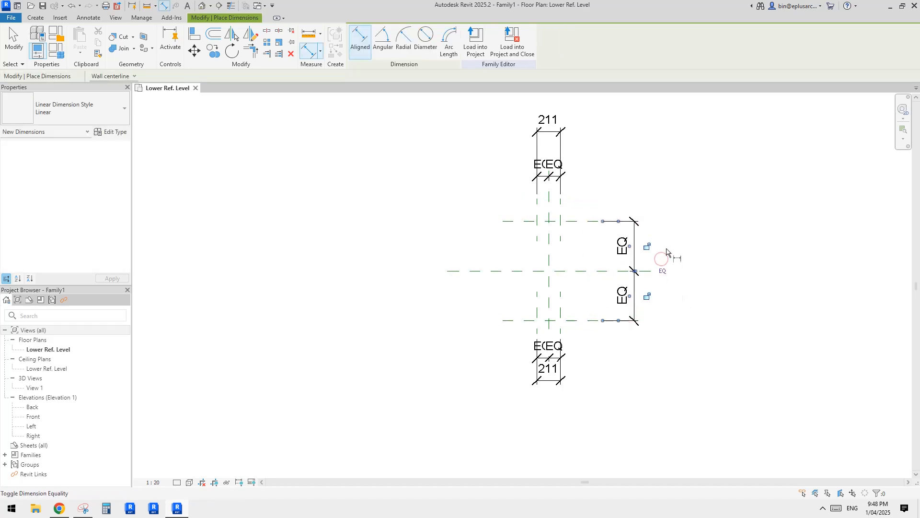
Step: Add an overall dimension between the outer horizontal reference planes, beside their equality dimension
{"action": "left_click", "coordinate": [589, 221]}
{"action": "left_click", "coordinate": [594, 320]}
{"action": "left_click", "coordinate": [661, 273]}
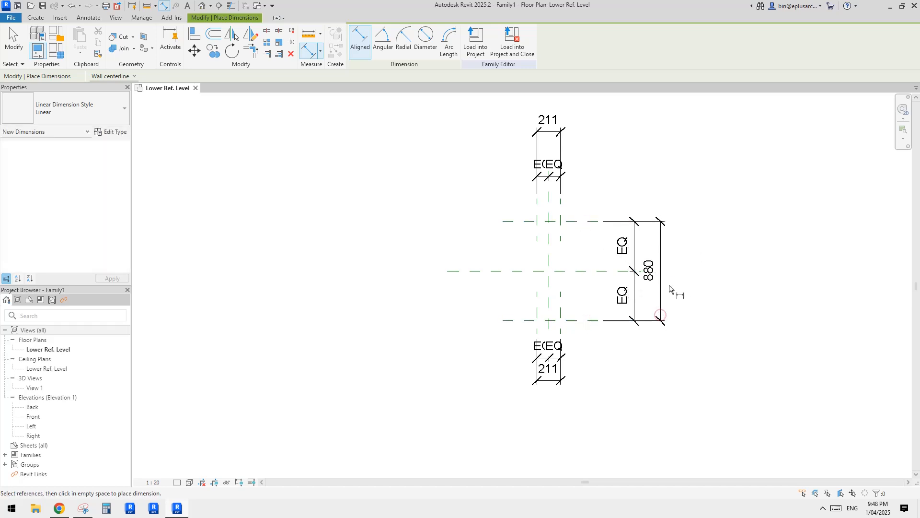
{"action": "key", "text": "Escape"}
Step: Label the overall depth dimension with a new type parameter named d
{"action": "scroll", "coordinate": [594, 171], "scroll_direction": "up", "scroll_amount": 1}
{"action": "middle_click_drag", "start_coordinate": [592, 180], "coordinate": [557, 193]}
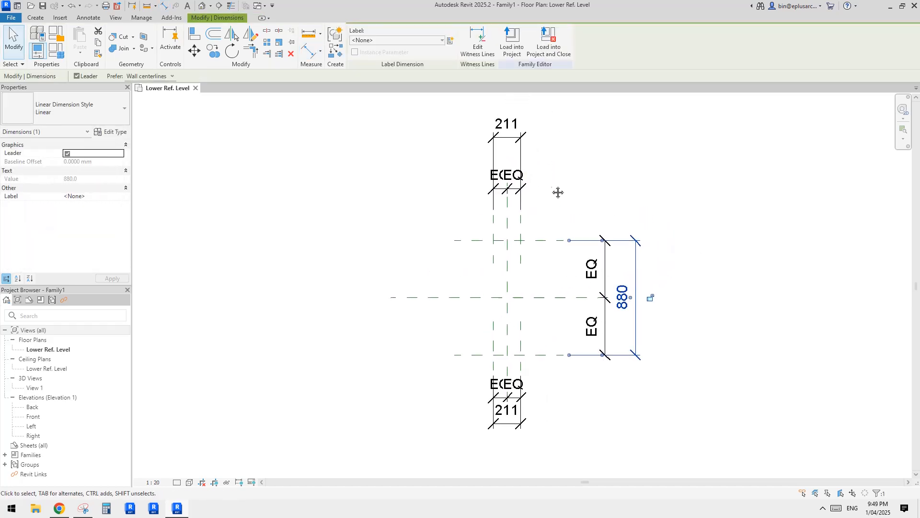
{"action": "left_click", "coordinate": [451, 40]}
{"action": "left_click", "coordinate": [559, 262]}
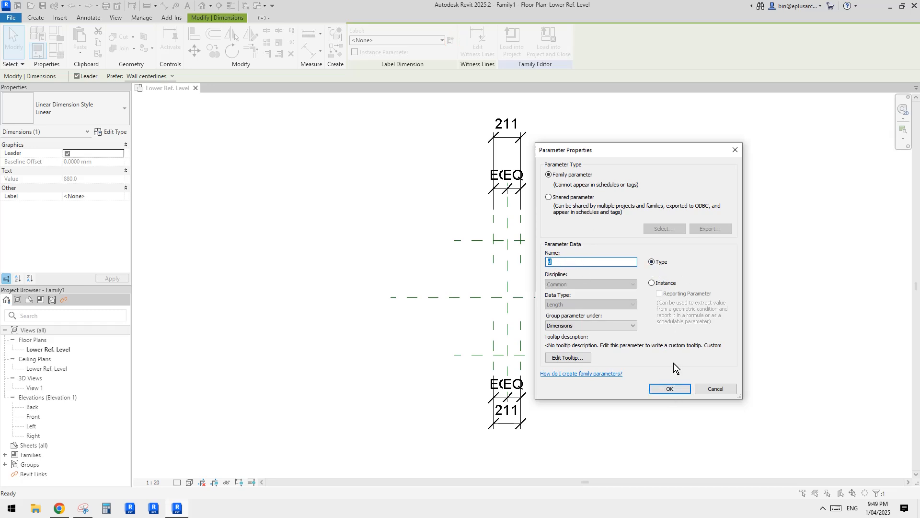
{"action": "left_click", "coordinate": [672, 387]}
{"action": "left_click", "coordinate": [660, 328]}
{"action": "middle_click_drag", "start_coordinate": [660, 343], "coordinate": [670, 327]}
{"action": "scroll", "coordinate": [602, 312], "scroll_direction": "down", "scroll_amount": 1}
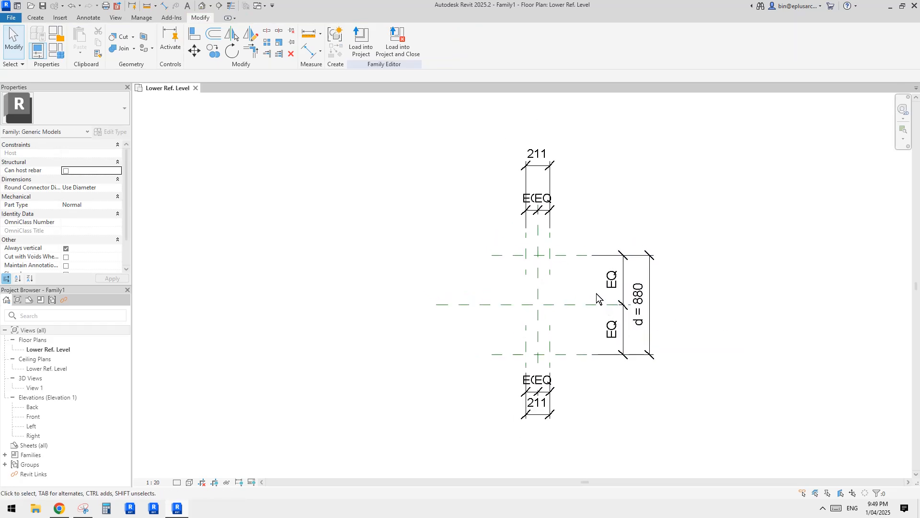
Step: Label the overall dimension of the upper vertical reference planes with a new type parameter named w1
{"action": "middle_click_drag", "start_coordinate": [596, 293], "coordinate": [578, 278]}
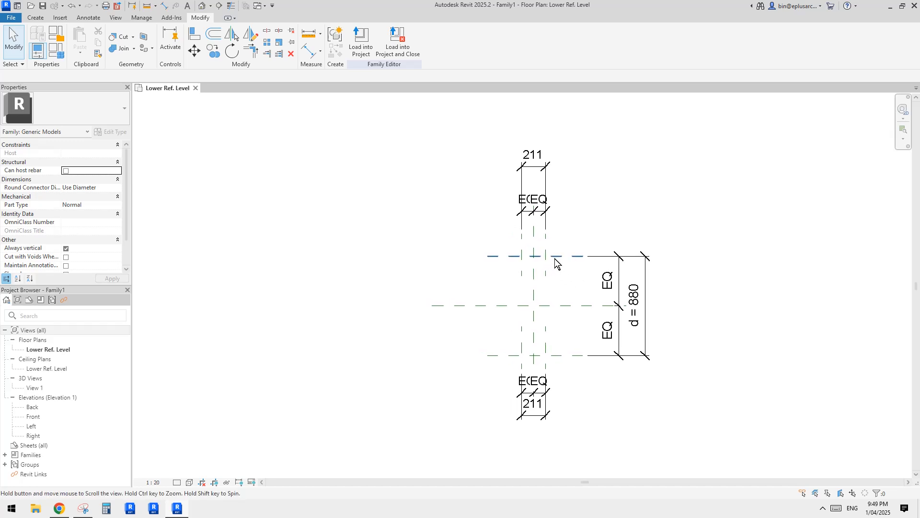
{"action": "left_click", "coordinate": [545, 186]}
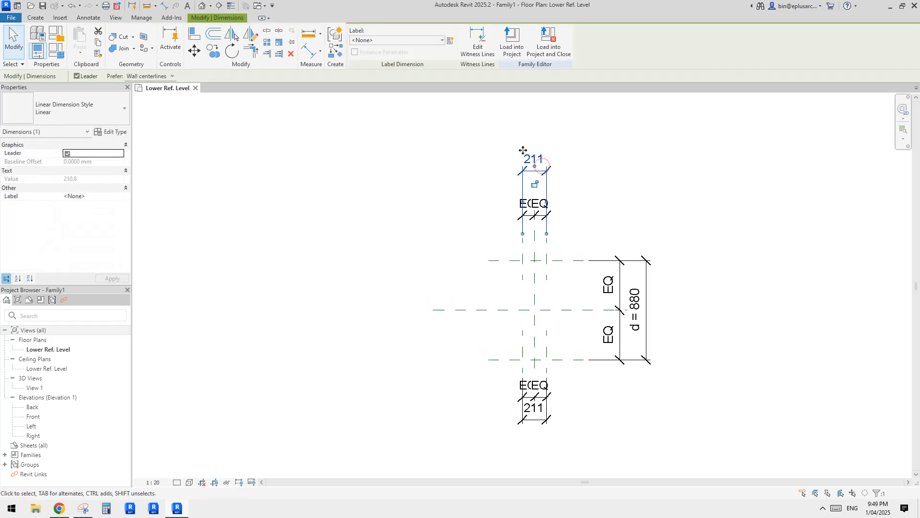
{"action": "left_click", "coordinate": [477, 46]}
{"action": "left_click", "coordinate": [557, 178]}
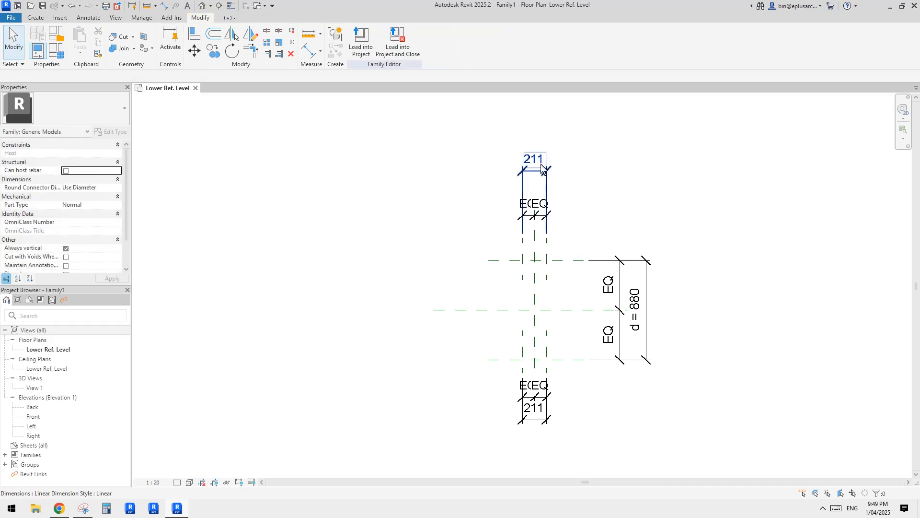
{"action": "left_click", "coordinate": [449, 40]}
{"action": "type", "text": "w1"}
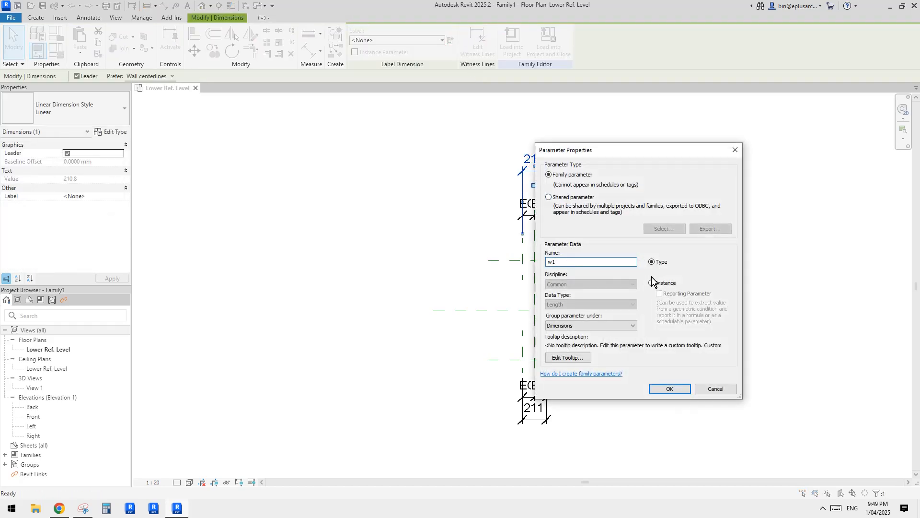
{"action": "left_click", "coordinate": [669, 388]}
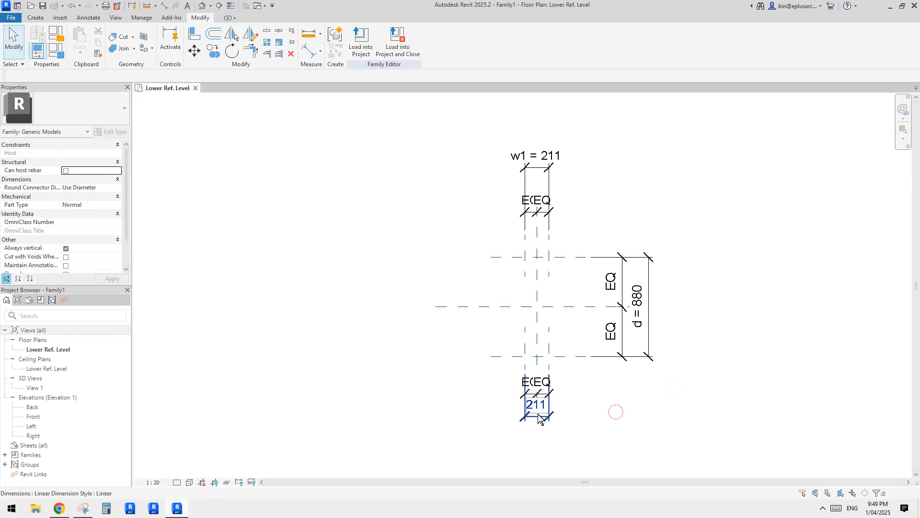
Step: Label the overall dimension of the lower vertical reference planes with a new type parameter named w2
{"action": "left_click", "coordinate": [449, 41]}
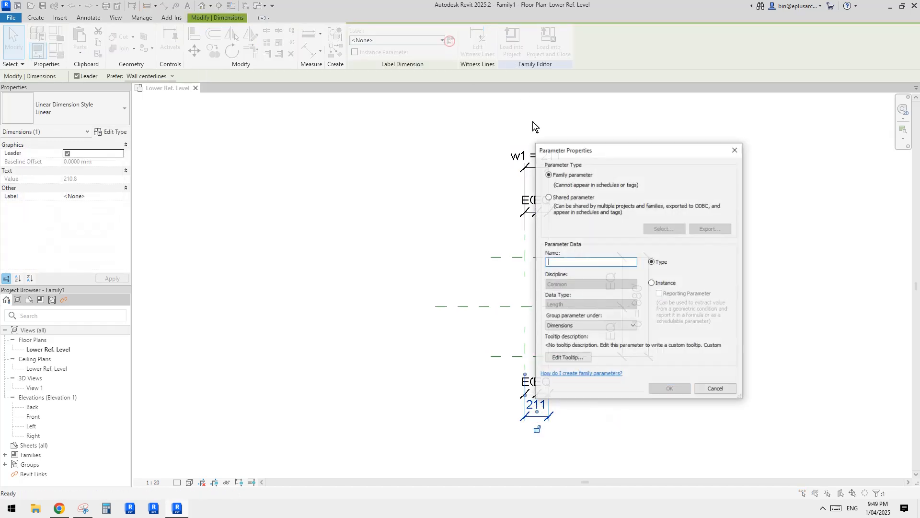
{"action": "type", "text": "w2"}
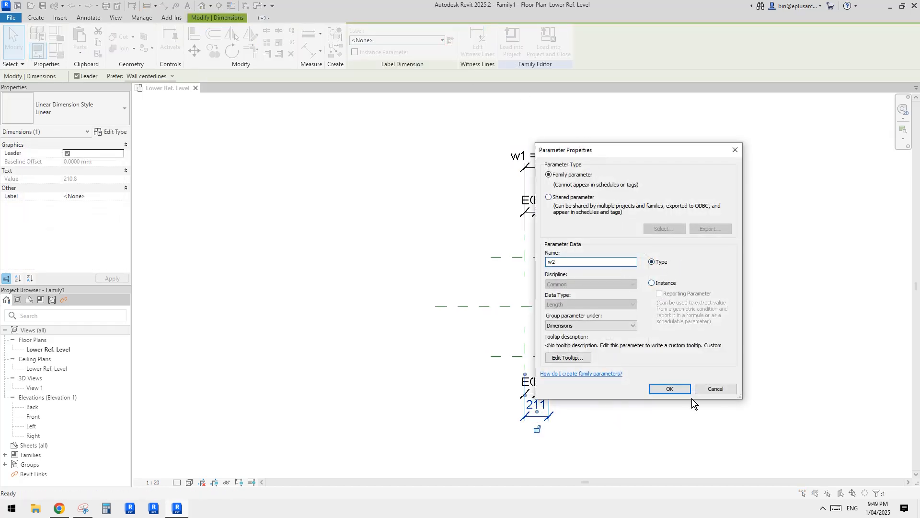
{"action": "left_click", "coordinate": [671, 388]}
{"action": "scroll", "coordinate": [619, 387], "scroll_direction": "down", "scroll_amount": 1}
{"action": "middle_click_drag", "start_coordinate": [620, 387], "coordinate": [634, 368]}
{"action": "left_click", "coordinate": [469, 294]}
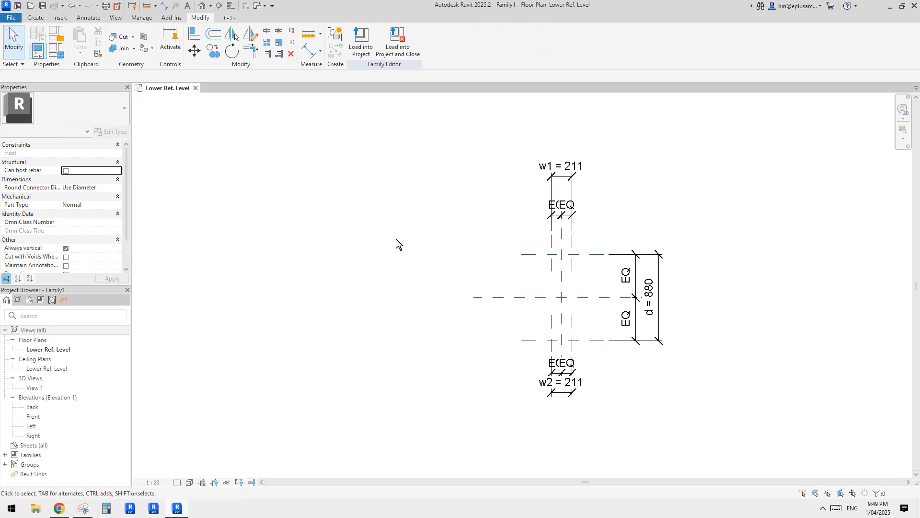
Step: Set the family type parameters w1 to 400, w2 to 200 and d to 900, and apply them
{"action": "left_click", "coordinate": [57, 51]}
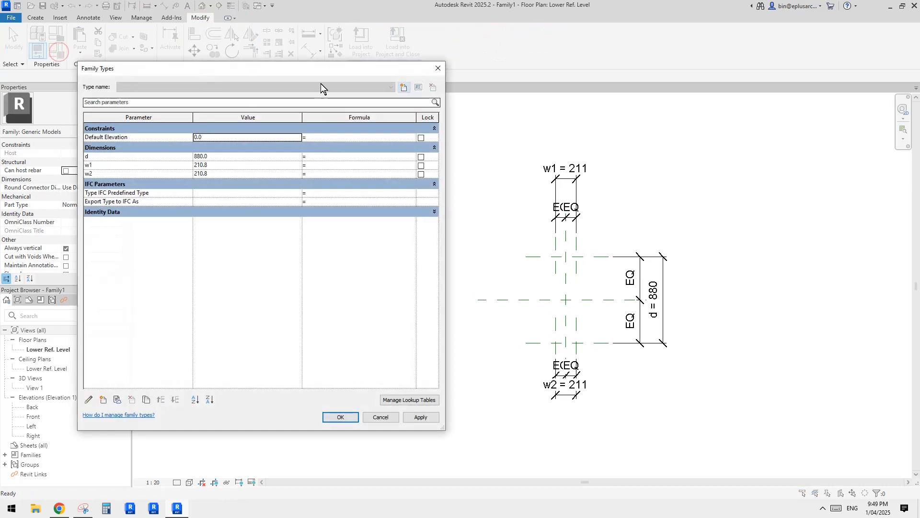
{"action": "left_click", "coordinate": [242, 178]}
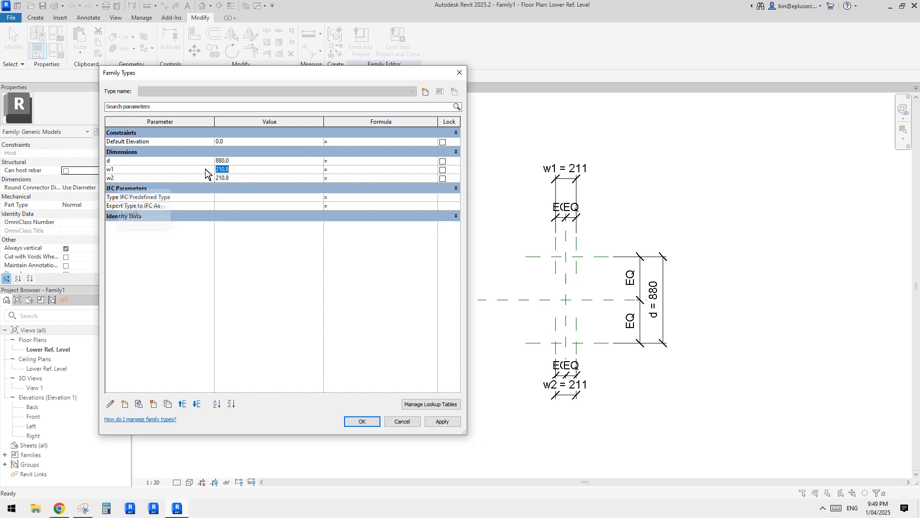
{"action": "type", "text": "400"}
{"action": "left_click", "coordinate": [243, 177]}
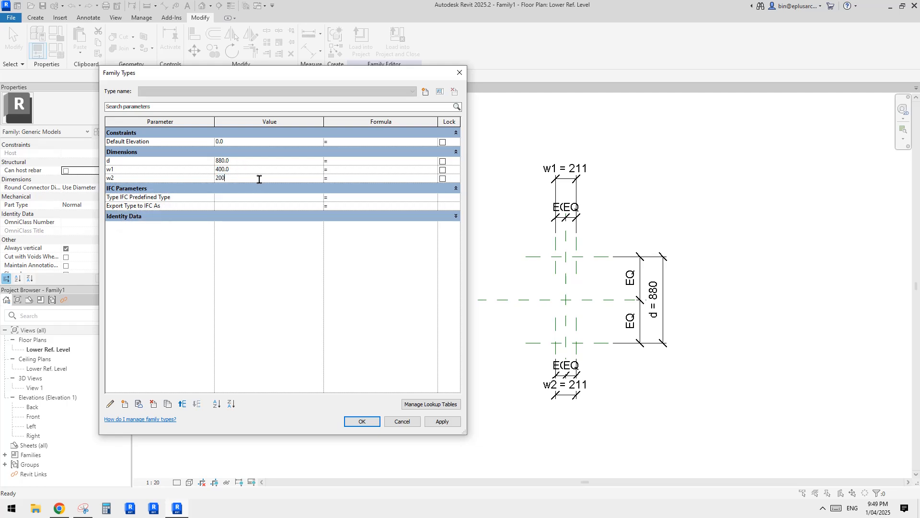
{"action": "left_click", "coordinate": [249, 162]}
{"action": "type", "text": "900"}
{"action": "left_click", "coordinate": [255, 172]}
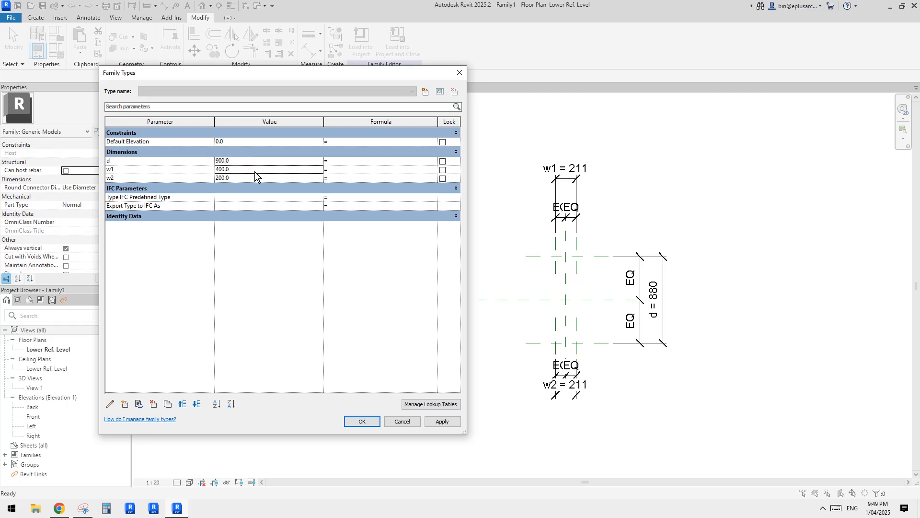
{"action": "left_click", "coordinate": [440, 423]}
{"action": "left_click", "coordinate": [365, 421]}
{"action": "scroll", "coordinate": [599, 348], "scroll_direction": "up", "scroll_amount": 3}
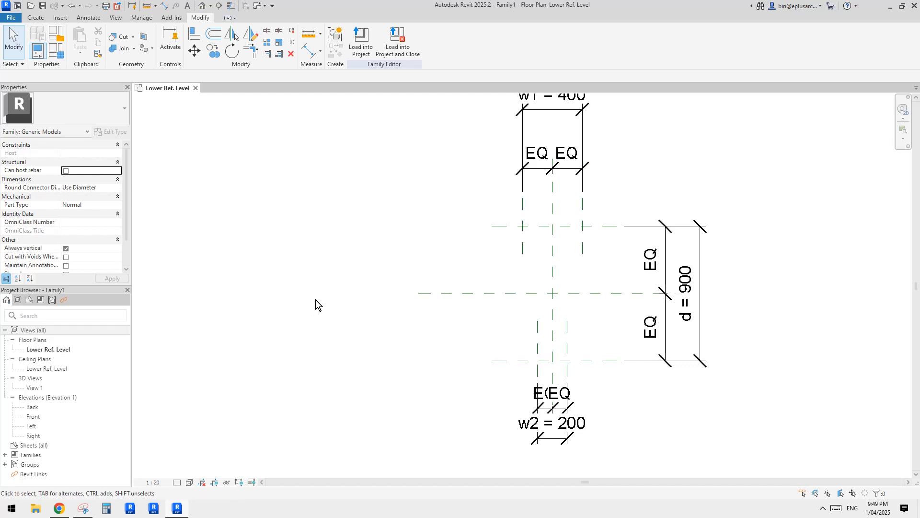
Step: Start an extrusion and sketch a closed tapered four-sided profile through the four outer reference plane intersections
{"action": "left_click", "coordinate": [35, 18]}
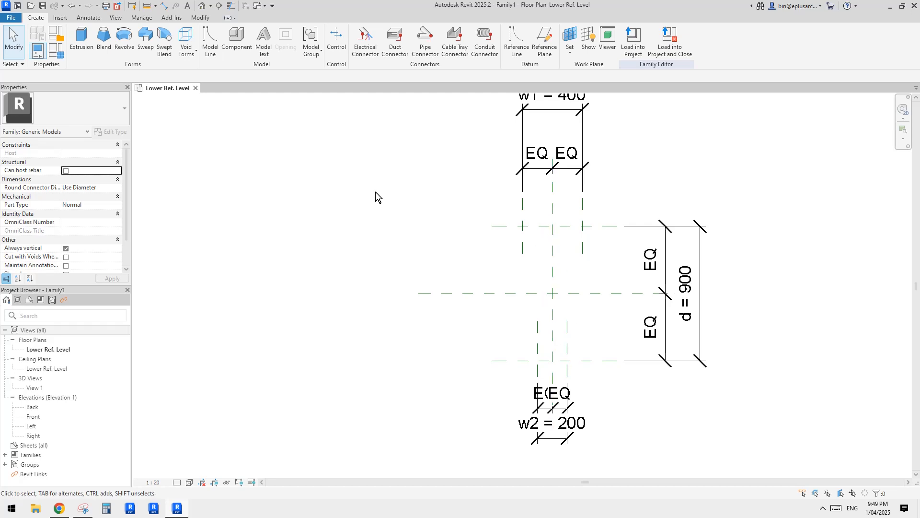
{"action": "left_click", "coordinate": [81, 43]}
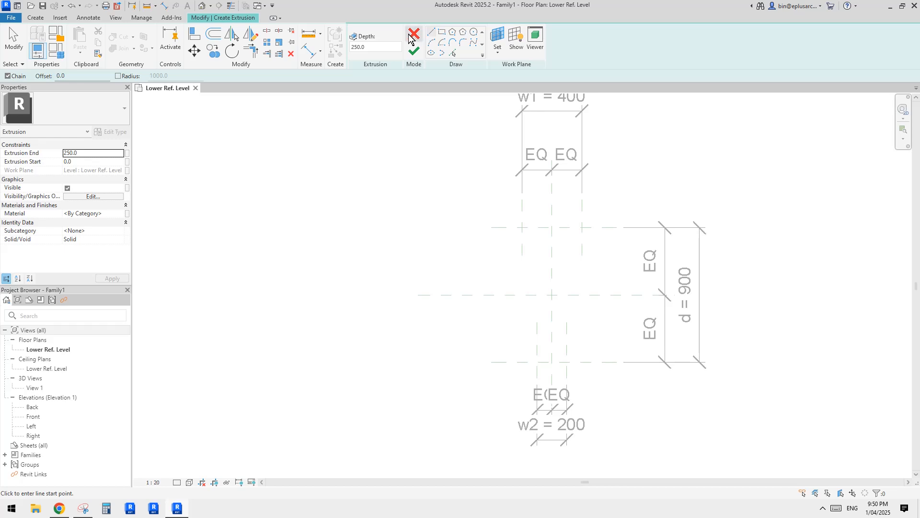
{"action": "mouse_move", "coordinate": [554, 153]}
{"action": "middle_mouse_down"}
{"action": "mouse_move", "coordinate": [499, 124]}
{"action": "mouse_move", "coordinate": [512, 132]}
{"action": "middle_mouse_up"}
{"action": "scroll", "coordinate": [486, 146], "scroll_direction": "up", "scroll_amount": 1}
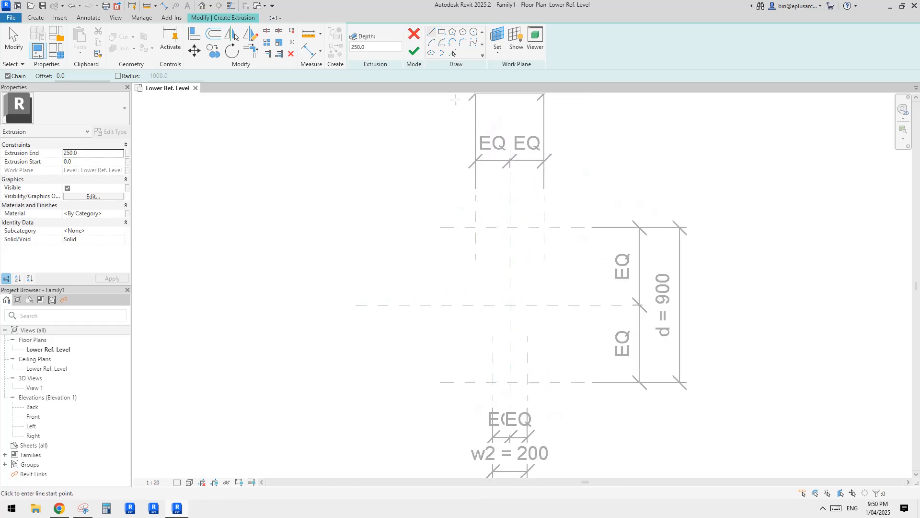
{"action": "left_click", "coordinate": [431, 32]}
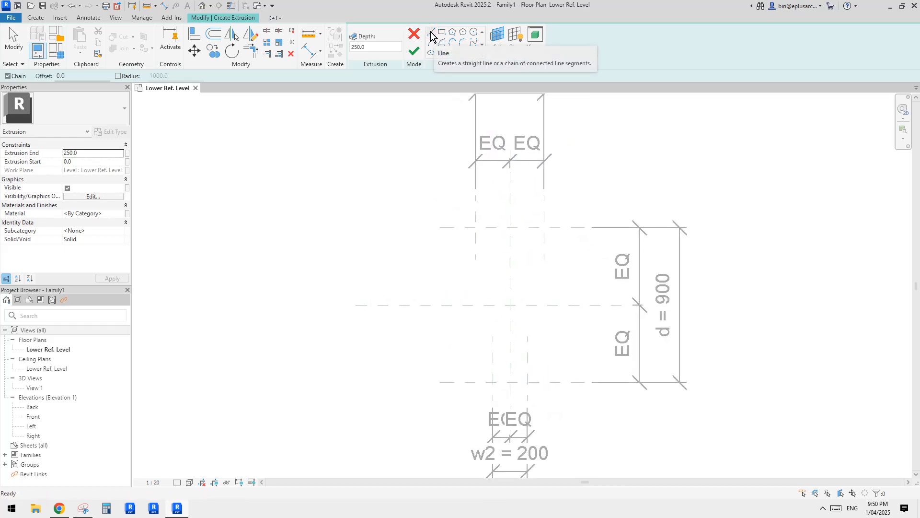
{"action": "middle_click_drag", "start_coordinate": [529, 229], "coordinate": [528, 220]}
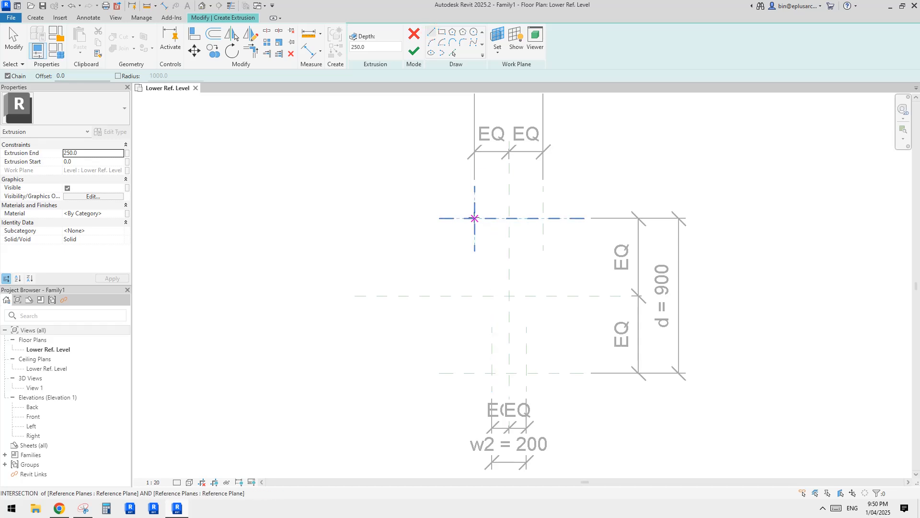
{"action": "left_click", "coordinate": [475, 218]}
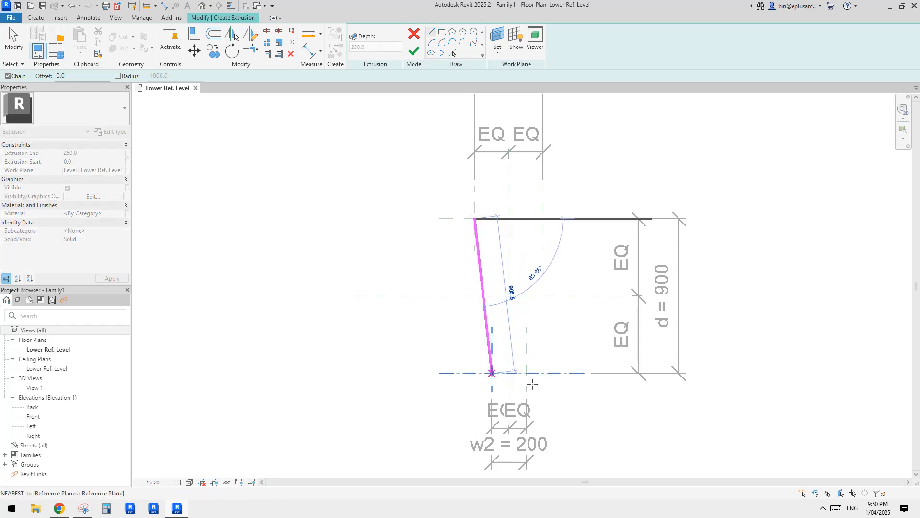
{"action": "left_click", "coordinate": [492, 373]}
{"action": "left_click", "coordinate": [526, 373]}
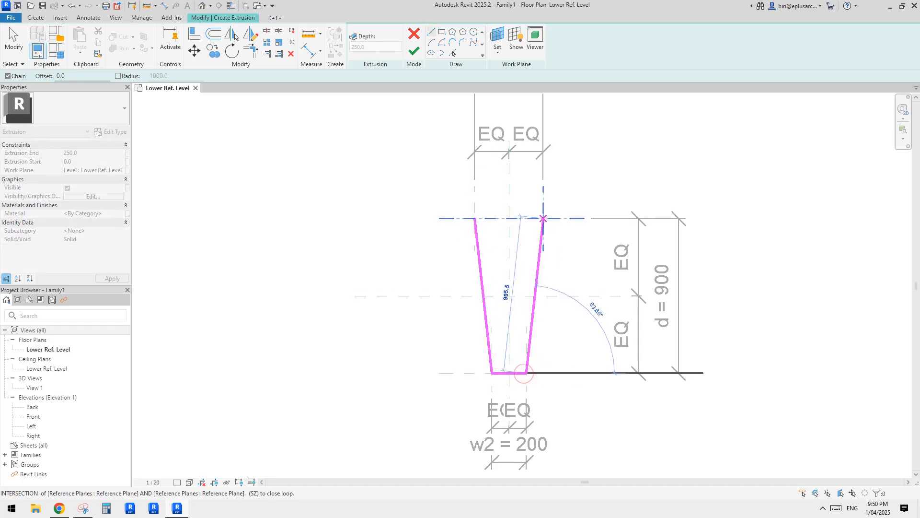
{"action": "left_click", "coordinate": [543, 218]}
{"action": "left_click", "coordinate": [479, 221]}
{"action": "key", "text": "Escape"}
{"action": "key", "text": "Escape"}
{"action": "scroll", "coordinate": [504, 255], "scroll_direction": "down", "scroll_amount": 1}
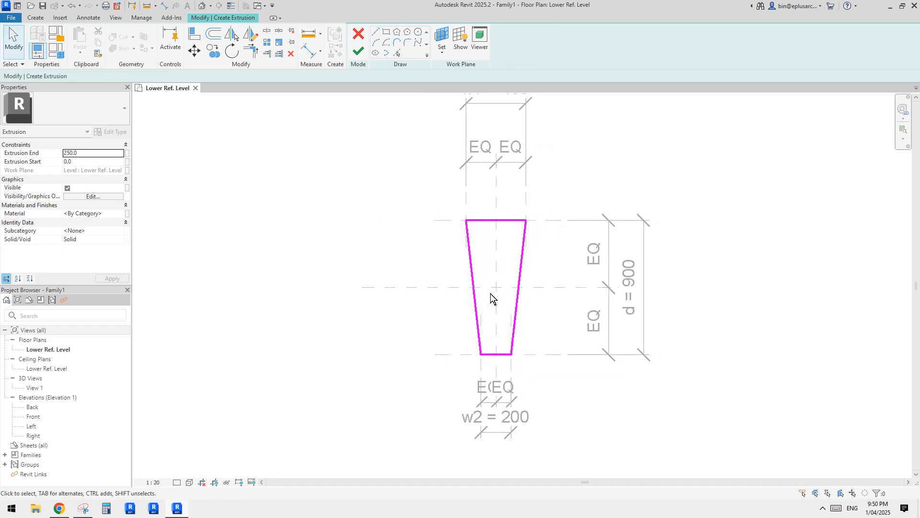
{"action": "middle_click_drag", "start_coordinate": [499, 269], "coordinate": [504, 273]}
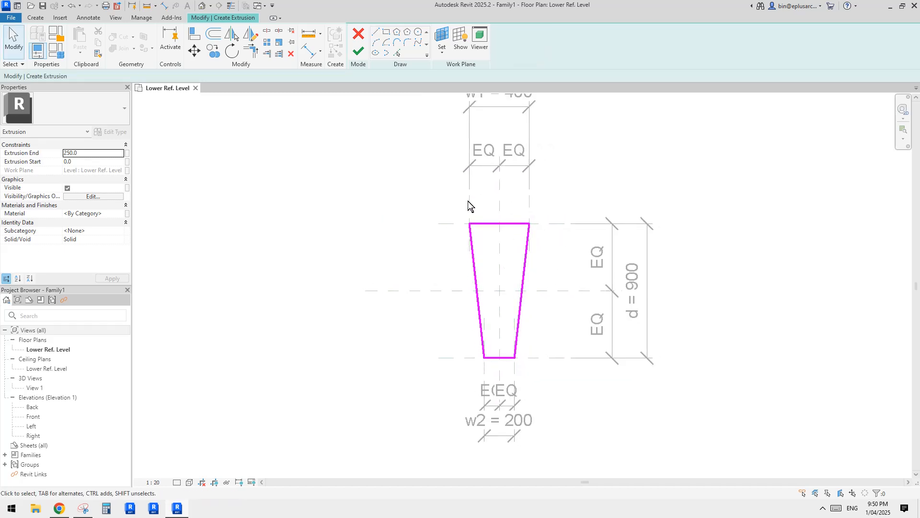
{"action": "middle_click_drag", "start_coordinate": [517, 168], "coordinate": [524, 169]}
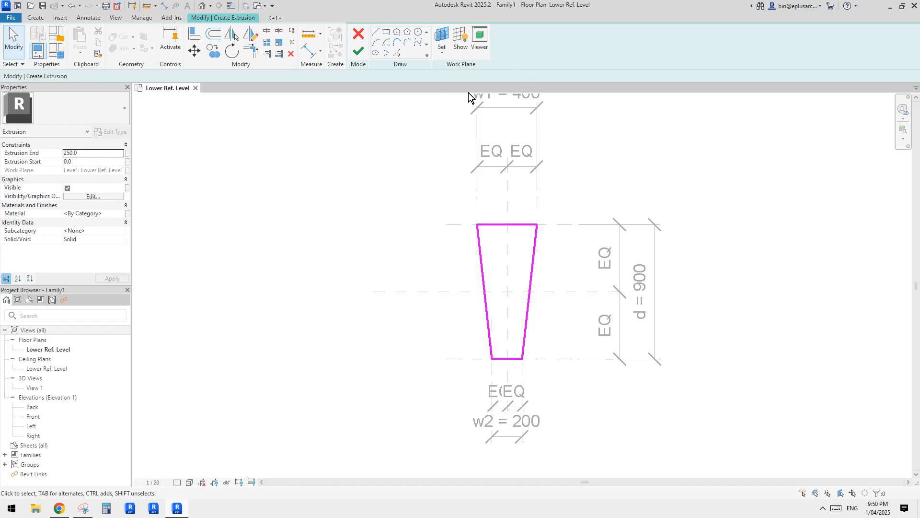
{"action": "middle_click_drag", "start_coordinate": [436, 112], "coordinate": [446, 128]}
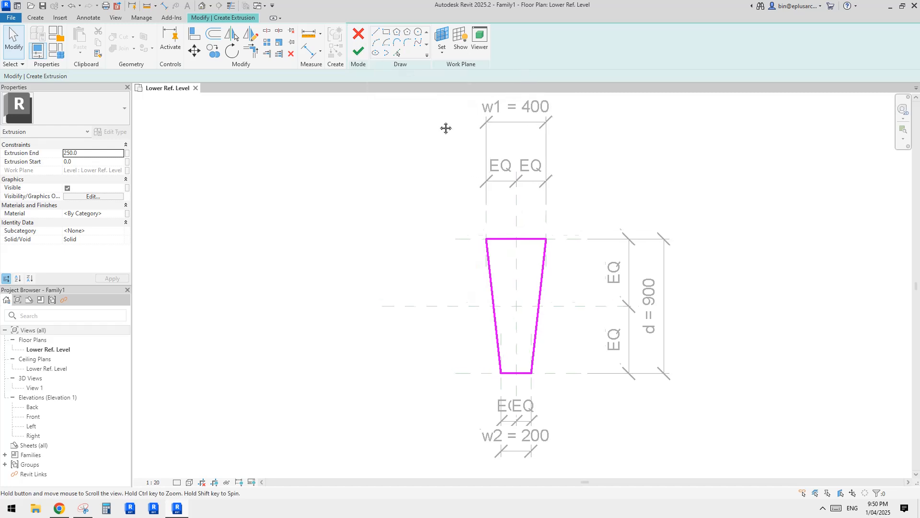
Step: Finish the tapered extrusion sketch, undo any stray move and clear the selection
{"action": "left_click", "coordinate": [359, 51]}
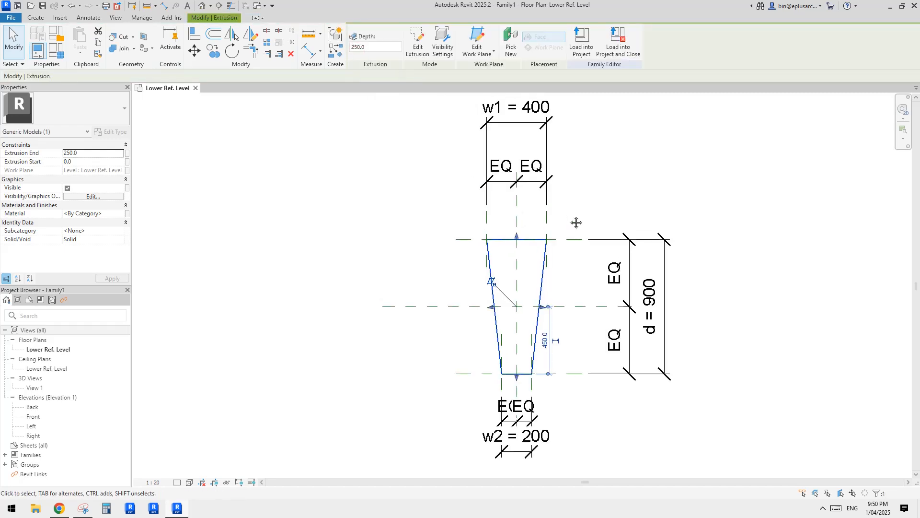
{"action": "left_click_drag", "start_coordinate": [576, 240], "coordinate": [546, 263]}
{"action": "key", "text": "ctrl+z"}
{"action": "scroll", "coordinate": [552, 286], "scroll_direction": "up", "scroll_amount": 2}
{"action": "left_click", "coordinate": [573, 304]}
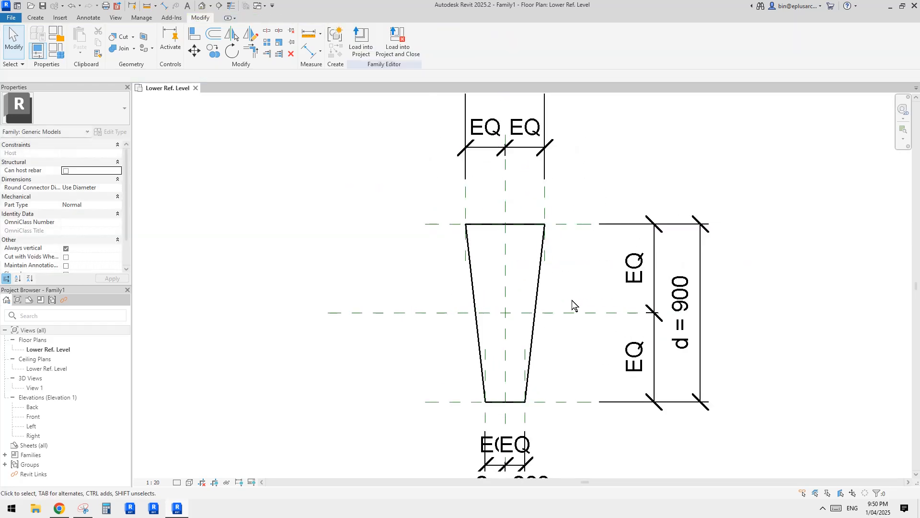
Step: Examine in plan how the extrusion's corners line up with the outer reference planes
{"action": "middle_click_drag", "start_coordinate": [552, 415], "coordinate": [553, 370]}
{"action": "mouse_move", "coordinate": [525, 370]}
{"action": "left_mouse_down"}
{"action": "mouse_move", "coordinate": [548, 372]}
{"action": "mouse_move", "coordinate": [525, 370]}
{"action": "left_mouse_up"}
{"action": "key", "text": "Escape"}
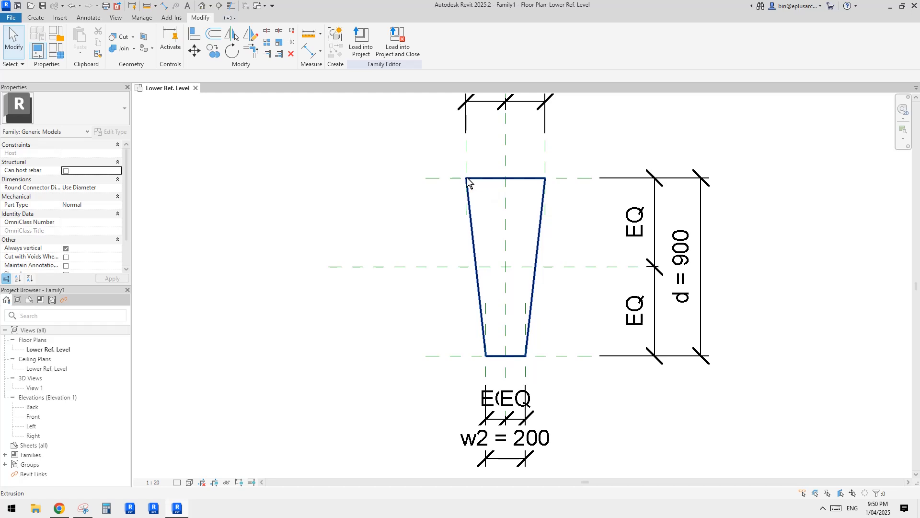
{"action": "mouse_move", "coordinate": [467, 180]}
{"action": "middle_mouse_down"}
{"action": "mouse_move", "coordinate": [481, 190]}
{"action": "mouse_move", "coordinate": [523, 185]}
{"action": "middle_mouse_up"}
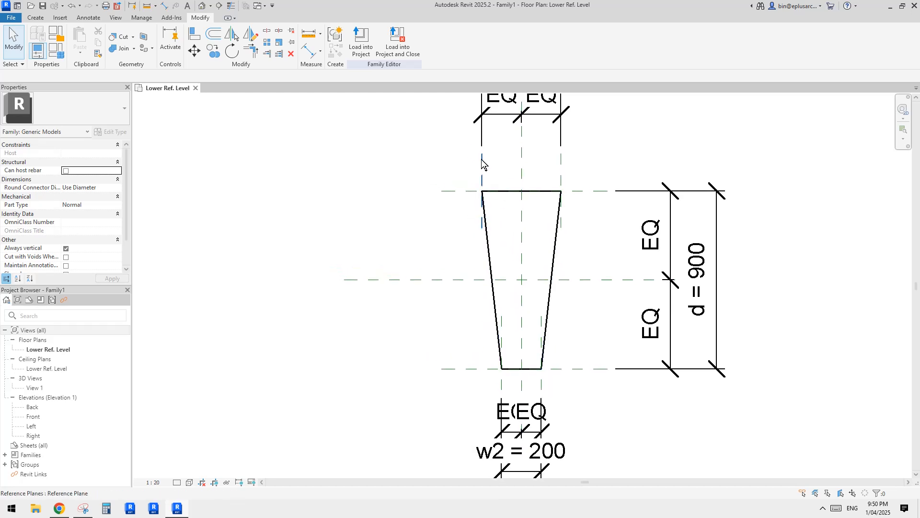
{"action": "scroll", "coordinate": [561, 201], "scroll_direction": "down", "scroll_amount": 1}
{"action": "scroll", "coordinate": [565, 222], "scroll_direction": "up", "scroll_amount": 1}
{"action": "middle_click_drag", "start_coordinate": [576, 220], "coordinate": [582, 224]}
{"action": "left_click", "coordinate": [561, 223]}
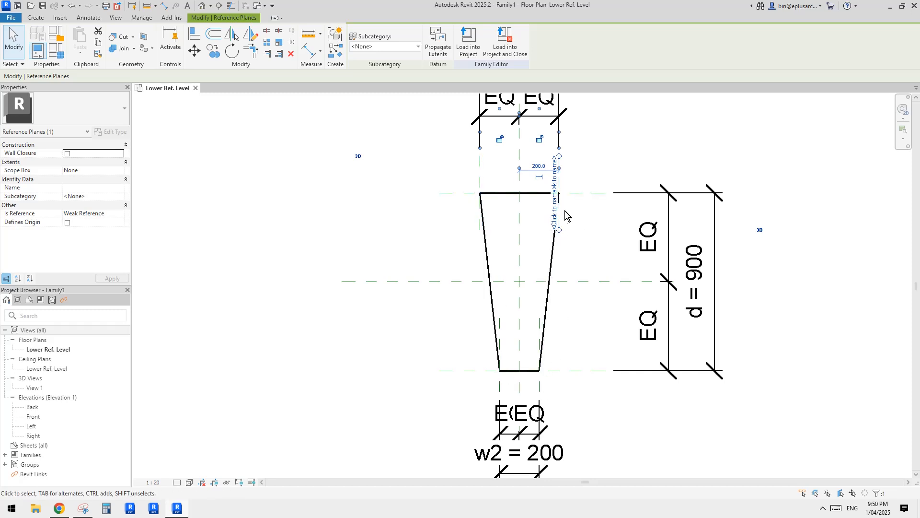
{"action": "middle_click_drag", "start_coordinate": [597, 345], "coordinate": [594, 348]}
{"action": "left_click", "coordinate": [590, 348]}
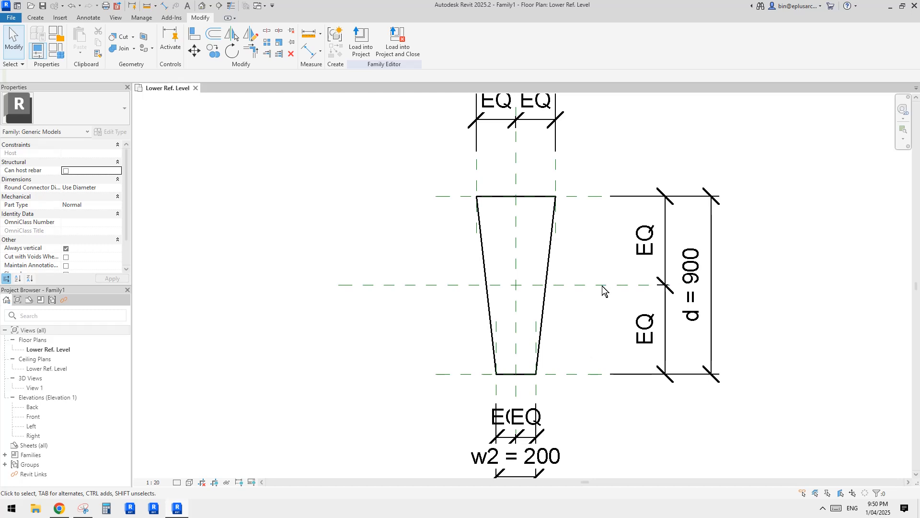
{"action": "scroll", "coordinate": [571, 318], "scroll_direction": "up", "scroll_amount": 1}
Step: In the Front elevation, stretch the top of the extrusion up to the Upper Ref Level and lock it there
{"action": "left_click", "coordinate": [36, 417]}
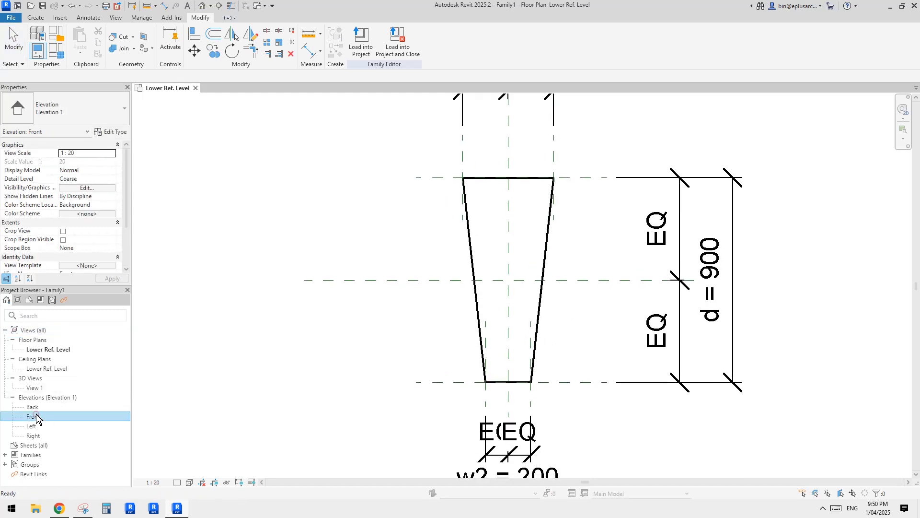
{"action": "double_click", "coordinate": [36, 416]}
{"action": "left_click", "coordinate": [481, 369]}
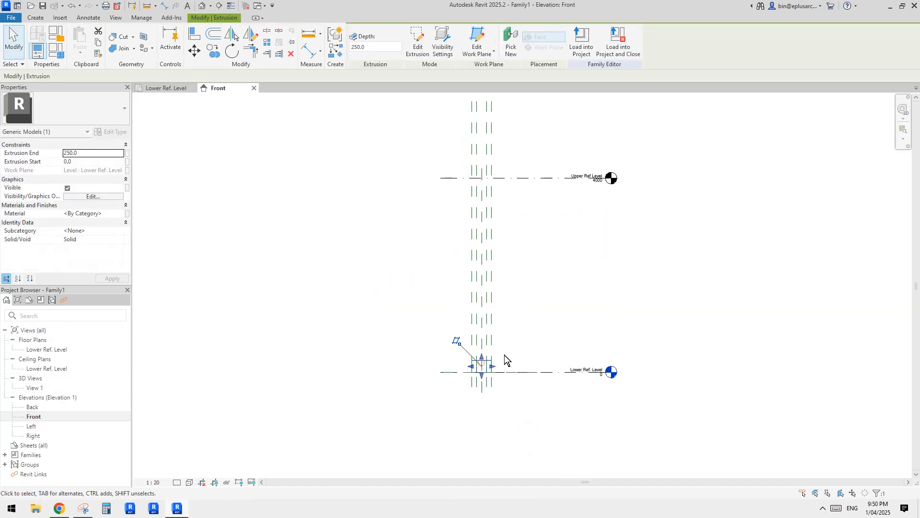
{"action": "left_click_drag", "start_coordinate": [482, 357], "coordinate": [598, 180]}
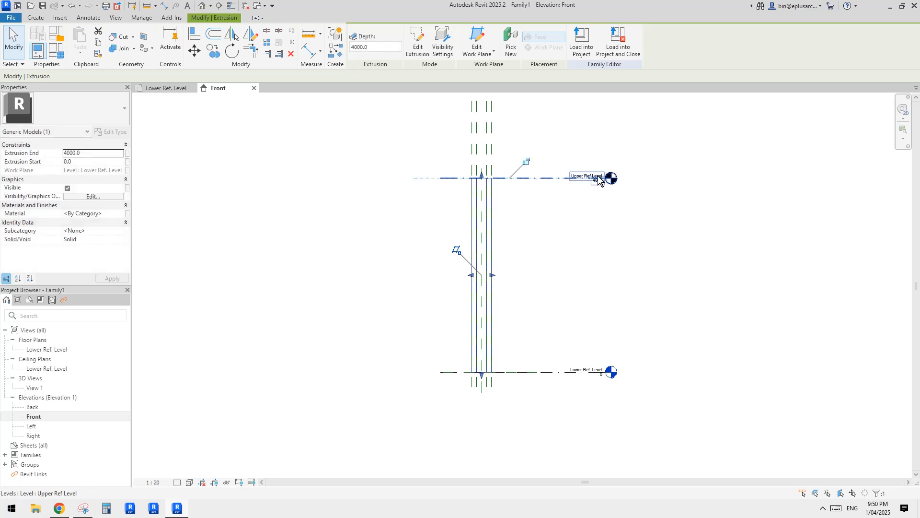
{"action": "left_click", "coordinate": [527, 161]}
{"action": "left_click", "coordinate": [577, 253]}
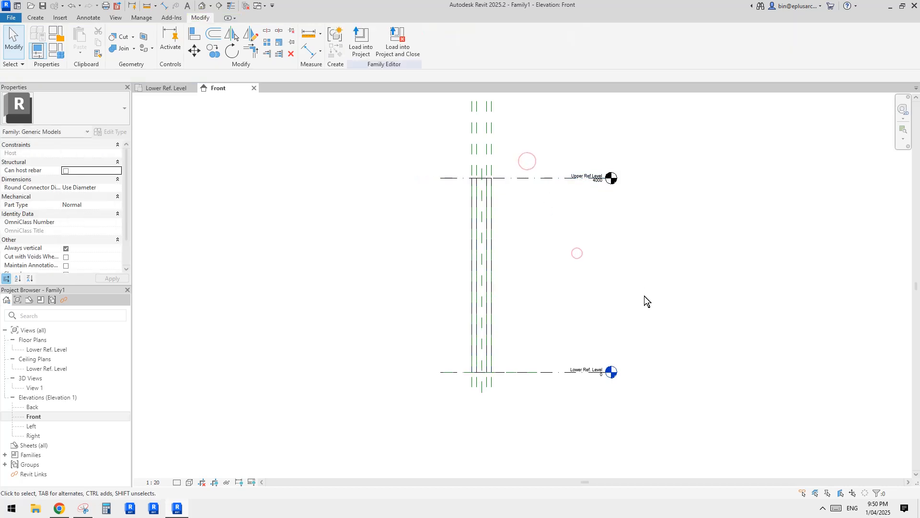
Step: Check the selected extrusion against the reference levels in the Lower Ref. Level plan and the Front elevation
{"action": "middle_click_drag", "start_coordinate": [604, 322], "coordinate": [603, 326]}
{"action": "left_click", "coordinate": [498, 319]}
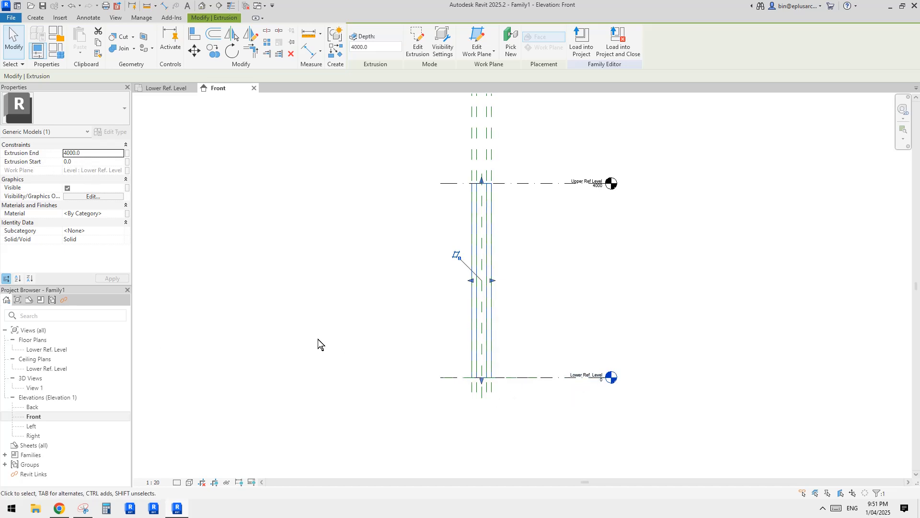
{"action": "middle_click_drag", "start_coordinate": [318, 339], "coordinate": [313, 343]}
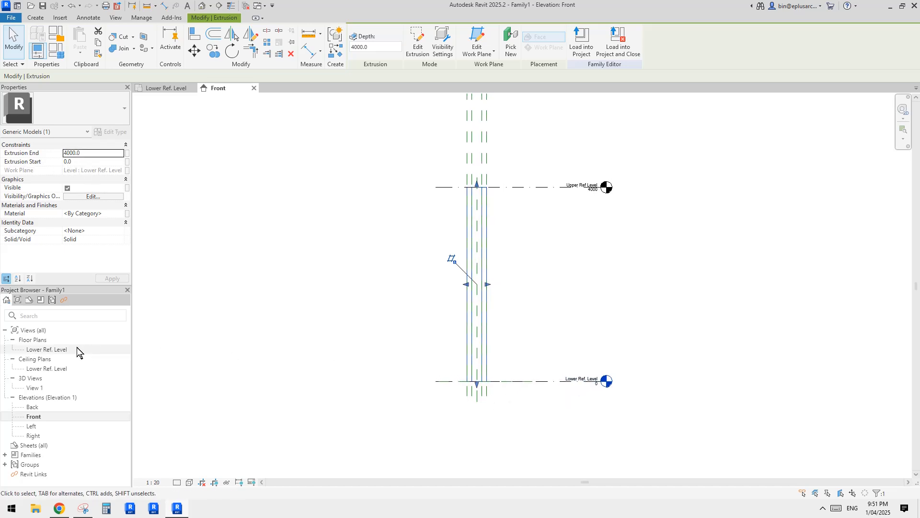
{"action": "double_click", "coordinate": [47, 353]}
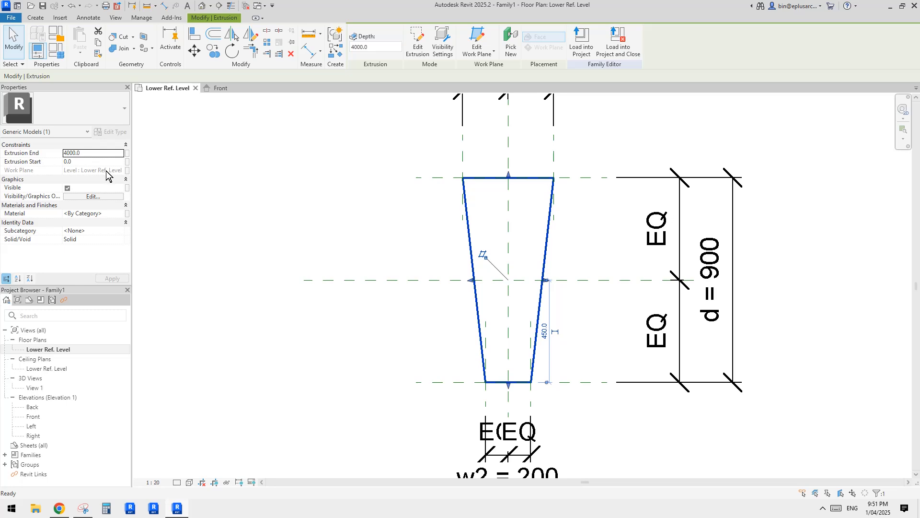
{"action": "middle_click_drag", "start_coordinate": [172, 369], "coordinate": [167, 361]}
{"action": "left_click", "coordinate": [166, 362]}
{"action": "double_click", "coordinate": [54, 349]}
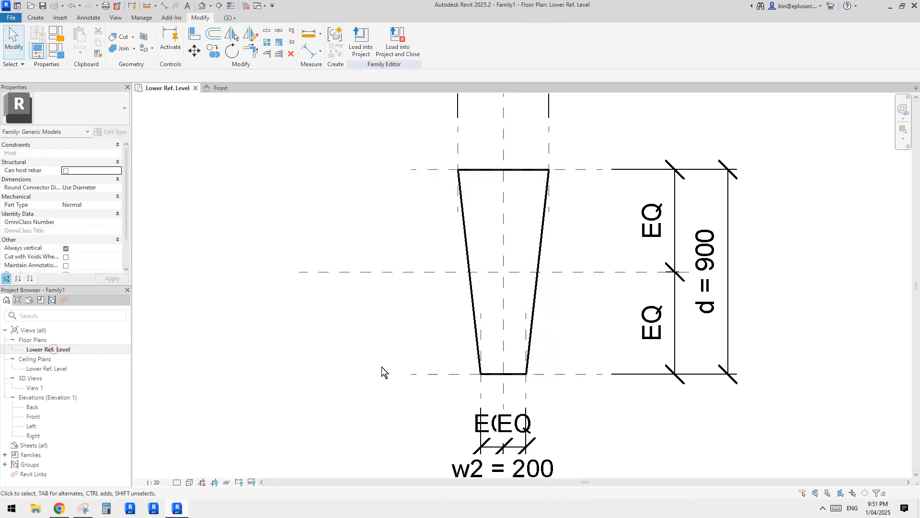
{"action": "double_click", "coordinate": [33, 416]}
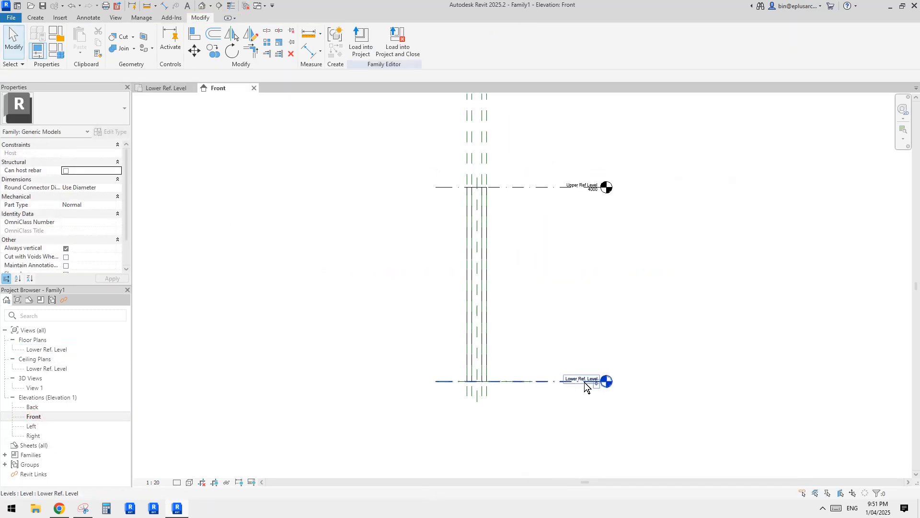
{"action": "left_click", "coordinate": [483, 367]}
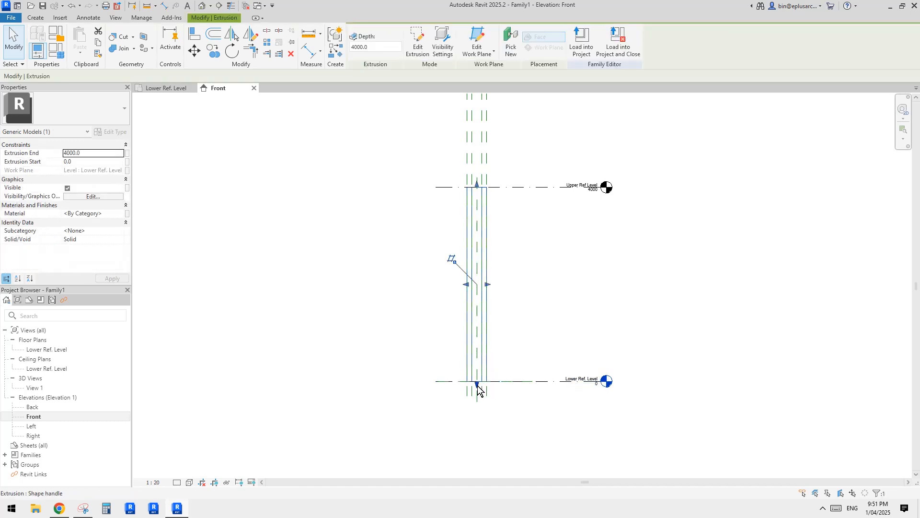
{"action": "middle_click_drag", "start_coordinate": [556, 331], "coordinate": [557, 332]}
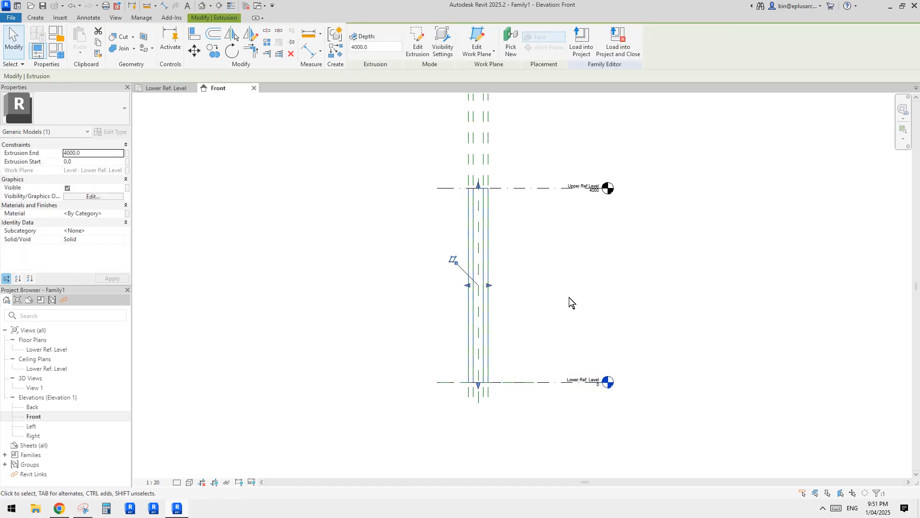
{"action": "middle_click_drag", "start_coordinate": [565, 282], "coordinate": [566, 285]}
{"action": "left_click", "coordinate": [566, 282]}
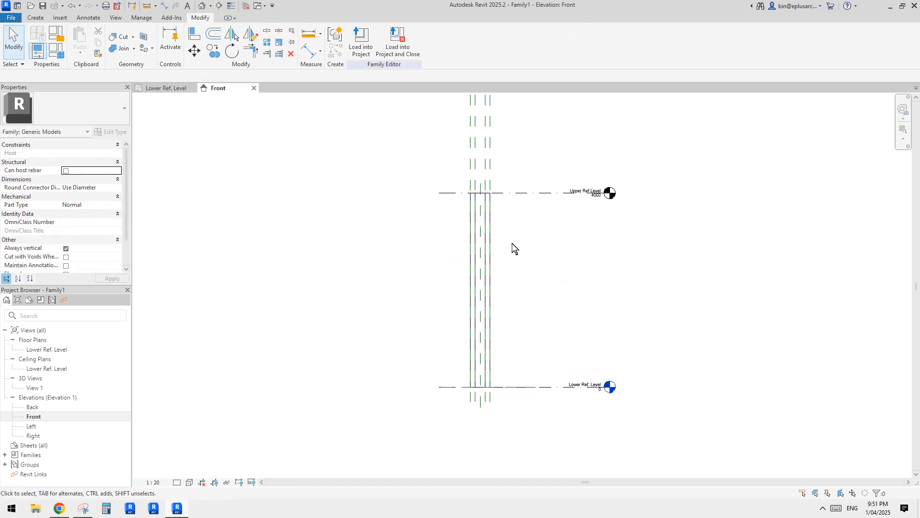
Step: In the default 3D view, associate the extrusion's material with a new type parameter named mayerial
{"action": "left_click", "coordinate": [202, 6]}
{"action": "middle_click_drag", "start_coordinate": [525, 199], "coordinate": [508, 208], "text": "shift"}
{"action": "left_click", "coordinate": [501, 211]}
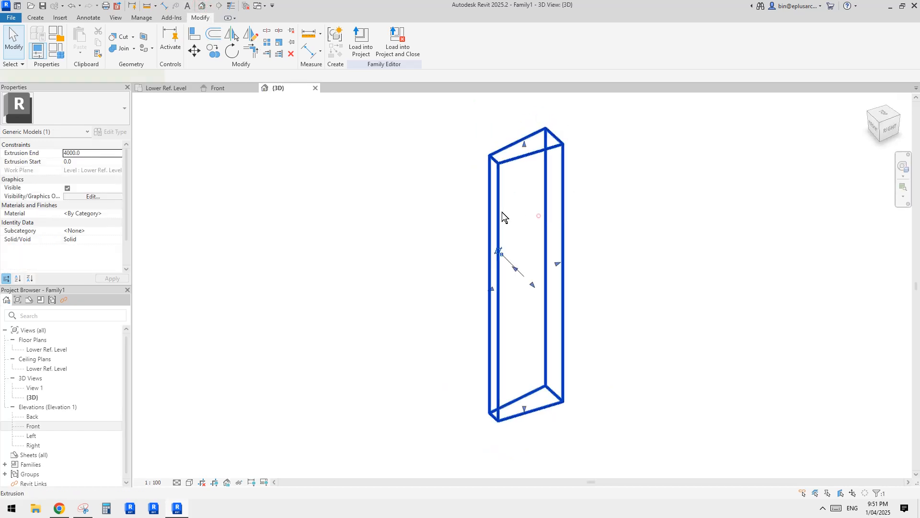
{"action": "left_click", "coordinate": [127, 214]}
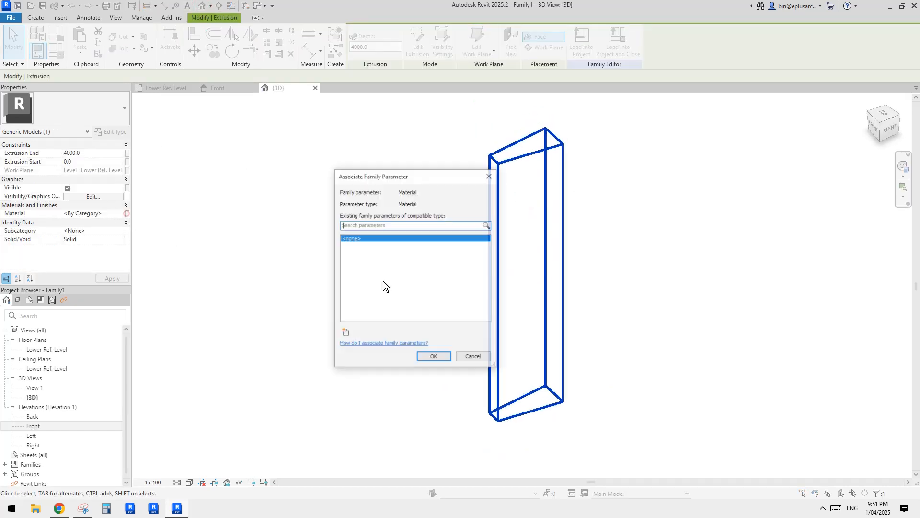
{"action": "left_click", "coordinate": [345, 332]}
{"action": "type", "text": "mayerial"}
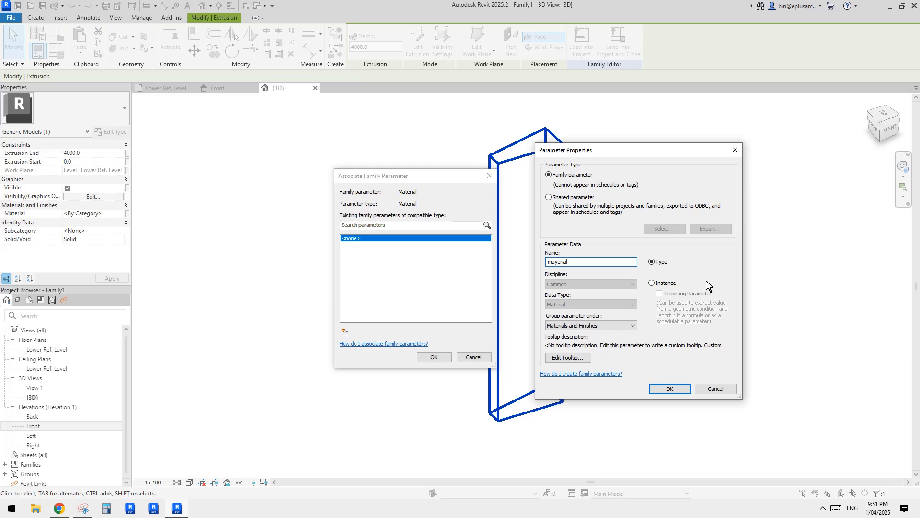
{"action": "left_click", "coordinate": [673, 386]}
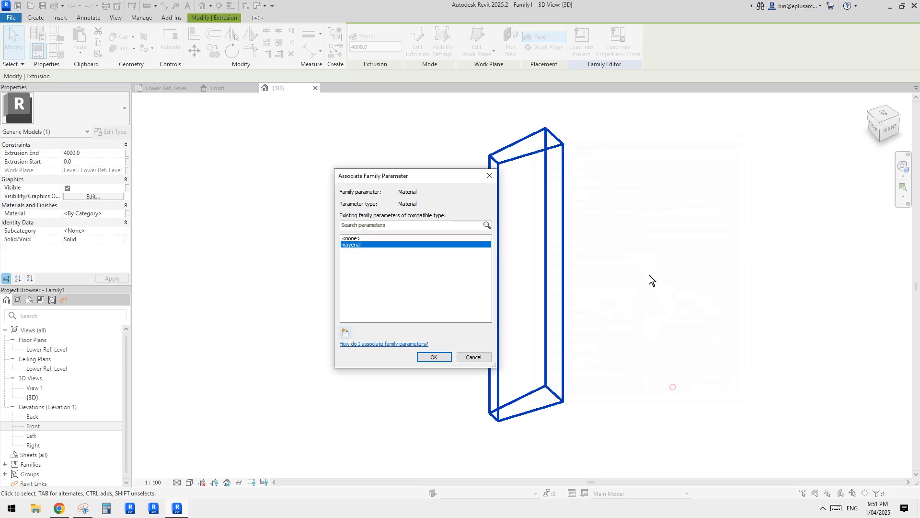
{"action": "left_click", "coordinate": [436, 356]}
{"action": "left_click", "coordinate": [411, 390]}
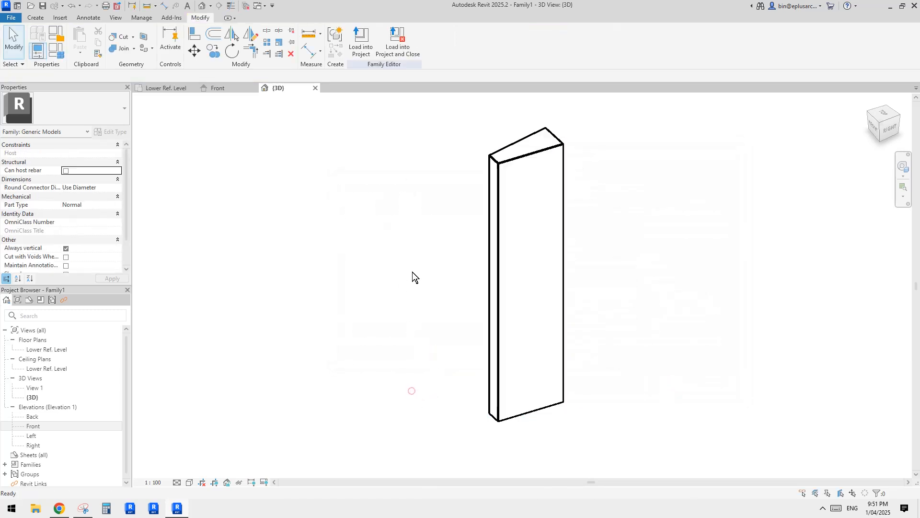
Step: Review the available family categories and accept Generic Models as the category
{"action": "left_click", "coordinate": [62, 47]}
{"action": "left_click_drag", "start_coordinate": [560, 149], "coordinate": [382, 151]}
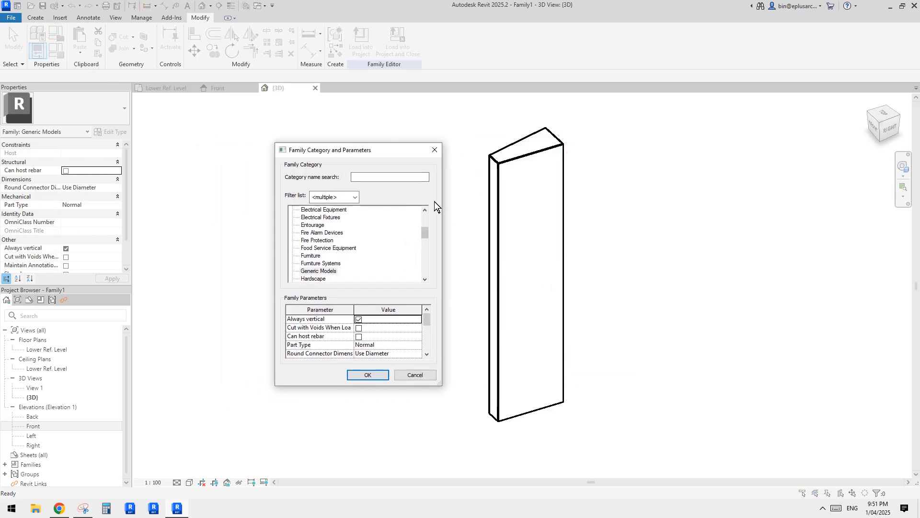
{"action": "left_click_drag", "start_coordinate": [424, 240], "coordinate": [377, 260]}
{"action": "left_click", "coordinate": [322, 241]}
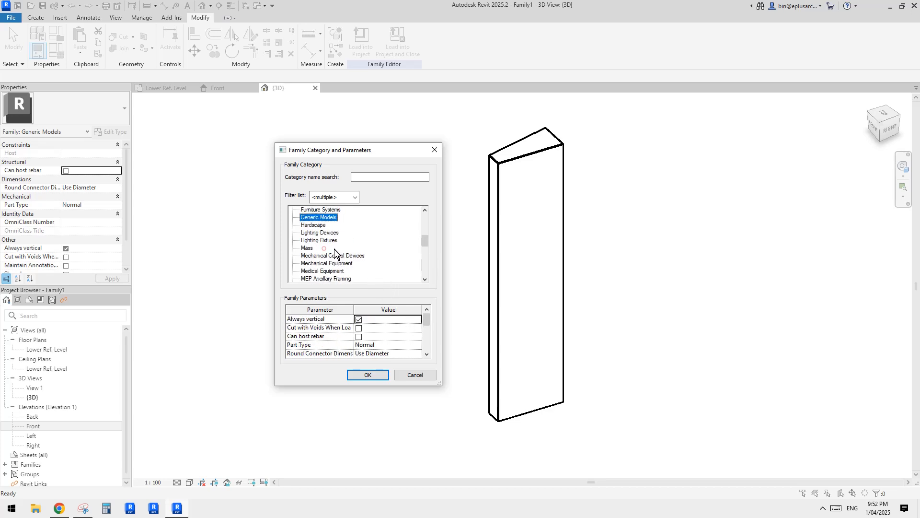
{"action": "scroll", "coordinate": [332, 248], "scroll_direction": "down", "scroll_amount": 1}
{"action": "scroll", "coordinate": [314, 229], "scroll_direction": "up", "scroll_amount": 1}
{"action": "left_click", "coordinate": [370, 375]}
Step: Examine the tapered column in the 3D view and look over the extrusion's properties
{"action": "scroll", "coordinate": [364, 249], "scroll_direction": "down", "scroll_amount": 2}
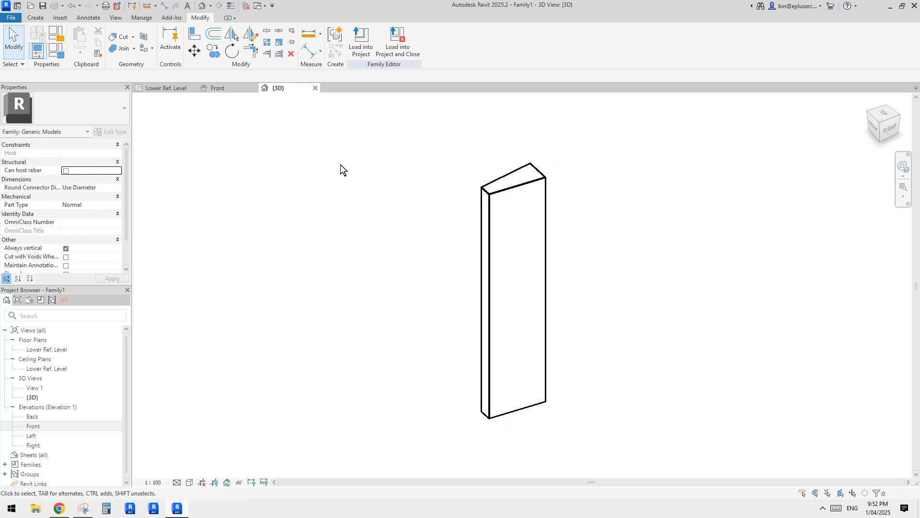
{"action": "scroll", "coordinate": [409, 201], "scroll_direction": "up", "scroll_amount": 2}
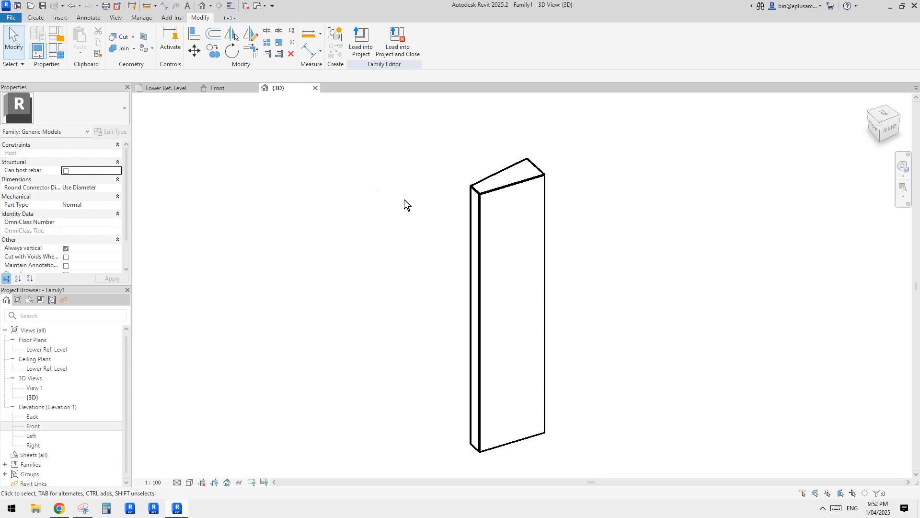
{"action": "middle_click_drag", "start_coordinate": [404, 199], "coordinate": [400, 204]}
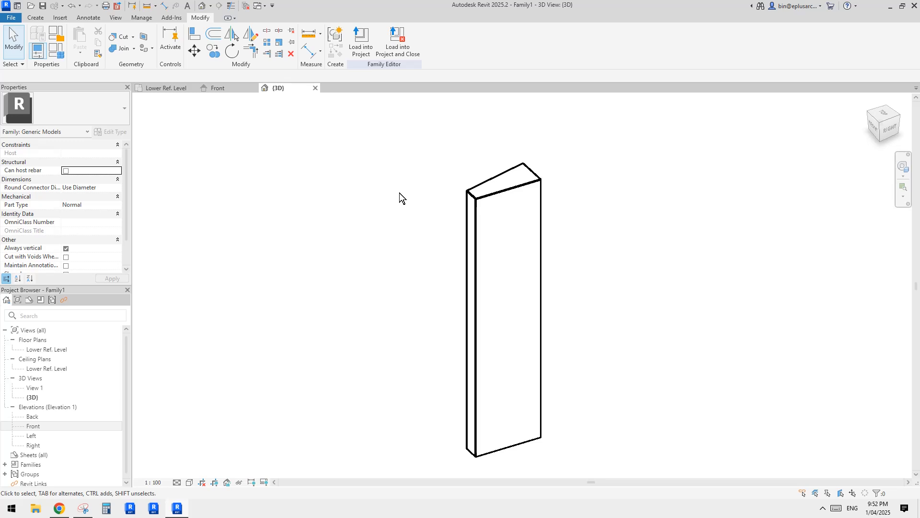
{"action": "middle_click_drag", "start_coordinate": [419, 233], "coordinate": [411, 219]}
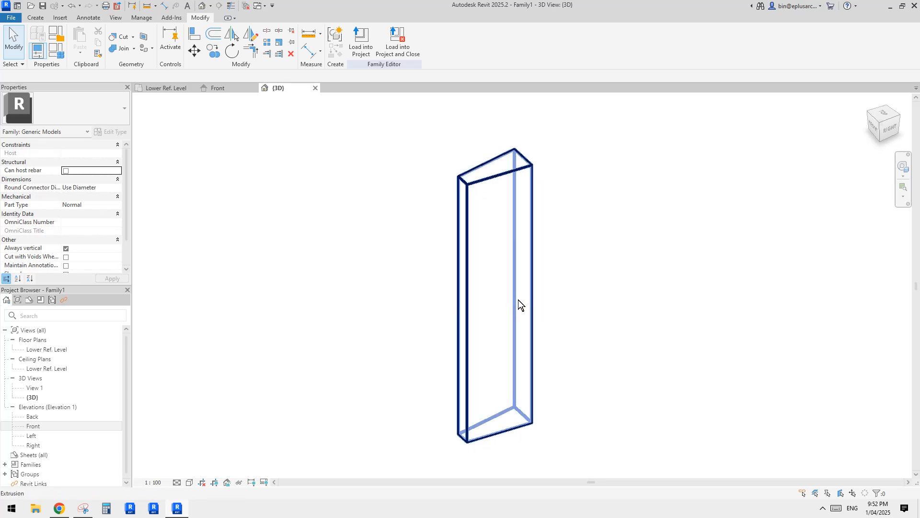
{"action": "scroll", "coordinate": [519, 299], "scroll_direction": "down", "scroll_amount": 2}
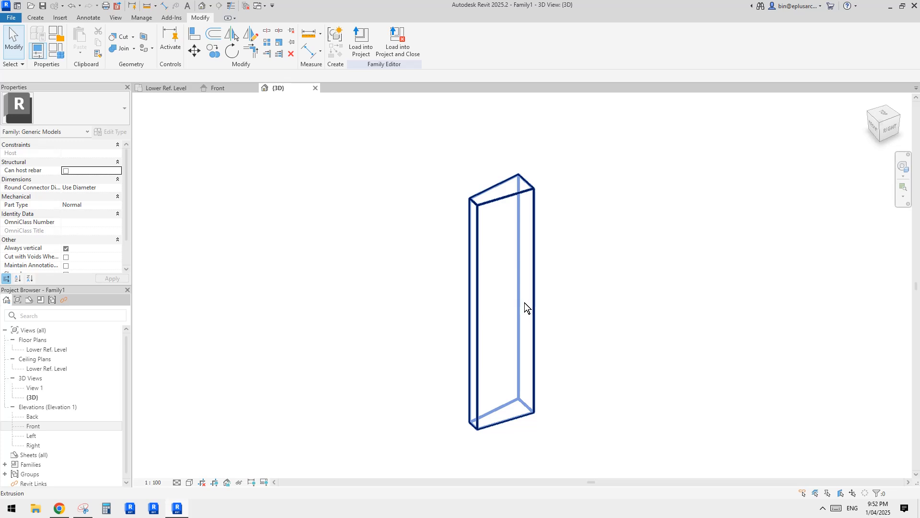
{"action": "middle_click_drag", "start_coordinate": [534, 303], "coordinate": [502, 310]}
{"action": "scroll", "coordinate": [510, 301], "scroll_direction": "up", "scroll_amount": 1}
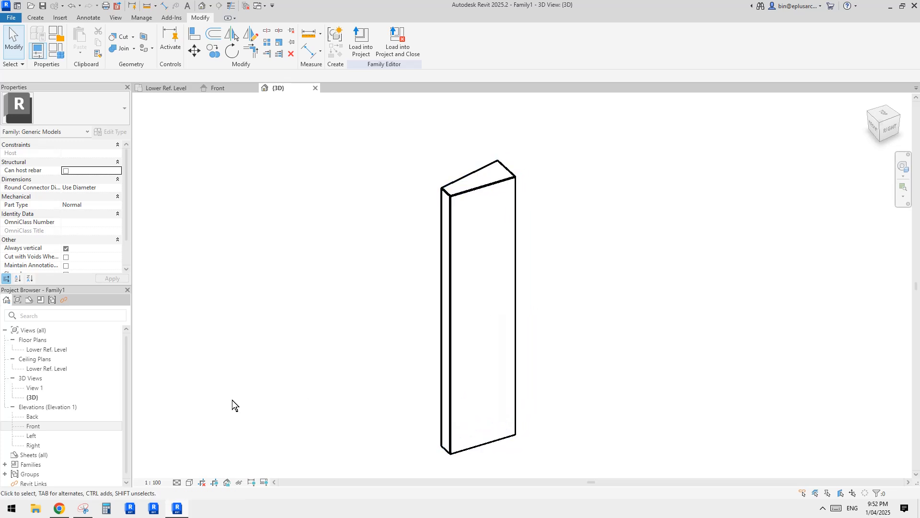
{"action": "left_click", "coordinate": [60, 509]}
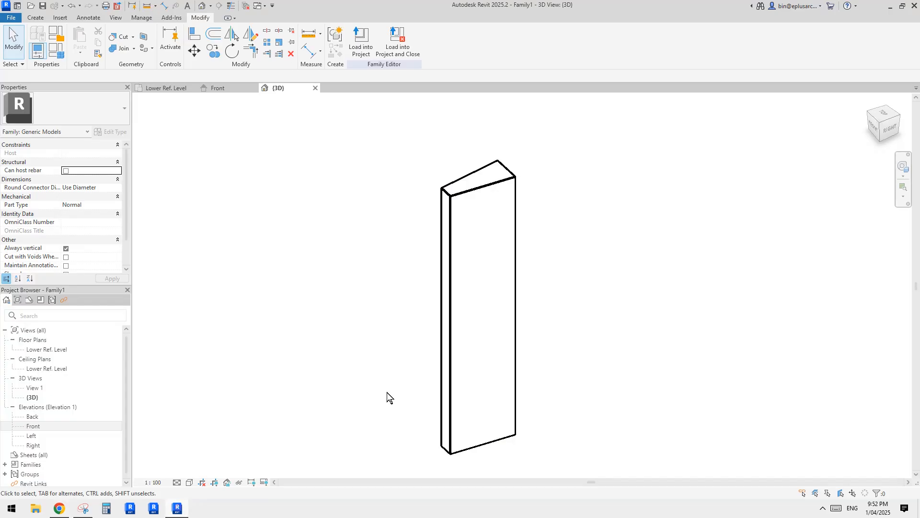
{"action": "left_click", "coordinate": [478, 230]}
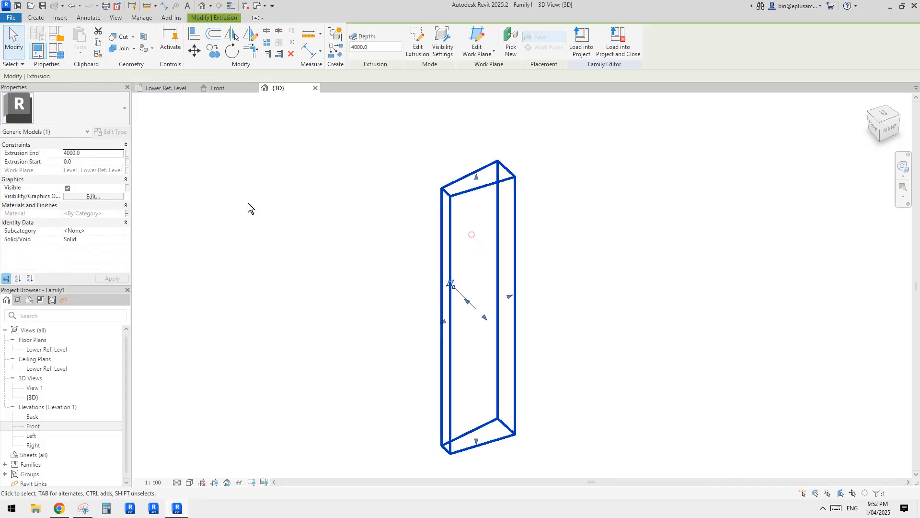
{"action": "left_click", "coordinate": [362, 234]}
{"action": "mouse_move", "coordinate": [387, 248]}
{"action": "middle_mouse_down"}
{"action": "mouse_move", "coordinate": [376, 243]}
{"action": "mouse_move", "coordinate": [382, 250]}
{"action": "middle_mouse_up"}
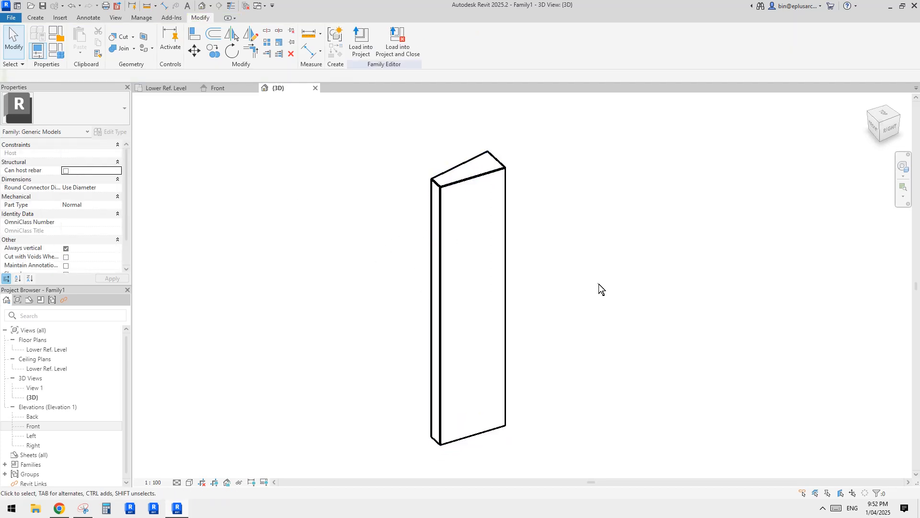
{"action": "middle_click_drag", "start_coordinate": [377, 283], "coordinate": [375, 304]}
{"action": "middle_click_drag", "start_coordinate": [325, 117], "coordinate": [327, 122]}
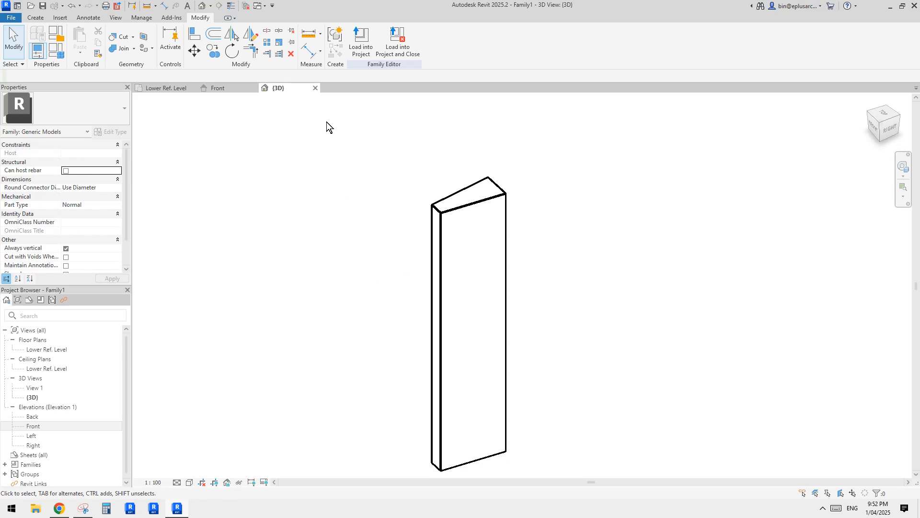
Step: Create a new project alongside the open column family
{"action": "left_click", "coordinate": [244, 4]}
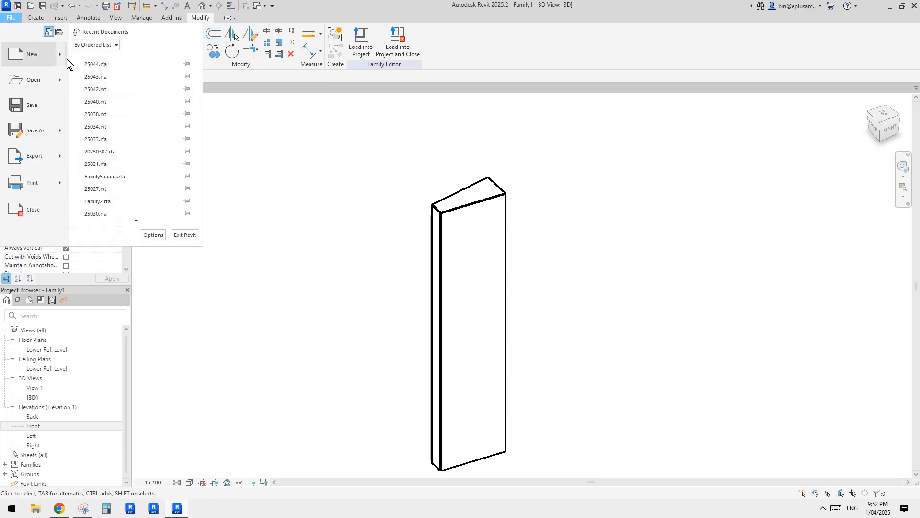
{"action": "left_click", "coordinate": [62, 54]}
{"action": "left_click", "coordinate": [113, 61]}
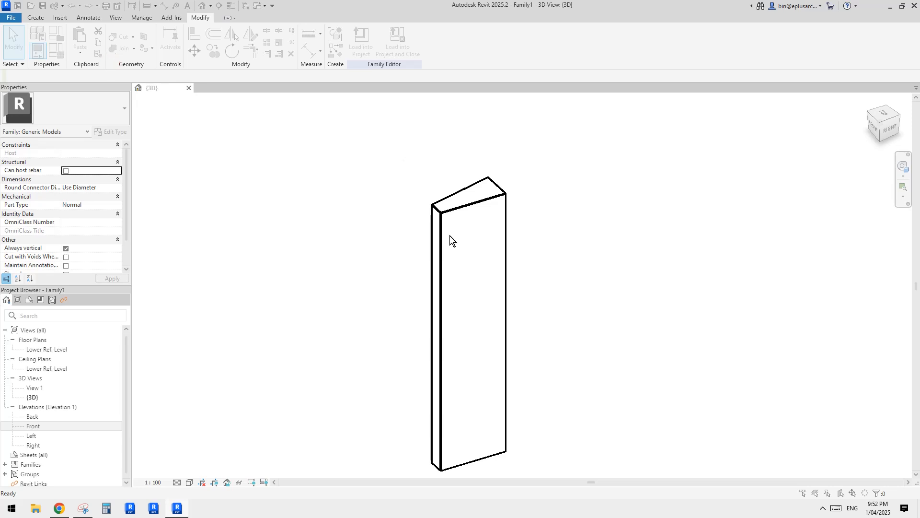
{"action": "left_click", "coordinate": [436, 284]}
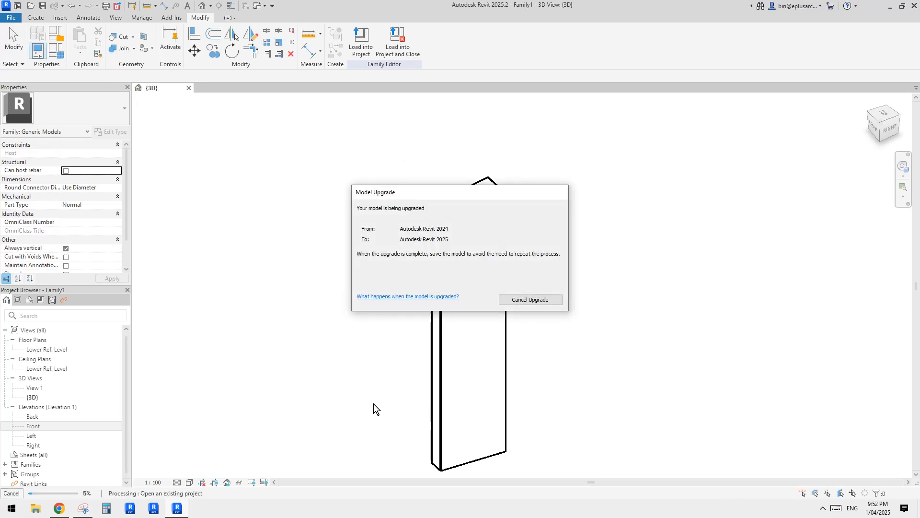
Step: Switch to the browser, look through the building's exterior and interior reference photos, and return to Revit
{"action": "left_click", "coordinate": [60, 509]}
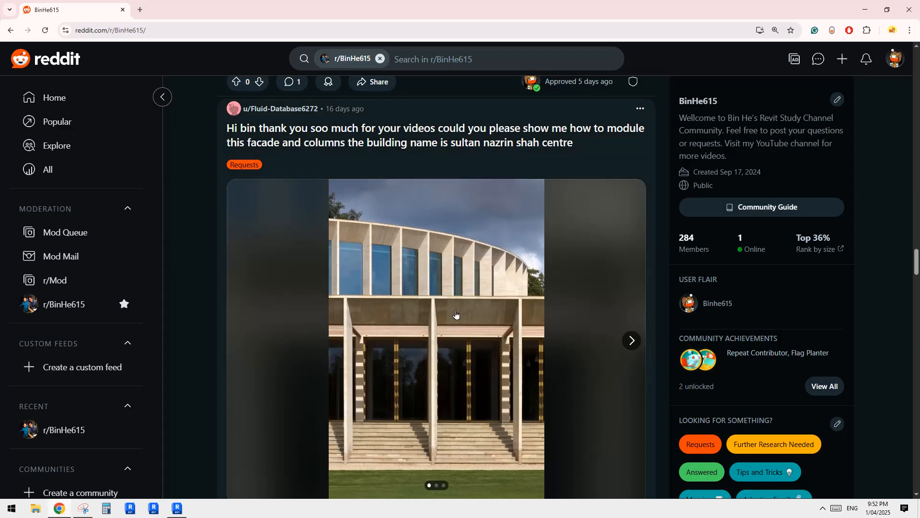
{"action": "left_click", "coordinate": [631, 340]}
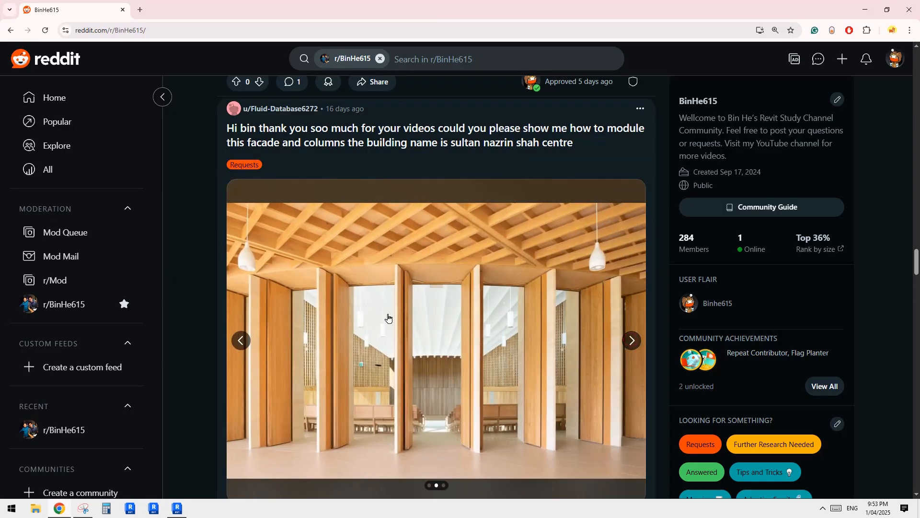
{"action": "left_click", "coordinate": [241, 341]}
{"action": "left_click", "coordinate": [631, 340]}
{"action": "left_click", "coordinate": [631, 341]}
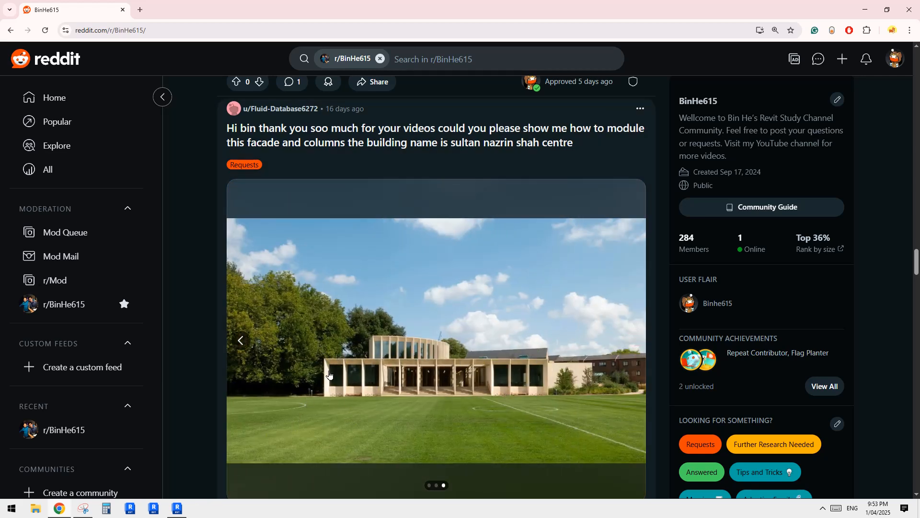
{"action": "left_click", "coordinate": [177, 509]}
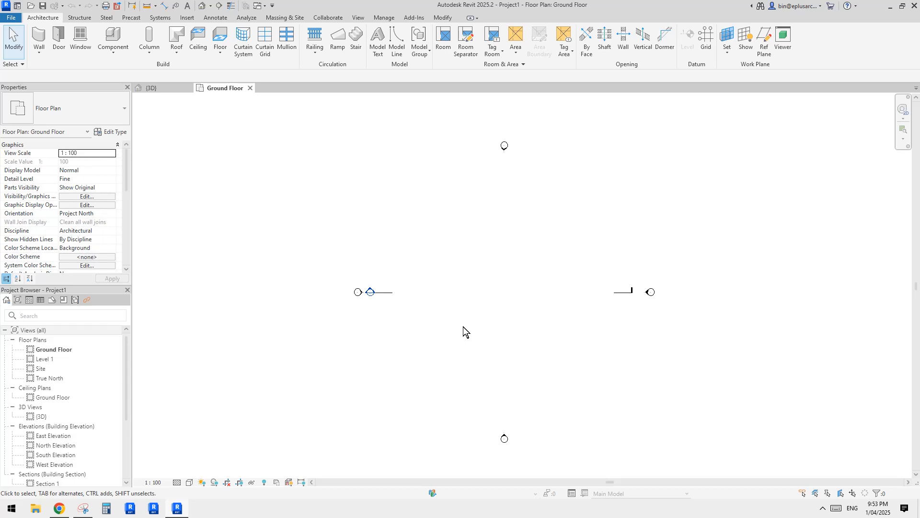
{"action": "middle_click_drag", "start_coordinate": [497, 341], "coordinate": [491, 315]}
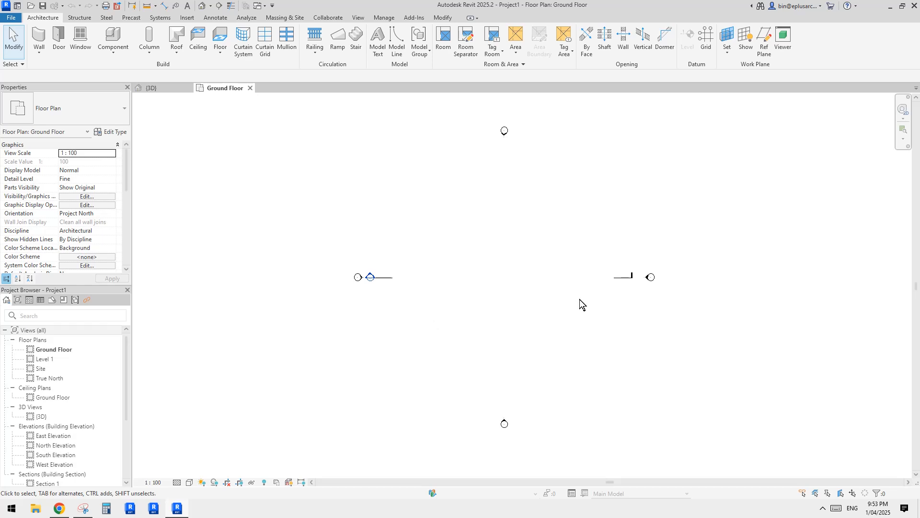
{"action": "middle_click_drag", "start_coordinate": [563, 298], "coordinate": [565, 312]}
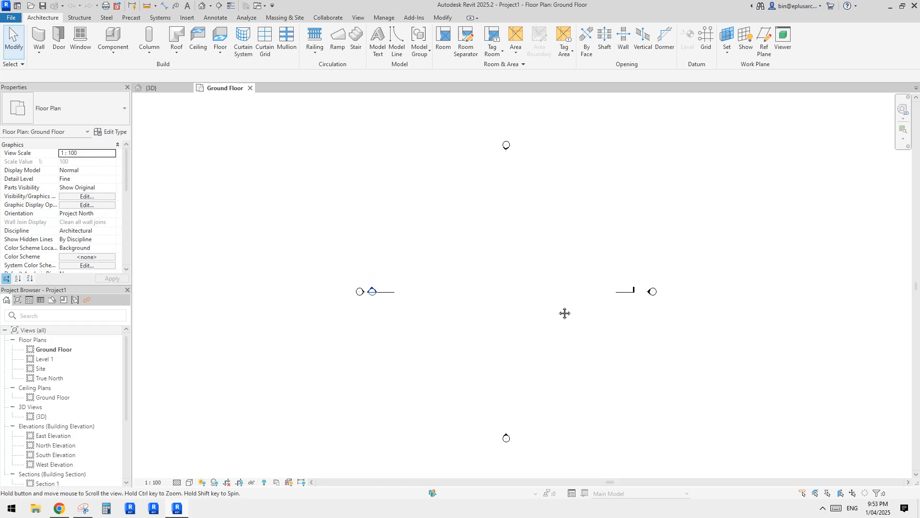
{"action": "left_click", "coordinate": [76, 18]}
{"action": "left_click", "coordinate": [76, 38]}
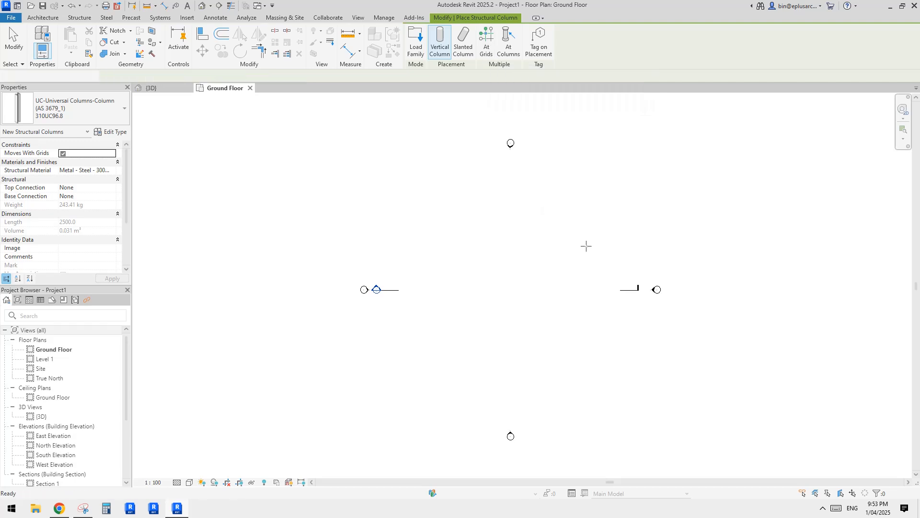
{"action": "key", "text": "Escape"}
{"action": "key", "text": "Escape"}
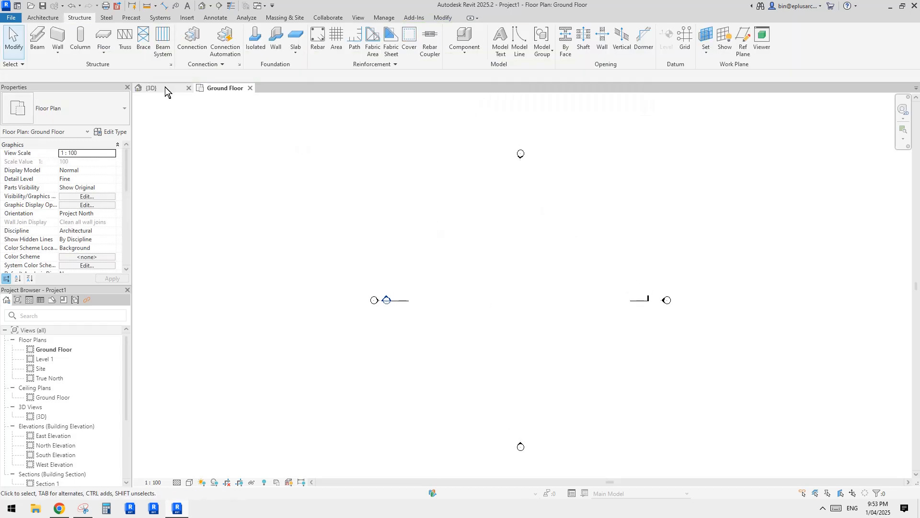
Step: Load the tapered column family into the new project and place one column in the Ground Floor plan, between the elevation markers
{"action": "left_click", "coordinate": [165, 87]}
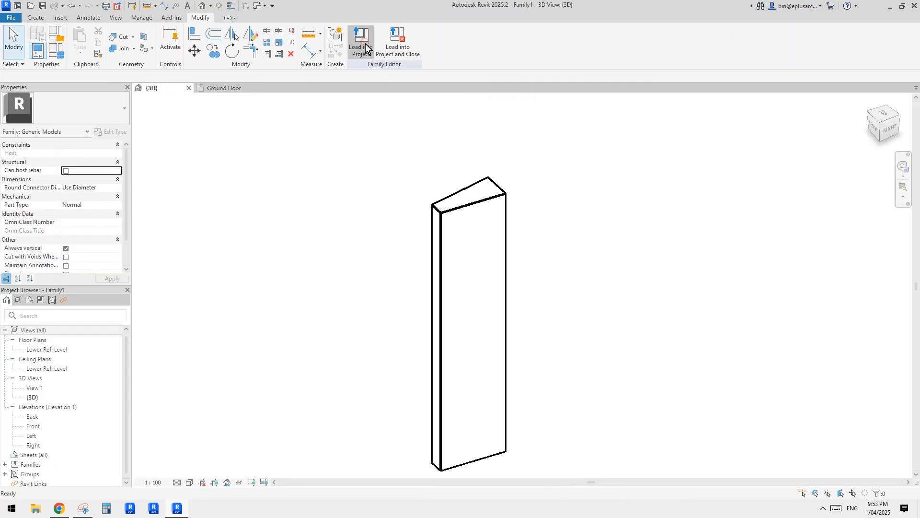
{"action": "left_click", "coordinate": [366, 47]}
{"action": "left_click", "coordinate": [470, 330]}
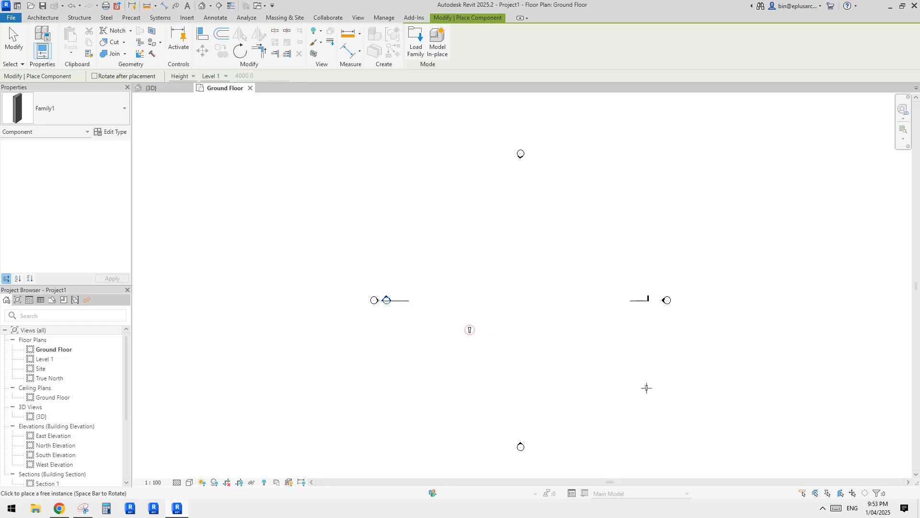
{"action": "key", "text": "Escape"}
{"action": "key", "text": "Escape"}
Step: Array the placed column horizontally with 2100 mm spacing to the second member, checking the column spacing against the building photo
{"action": "scroll", "coordinate": [468, 331], "scroll_direction": "up", "scroll_amount": 4}
{"action": "left_click", "coordinate": [464, 320]}
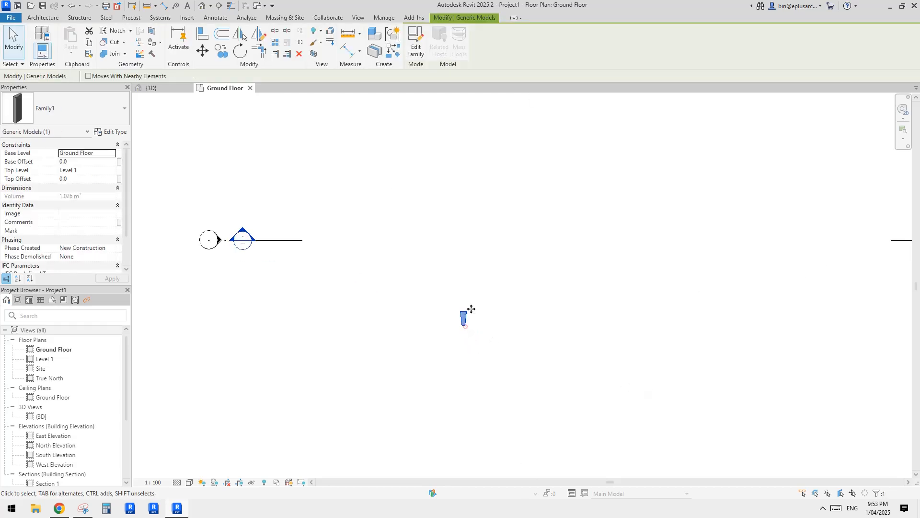
{"action": "key", "text": "a"}
{"action": "key", "text": "r"}
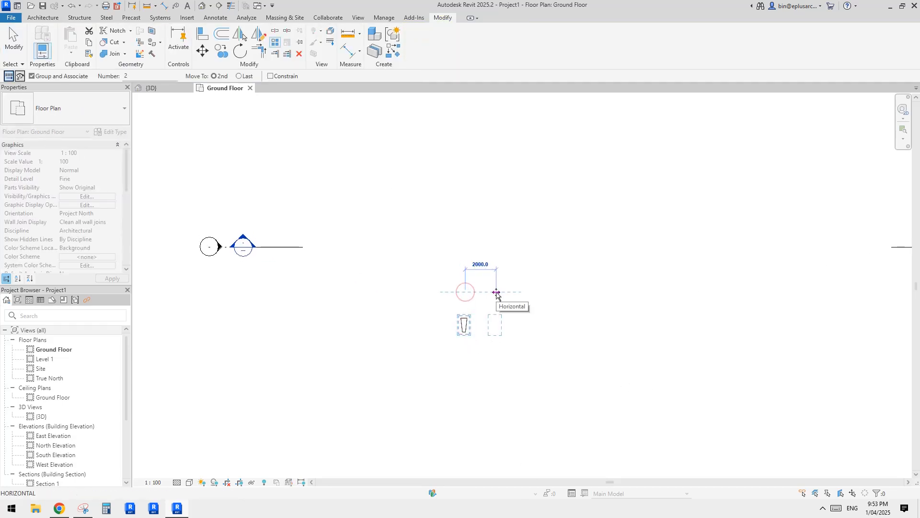
{"action": "left_click", "coordinate": [491, 292]}
{"action": "left_click", "coordinate": [60, 508]}
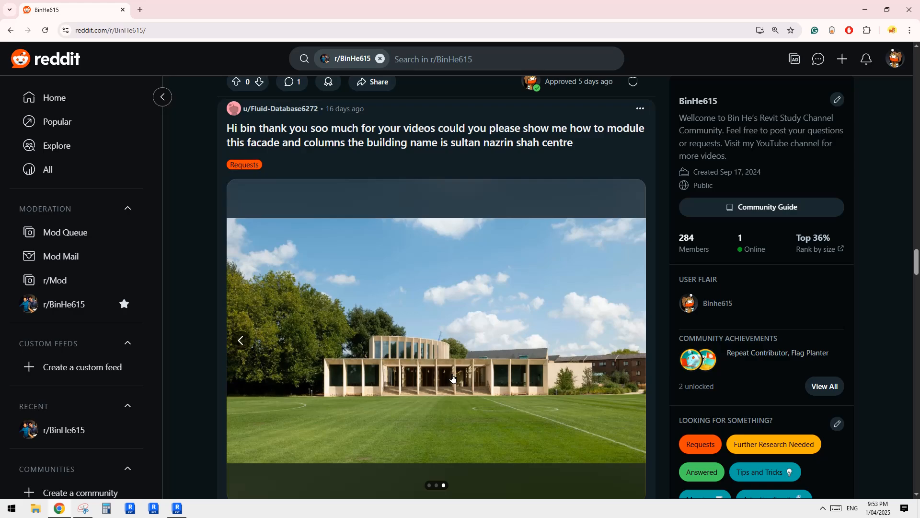
{"action": "left_click", "coordinate": [177, 508]}
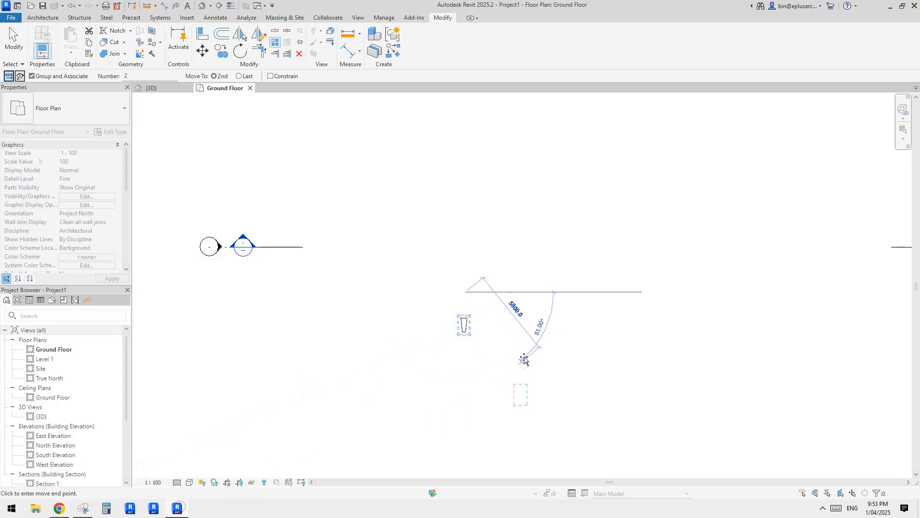
{"action": "type", "text": "2100"}
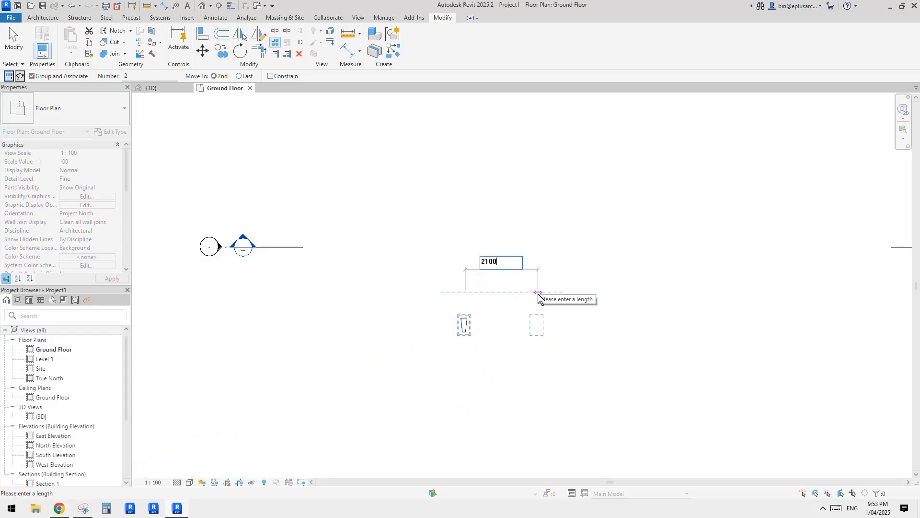
{"action": "key", "text": "Return"}
Step: Set the column array's count to 10 and finish the array
{"action": "middle_click_drag", "start_coordinate": [494, 354], "coordinate": [463, 354]}
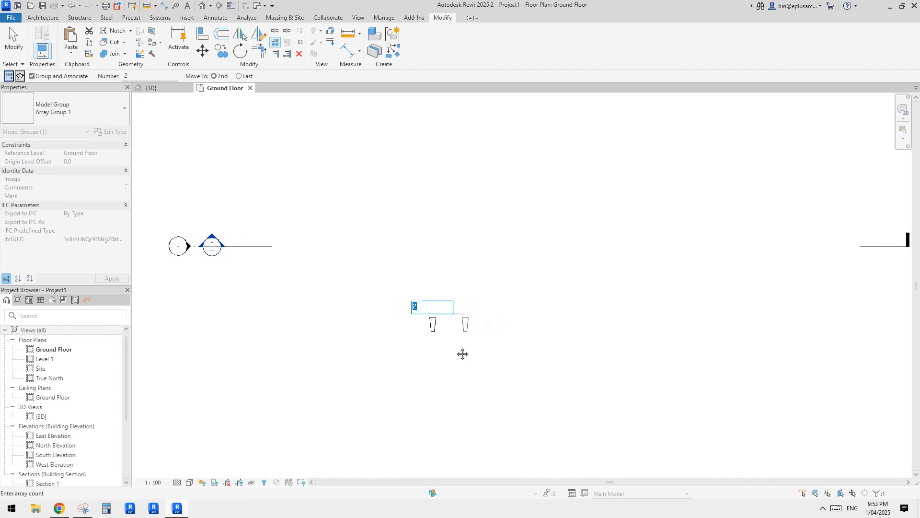
{"action": "key", "text": "Return"}
{"action": "middle_click", "coordinate": [497, 248]}
{"action": "left_click", "coordinate": [528, 254]}
{"action": "middle_click_drag", "start_coordinate": [686, 212], "coordinate": [660, 211]}
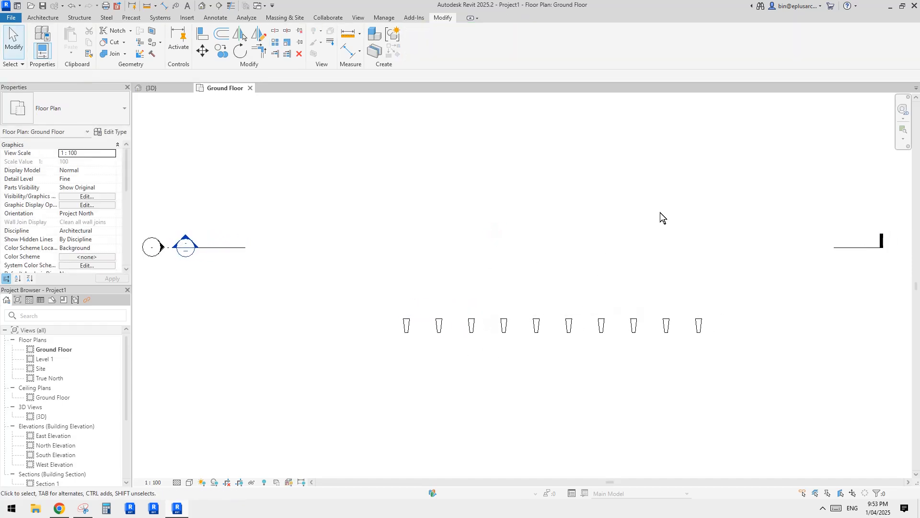
{"action": "middle_click_drag", "start_coordinate": [431, 220], "coordinate": [427, 225]}
Step: Check the facade photo in the browser, return to Revit and inspect the column row in the project's default 3D view
{"action": "left_click", "coordinate": [59, 508]}
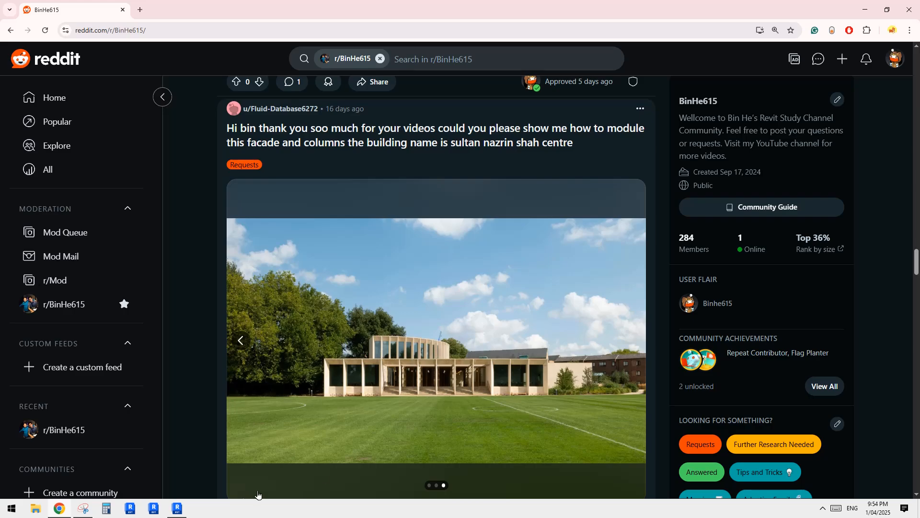
{"action": "left_click", "coordinate": [177, 507]}
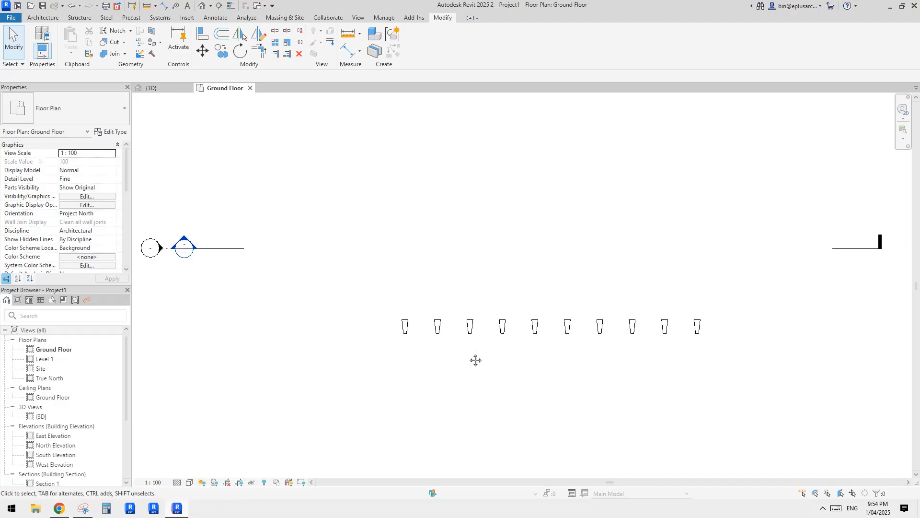
{"action": "left_click", "coordinate": [202, 5]}
{"action": "scroll", "coordinate": [429, 288], "scroll_direction": "up", "scroll_amount": 5}
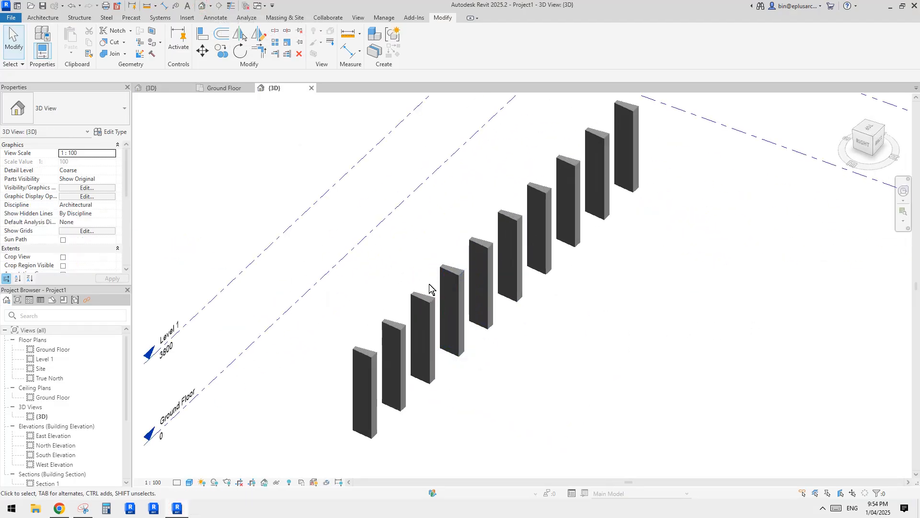
{"action": "middle_click_drag", "start_coordinate": [429, 288], "coordinate": [375, 293], "text": "shift"}
{"action": "left_click", "coordinate": [312, 290]}
{"action": "scroll", "coordinate": [312, 291], "scroll_direction": "down", "scroll_amount": 1}
{"action": "middle_click_drag", "start_coordinate": [324, 202], "coordinate": [343, 230]}
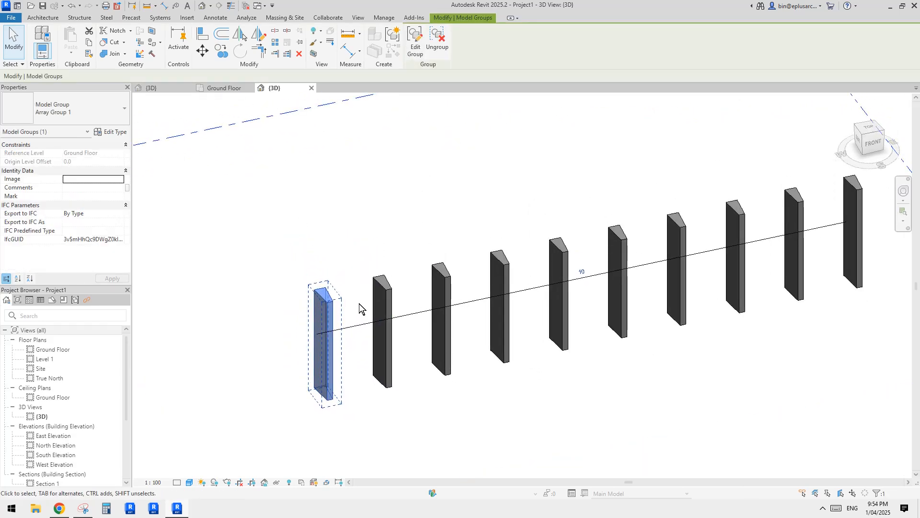
Step: Select the first column inside its array group and set its type dimension w2 to 150 mm
{"action": "key", "text": "Escape"}
{"action": "key", "text": "Tab"}
{"action": "left_click", "coordinate": [327, 309]}
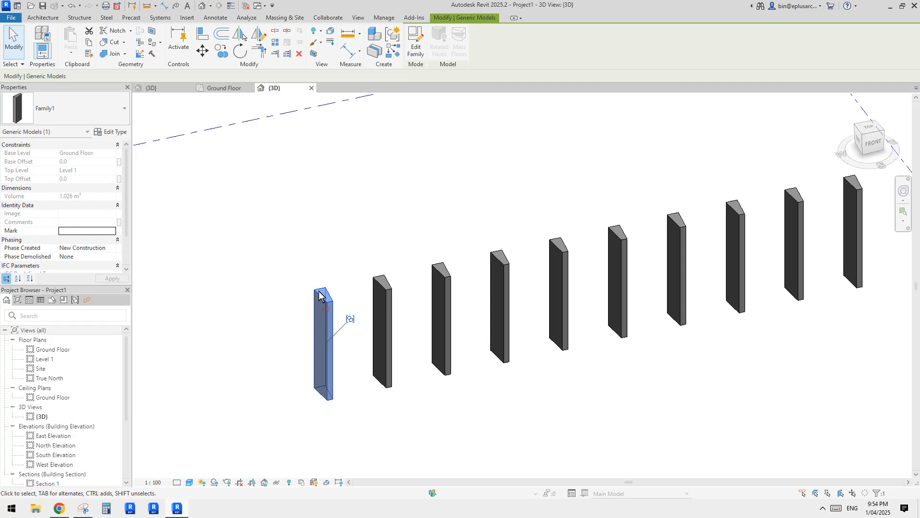
{"action": "left_click", "coordinate": [112, 132]}
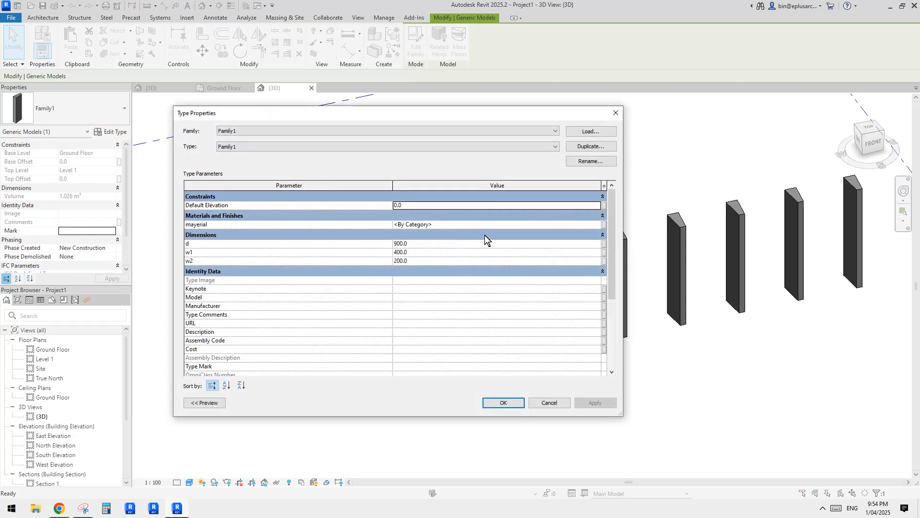
{"action": "left_click", "coordinate": [427, 261]}
{"action": "type", "text": "150"}
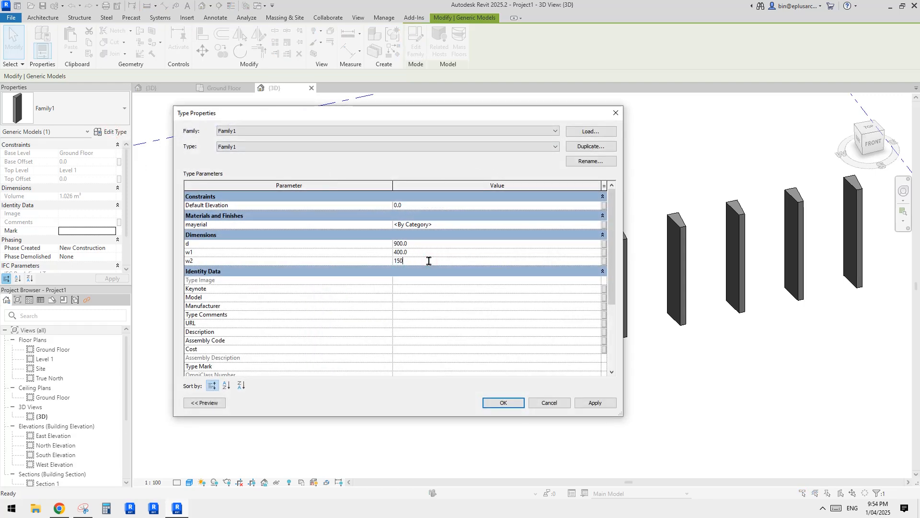
{"action": "left_click", "coordinate": [424, 252]}
{"action": "type", "text": "120"}
{"action": "left_click_drag", "start_coordinate": [407, 261], "coordinate": [376, 258]}
{"action": "type", "text": "50"}
{"action": "left_click", "coordinate": [417, 251]}
{"action": "left_click", "coordinate": [503, 402]}
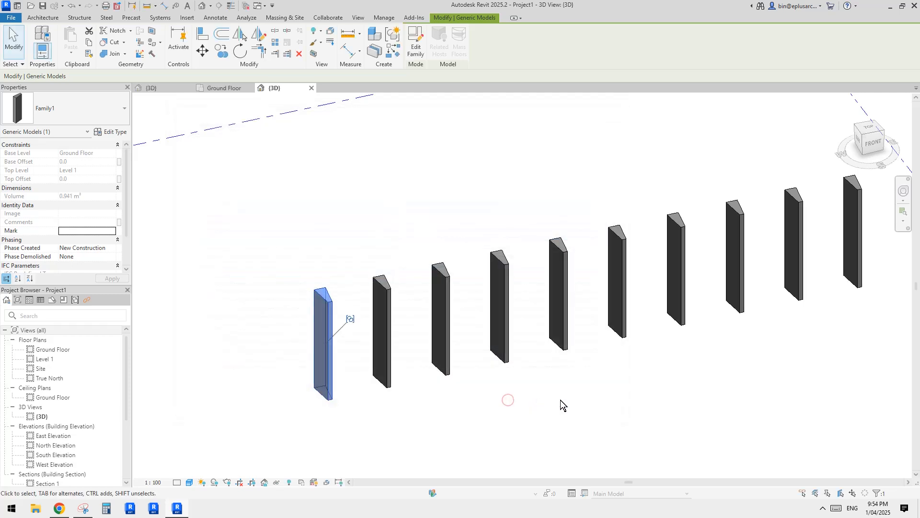
{"action": "left_click", "coordinate": [568, 398]}
Step: Examine the tapered column row in the 3D view from several angles, both close up and as a whole
{"action": "middle_click_drag", "start_coordinate": [701, 253], "coordinate": [382, 309], "text": "shift"}
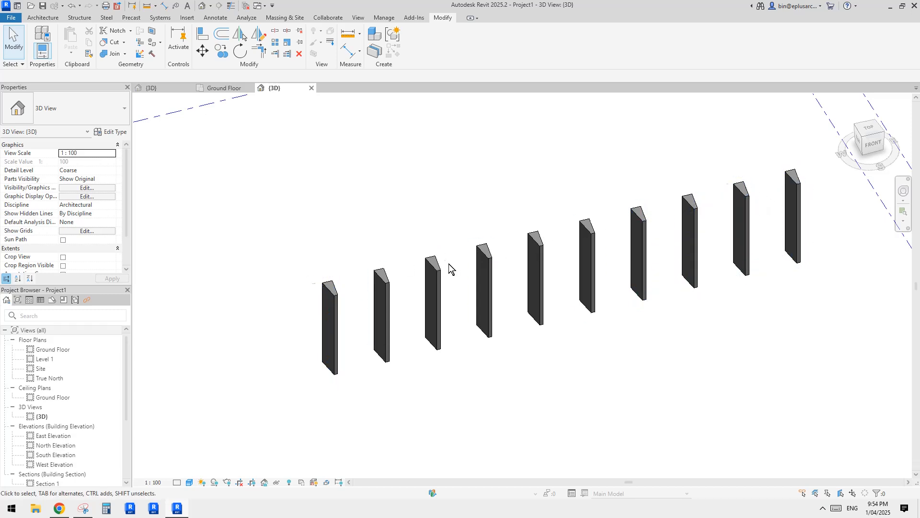
{"action": "middle_click_drag", "start_coordinate": [449, 268], "coordinate": [217, 363], "text": "shift"}
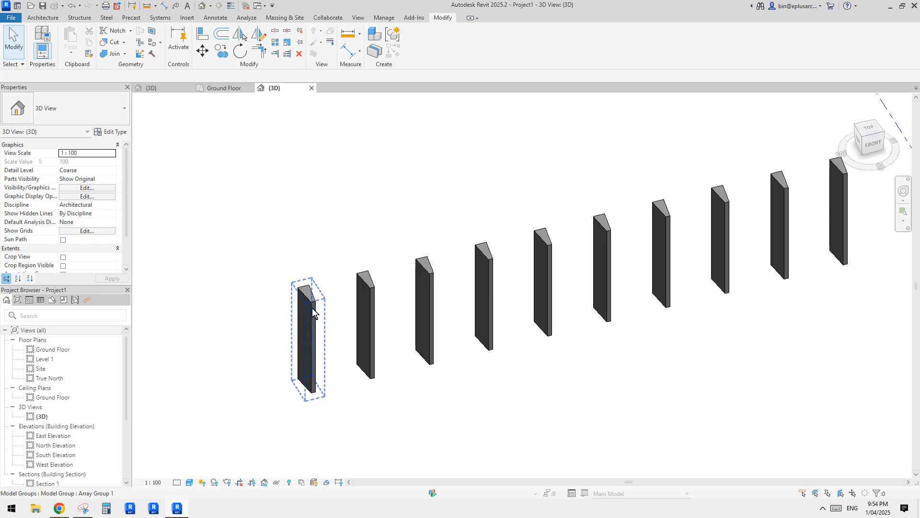
{"action": "middle_click_drag", "start_coordinate": [314, 312], "coordinate": [370, 323]}
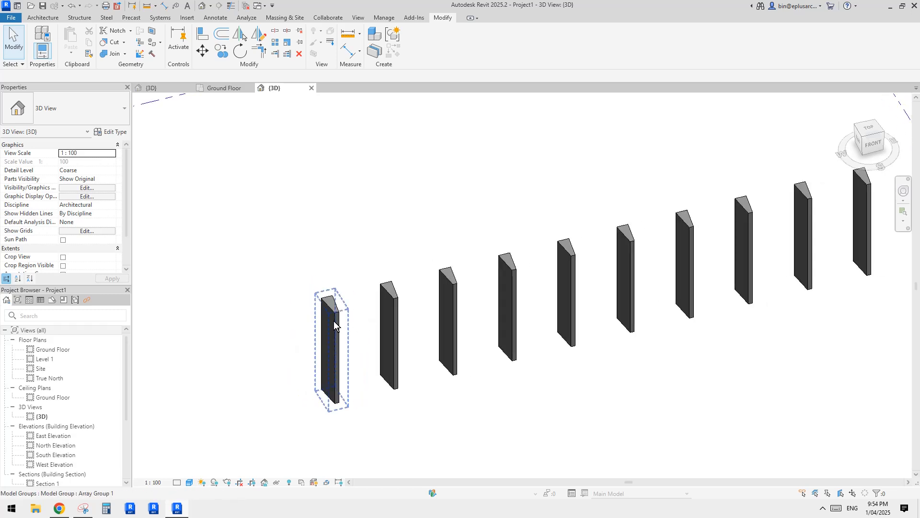
{"action": "scroll", "coordinate": [336, 313], "scroll_direction": "up", "scroll_amount": 3}
{"action": "scroll", "coordinate": [335, 314], "scroll_direction": "down", "scroll_amount": 1}
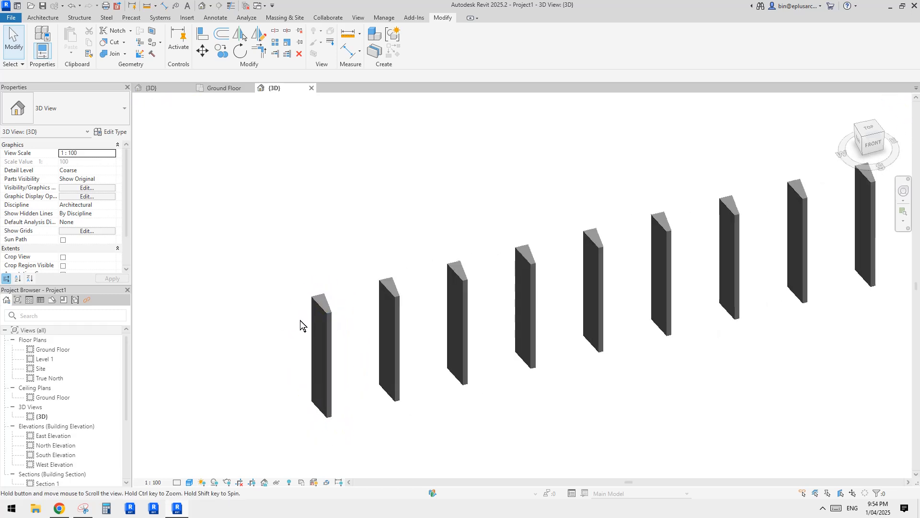
{"action": "scroll", "coordinate": [338, 314], "scroll_direction": "up", "scroll_amount": 3}
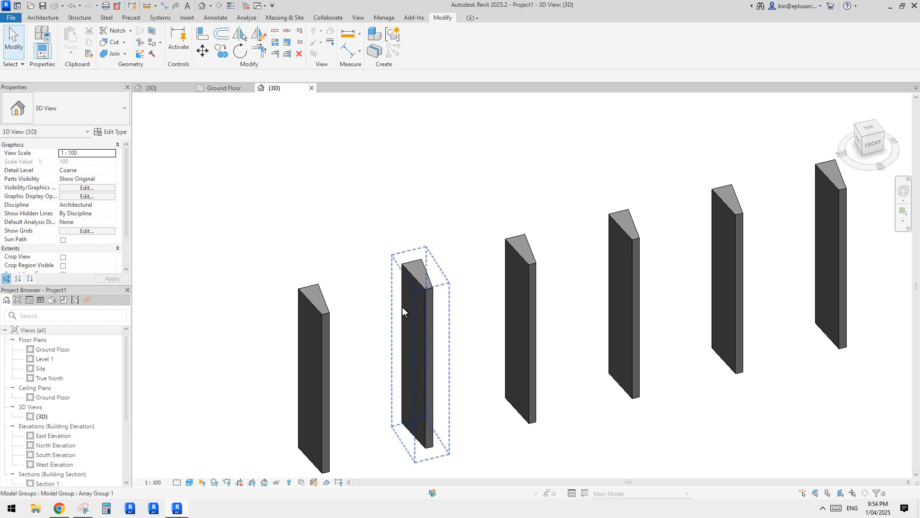
{"action": "scroll", "coordinate": [367, 309], "scroll_direction": "down", "scroll_amount": 5}
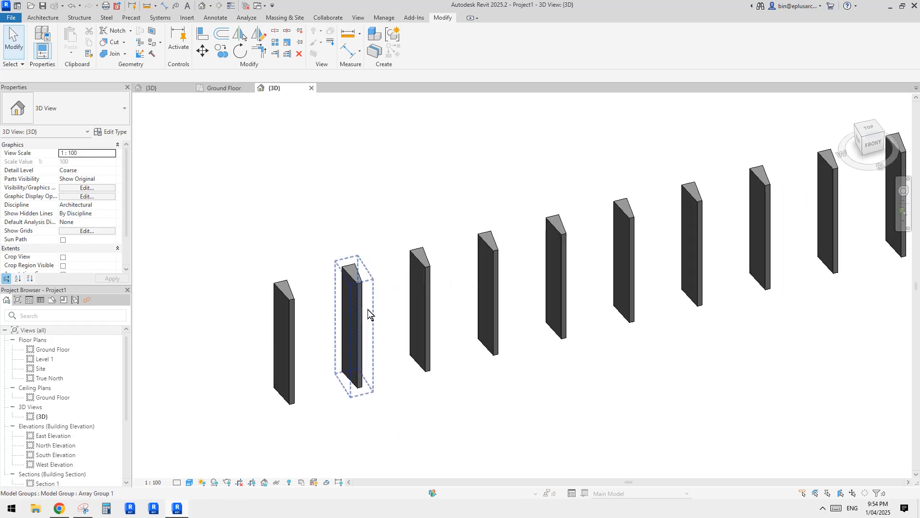
{"action": "middle_click_drag", "start_coordinate": [446, 332], "coordinate": [474, 383], "text": "shift"}
{"action": "scroll", "coordinate": [469, 327], "scroll_direction": "up", "scroll_amount": 2}
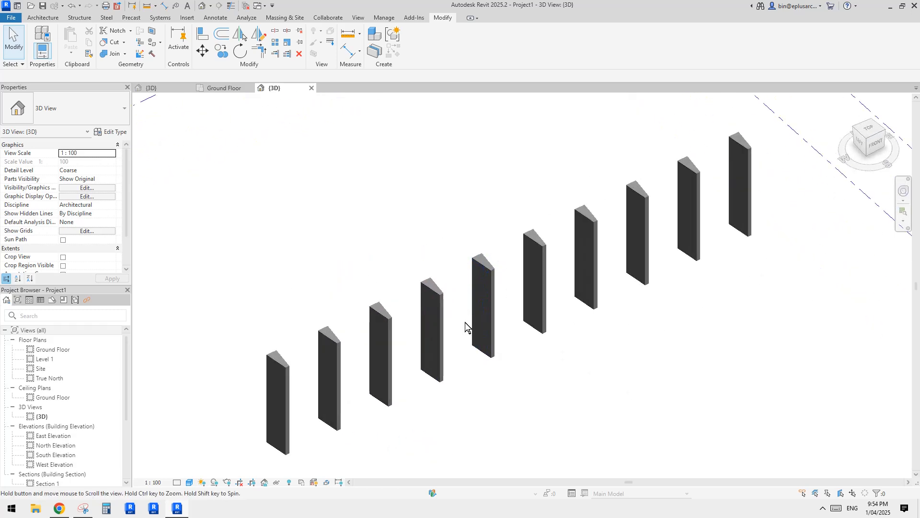
{"action": "middle_click_drag", "start_coordinate": [330, 360], "coordinate": [331, 355]}
{"action": "middle_click_drag", "start_coordinate": [435, 322], "coordinate": [439, 306]}
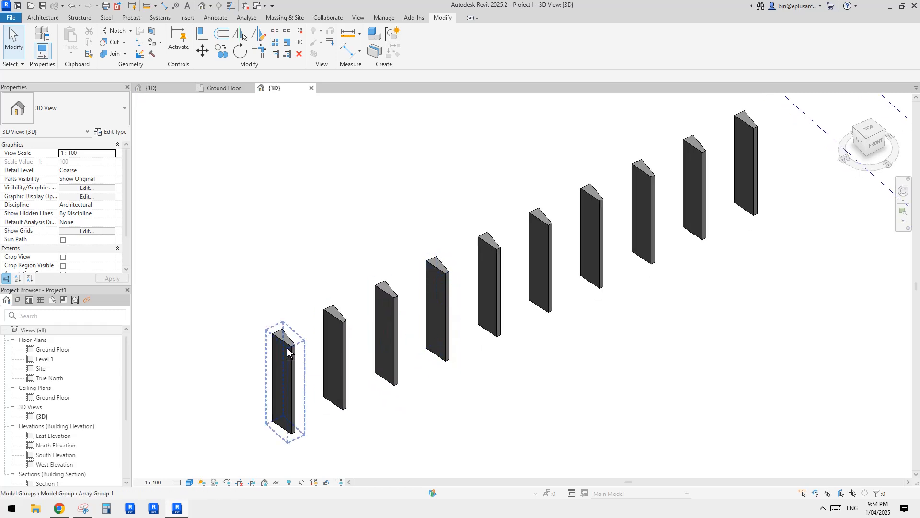
{"action": "middle_click_drag", "start_coordinate": [292, 348], "coordinate": [296, 352]}
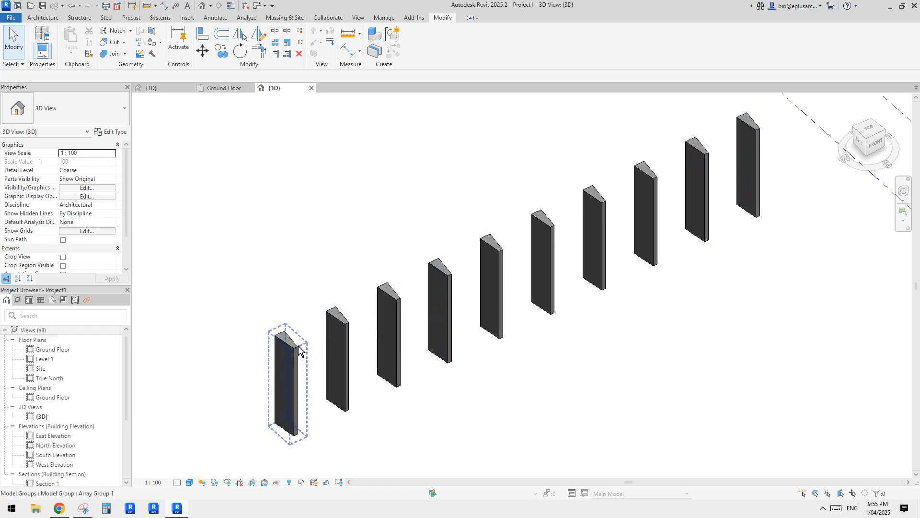
{"action": "scroll", "coordinate": [290, 347], "scroll_direction": "up", "scroll_amount": 3}
{"action": "scroll", "coordinate": [290, 354], "scroll_direction": "down", "scroll_amount": 2}
{"action": "middle_click_drag", "start_coordinate": [331, 337], "coordinate": [346, 307]}
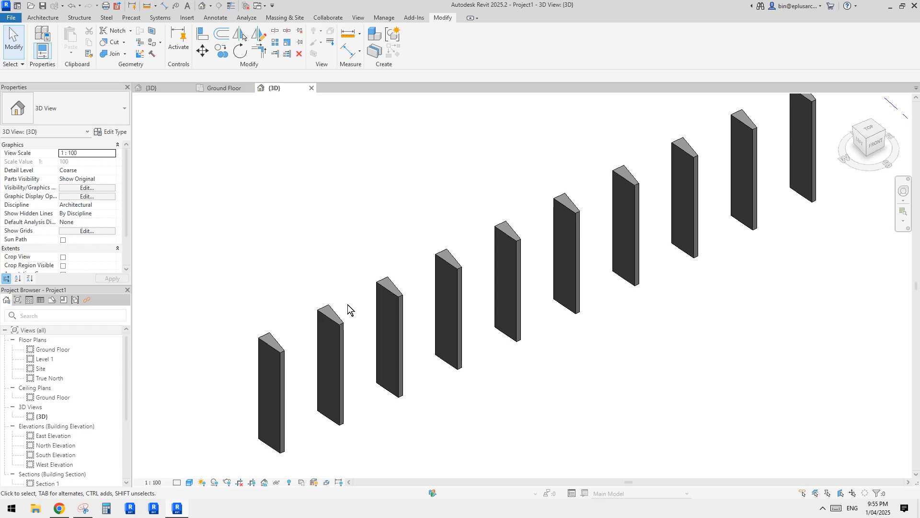
{"action": "middle_click_drag", "start_coordinate": [354, 347], "coordinate": [355, 329]}
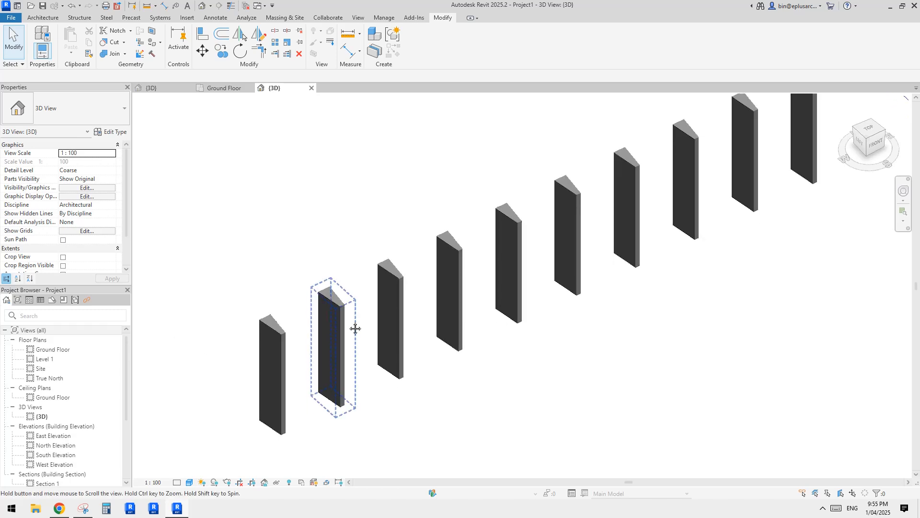
Step: Draw a vertical reference plane through the centre of the first column in the Ground Floor plan, extending past both its ends
{"action": "double_click", "coordinate": [50, 349]}
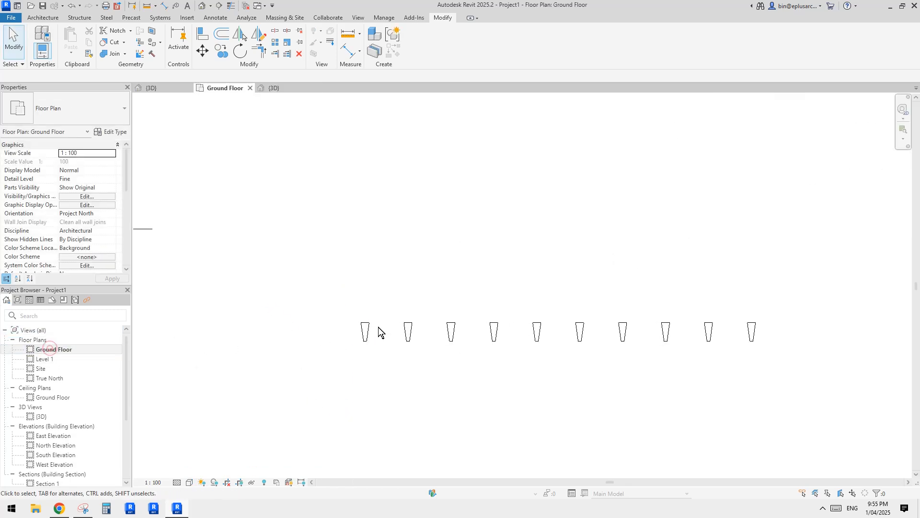
{"action": "middle_click_drag", "start_coordinate": [367, 344], "coordinate": [373, 347]}
{"action": "key", "text": "r"}
{"action": "key", "text": "p"}
{"action": "left_click", "coordinate": [369, 353]}
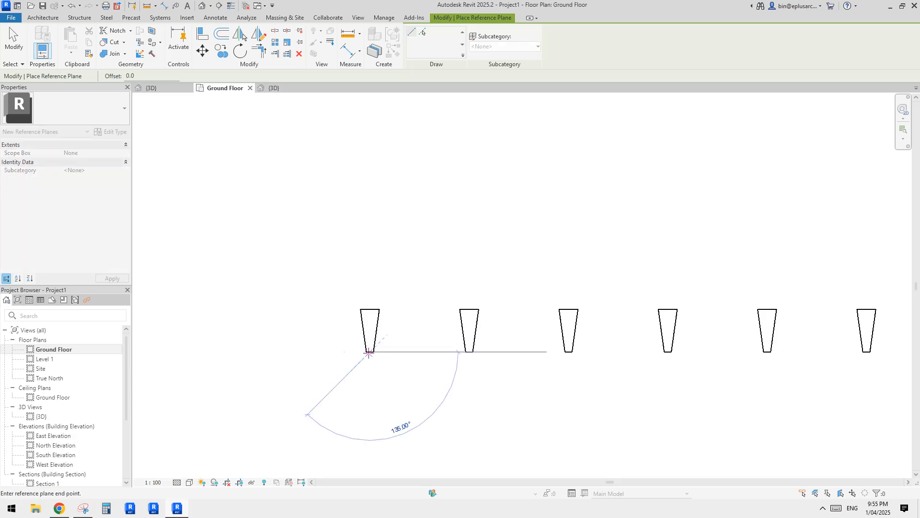
{"action": "left_click", "coordinate": [369, 264]}
{"action": "key", "text": "Escape"}
{"action": "left_click", "coordinate": [370, 307]}
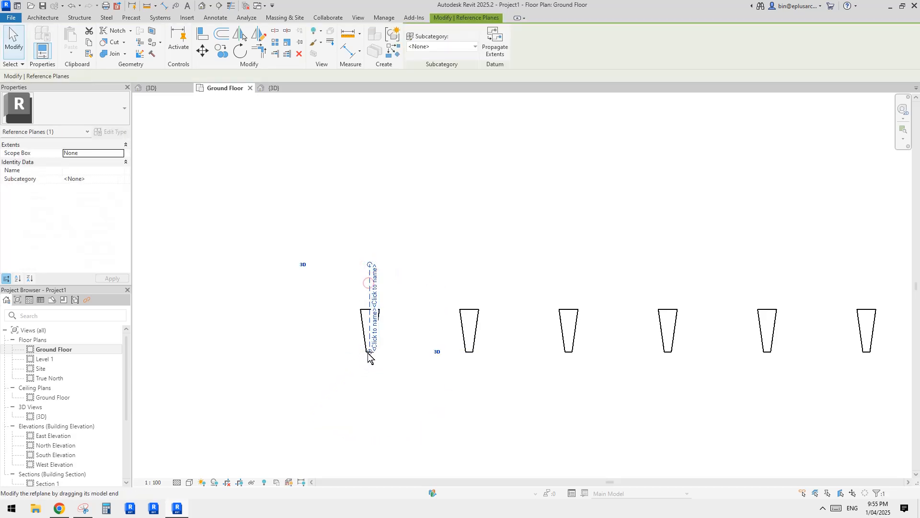
{"action": "key", "text": "Escape"}
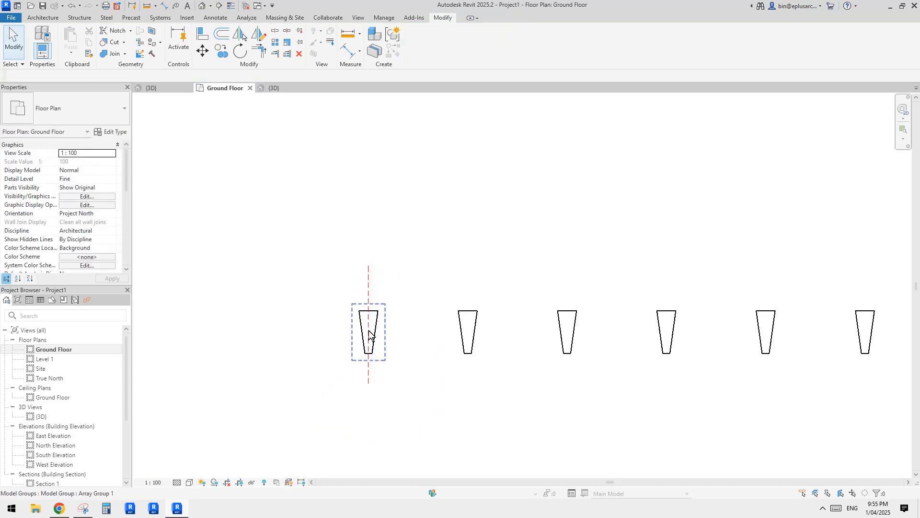
Step: Start an in-place component in the Generic Models category, keeping the suggested name
{"action": "left_click", "coordinate": [44, 17]}
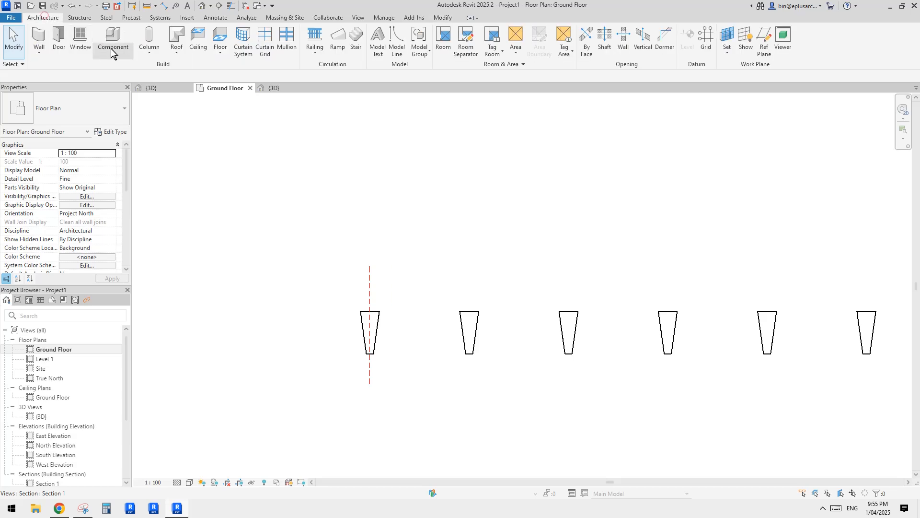
{"action": "left_click", "coordinate": [112, 48]}
{"action": "left_click", "coordinate": [130, 90]}
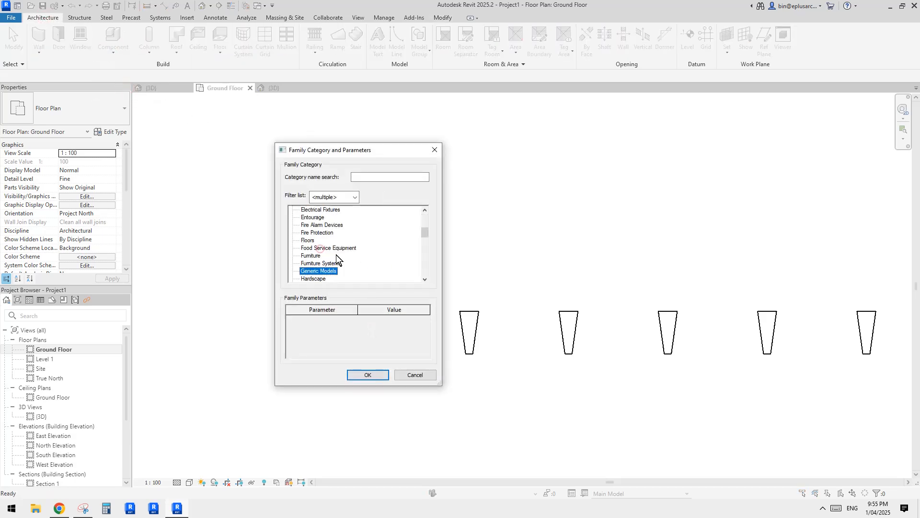
{"action": "left_click", "coordinate": [368, 375]}
{"action": "left_click", "coordinate": [419, 304]}
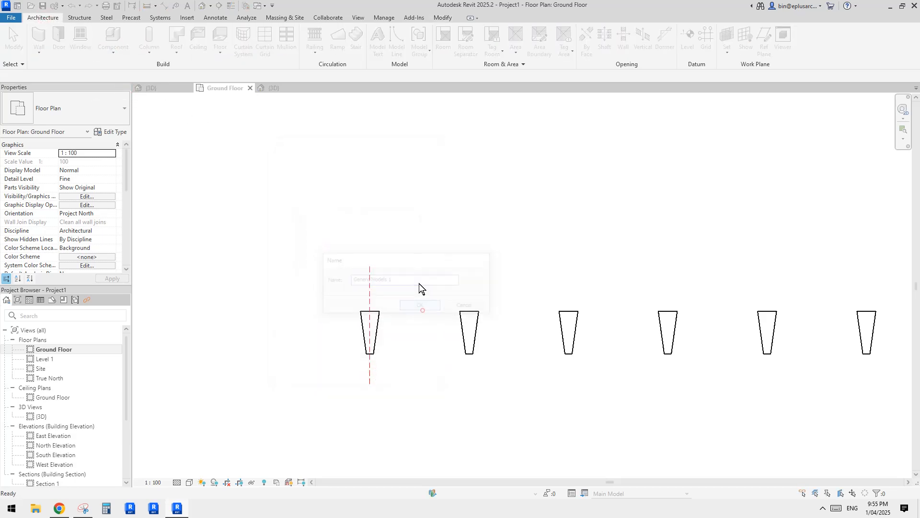
Step: Set the work plane by picking the reference plane through the first column and open the East Elevation for sketching
{"action": "left_click", "coordinate": [573, 34]}
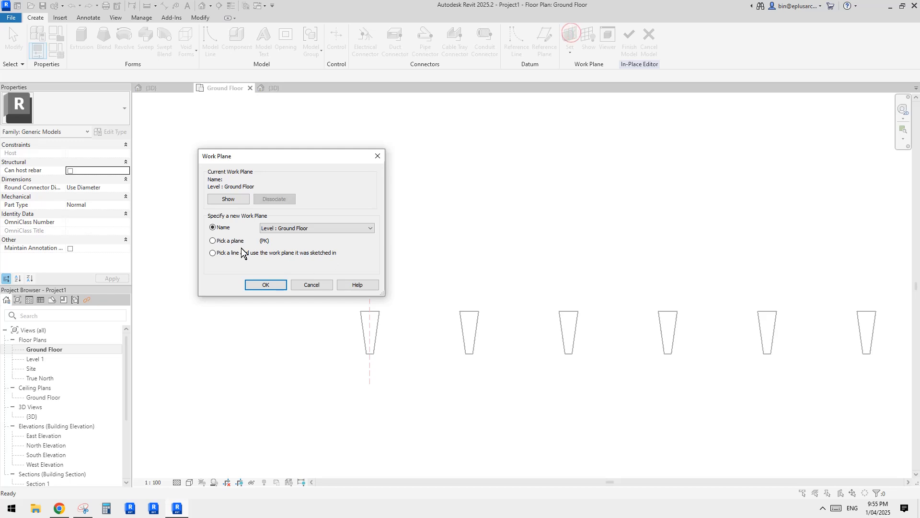
{"action": "left_click", "coordinate": [228, 241]}
{"action": "left_click", "coordinate": [265, 285]}
{"action": "left_click", "coordinate": [370, 286]}
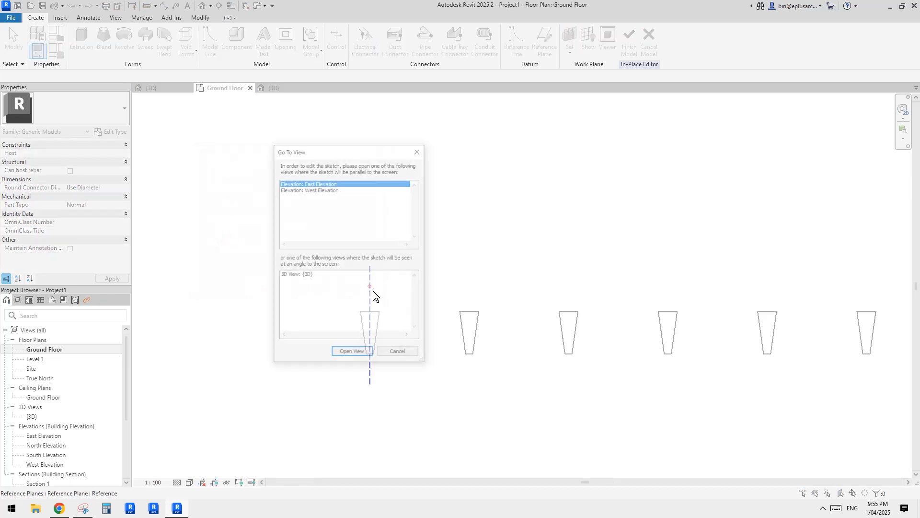
{"action": "left_click", "coordinate": [367, 355]}
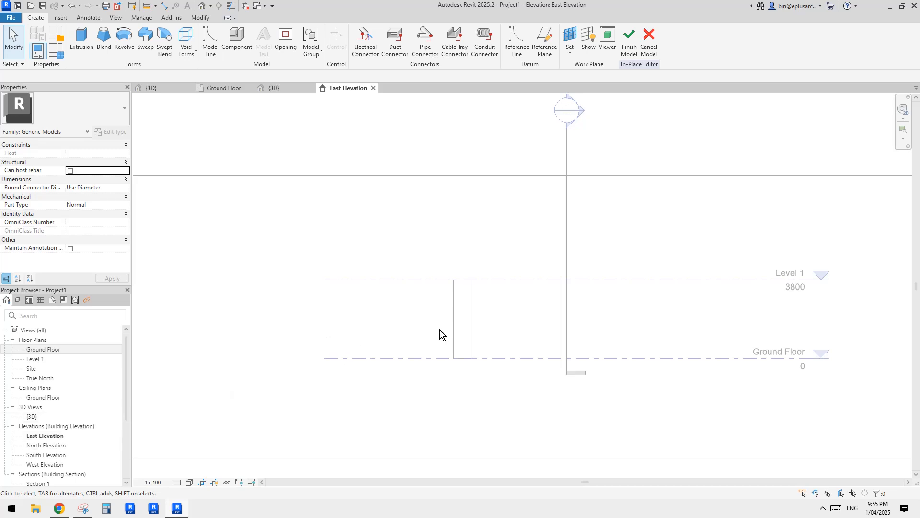
Step: Start an extrusion and sketch its top edge across the column's full width at Level 1, plus a short downward left edge
{"action": "scroll", "coordinate": [481, 286], "scroll_direction": "up", "scroll_amount": 5}
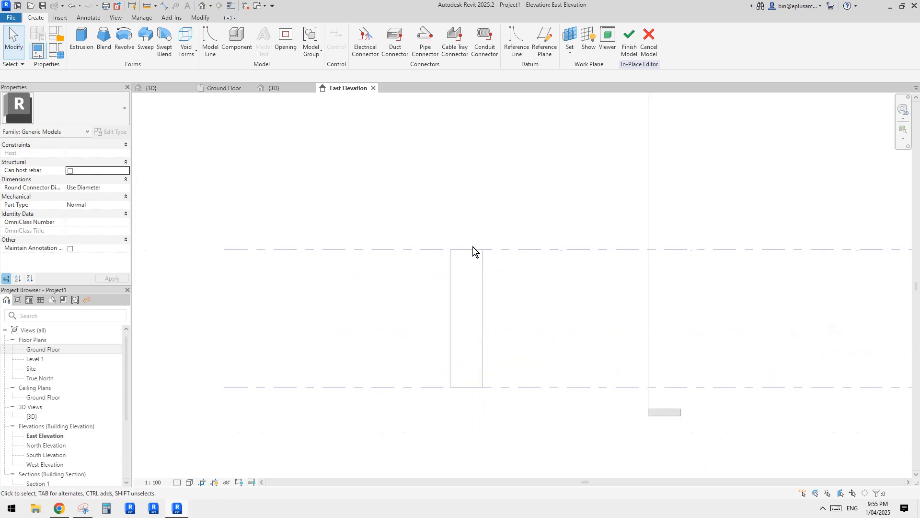
{"action": "left_click", "coordinate": [82, 38]}
{"action": "middle_click_drag", "start_coordinate": [491, 141], "coordinate": [486, 151]}
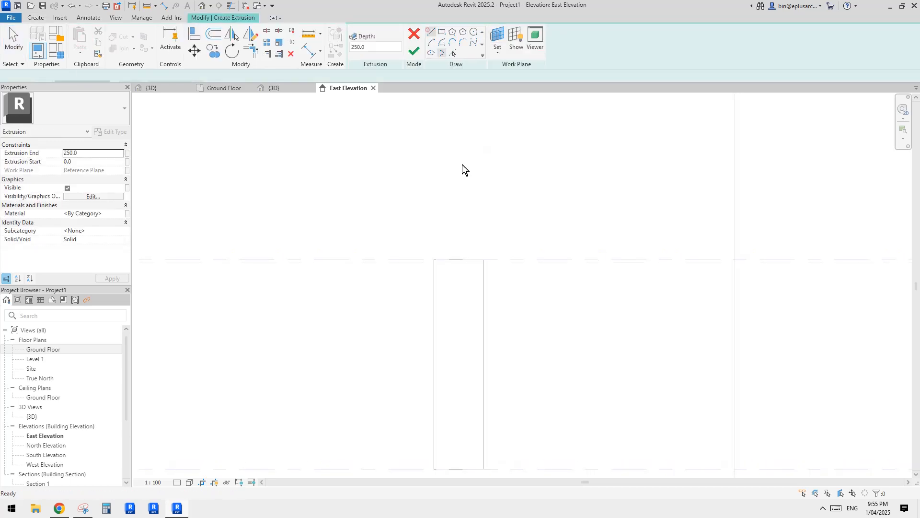
{"action": "left_click", "coordinate": [483, 260]}
{"action": "left_click", "coordinate": [434, 260]}
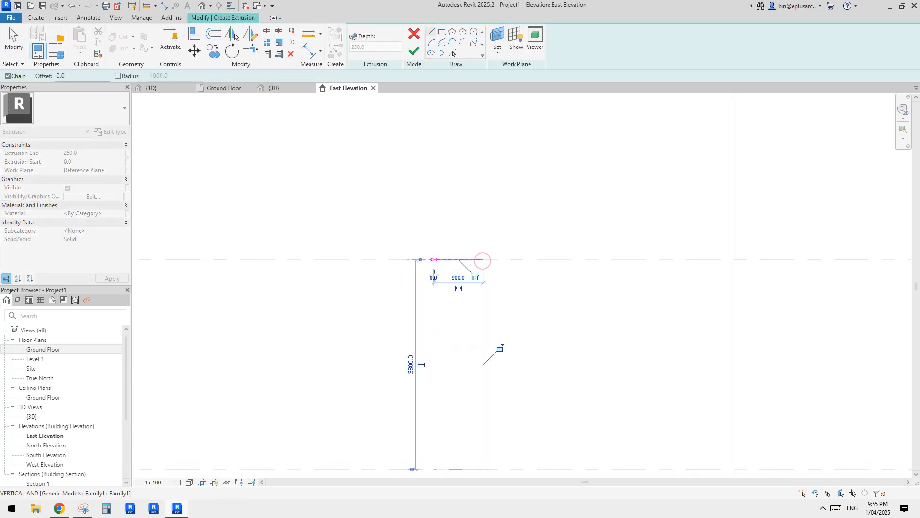
{"action": "left_click", "coordinate": [435, 281]}
{"action": "key", "text": "Escape"}
Step: Sketch a shorter downward right edge, close the profile with a sloping bottom line and finish the 250 mm extrusion
{"action": "left_click", "coordinate": [483, 259]}
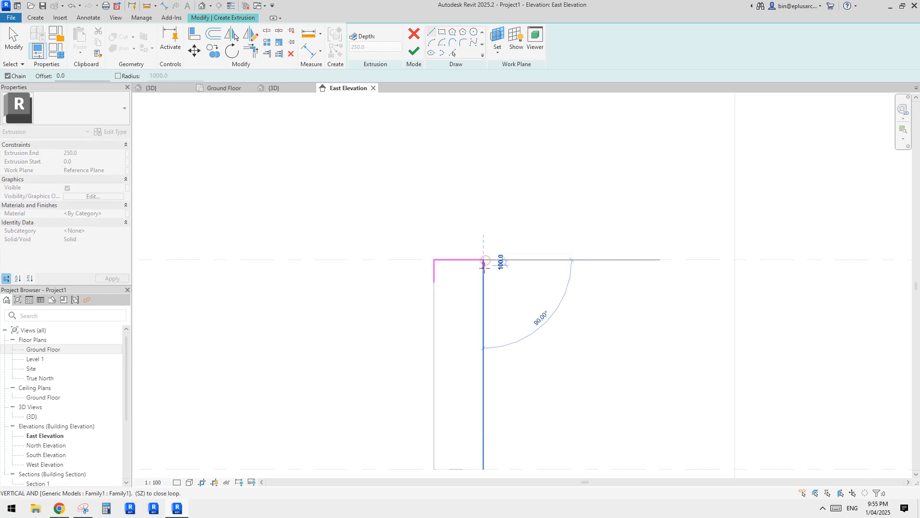
{"action": "key", "text": "Return"}
{"action": "key", "text": "Escape"}
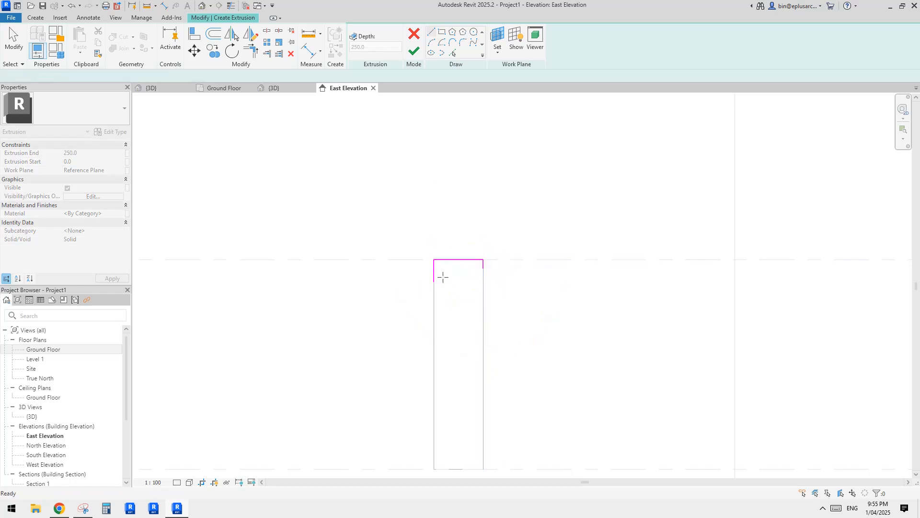
{"action": "key", "text": "Escape"}
{"action": "left_click", "coordinate": [436, 272]}
{"action": "key", "text": "Escape"}
{"action": "left_click", "coordinate": [375, 33]}
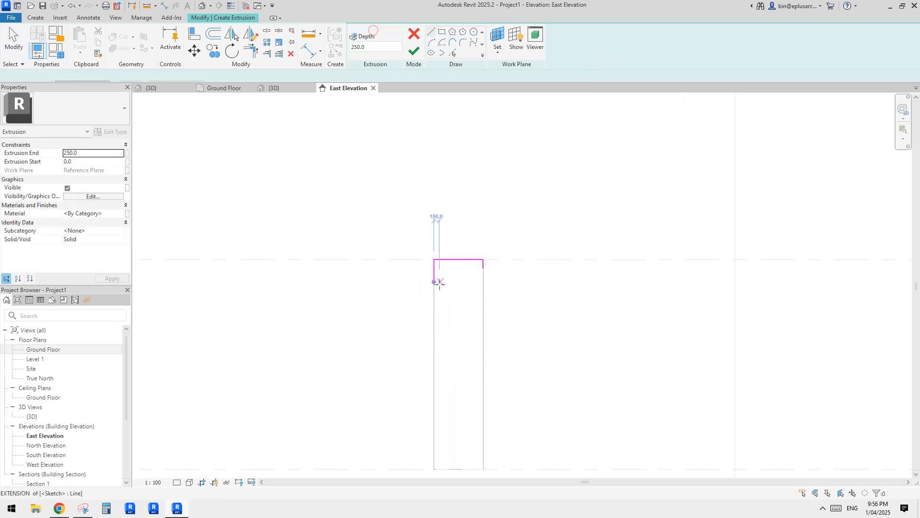
{"action": "left_click", "coordinate": [433, 281]}
{"action": "left_click", "coordinate": [482, 270]}
{"action": "key", "text": "Escape"}
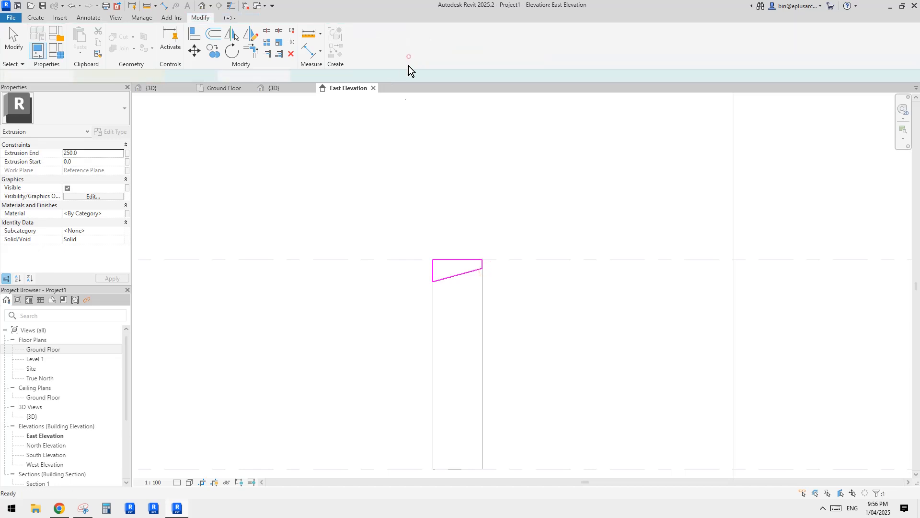
Step: Reopen the new extrusion's profile sketch for editing in the default 3D view, seen from the end of the column row
{"action": "left_click", "coordinate": [205, 5]}
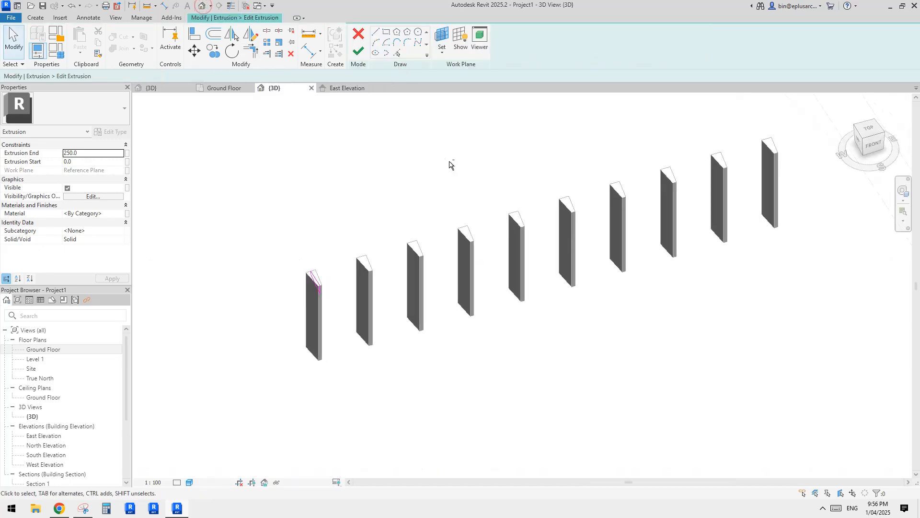
{"action": "mouse_move", "coordinate": [332, 222]}
{"action": "middle_mouse_down", "text": "shift"}
{"action": "mouse_move", "coordinate": [354, 273]}
{"action": "mouse_move", "coordinate": [317, 278]}
{"action": "middle_mouse_up", "text": "shift"}
{"action": "scroll", "coordinate": [328, 287], "scroll_direction": "up", "scroll_amount": 3}
{"action": "middle_click_drag", "start_coordinate": [304, 279], "coordinate": [420, 273]}
{"action": "left_click_drag", "start_coordinate": [339, 225], "coordinate": [472, 298]}
{"action": "left_click", "coordinate": [472, 298]}
{"action": "scroll", "coordinate": [439, 261], "scroll_direction": "up", "scroll_amount": 3}
{"action": "middle_click_drag", "start_coordinate": [441, 261], "coordinate": [452, 273]}
Step: Mirror the whole beam profile about a vertical axis at its midpoint without keeping a copy, and finish the sketch
{"action": "left_click_drag", "start_coordinate": [321, 230], "coordinate": [482, 307]}
{"action": "key", "text": "d"}
{"action": "key", "text": "m"}
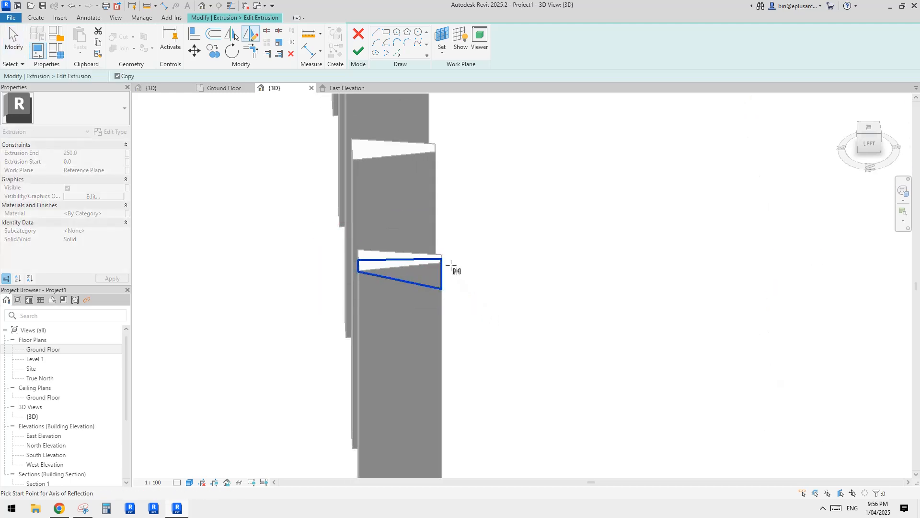
{"action": "left_click", "coordinate": [118, 76]}
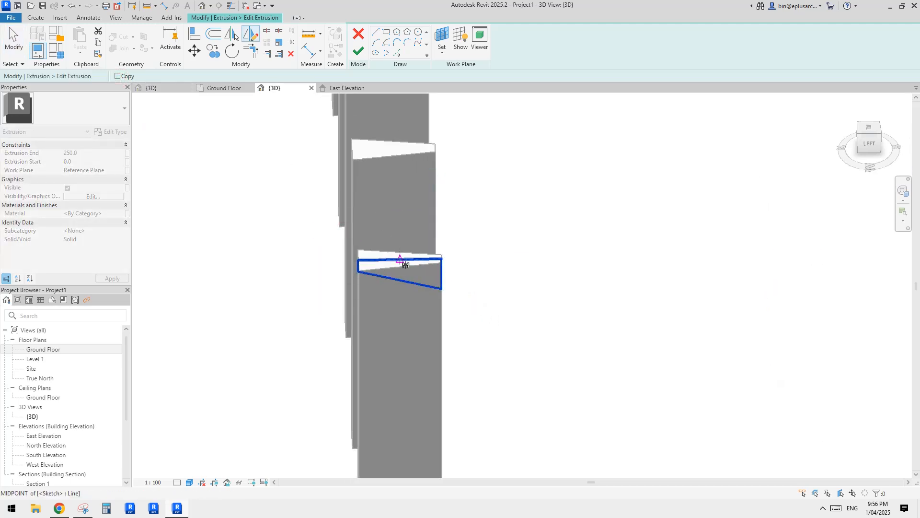
{"action": "left_click", "coordinate": [400, 236]}
{"action": "mouse_move", "coordinate": [491, 204]}
{"action": "middle_mouse_down", "text": "shift"}
{"action": "mouse_move", "coordinate": [492, 263]}
{"action": "mouse_move", "coordinate": [381, 237]}
{"action": "middle_mouse_up", "text": "shift"}
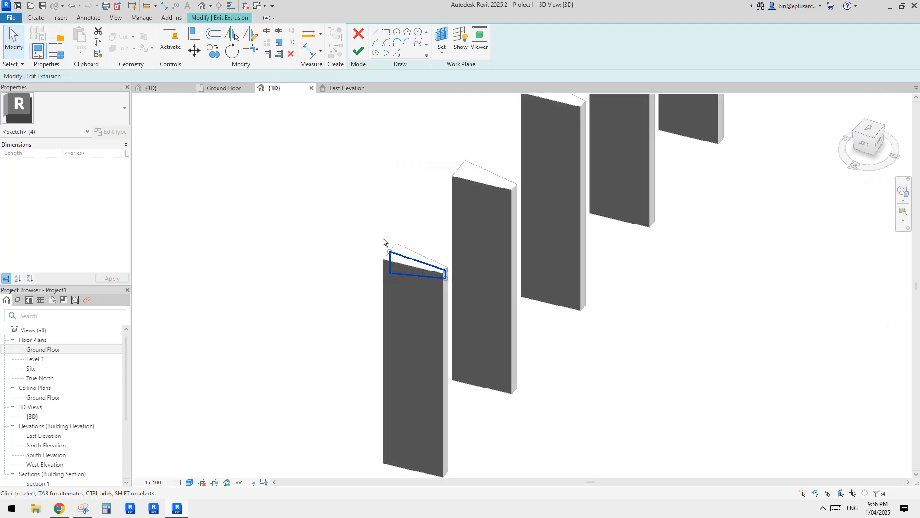
{"action": "left_click", "coordinate": [380, 232]}
{"action": "left_click", "coordinate": [354, 54]}
Step: Stretch the beam extrusion along the row to the last column, about 18.9 m long, and finish the in-place model
{"action": "scroll", "coordinate": [403, 182], "scroll_direction": "down", "scroll_amount": 2}
{"action": "middle_click_drag", "start_coordinate": [478, 205], "coordinate": [323, 285]}
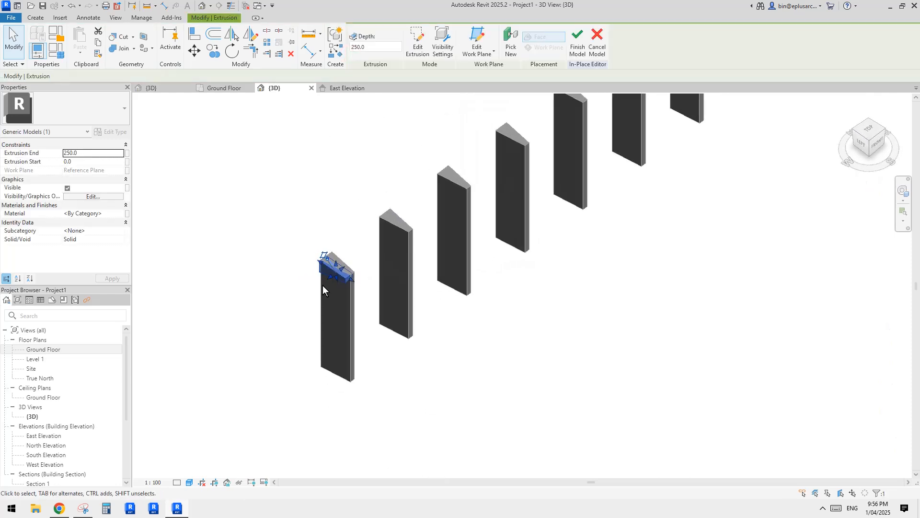
{"action": "left_click_drag", "start_coordinate": [332, 278], "coordinate": [411, 231]}
{"action": "scroll", "coordinate": [393, 268], "scroll_direction": "down", "scroll_amount": 3}
{"action": "middle_click_drag", "start_coordinate": [460, 258], "coordinate": [343, 301]}
{"action": "left_click", "coordinate": [869, 130]}
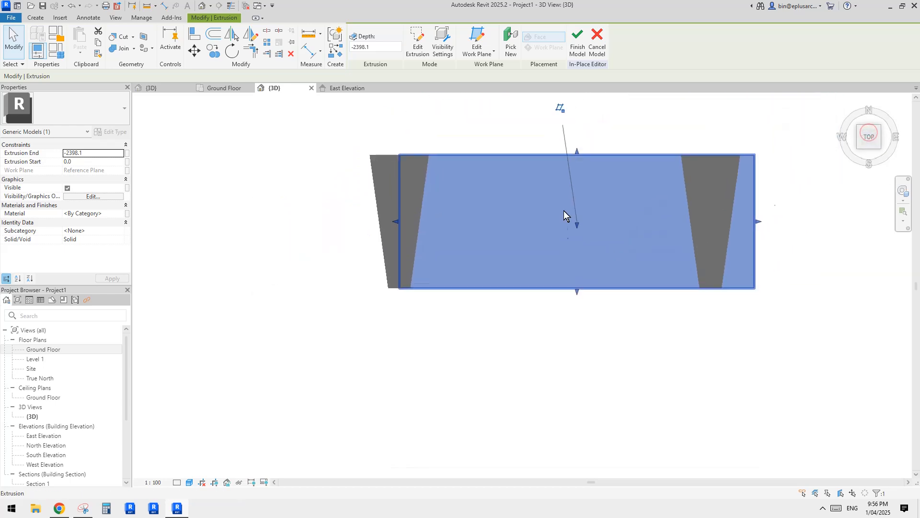
{"action": "scroll", "coordinate": [415, 219], "scroll_direction": "down", "scroll_amount": 4}
{"action": "left_click_drag", "start_coordinate": [274, 243], "coordinate": [795, 252]}
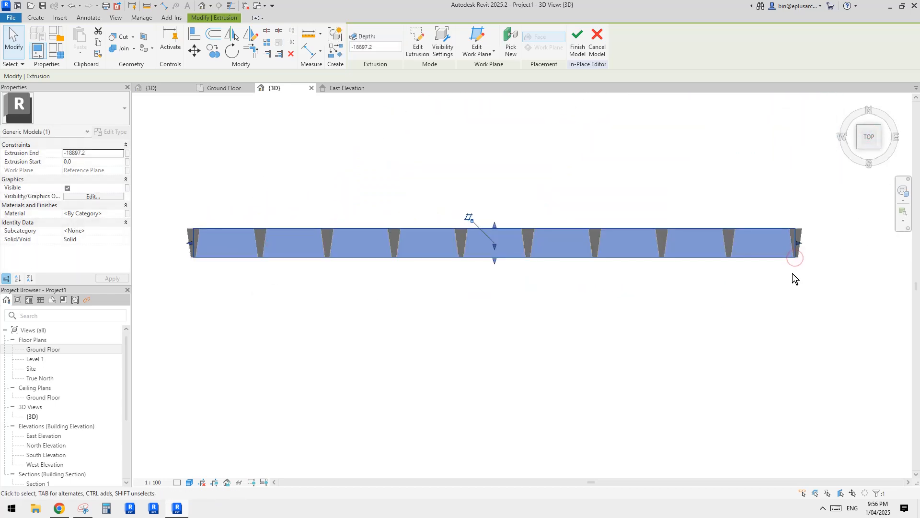
{"action": "scroll", "coordinate": [798, 258], "scroll_direction": "up", "scroll_amount": 2}
{"action": "left_click", "coordinate": [801, 253]}
{"action": "middle_click_drag", "start_coordinate": [791, 261], "coordinate": [378, 144], "text": "shift"}
{"action": "left_click", "coordinate": [357, 42]}
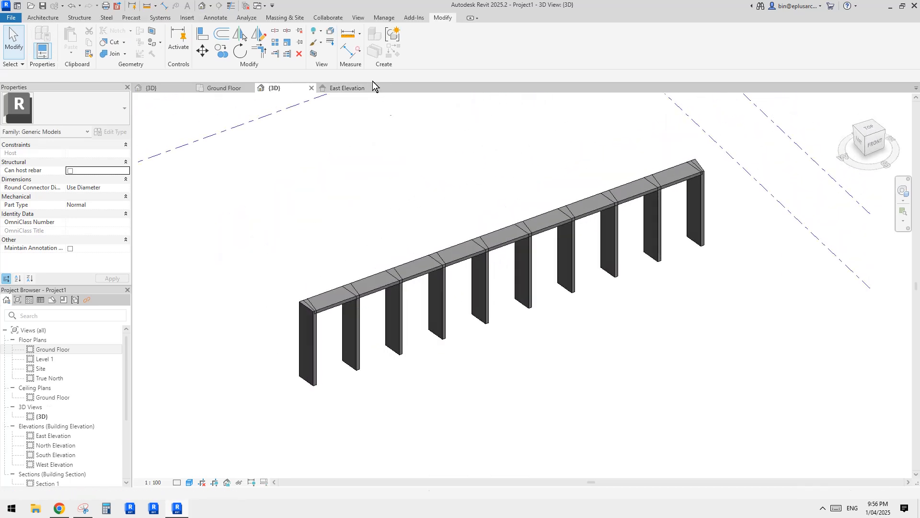
Step: Join the beam's geometry with the second column and the first column
{"action": "middle_click_drag", "start_coordinate": [378, 240], "coordinate": [388, 275], "text": "shift"}
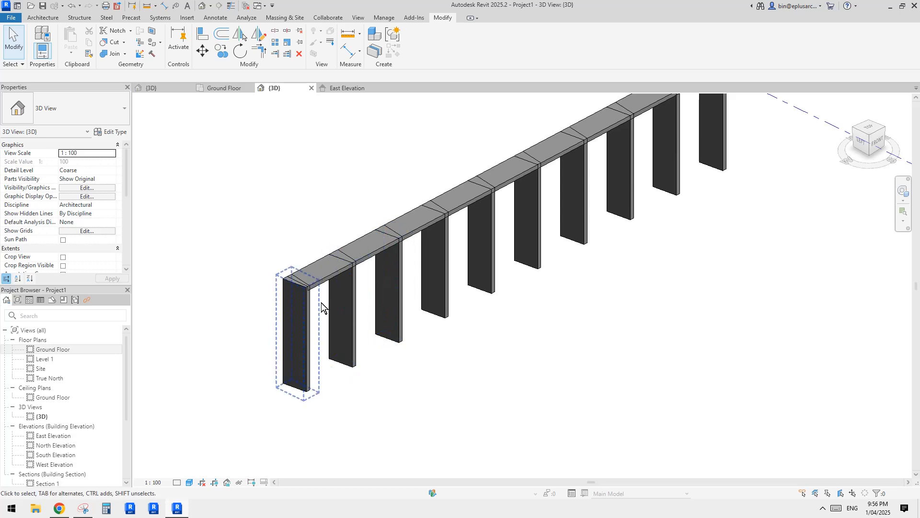
{"action": "scroll", "coordinate": [312, 305], "scroll_direction": "down", "scroll_amount": 1}
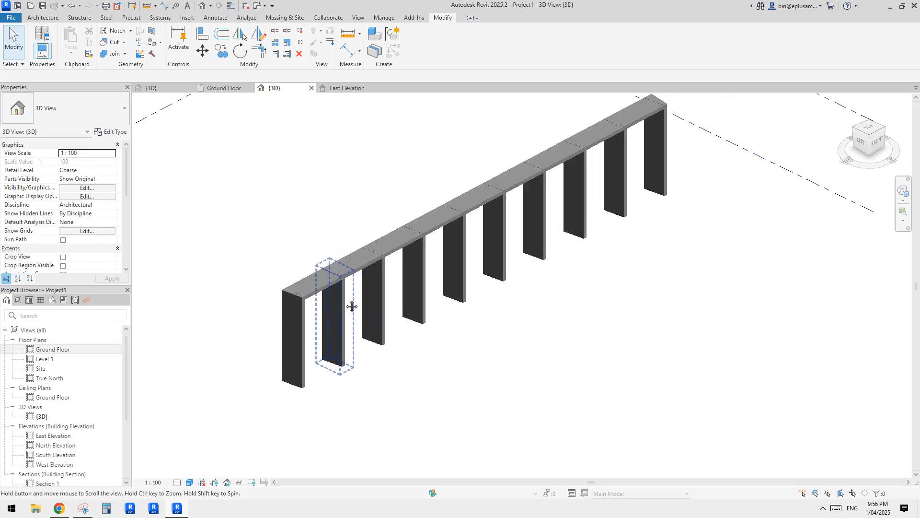
{"action": "left_click", "coordinate": [110, 54]}
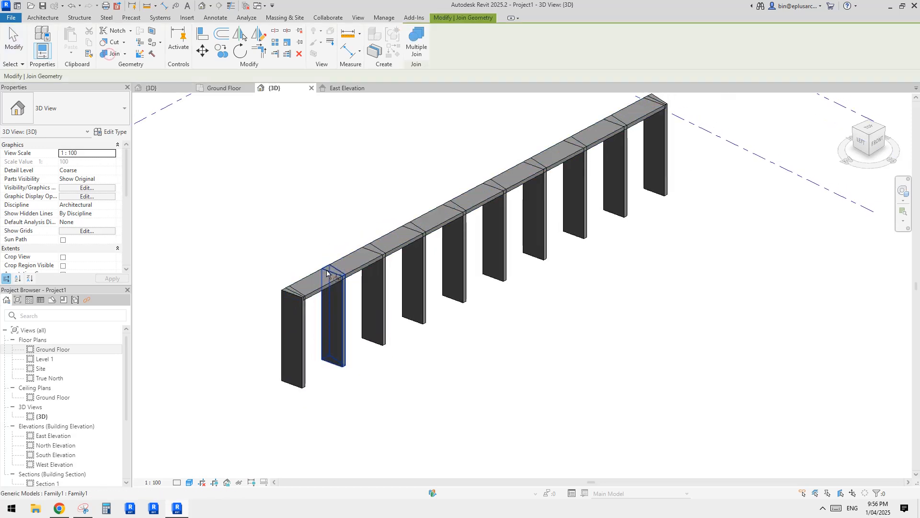
{"action": "left_click", "coordinate": [338, 299]}
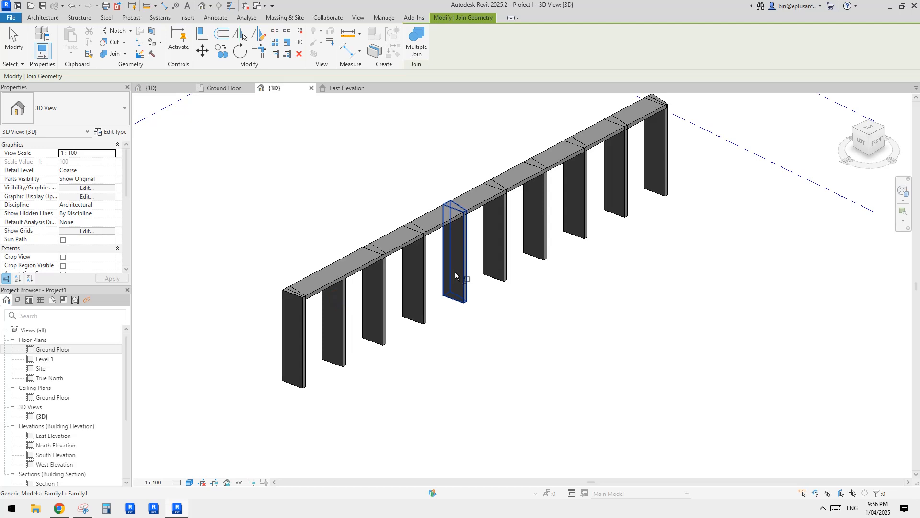
{"action": "middle_click_drag", "start_coordinate": [387, 243], "coordinate": [385, 248]}
{"action": "left_click", "coordinate": [331, 275]}
{"action": "left_click", "coordinate": [298, 322]}
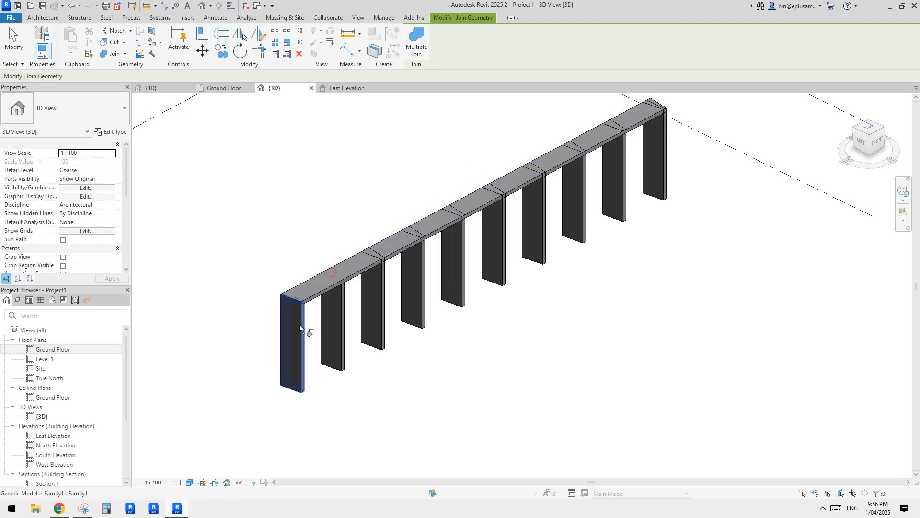
Step: Join the beam's geometry with the remaining eight columns one by one, from the third column to the last
{"action": "left_click", "coordinate": [353, 265]}
{"action": "left_click", "coordinate": [382, 281]}
{"action": "left_click", "coordinate": [399, 246]}
{"action": "left_click", "coordinate": [417, 261]}
{"action": "left_click", "coordinate": [439, 221]}
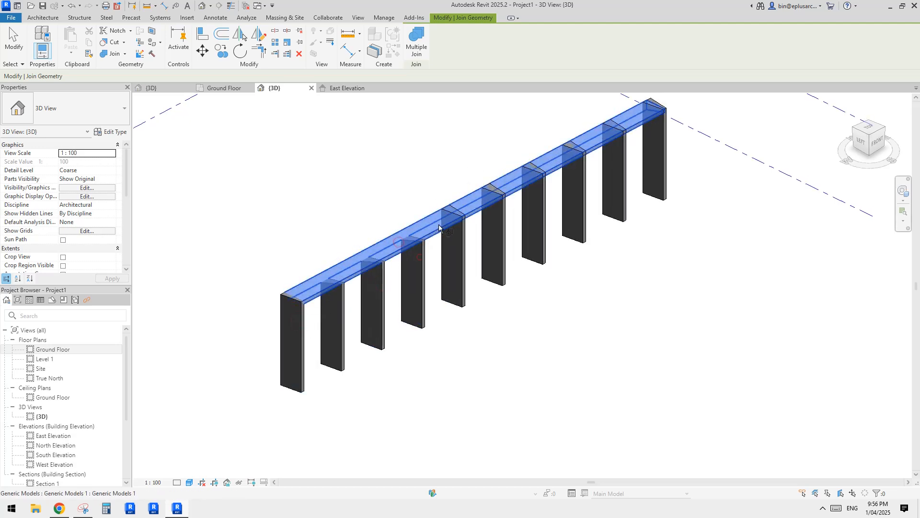
{"action": "left_click", "coordinate": [461, 238]}
{"action": "left_click", "coordinate": [481, 197]}
{"action": "left_click", "coordinate": [491, 214]}
{"action": "left_click", "coordinate": [517, 174]}
{"action": "left_click", "coordinate": [529, 199]}
{"action": "left_click", "coordinate": [562, 155]}
{"action": "left_click", "coordinate": [573, 175]}
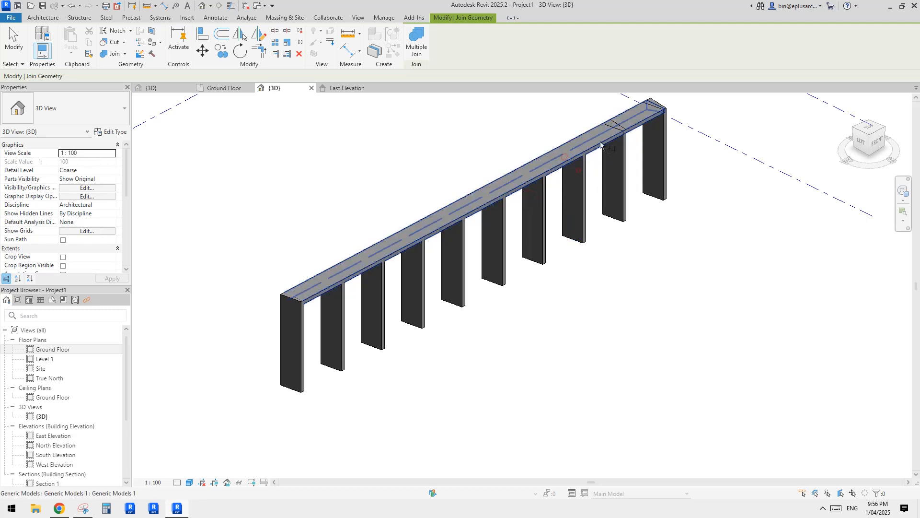
{"action": "left_click", "coordinate": [599, 134]}
{"action": "left_click", "coordinate": [615, 155]}
{"action": "left_click", "coordinate": [640, 112]}
{"action": "left_click", "coordinate": [659, 135]}
{"action": "key", "text": "Escape"}
{"action": "left_click", "coordinate": [617, 161]}
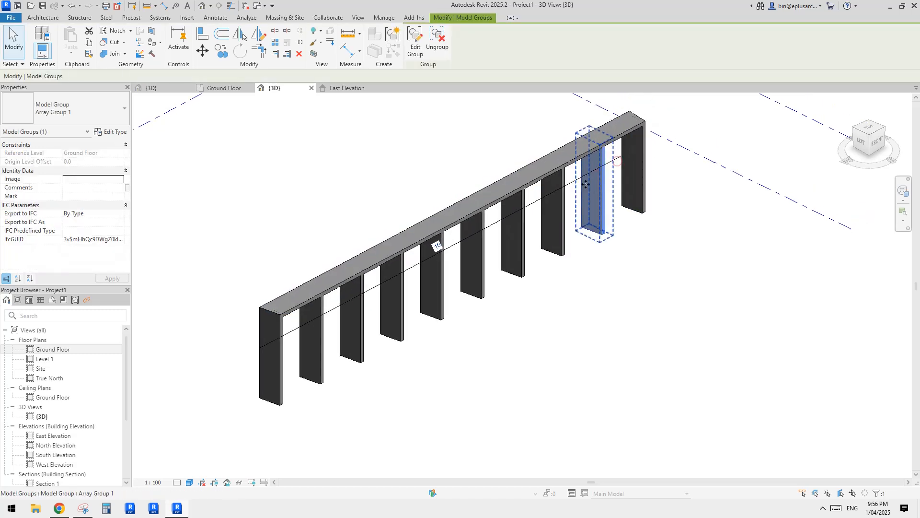
{"action": "scroll", "coordinate": [595, 148], "scroll_direction": "up", "scroll_amount": 4}
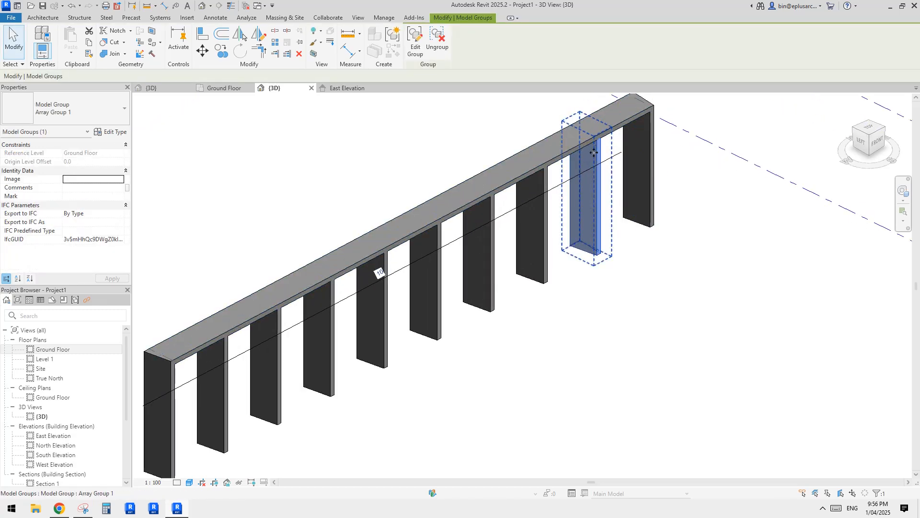
{"action": "middle_click_drag", "start_coordinate": [601, 169], "coordinate": [568, 186]}
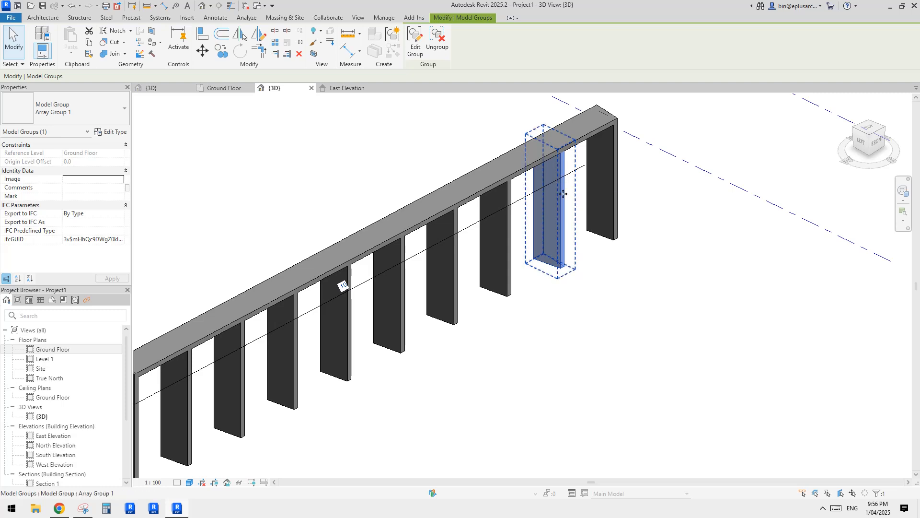
{"action": "middle_click_drag", "start_coordinate": [563, 194], "coordinate": [544, 190]}
{"action": "key", "text": "Escape"}
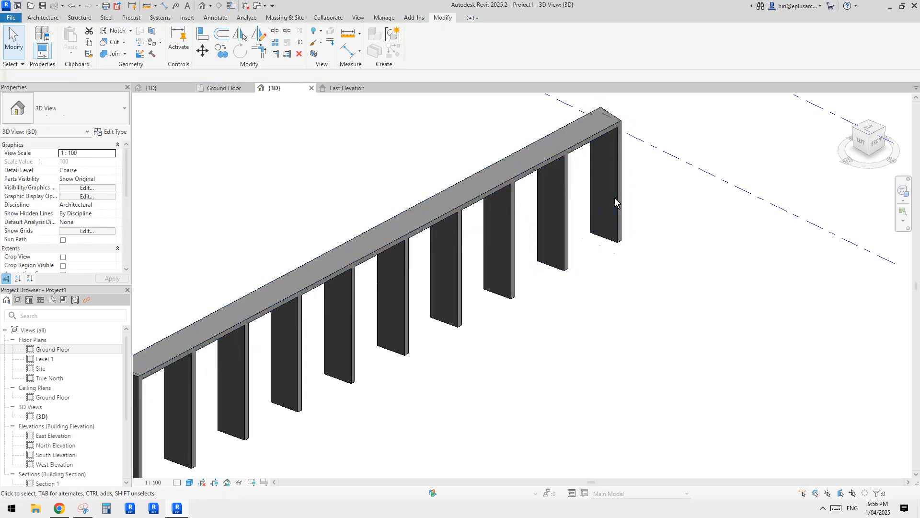
Step: Select all instances of the column array group and try to ungroup them
{"action": "left_click", "coordinate": [606, 178]}
{"action": "scroll", "coordinate": [606, 184], "scroll_direction": "down", "scroll_amount": 2}
{"action": "mouse_move", "coordinate": [577, 230]}
{"action": "middle_mouse_down", "text": "shift"}
{"action": "mouse_move", "coordinate": [580, 191]}
{"action": "mouse_move", "coordinate": [585, 215]}
{"action": "middle_mouse_up", "text": "shift"}
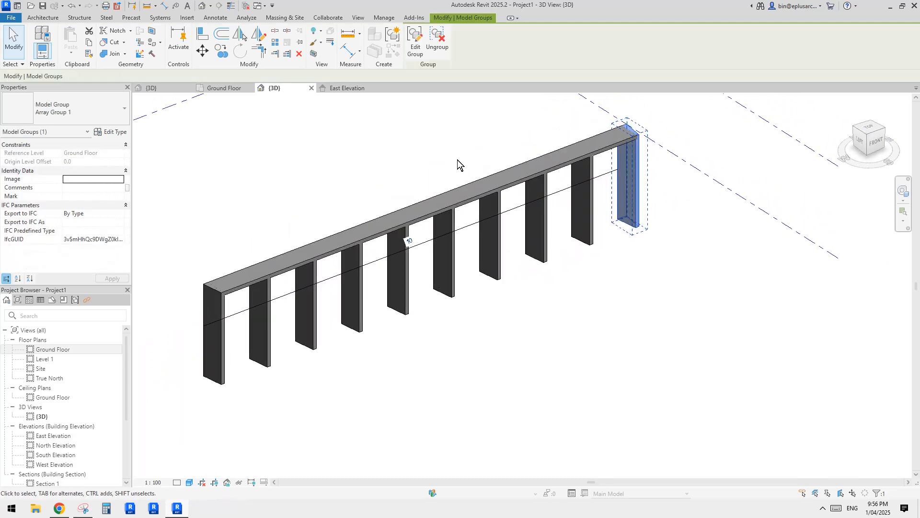
{"action": "key", "text": "s"}
{"action": "key", "text": "a"}
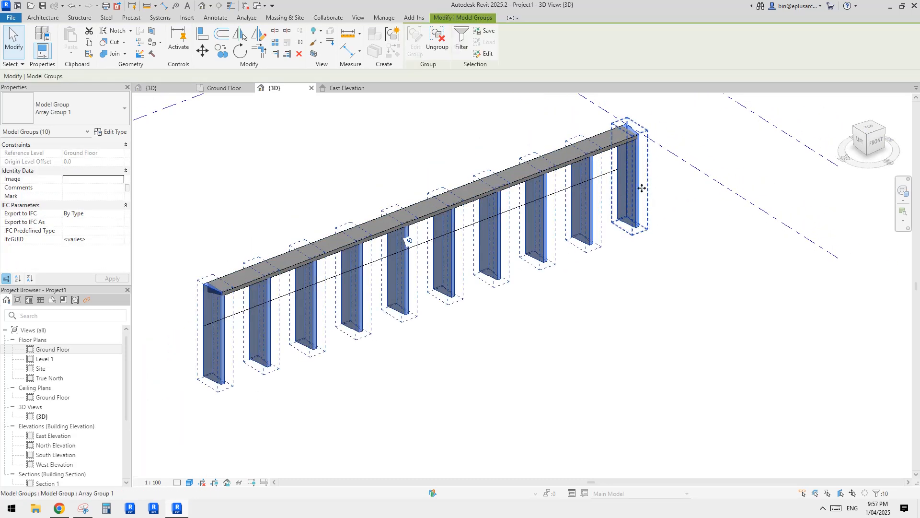
{"action": "left_click", "coordinate": [438, 43]}
{"action": "left_click", "coordinate": [691, 220]}
{"action": "middle_click_drag", "start_coordinate": [539, 246], "coordinate": [590, 206], "text": "shift"}
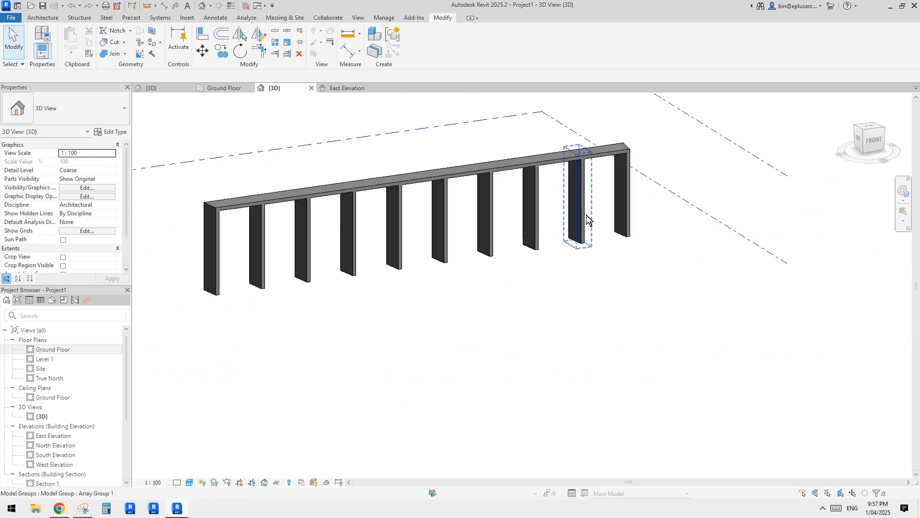
{"action": "left_click", "coordinate": [588, 213]}
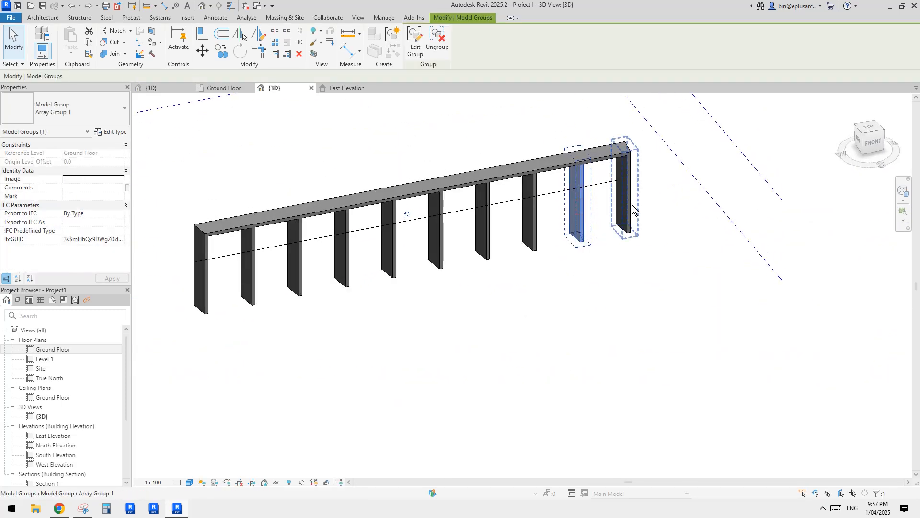
{"action": "mouse_move", "coordinate": [563, 219]}
{"action": "middle_mouse_down", "text": "shift"}
{"action": "mouse_move", "coordinate": [582, 235]}
{"action": "mouse_move", "coordinate": [580, 222]}
{"action": "middle_mouse_up", "text": "shift"}
{"action": "left_click", "coordinate": [600, 239]}
{"action": "left_click", "coordinate": [588, 230]}
{"action": "middle_click_drag", "start_coordinate": [524, 198], "coordinate": [708, 157]}
Step: Try to move the second column group 300 mm along the row, away from the first column
{"action": "left_click", "coordinate": [385, 269]}
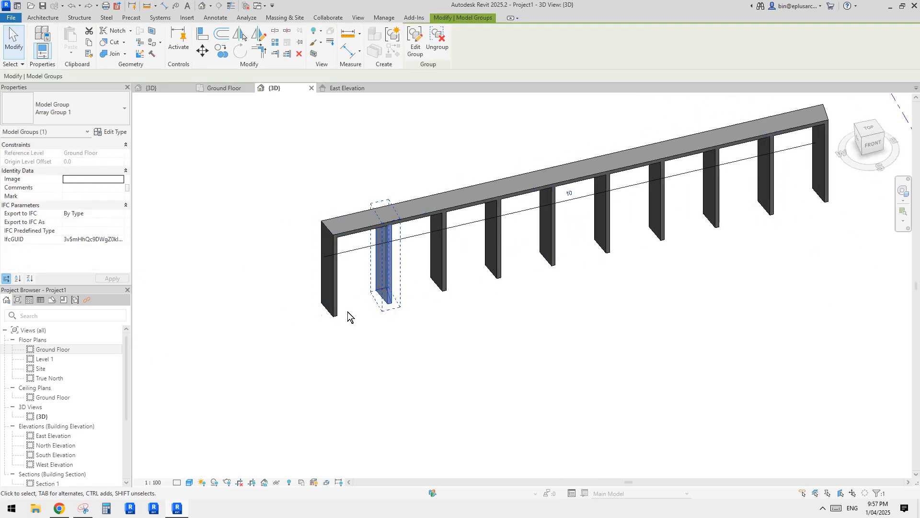
{"action": "middle_click_drag", "start_coordinate": [390, 299], "coordinate": [393, 303]}
{"action": "scroll", "coordinate": [403, 302], "scroll_direction": "up", "scroll_amount": 1}
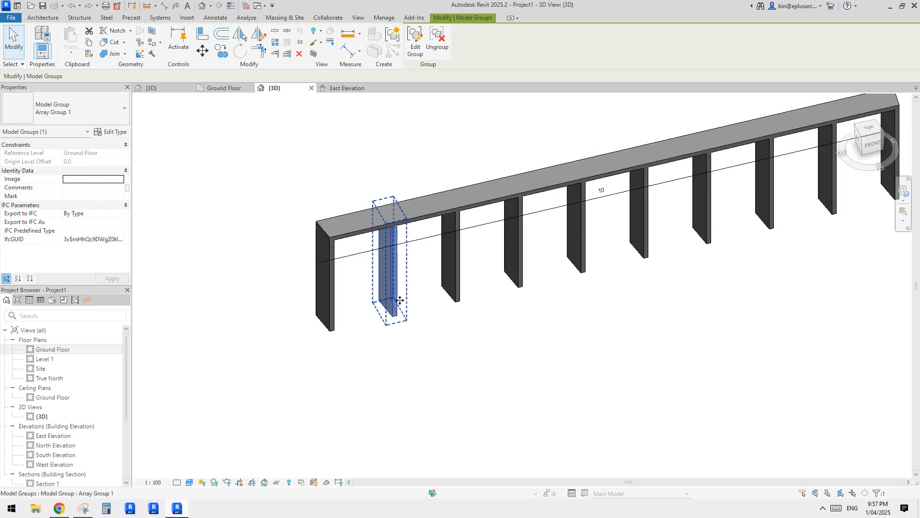
{"action": "key", "text": "m"}
{"action": "key", "text": "v"}
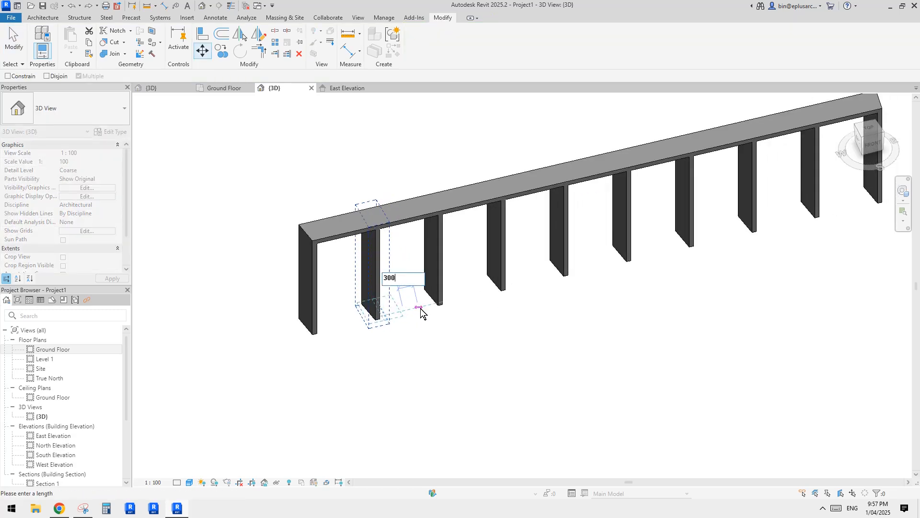
{"action": "type", "text": "300"}
{"action": "key", "text": "Return"}
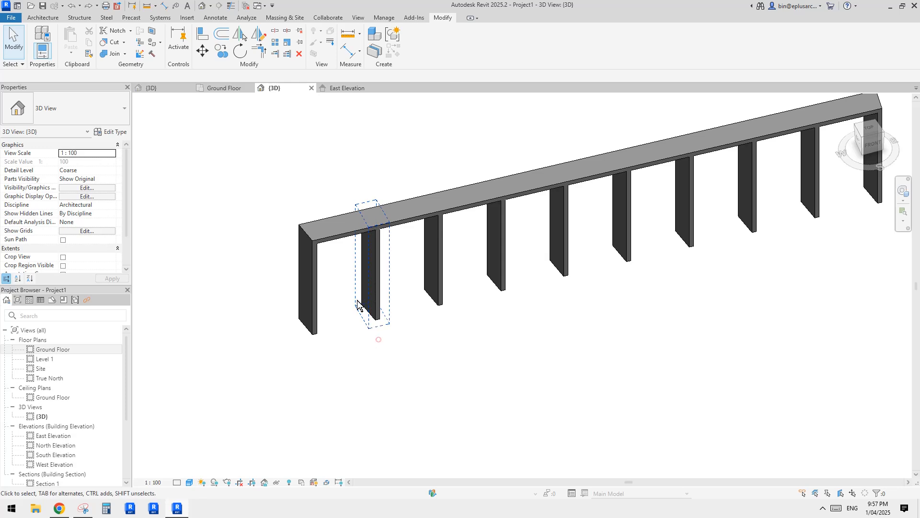
{"action": "left_click", "coordinate": [311, 298]}
{"action": "left_click", "coordinate": [333, 355]}
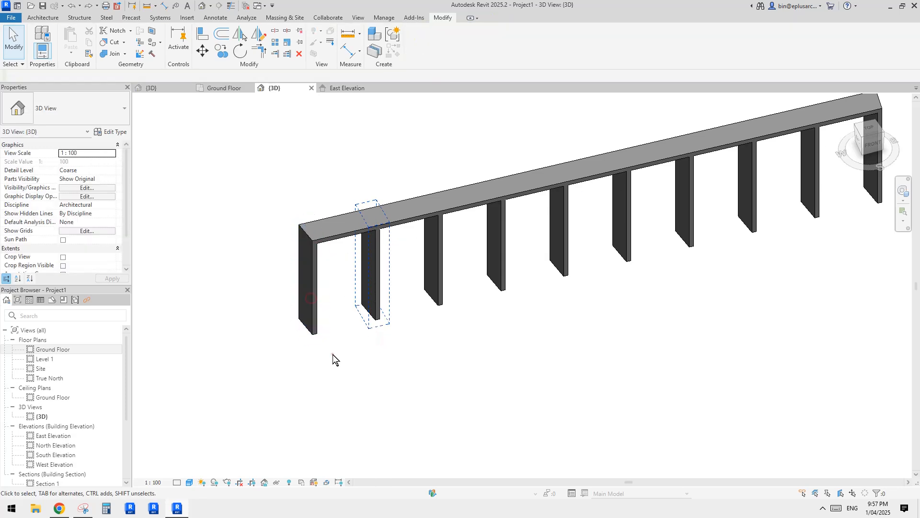
Step: Move the second column group 300 mm along the row to widen the array spacing, keeping the joined elements joined
{"action": "left_click", "coordinate": [374, 309]}
{"action": "key", "text": "m"}
{"action": "key", "text": "v"}
{"action": "scroll", "coordinate": [399, 307], "scroll_direction": "up", "scroll_amount": 2}
{"action": "left_click", "coordinate": [406, 309]}
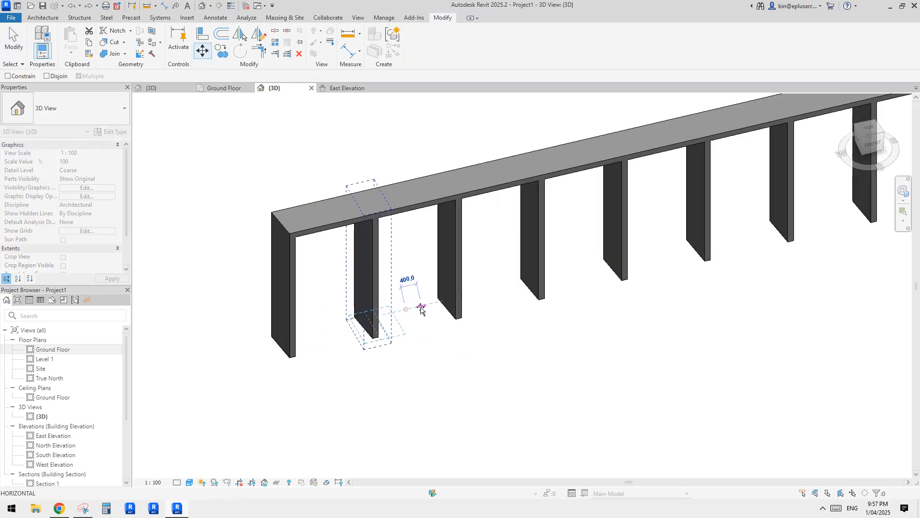
{"action": "type", "text": "30"}
{"action": "key", "text": "Return"}
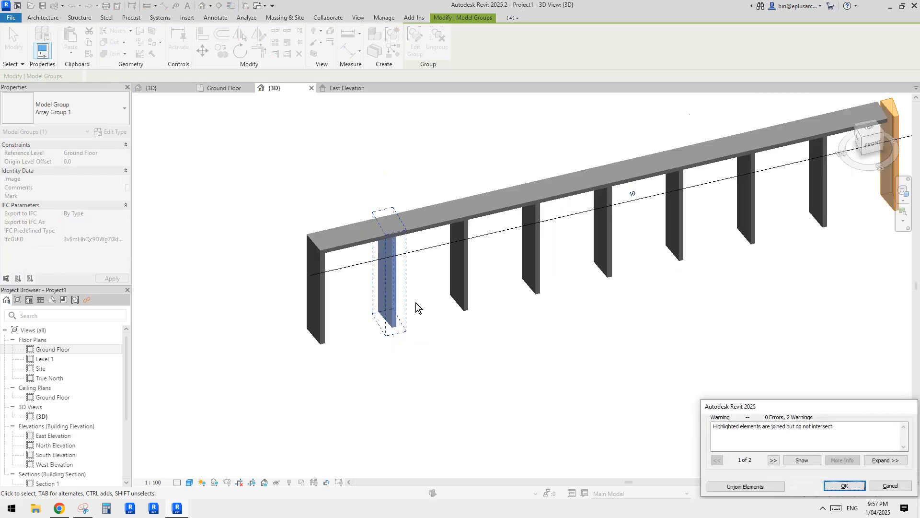
{"action": "scroll", "coordinate": [618, 225], "scroll_direction": "down", "scroll_amount": 1}
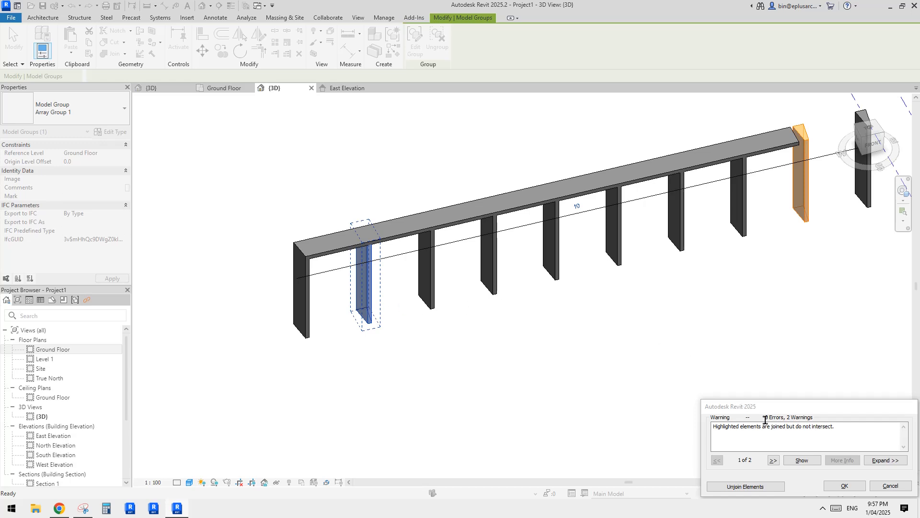
{"action": "left_click_drag", "start_coordinate": [780, 407], "coordinate": [662, 333]}
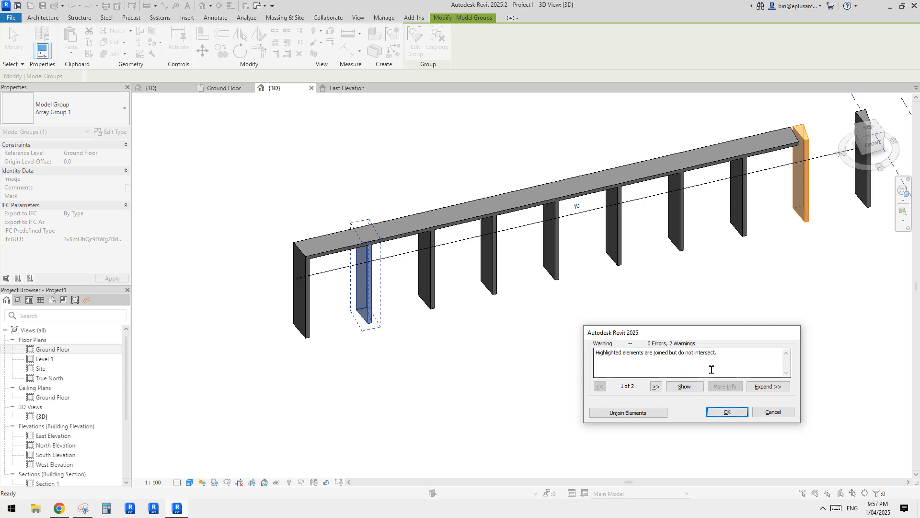
{"action": "left_click", "coordinate": [729, 411]}
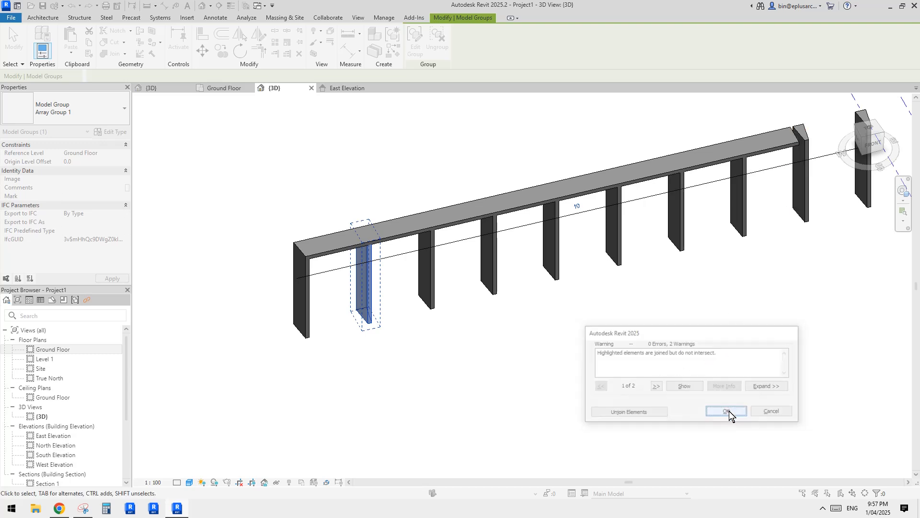
Step: Stretch the far end of the beam along the row to the last column of the widened array
{"action": "middle_click_drag", "start_coordinate": [815, 277], "coordinate": [750, 326]}
{"action": "key", "text": "Escape"}
{"action": "left_click", "coordinate": [707, 192]}
{"action": "scroll", "coordinate": [756, 182], "scroll_direction": "up", "scroll_amount": 2}
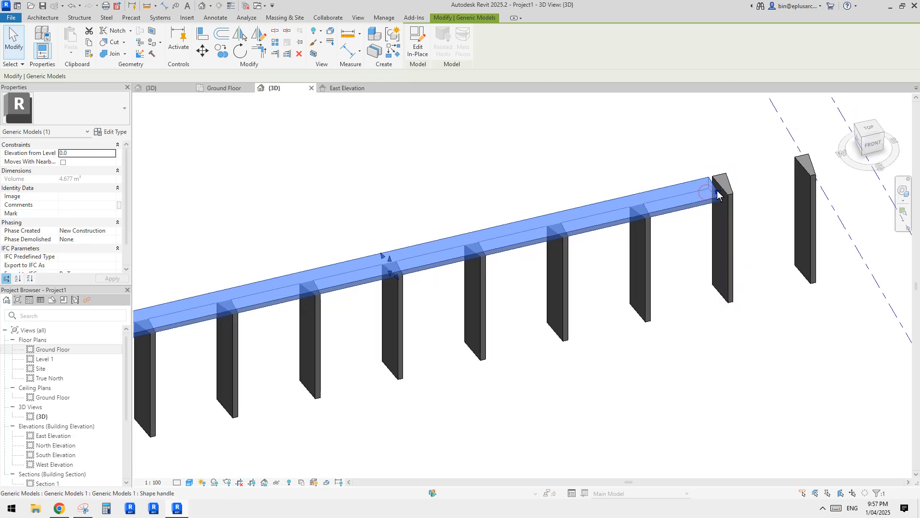
{"action": "left_click_drag", "start_coordinate": [725, 186], "coordinate": [810, 172]}
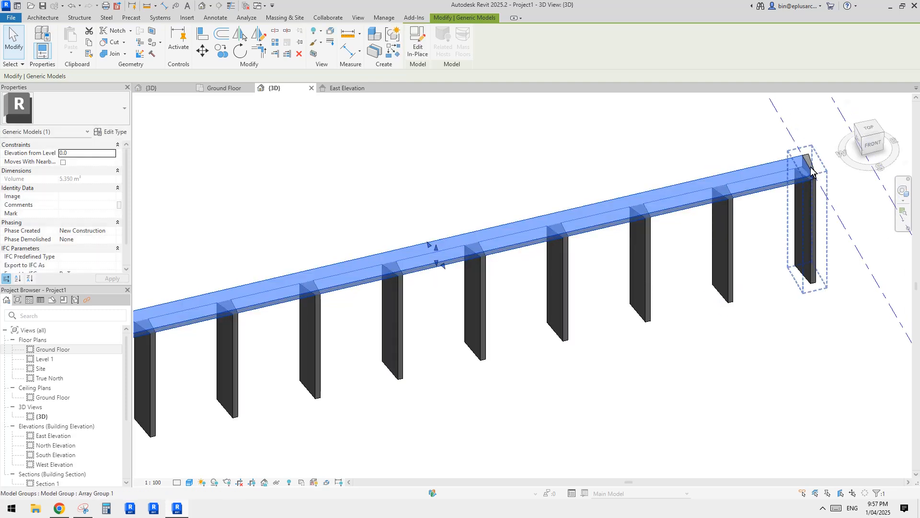
{"action": "key", "text": "Escape"}
Step: Switch the join order between the beam and the last column
{"action": "scroll", "coordinate": [732, 199], "scroll_direction": "up", "scroll_amount": 3}
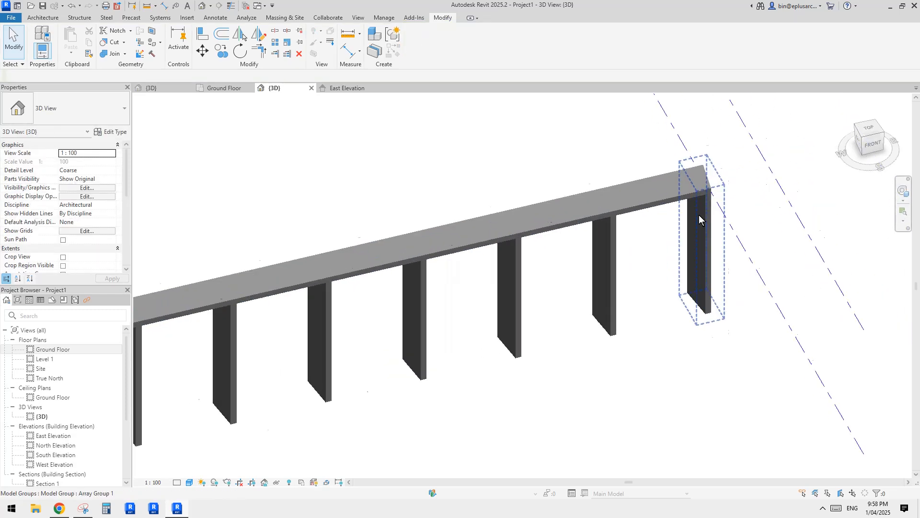
{"action": "left_click", "coordinate": [678, 186]}
{"action": "key", "text": "Escape"}
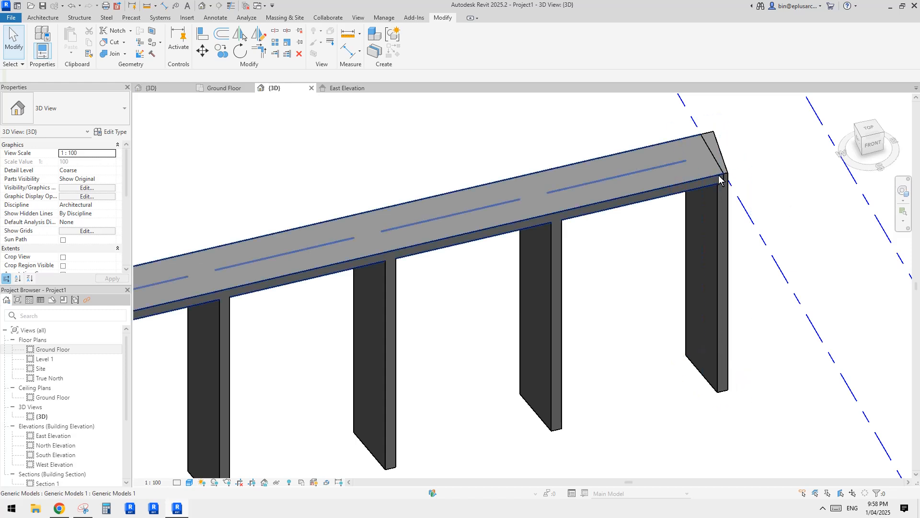
{"action": "left_click", "coordinate": [126, 56]}
{"action": "left_click", "coordinate": [128, 110]}
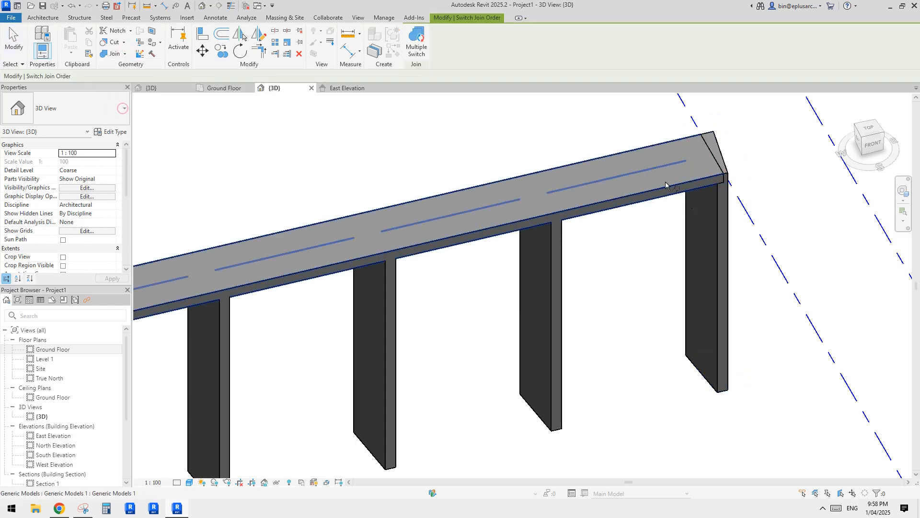
{"action": "left_click", "coordinate": [711, 221]}
{"action": "left_click", "coordinate": [671, 164]}
{"action": "left_click", "coordinate": [718, 218]}
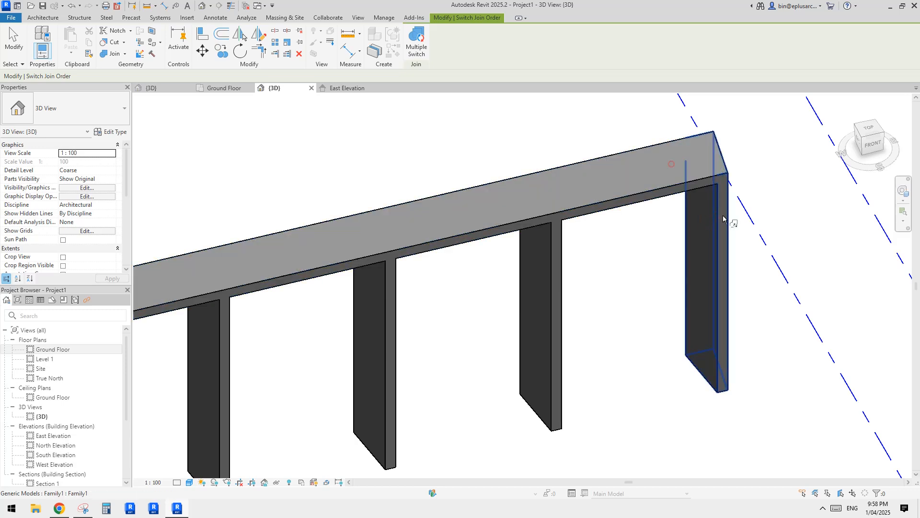
{"action": "key", "text": "Escape"}
Step: Examine the joined beam and columns in 3D and compare them with the building photo in the Reddit post in Chrome
{"action": "scroll", "coordinate": [499, 180], "scroll_direction": "down", "scroll_amount": 5}
{"action": "middle_click_drag", "start_coordinate": [565, 180], "coordinate": [627, 142], "text": "shift"}
{"action": "middle_click_drag", "start_coordinate": [563, 160], "coordinate": [556, 208], "text": "shift"}
{"action": "scroll", "coordinate": [446, 266], "scroll_direction": "up", "scroll_amount": 2}
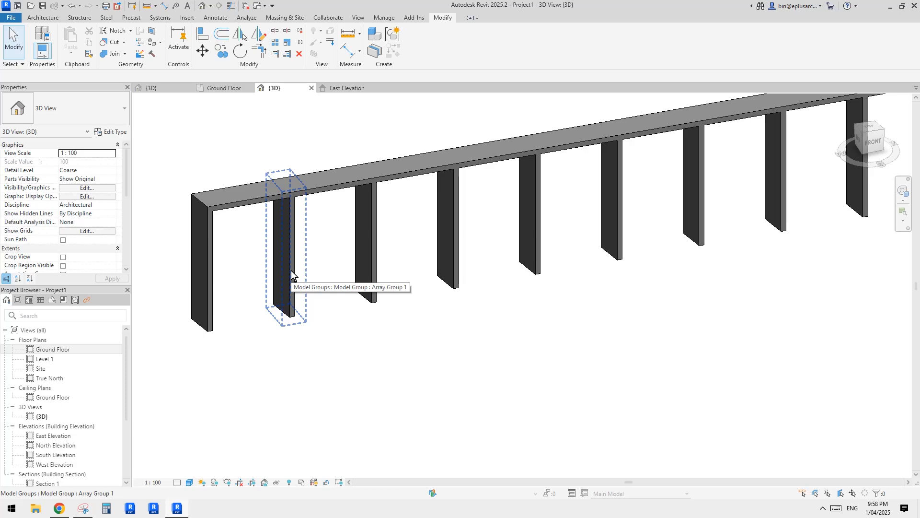
{"action": "left_click", "coordinate": [327, 189]}
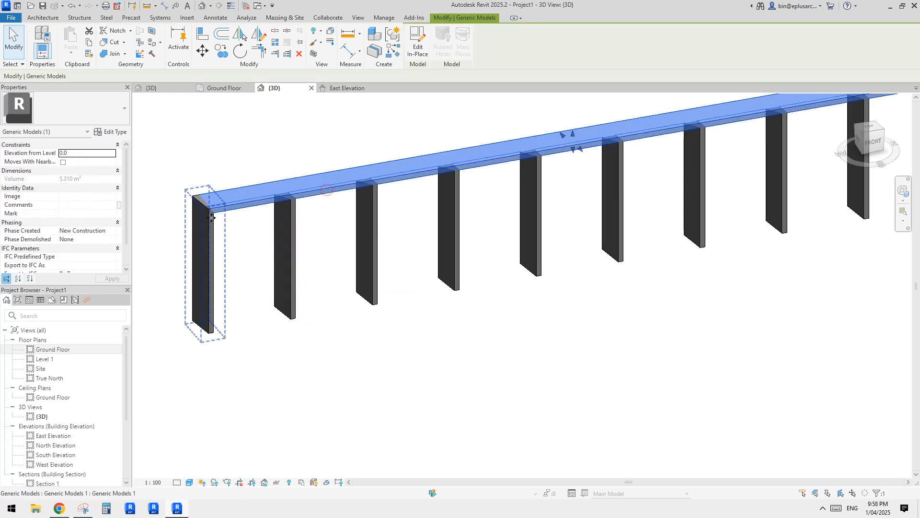
{"action": "scroll", "coordinate": [515, 206], "scroll_direction": "down", "scroll_amount": 4}
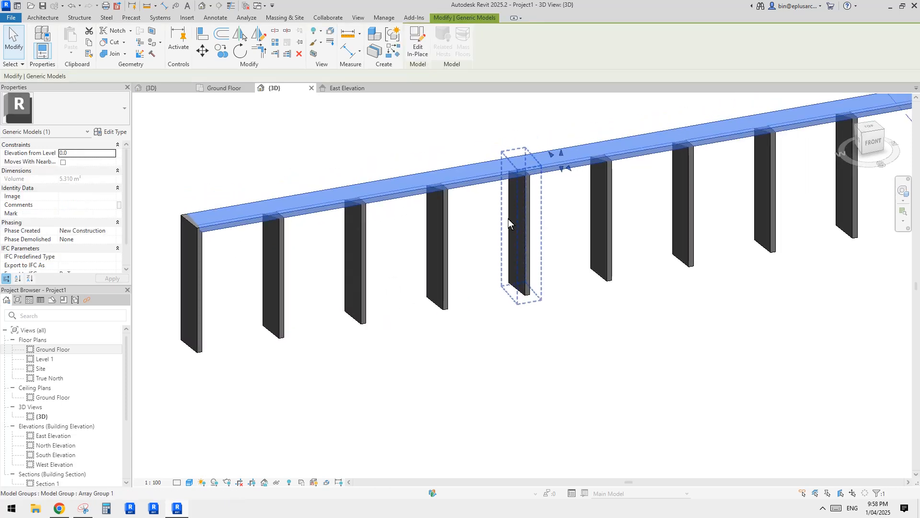
{"action": "left_click", "coordinate": [441, 265]}
{"action": "left_click", "coordinate": [59, 508]}
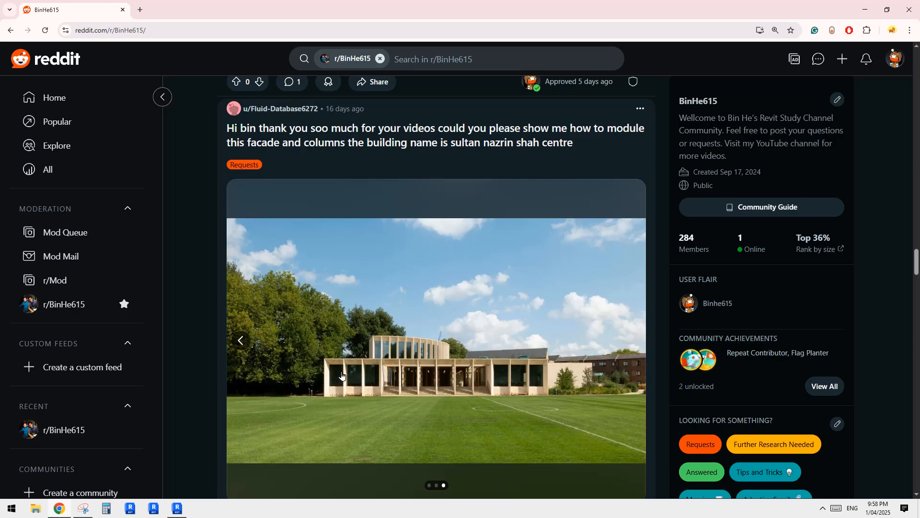
{"action": "left_click", "coordinate": [177, 509]}
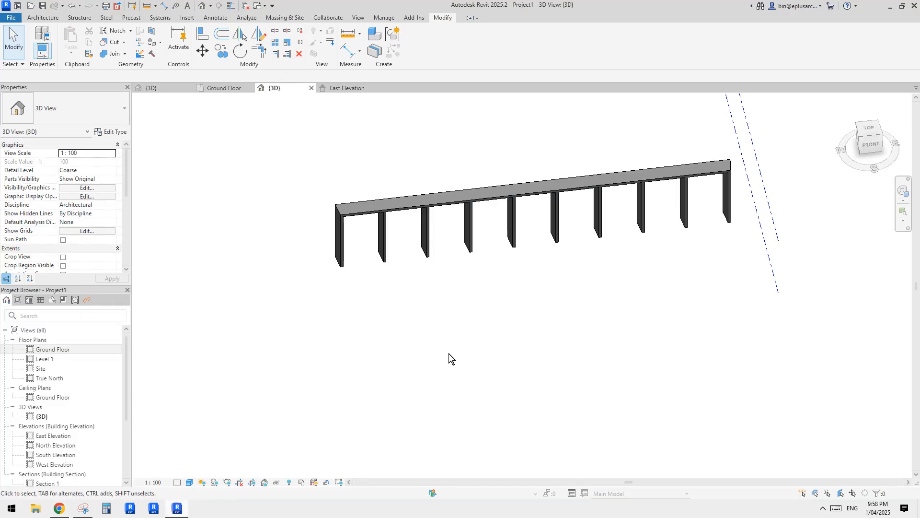
Step: Start a wall in the Ground Floor plan using type Generic 200mm Wall with location line Finish Face: Interior
{"action": "double_click", "coordinate": [54, 350]}
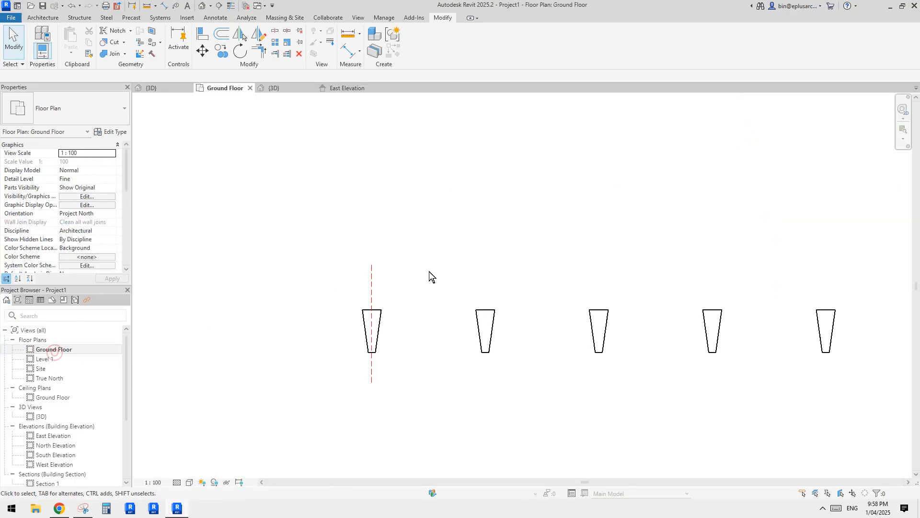
{"action": "scroll", "coordinate": [487, 317], "scroll_direction": "down", "scroll_amount": 4}
{"action": "middle_click_drag", "start_coordinate": [485, 291], "coordinate": [441, 295]}
{"action": "scroll", "coordinate": [441, 295], "scroll_direction": "up", "scroll_amount": 4}
{"action": "key", "text": "w"}
{"action": "key", "text": "a"}
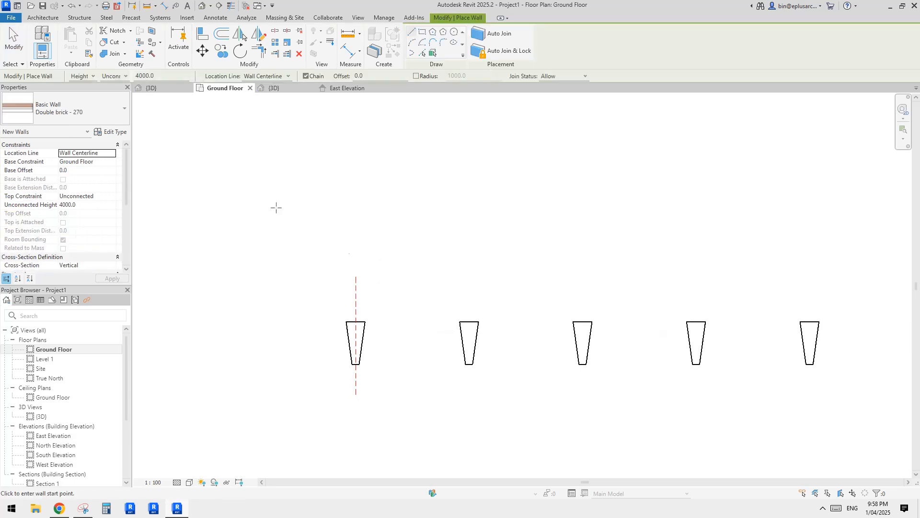
{"action": "left_click", "coordinate": [102, 107]}
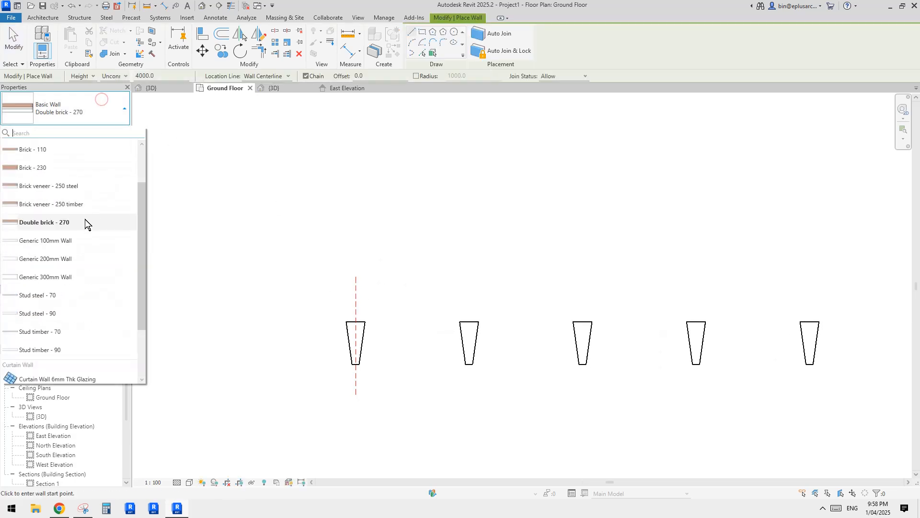
{"action": "left_click", "coordinate": [59, 261]}
{"action": "scroll", "coordinate": [413, 347], "scroll_direction": "up", "scroll_amount": 2}
{"action": "left_click", "coordinate": [113, 153]}
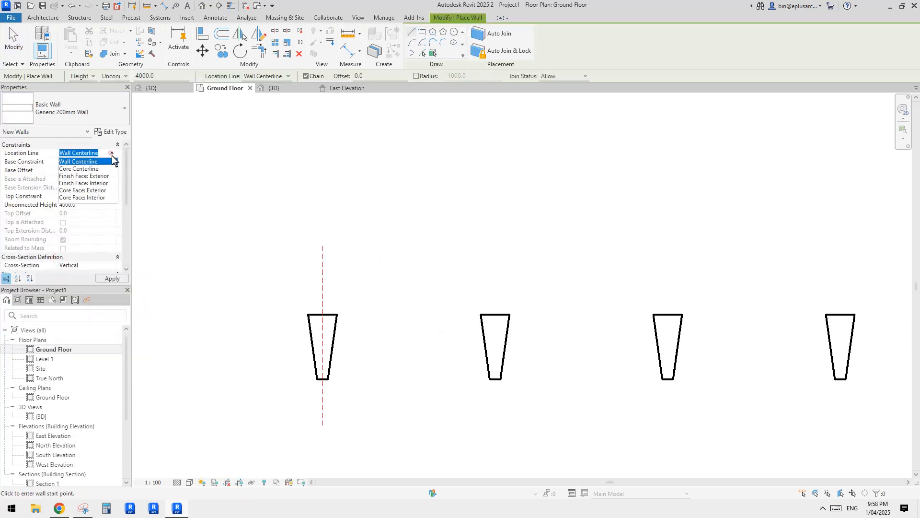
{"action": "left_click", "coordinate": [92, 183]}
Step: Draw a wall between the facing wide-end corners of the first two columns, its thickness flipped towards their narrow ends
{"action": "middle_click_drag", "start_coordinate": [368, 277], "coordinate": [363, 273]}
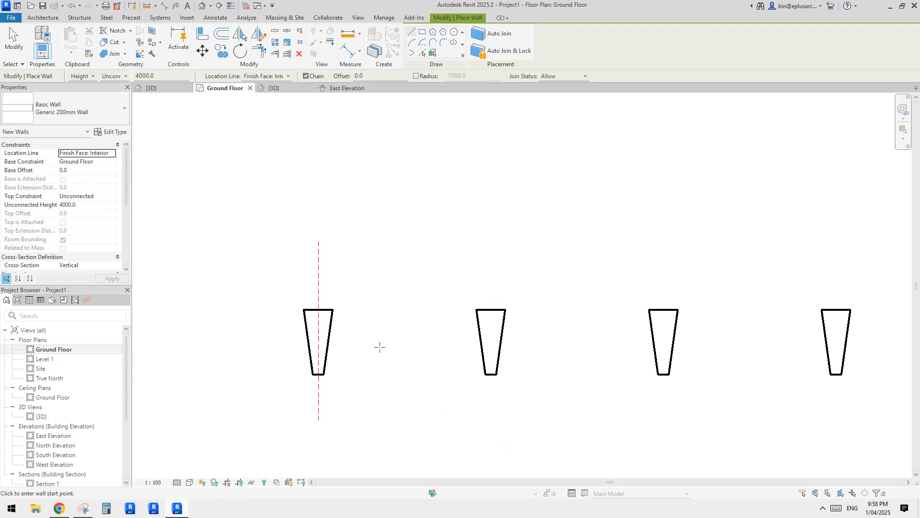
{"action": "middle_click_drag", "start_coordinate": [380, 347], "coordinate": [383, 349]}
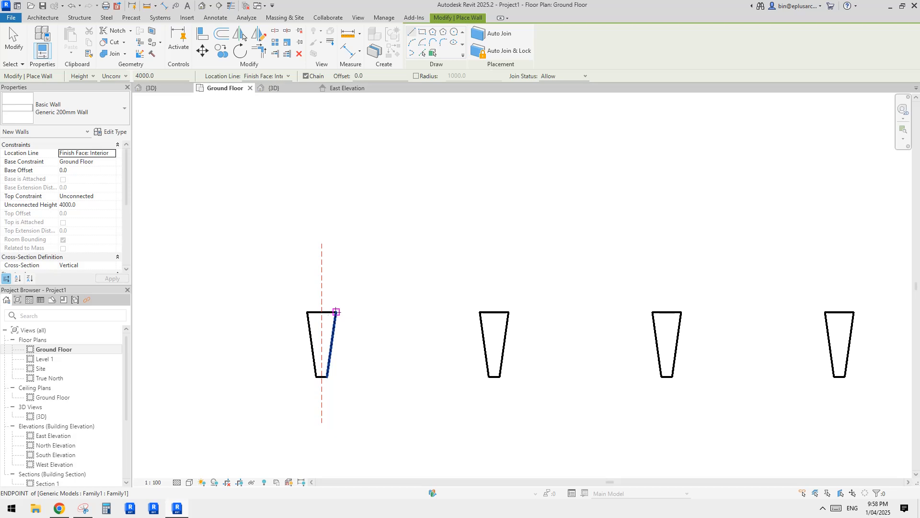
{"action": "left_click", "coordinate": [336, 312]}
{"action": "key", "text": "space"}
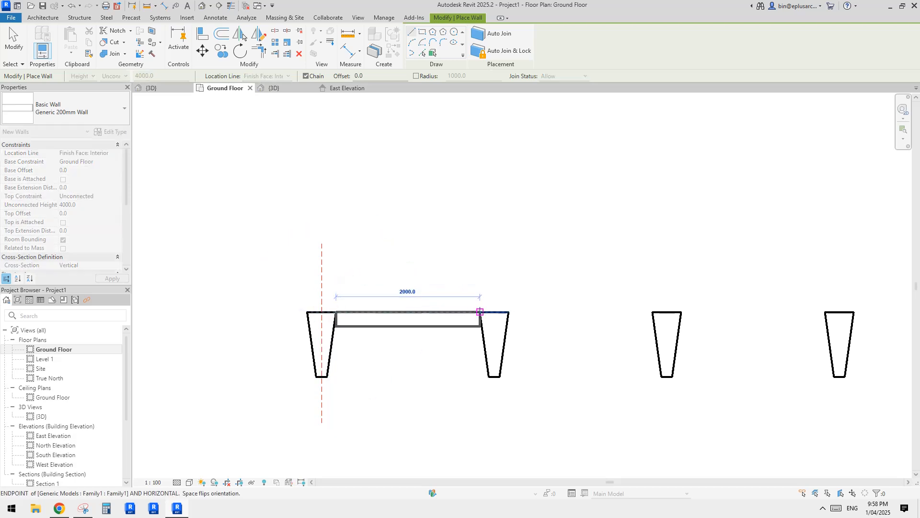
{"action": "left_click", "coordinate": [480, 311]}
{"action": "key", "text": "Escape"}
{"action": "key", "text": "Escape"}
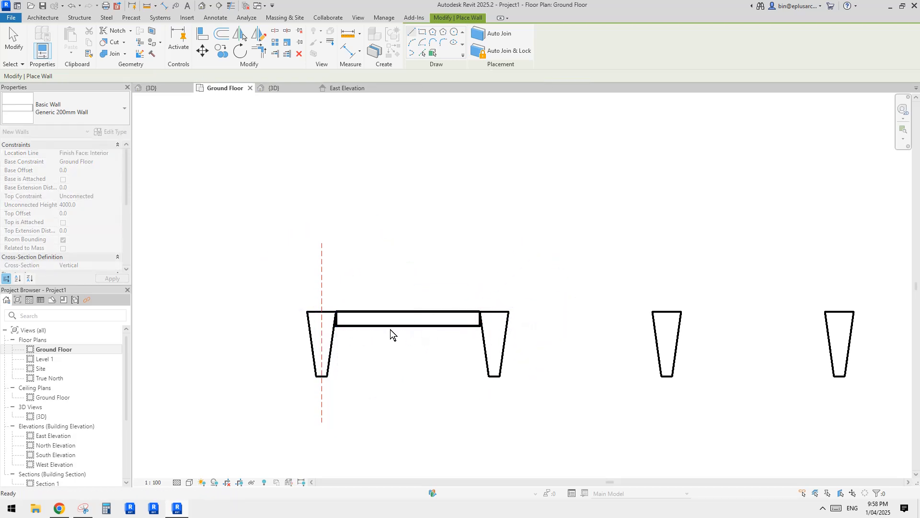
Step: Stretch both ends of the wall to the centrelines of the first and second columns
{"action": "scroll", "coordinate": [326, 319], "scroll_direction": "up", "scroll_amount": 2}
{"action": "left_click_drag", "start_coordinate": [343, 308], "coordinate": [320, 308]}
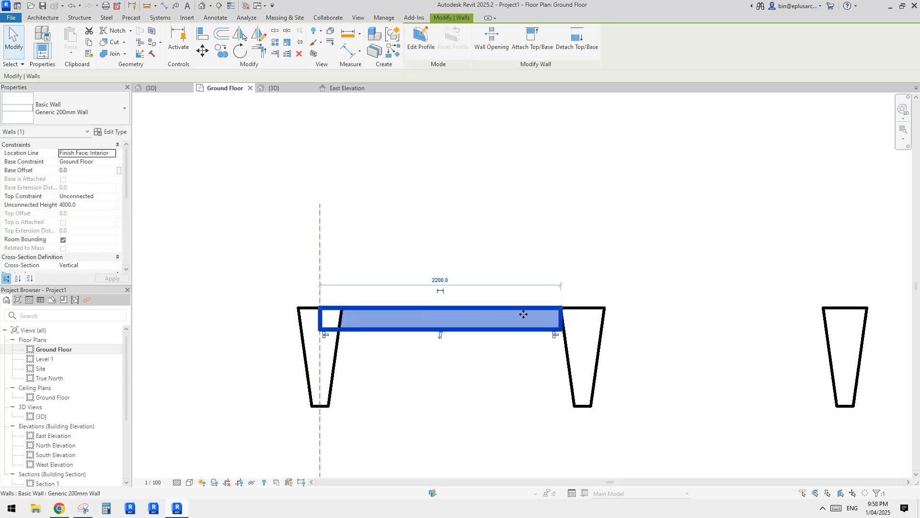
{"action": "left_click_drag", "start_coordinate": [560, 309], "coordinate": [583, 308]}
{"action": "scroll", "coordinate": [533, 286], "scroll_direction": "down", "scroll_amount": 1}
{"action": "middle_click_drag", "start_coordinate": [528, 290], "coordinate": [521, 286]}
{"action": "key", "text": "Escape"}
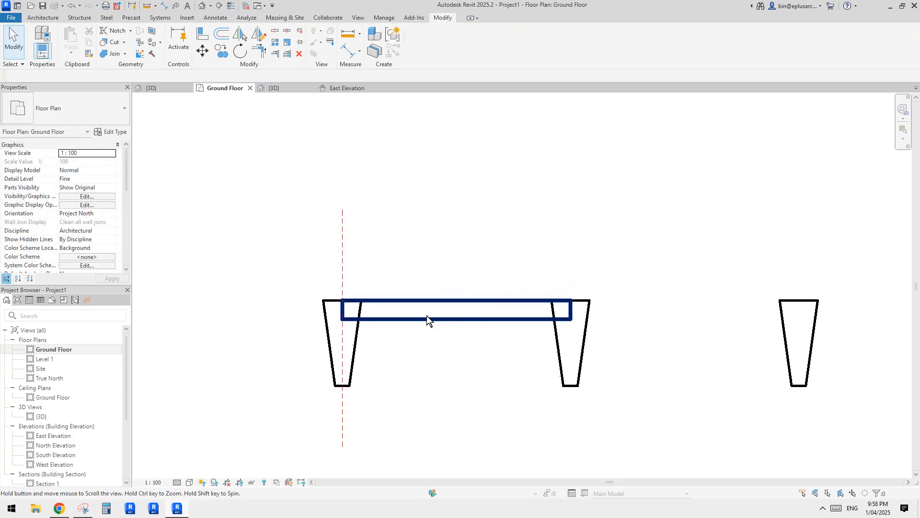
Step: In the 3D view, lower the wall's unconnected height to 3800 so its top sits within the beam
{"action": "left_click", "coordinate": [272, 88]}
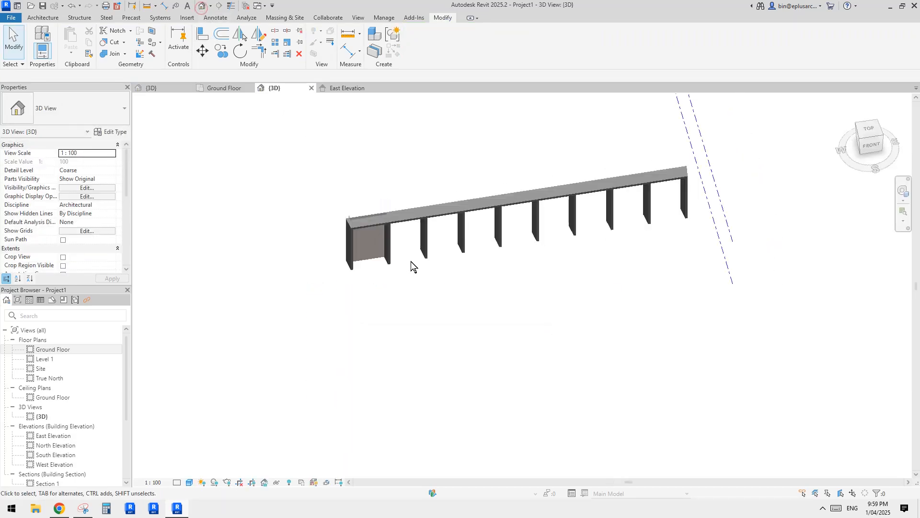
{"action": "scroll", "coordinate": [393, 256], "scroll_direction": "up", "scroll_amount": 4}
{"action": "left_click", "coordinate": [390, 221]}
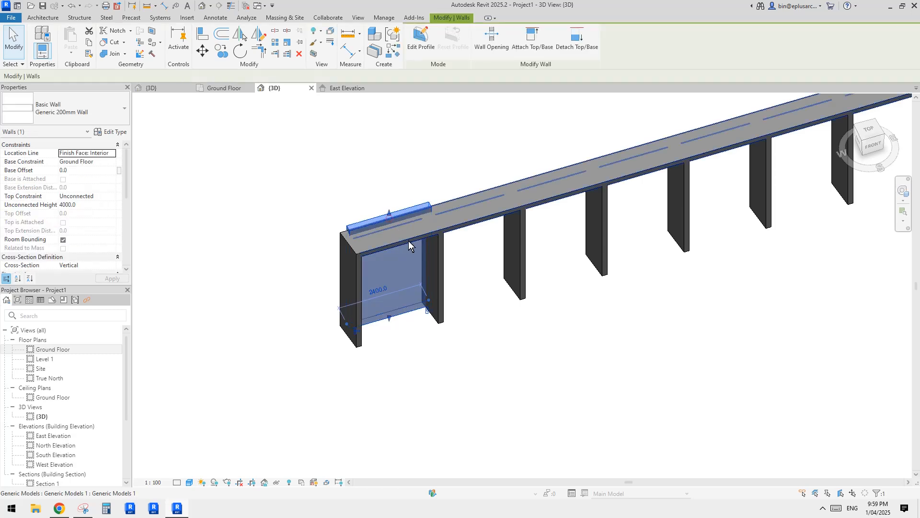
{"action": "middle_click_drag", "start_coordinate": [408, 241], "coordinate": [519, 222], "text": "shift"}
{"action": "scroll", "coordinate": [427, 203], "scroll_direction": "up", "scroll_amount": 1}
{"action": "left_click", "coordinate": [519, 223]}
{"action": "left_click", "coordinate": [479, 244]}
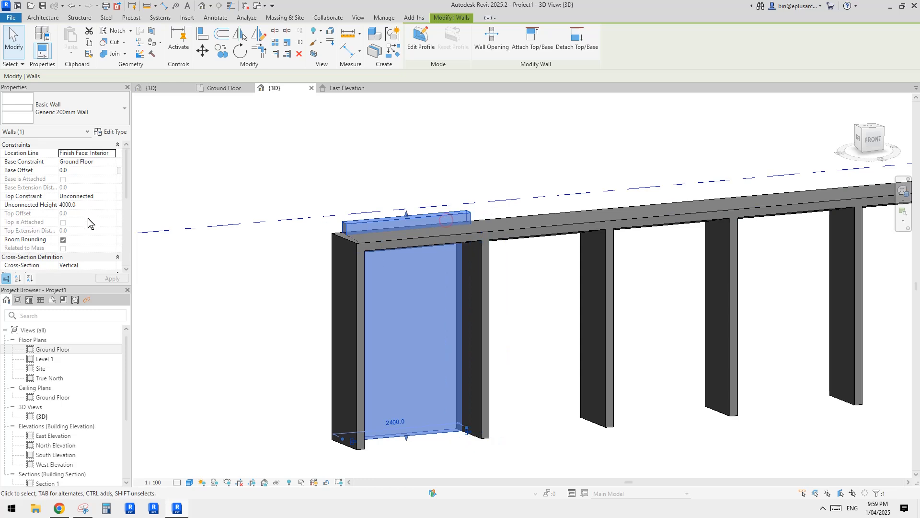
{"action": "left_click", "coordinate": [94, 208]}
{"action": "left_click_drag", "start_coordinate": [406, 216], "coordinate": [413, 240]}
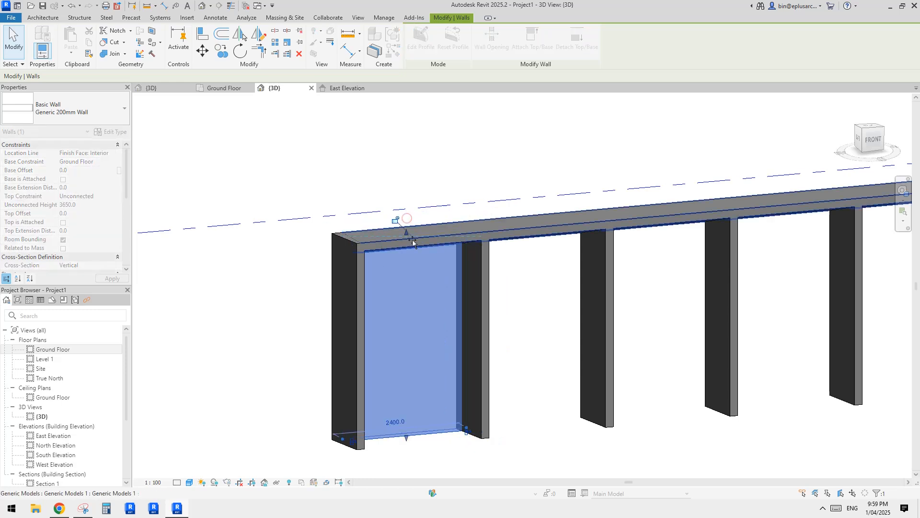
{"action": "mouse_move", "coordinate": [412, 240]}
{"action": "middle_mouse_down", "text": "shift"}
{"action": "mouse_move", "coordinate": [450, 187]}
{"action": "mouse_move", "coordinate": [404, 225]}
{"action": "middle_mouse_up", "text": "shift"}
{"action": "left_click_drag", "start_coordinate": [404, 225], "coordinate": [439, 220]}
{"action": "middle_click_drag", "start_coordinate": [438, 221], "coordinate": [367, 279], "text": "shift"}
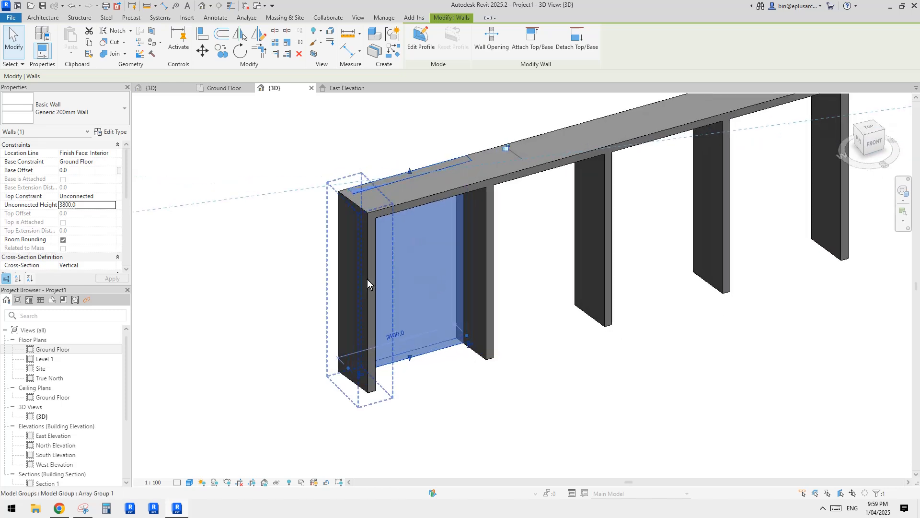
{"action": "left_click", "coordinate": [367, 278]}
{"action": "left_click", "coordinate": [486, 248]}
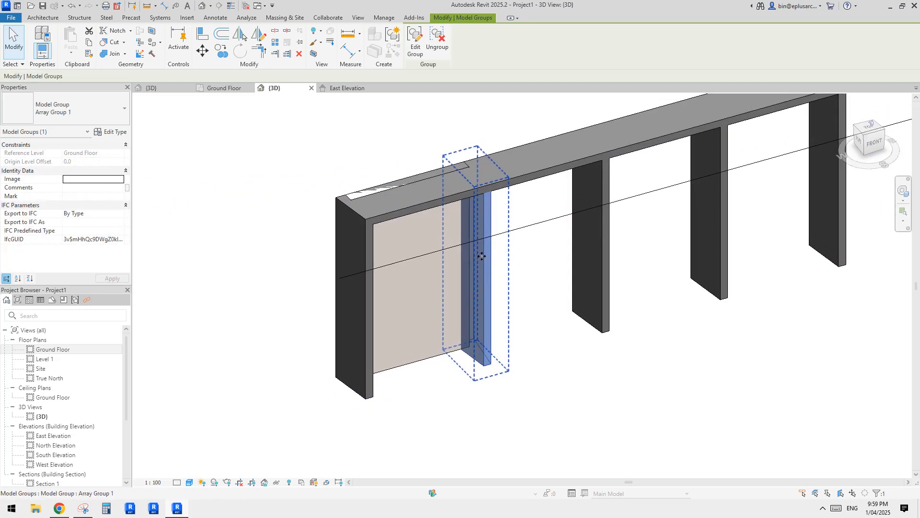
{"action": "left_click", "coordinate": [508, 181]}
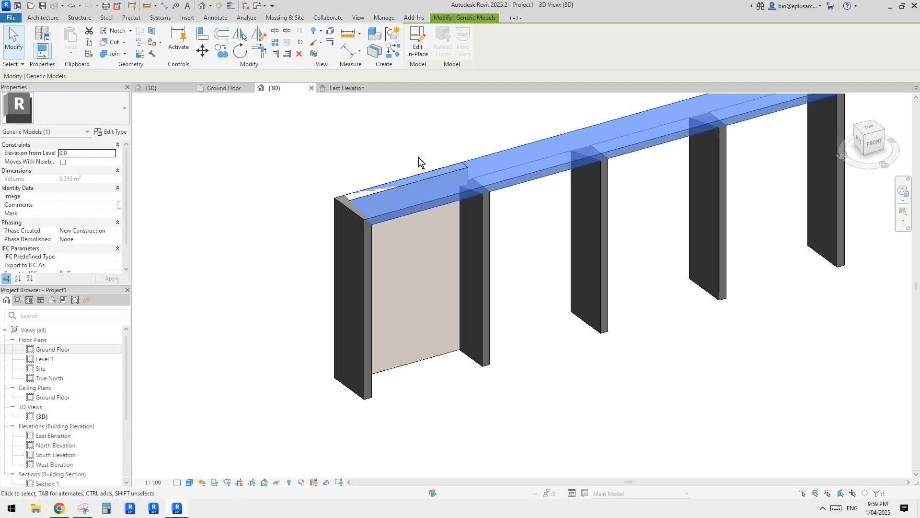
{"action": "left_click", "coordinate": [419, 50]}
{"action": "left_click", "coordinate": [507, 170]}
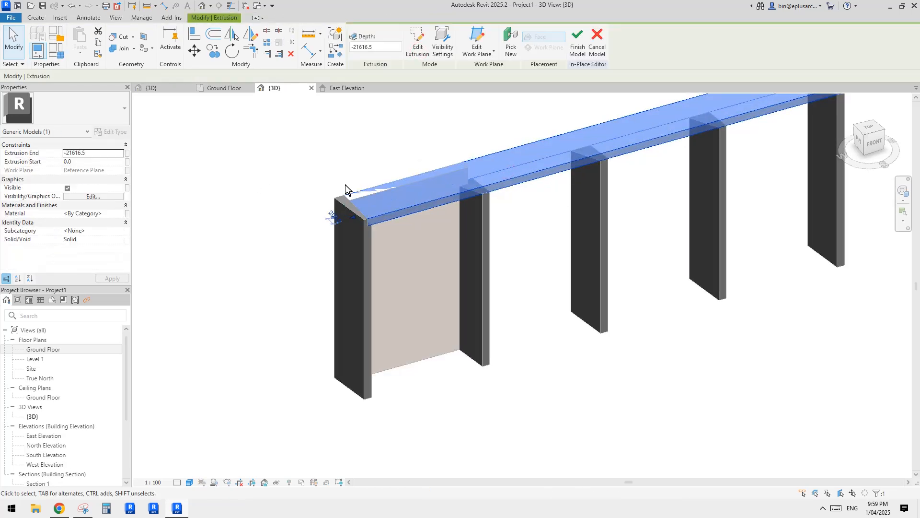
{"action": "key", "text": "Escape"}
{"action": "left_click", "coordinate": [361, 48]}
Step: Copy the material name Finish from the Generic 200mm Wall's structure layer and leave the wall assembly unchanged
{"action": "left_click", "coordinate": [423, 292]}
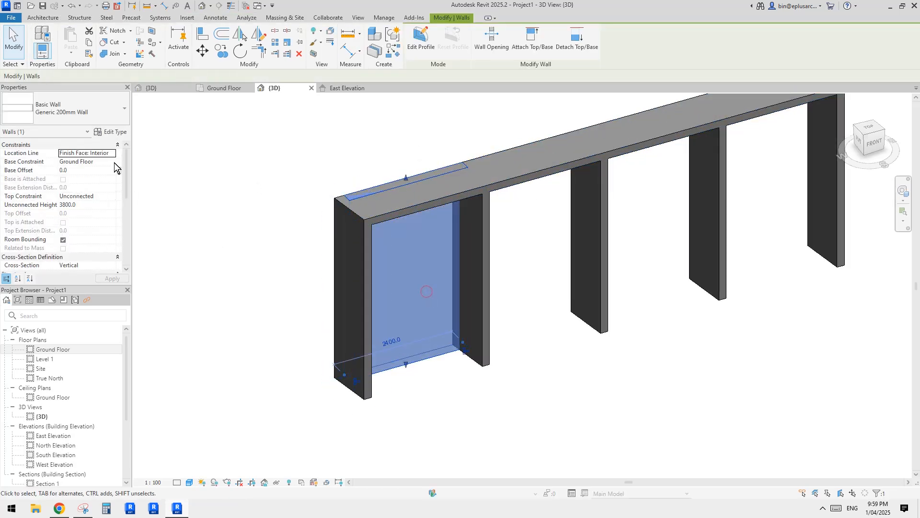
{"action": "left_click", "coordinate": [112, 132]}
{"action": "left_click", "coordinate": [496, 207]}
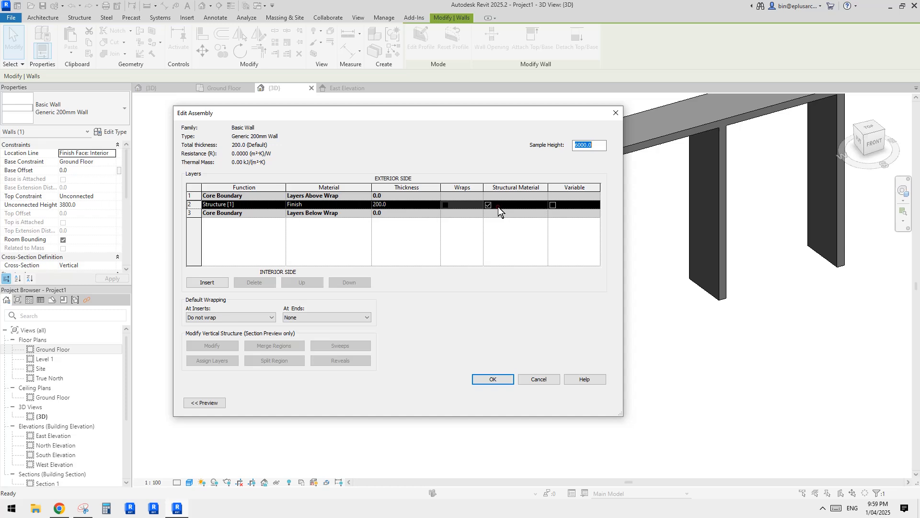
{"action": "left_click", "coordinate": [348, 204]}
{"action": "key", "text": "ctrl+c"}
{"action": "key", "text": "Escape"}
{"action": "key", "text": "Escape"}
{"action": "key", "text": "Escape"}
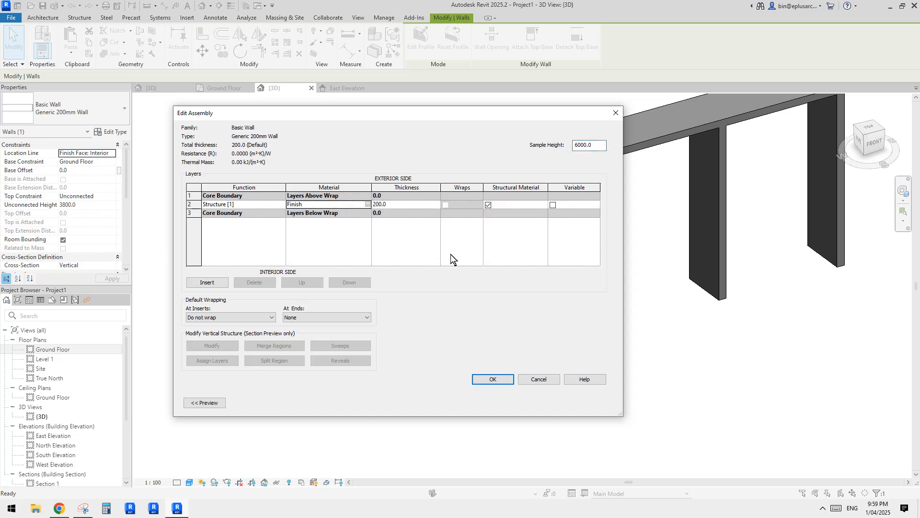
Step: Set the column family's mayerial type parameter to Finish
{"action": "scroll", "coordinate": [442, 238], "scroll_direction": "down", "scroll_amount": 1}
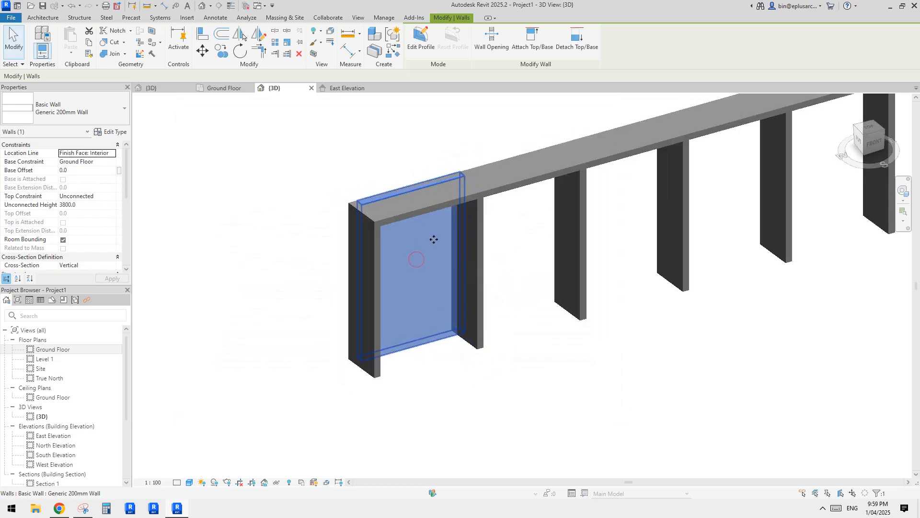
{"action": "left_click", "coordinate": [372, 274]}
{"action": "left_click", "coordinate": [404, 103]}
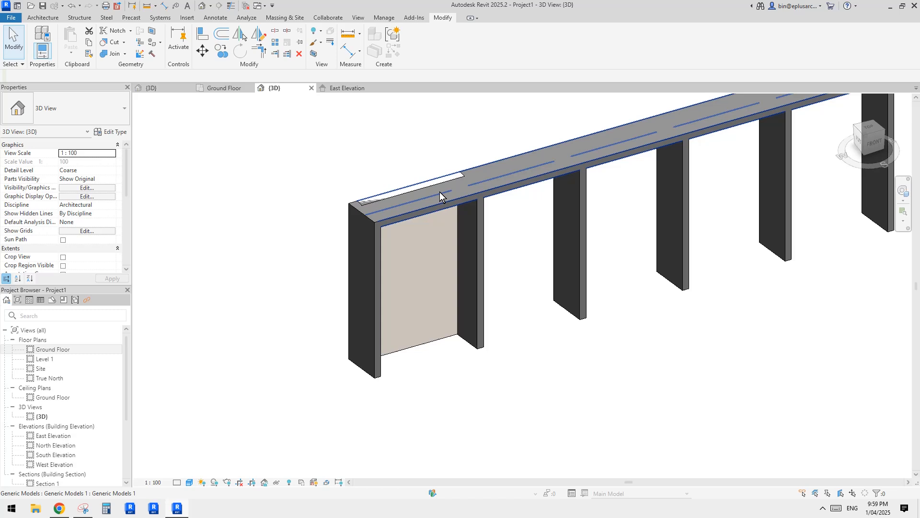
{"action": "left_click", "coordinate": [472, 222]}
{"action": "left_click", "coordinate": [524, 266]}
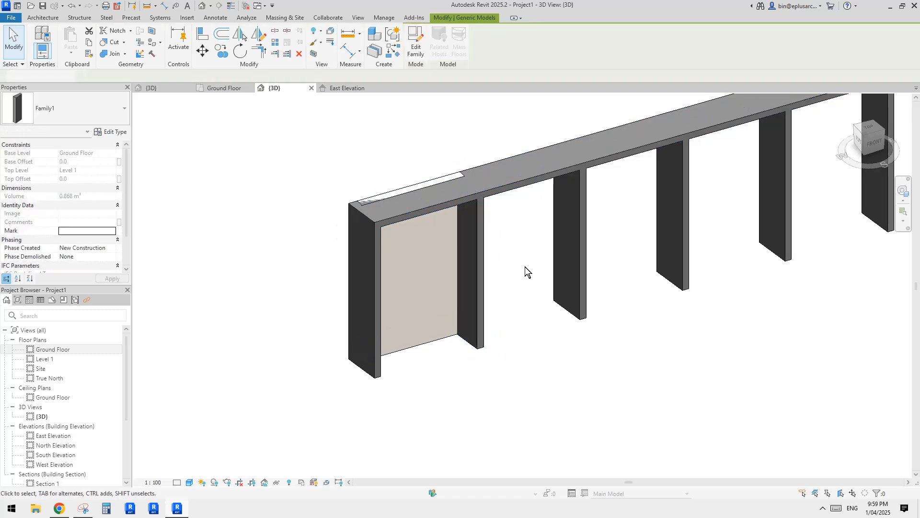
{"action": "left_click", "coordinate": [478, 249]}
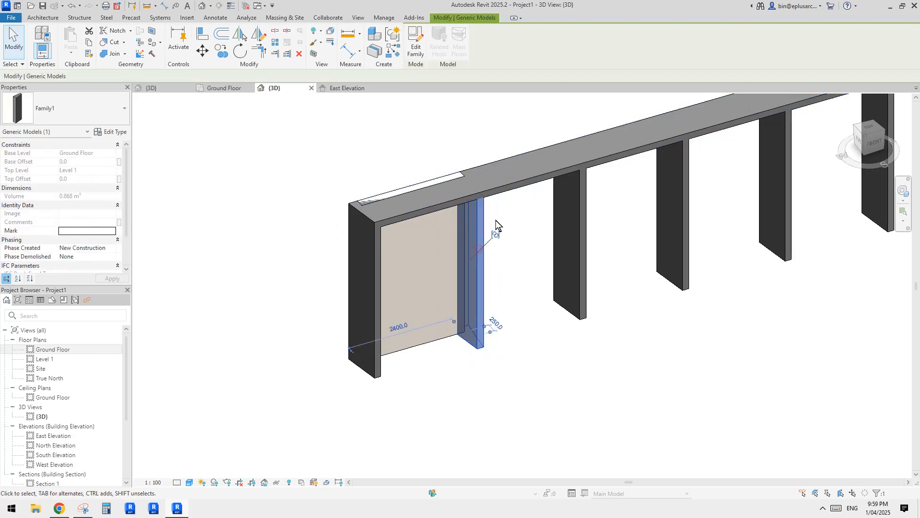
{"action": "left_click", "coordinate": [115, 134]}
{"action": "left_click", "coordinate": [460, 224]}
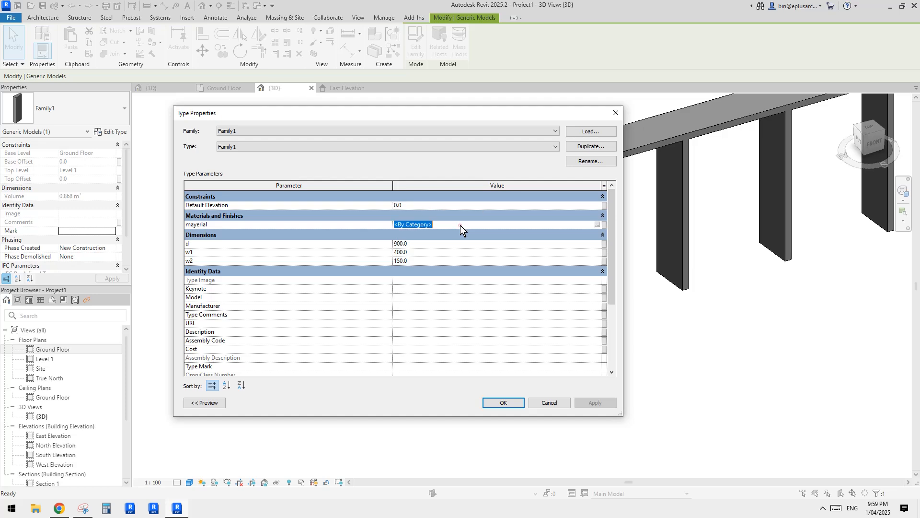
{"action": "type", "text": "Finish"}
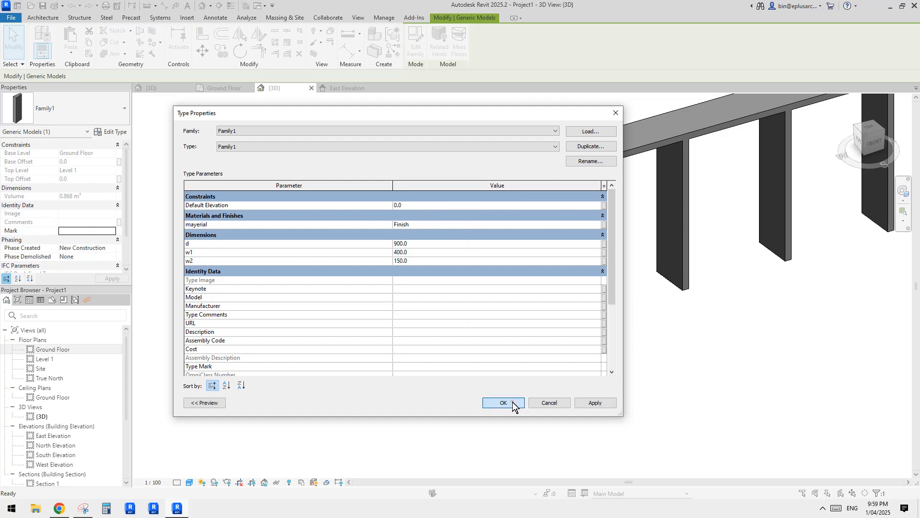
{"action": "left_click", "coordinate": [512, 406]}
Step: Edit the beam in place, set its extrusion's material to Finish, and finish the model
{"action": "left_click", "coordinate": [545, 157]}
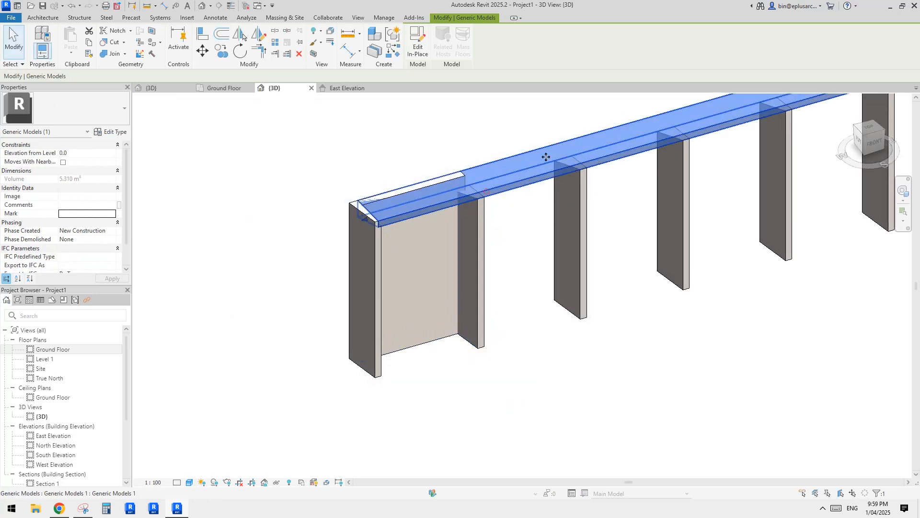
{"action": "left_click", "coordinate": [418, 45]}
{"action": "left_click", "coordinate": [486, 209]}
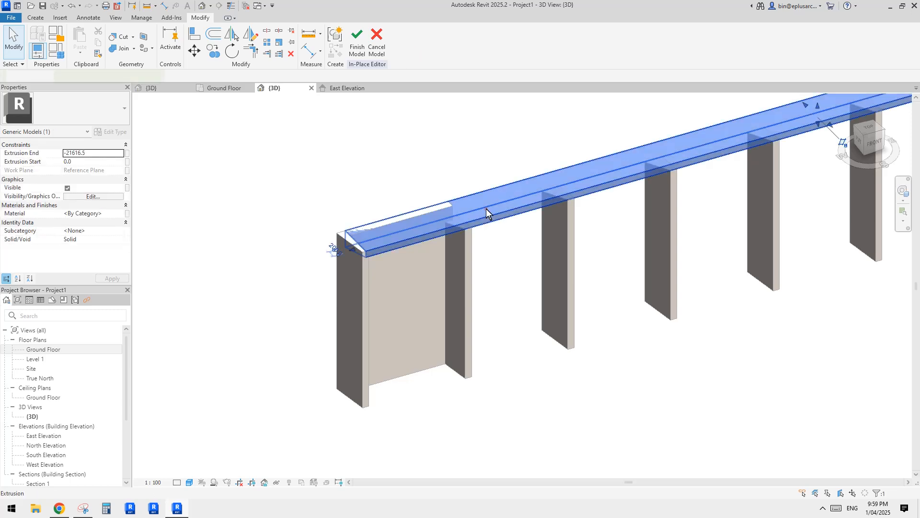
{"action": "left_click", "coordinate": [109, 214]}
{"action": "key", "text": "ctrl+v"}
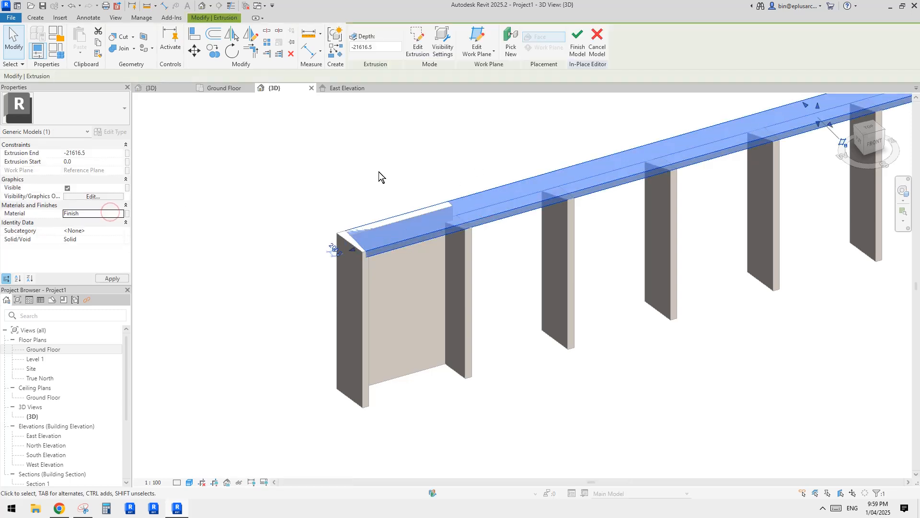
{"action": "left_click", "coordinate": [567, 47]}
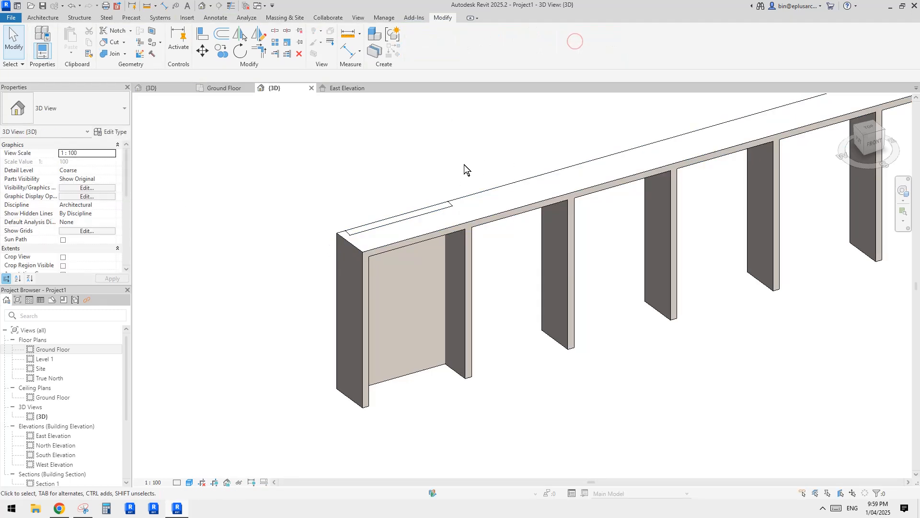
Step: Join the wall's geometry with the beam above it
{"action": "left_click", "coordinate": [114, 53]}
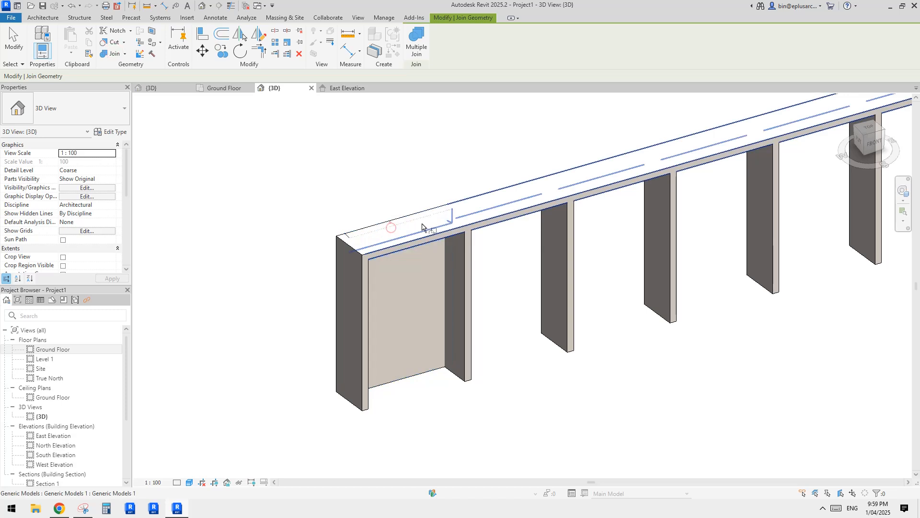
{"action": "left_click", "coordinate": [345, 239]}
{"action": "left_click", "coordinate": [346, 239]}
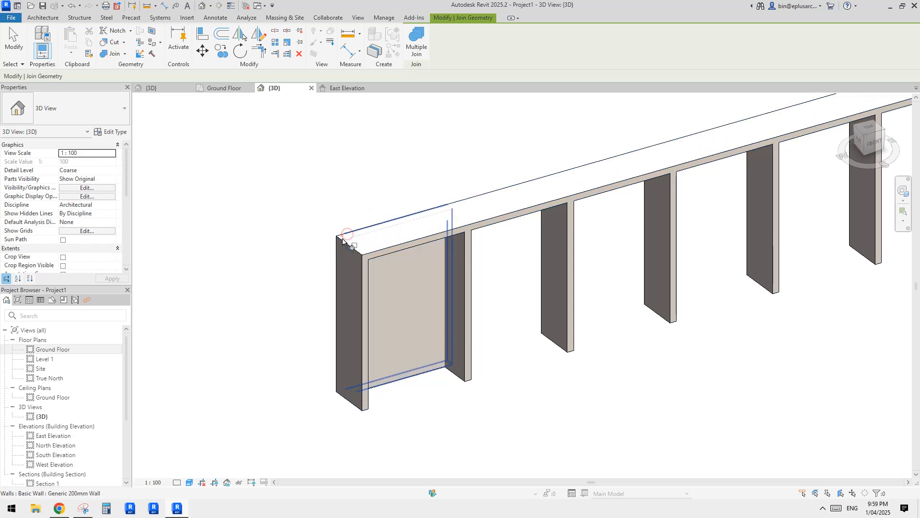
Step: Join the wall's geometry with the second column from the back of the facade
{"action": "middle_click_drag", "start_coordinate": [354, 242], "coordinate": [559, 206], "text": "shift"}
{"action": "left_click", "coordinate": [355, 266]}
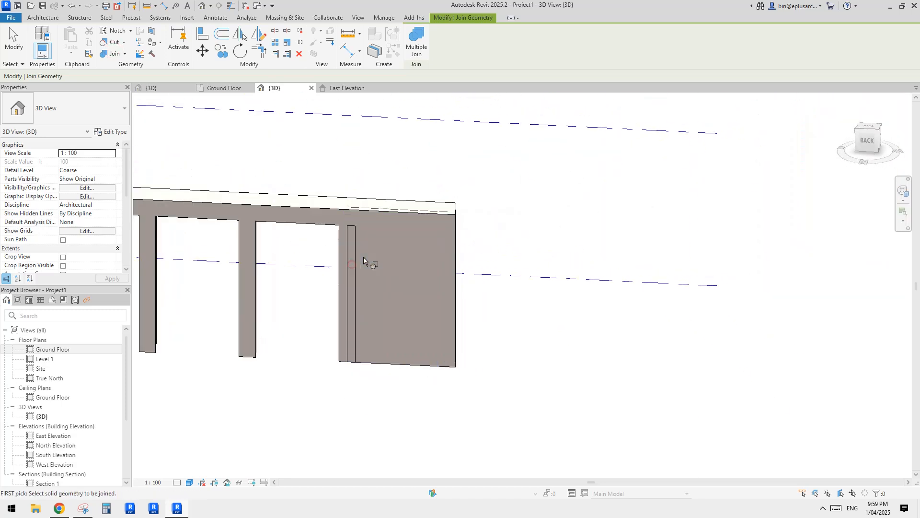
{"action": "left_click", "coordinate": [354, 256]}
{"action": "middle_click_drag", "start_coordinate": [450, 242], "coordinate": [445, 241], "text": "shift"}
{"action": "scroll", "coordinate": [377, 214], "scroll_direction": "up", "scroll_amount": 2}
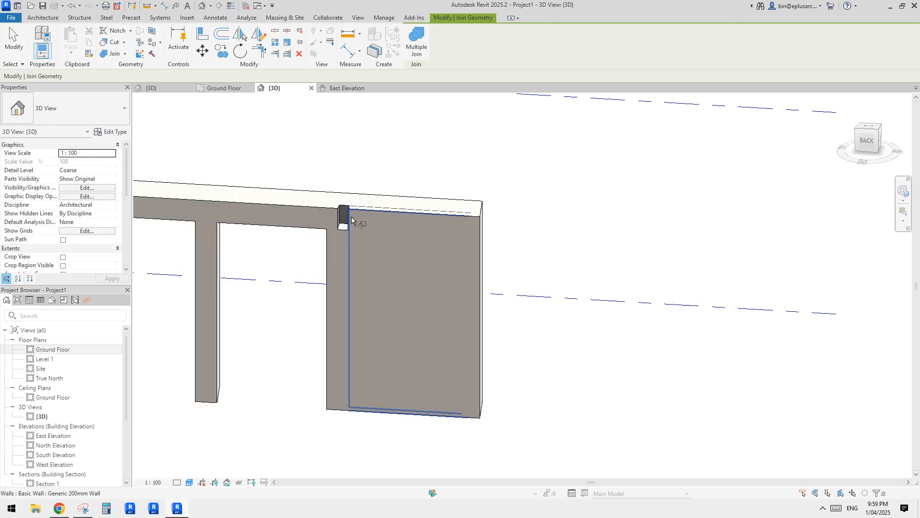
Step: Switch the join order of the end-bay infill wall and the column beside it
{"action": "scroll", "coordinate": [355, 223], "scroll_direction": "down", "scroll_amount": 1}
{"action": "left_click", "coordinate": [125, 54]}
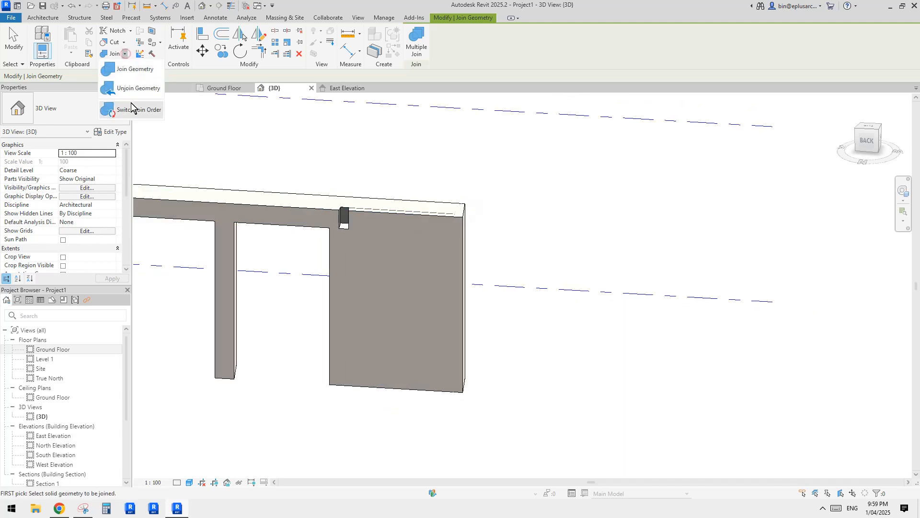
{"action": "left_click", "coordinate": [131, 106]}
{"action": "left_click", "coordinate": [350, 236]}
{"action": "left_click", "coordinate": [383, 221]}
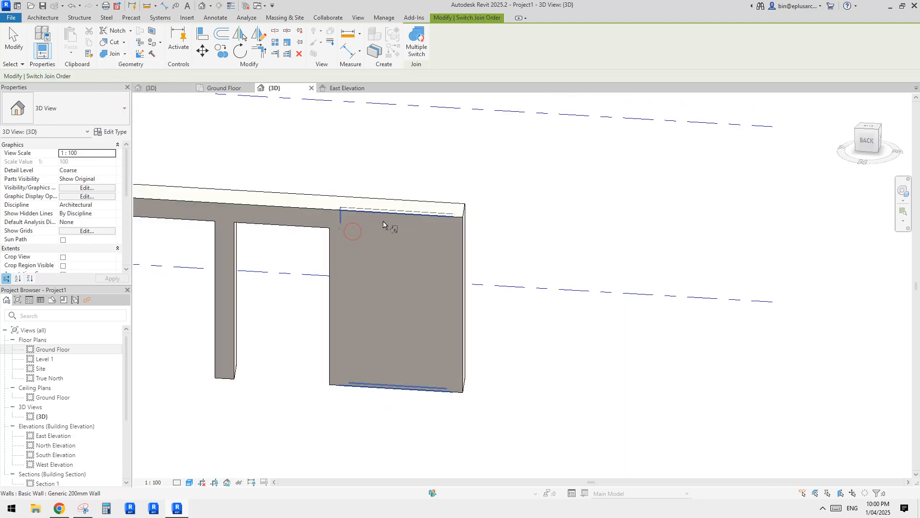
{"action": "left_click", "coordinate": [125, 54]}
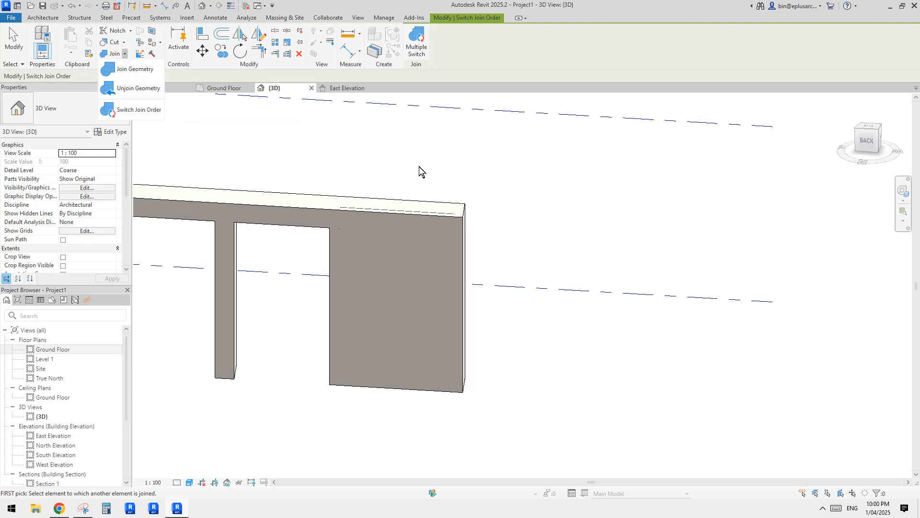
{"action": "key", "text": "Escape"}
{"action": "key", "text": "Escape"}
Step: Lower the end-bay infill wall to an unconnected height of 1200
{"action": "middle_click_drag", "start_coordinate": [419, 166], "coordinate": [361, 274], "text": "shift"}
{"action": "left_click", "coordinate": [360, 274]}
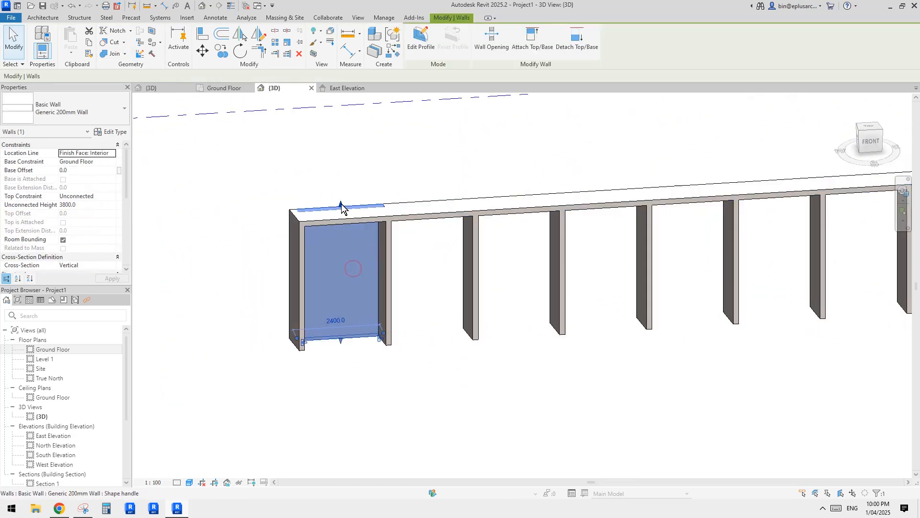
{"action": "left_click_drag", "start_coordinate": [341, 203], "coordinate": [382, 275]}
{"action": "left_click", "coordinate": [726, 412]}
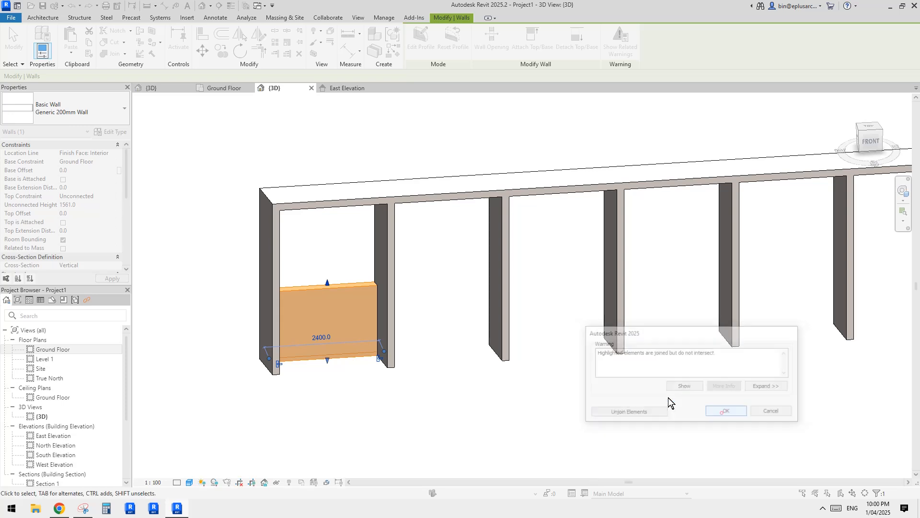
{"action": "left_click_drag", "start_coordinate": [327, 284], "coordinate": [329, 307]}
{"action": "middle_click_drag", "start_coordinate": [358, 300], "coordinate": [354, 335], "text": "shift"}
{"action": "left_click", "coordinate": [343, 330]}
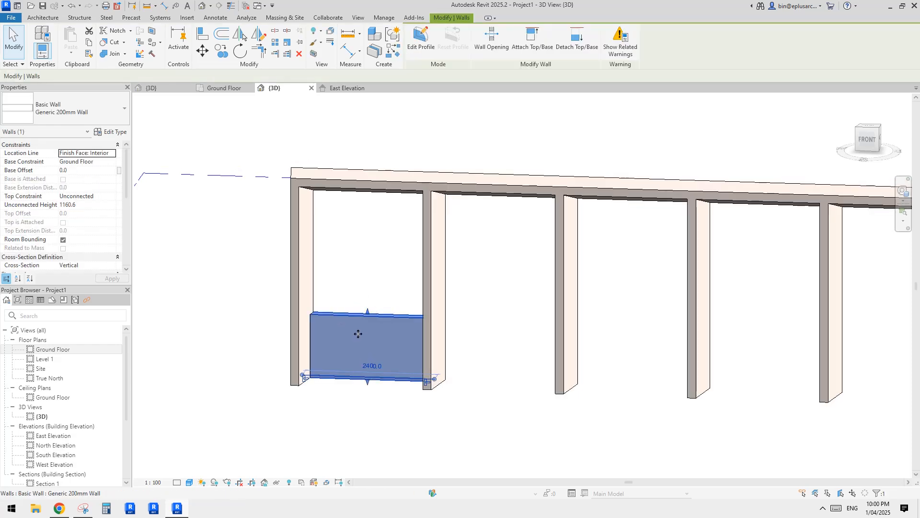
{"action": "left_click", "coordinate": [368, 345]}
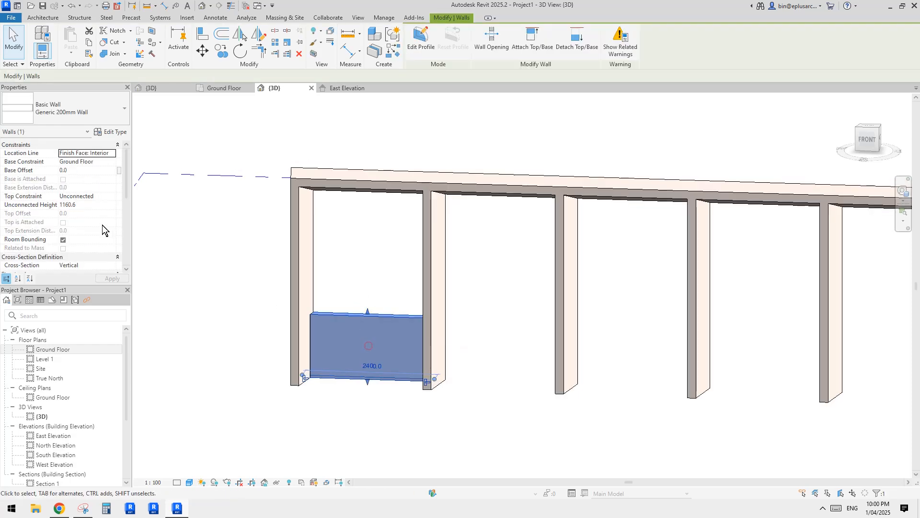
{"action": "left_click", "coordinate": [94, 205]}
{"action": "type", "text": "1200"}
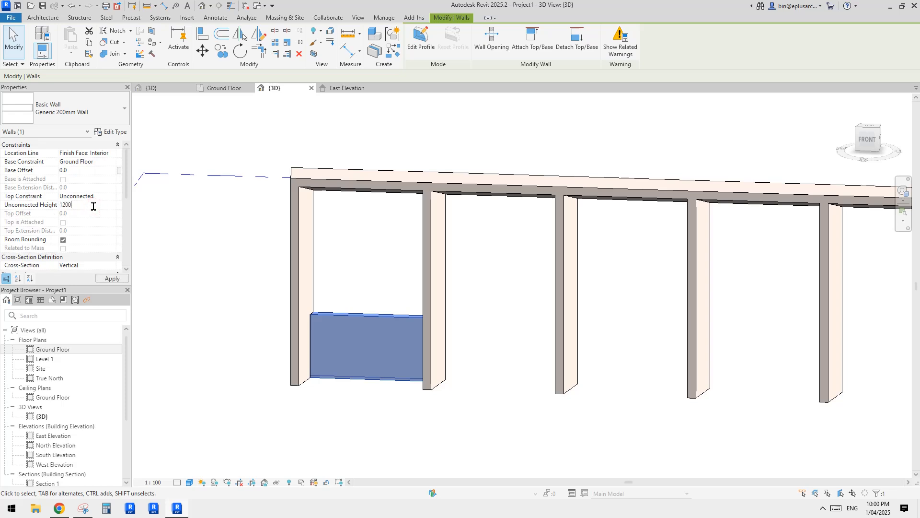
Step: Copy the low infill wall, paste it aligned to the same place, and set the copy's base offset to 1200
{"action": "middle_click_drag", "start_coordinate": [424, 281], "coordinate": [424, 283]}
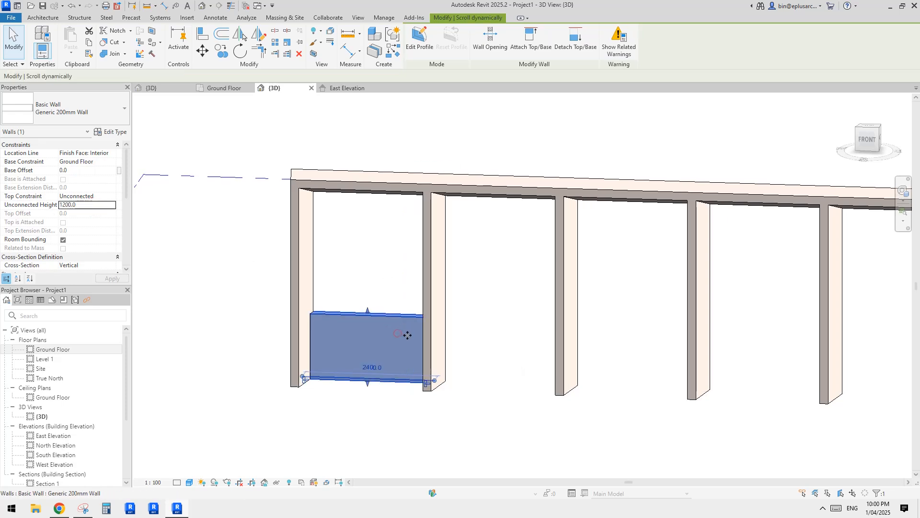
{"action": "key", "text": "Escape"}
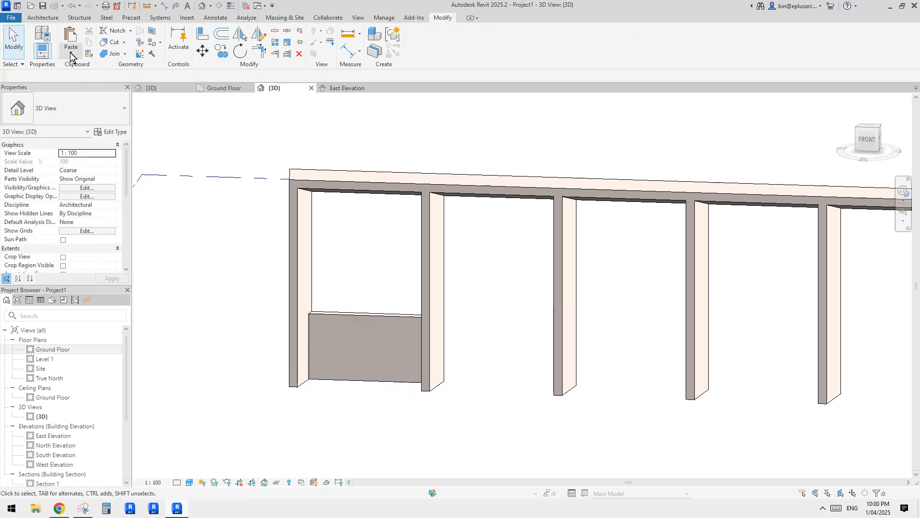
{"action": "left_click", "coordinate": [71, 55]}
{"action": "left_click", "coordinate": [76, 149]}
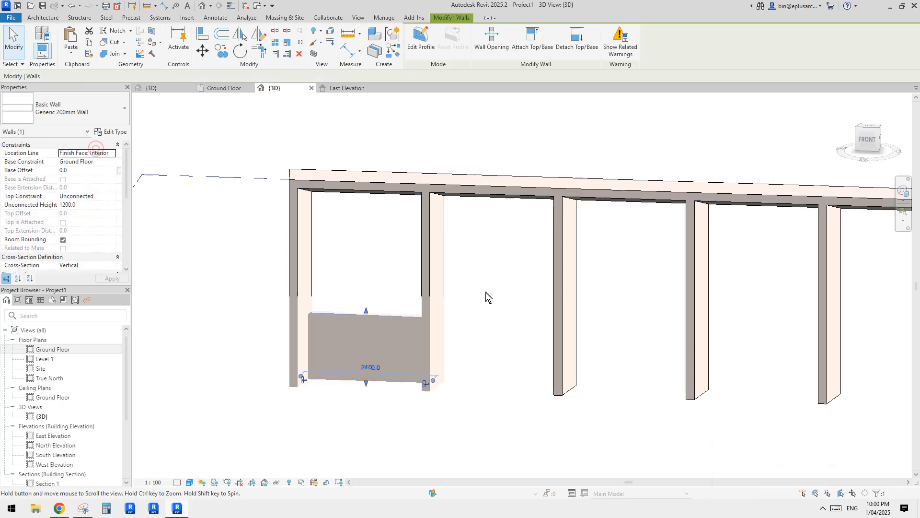
{"action": "left_click", "coordinate": [85, 172]}
{"action": "type", "text": "120"}
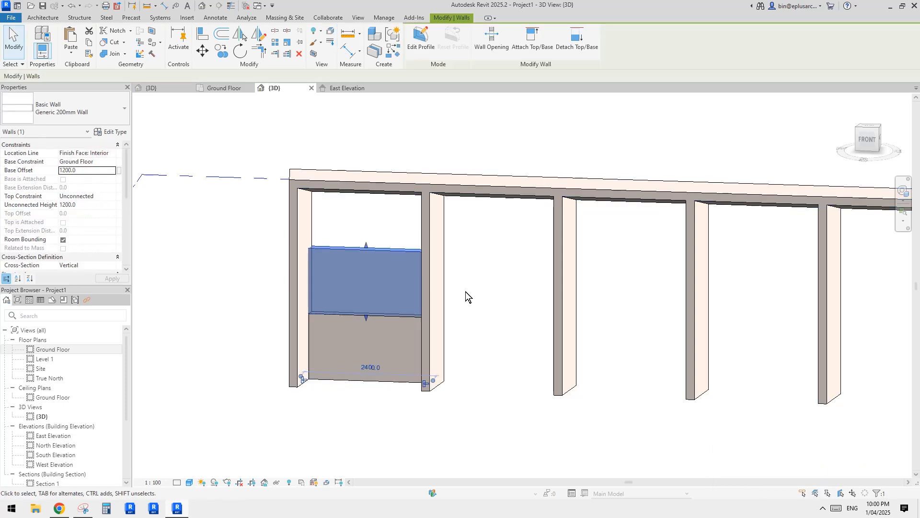
Step: Extend the upper wall to an unconnected height of 2600 and change its type to the Storefront curtain wall
{"action": "middle_click_drag", "start_coordinate": [410, 287], "coordinate": [444, 285], "text": "shift"}
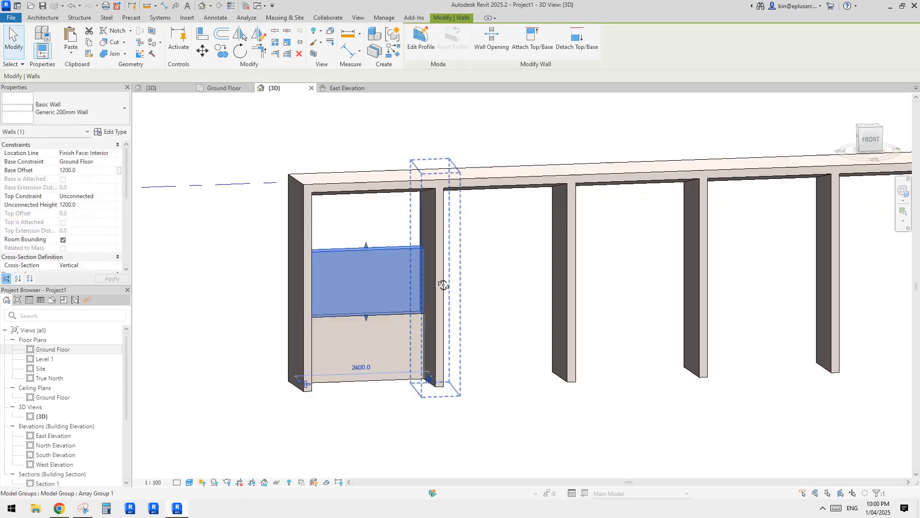
{"action": "left_click_drag", "start_coordinate": [367, 246], "coordinate": [374, 184]}
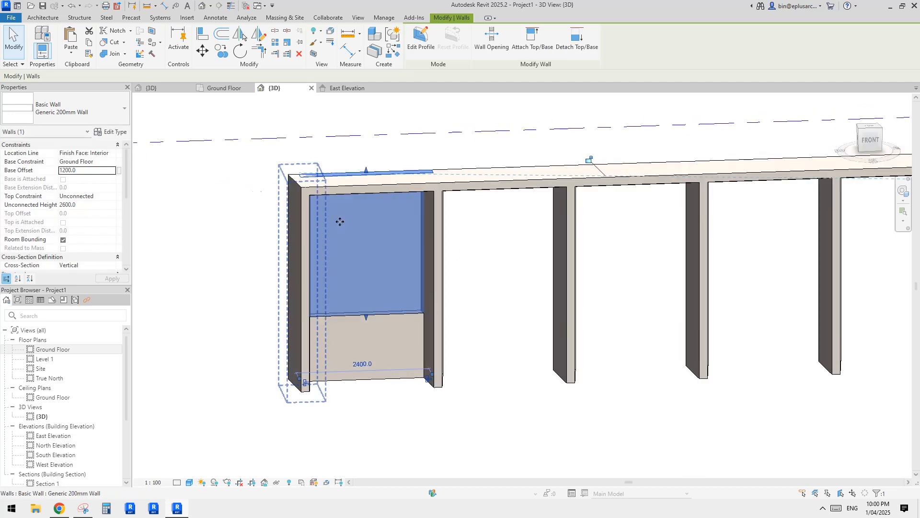
{"action": "left_click", "coordinate": [98, 102]}
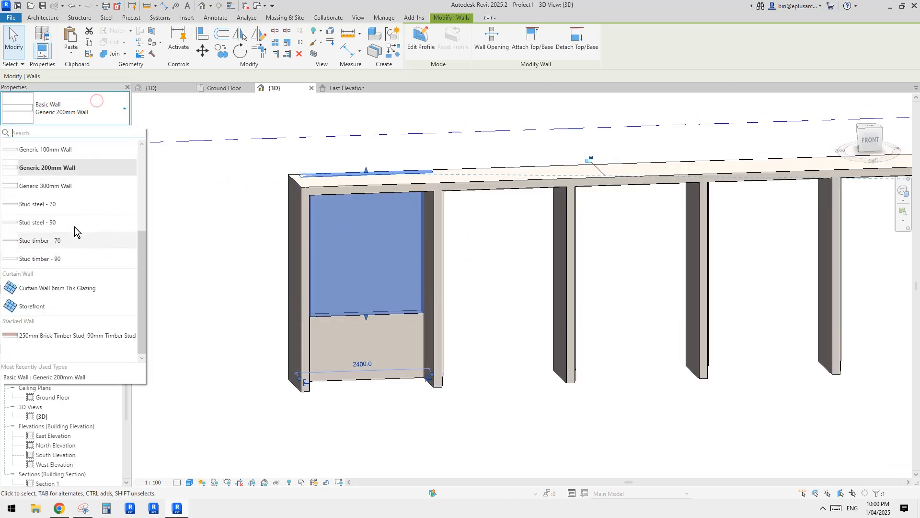
{"action": "left_click", "coordinate": [37, 307]}
{"action": "middle_click_drag", "start_coordinate": [375, 257], "coordinate": [373, 246], "text": "shift"}
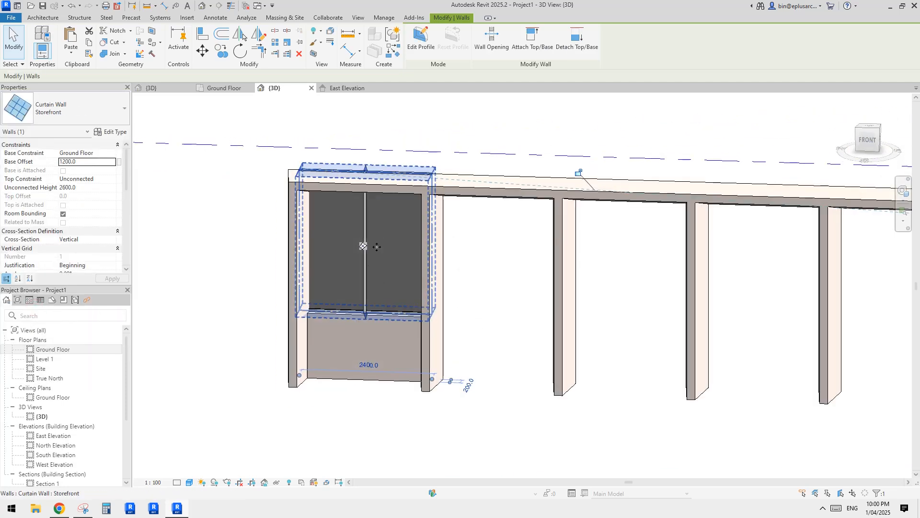
Step: Duplicate the curtain wall type as Storefront 2 and set its curtain panel to System Panel : Glazed
{"action": "left_click", "coordinate": [117, 136]}
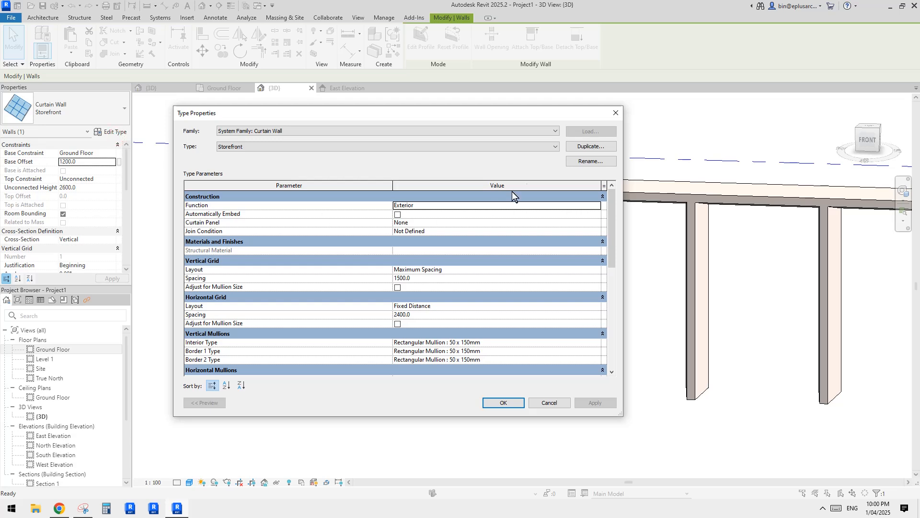
{"action": "left_click", "coordinate": [583, 146]}
{"action": "left_click", "coordinate": [418, 307]}
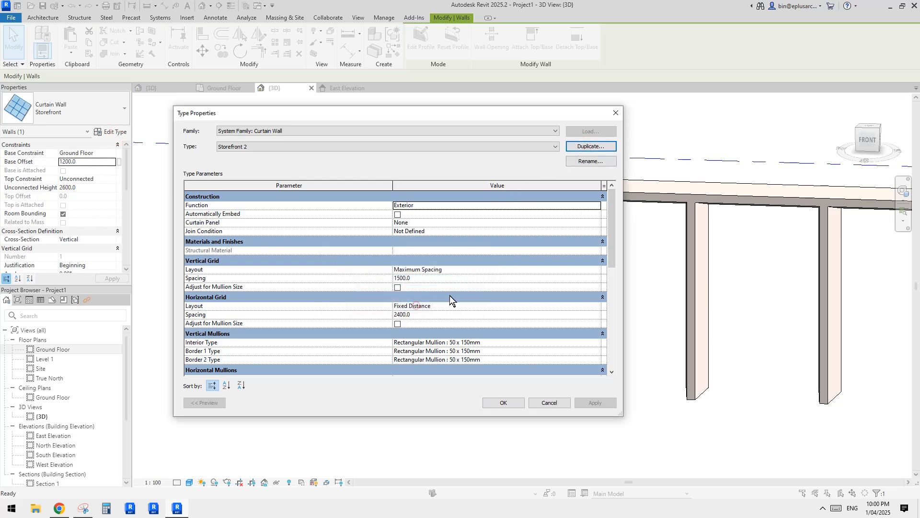
{"action": "left_click", "coordinate": [438, 221]}
{"action": "left_click", "coordinate": [596, 223]}
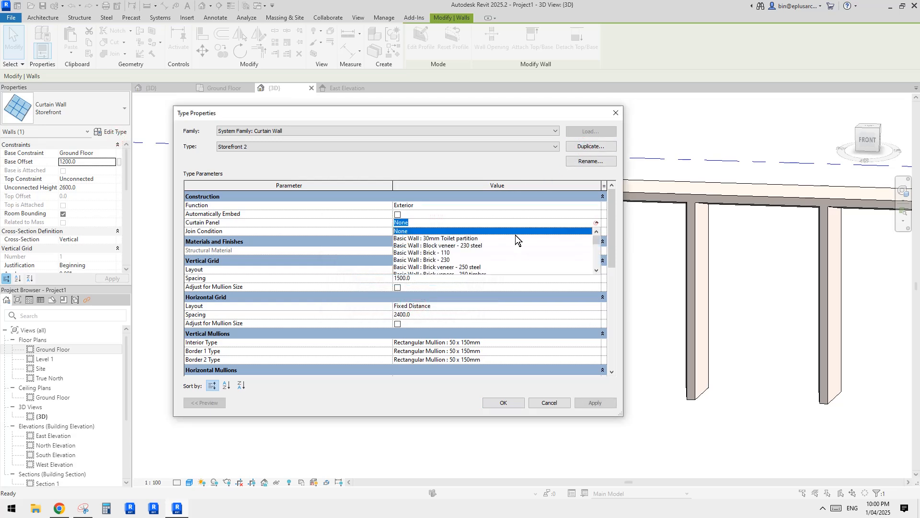
{"action": "scroll", "coordinate": [479, 254], "scroll_direction": "down", "scroll_amount": 5}
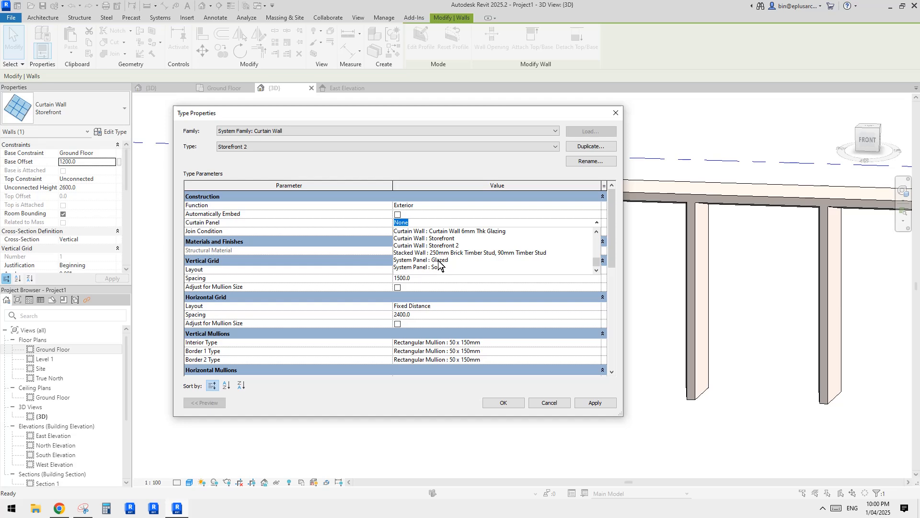
{"action": "left_click", "coordinate": [439, 261]}
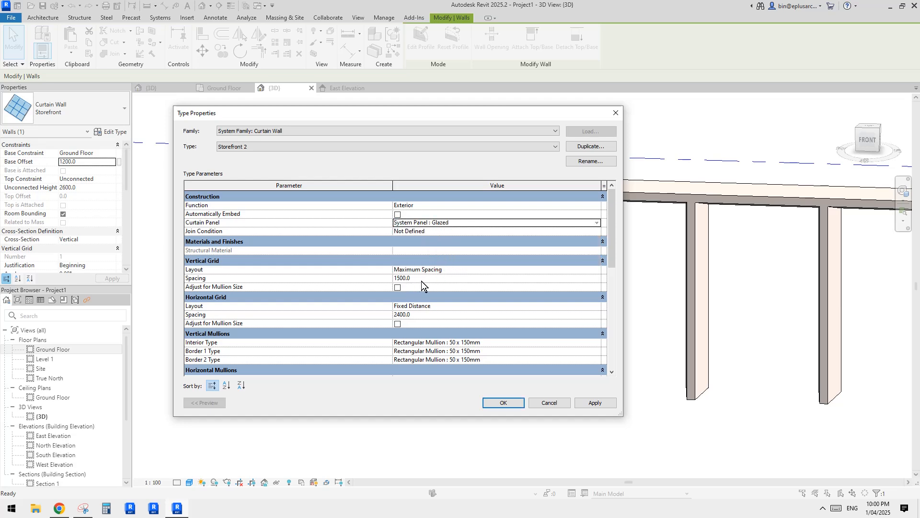
Step: Set Storefront 2's vertical and horizontal grid layouts to None and delete the gridlines left in the wall
{"action": "left_click", "coordinate": [496, 269]}
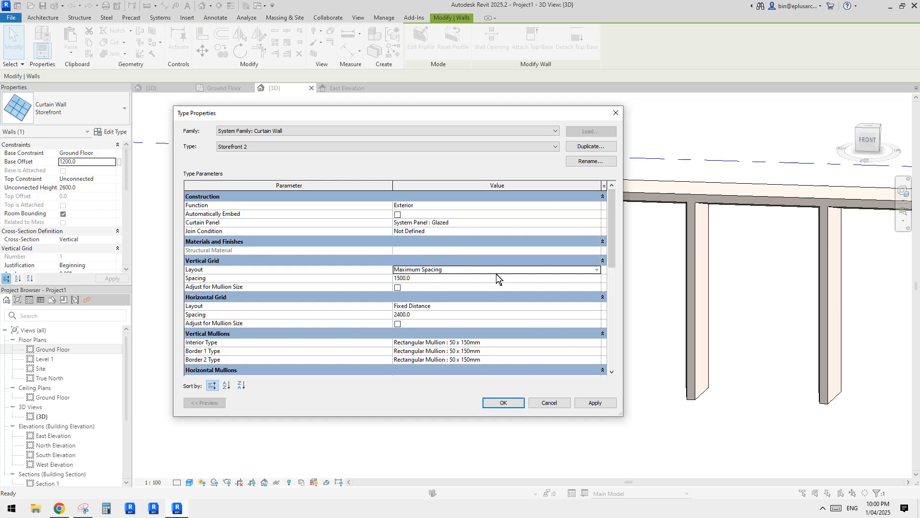
{"action": "left_click", "coordinate": [596, 269]}
{"action": "left_click", "coordinate": [428, 278]}
{"action": "left_click", "coordinate": [491, 307]}
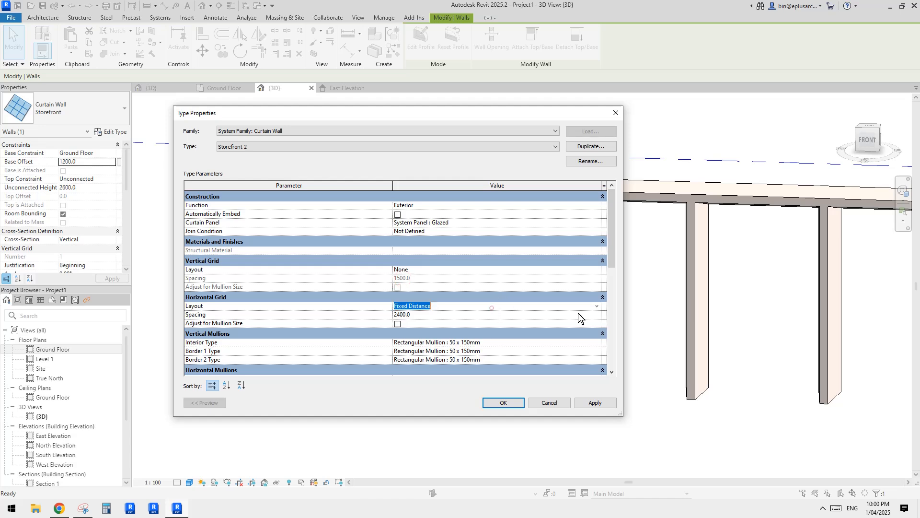
{"action": "left_click", "coordinate": [596, 307]}
{"action": "left_click", "coordinate": [415, 315]}
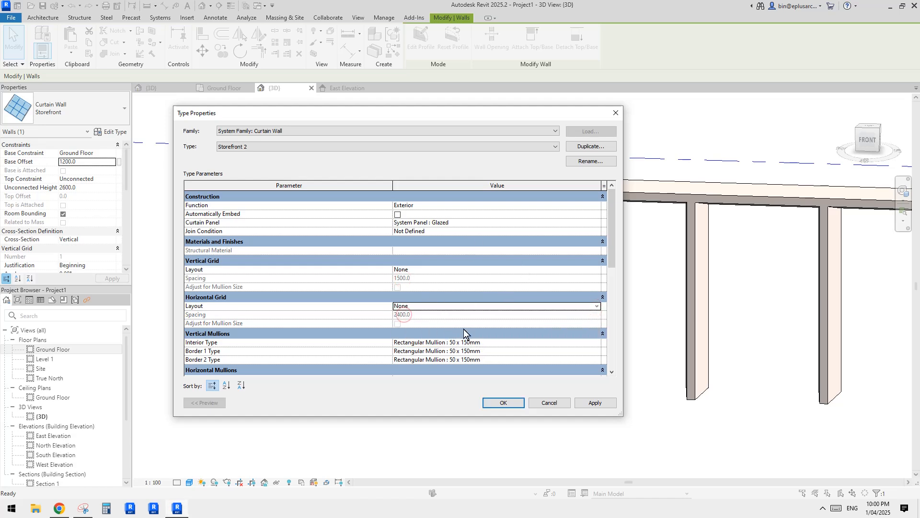
{"action": "left_click_drag", "start_coordinate": [608, 252], "coordinate": [608, 302]}
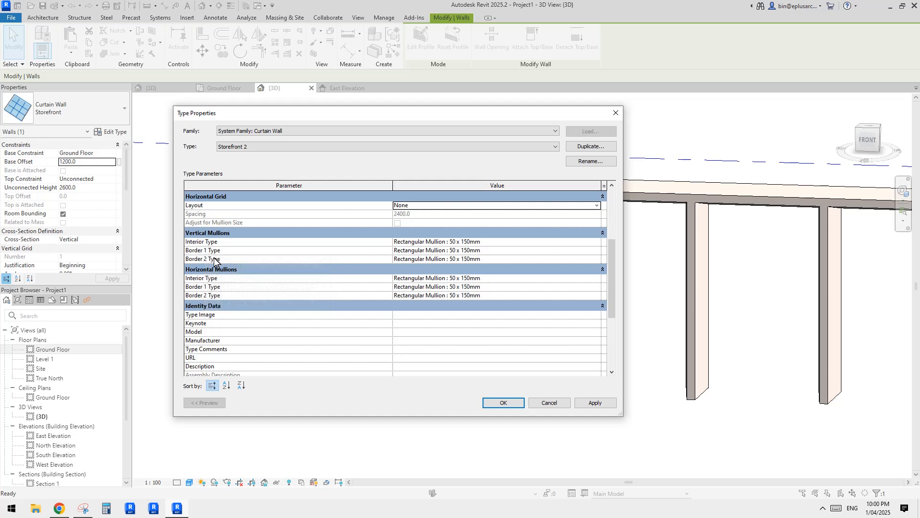
{"action": "left_click", "coordinate": [501, 403]}
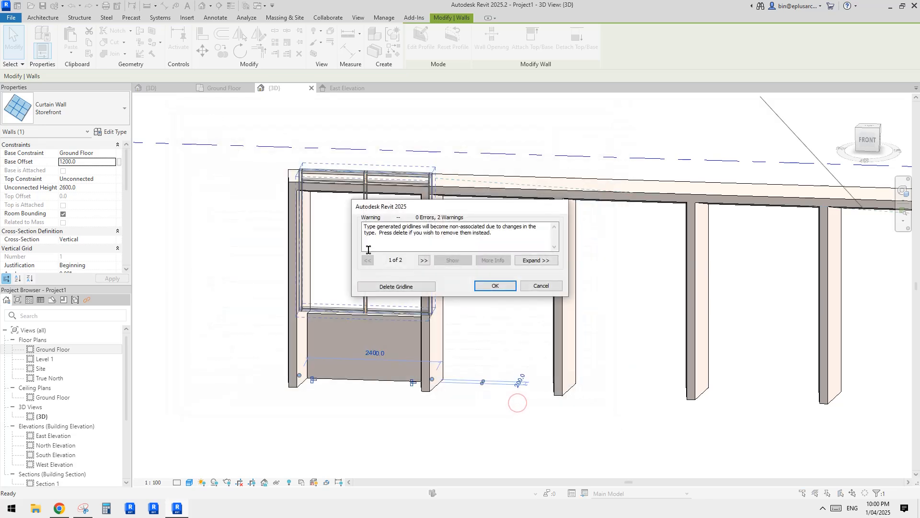
{"action": "left_click", "coordinate": [403, 286]}
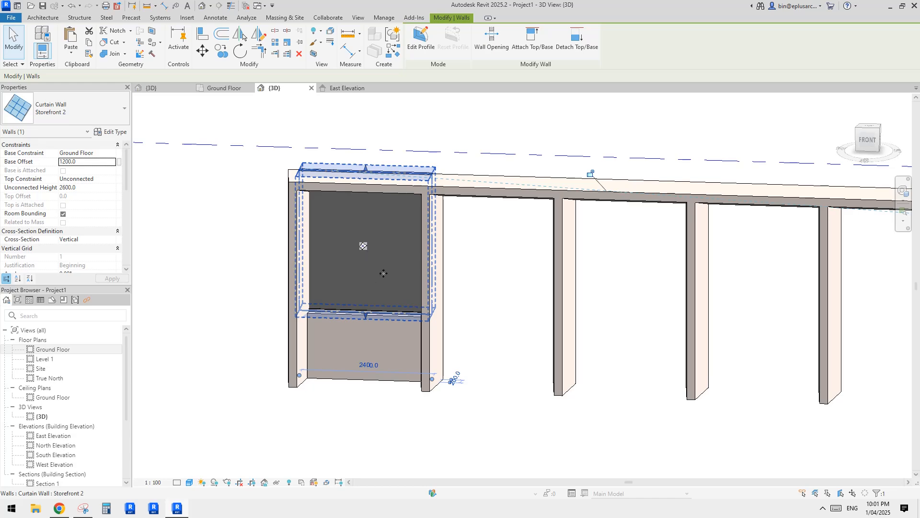
Step: Open the Ground Floor plan view at the bay with the new curtain wall and clear the selection
{"action": "scroll", "coordinate": [384, 273], "scroll_direction": "up", "scroll_amount": 5}
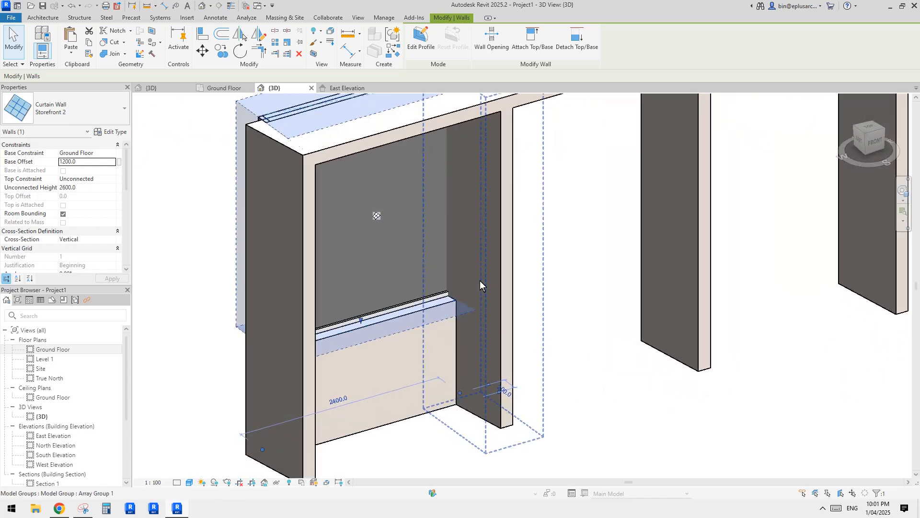
{"action": "scroll", "coordinate": [479, 280], "scroll_direction": "down", "scroll_amount": 4}
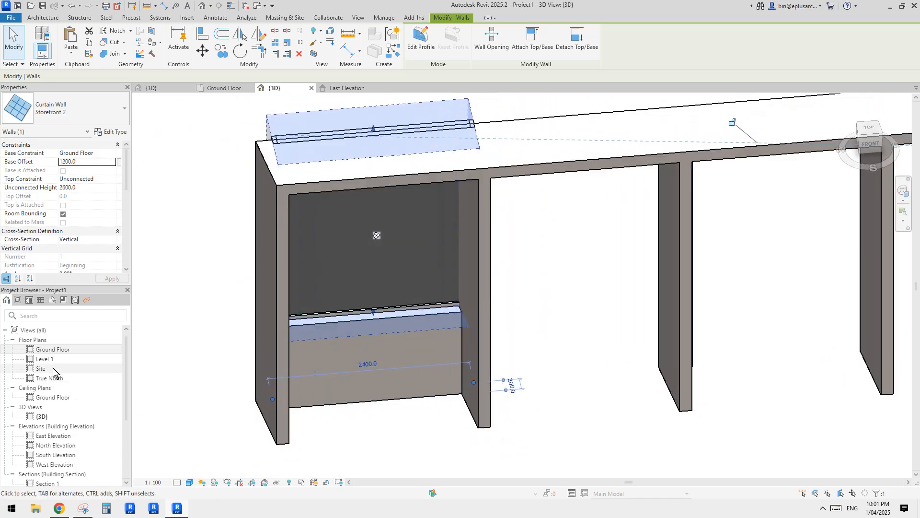
{"action": "double_click", "coordinate": [54, 350]}
{"action": "scroll", "coordinate": [551, 302], "scroll_direction": "up", "scroll_amount": 2}
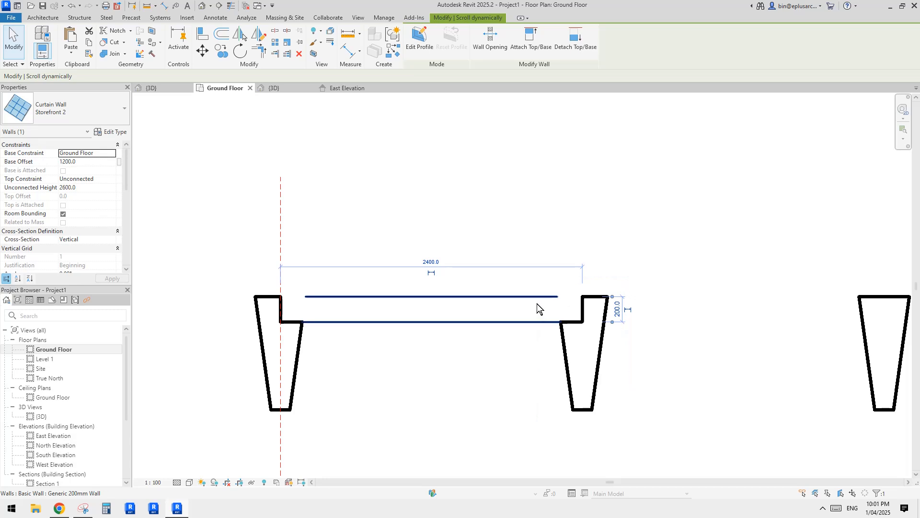
{"action": "key", "text": "Escape"}
{"action": "scroll", "coordinate": [479, 311], "scroll_direction": "down", "scroll_amount": 1}
{"action": "scroll", "coordinate": [464, 299], "scroll_direction": "down", "scroll_amount": 2}
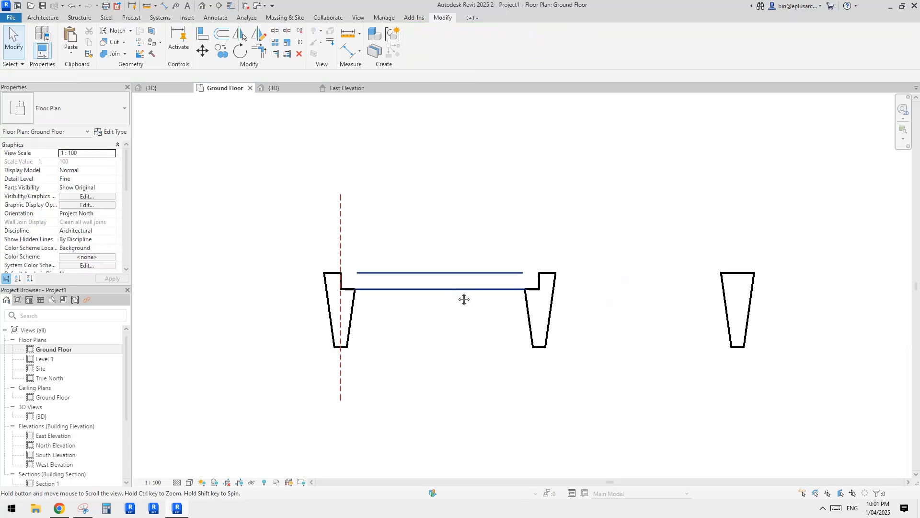
{"action": "middle_click_drag", "start_coordinate": [449, 297], "coordinate": [422, 295]}
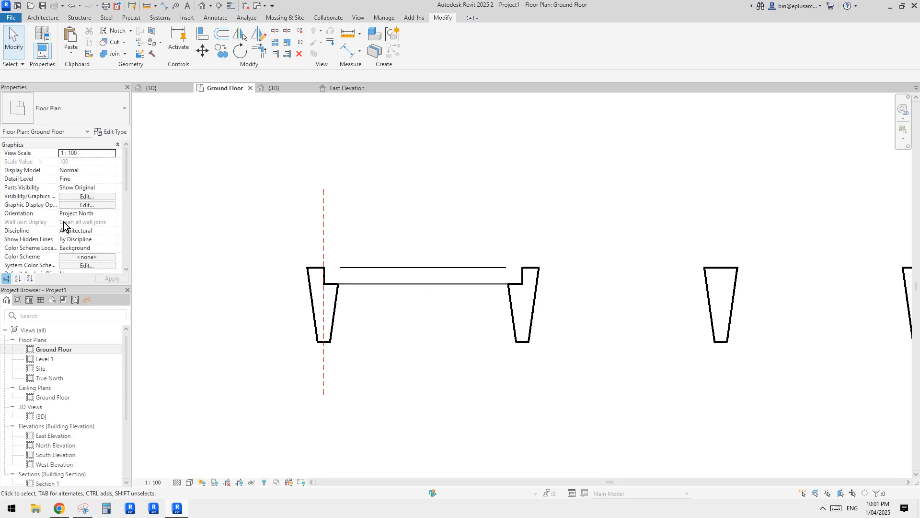
Step: Set the cut plane offset in the Ground Floor plan's view range to 1500
{"action": "scroll", "coordinate": [72, 228], "scroll_direction": "down", "scroll_amount": 3}
{"action": "scroll", "coordinate": [91, 201], "scroll_direction": "up", "scroll_amount": 2}
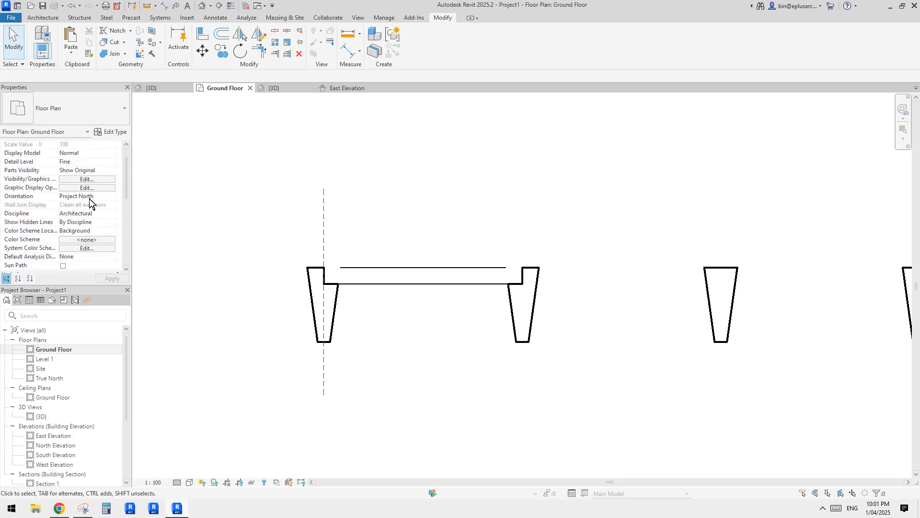
{"action": "scroll", "coordinate": [90, 214], "scroll_direction": "down", "scroll_amount": 4}
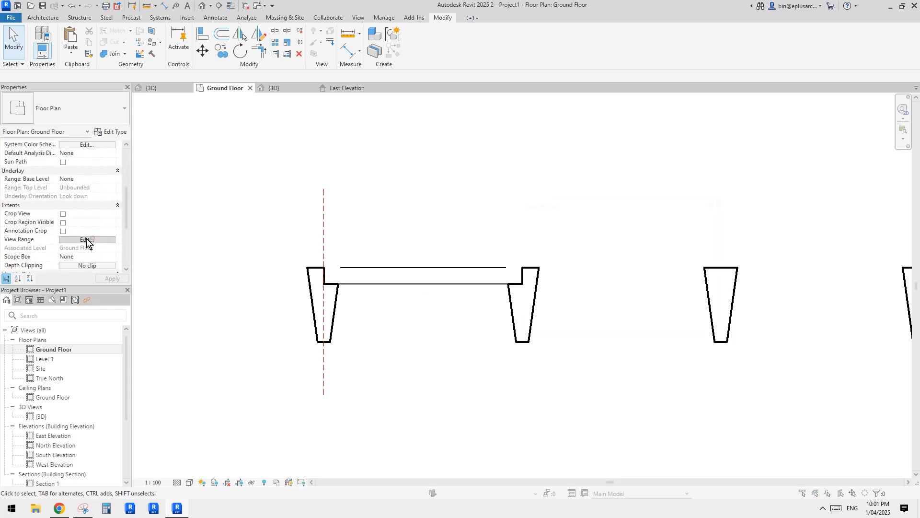
{"action": "left_click", "coordinate": [88, 239]}
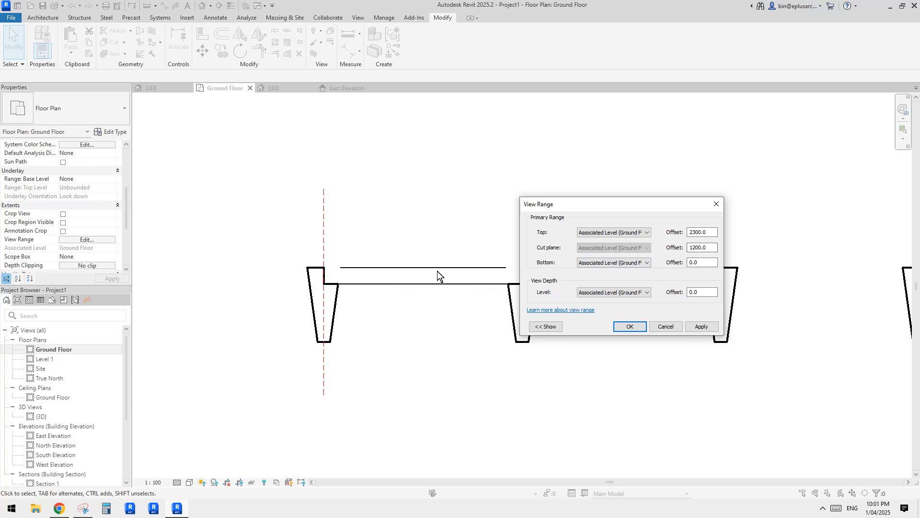
{"action": "double_click", "coordinate": [692, 247]}
{"action": "type", "text": "1000"}
{"action": "left_click", "coordinate": [632, 326]}
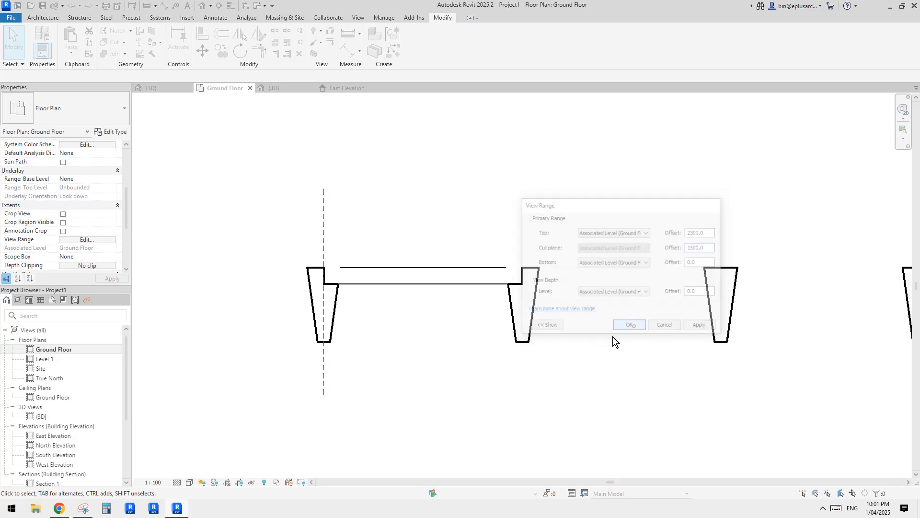
Step: Pull both ends of the Storefront 2 curtain wall in to the adjacent column faces, making it 2000 long
{"action": "scroll", "coordinate": [465, 275], "scroll_direction": "up", "scroll_amount": 2}
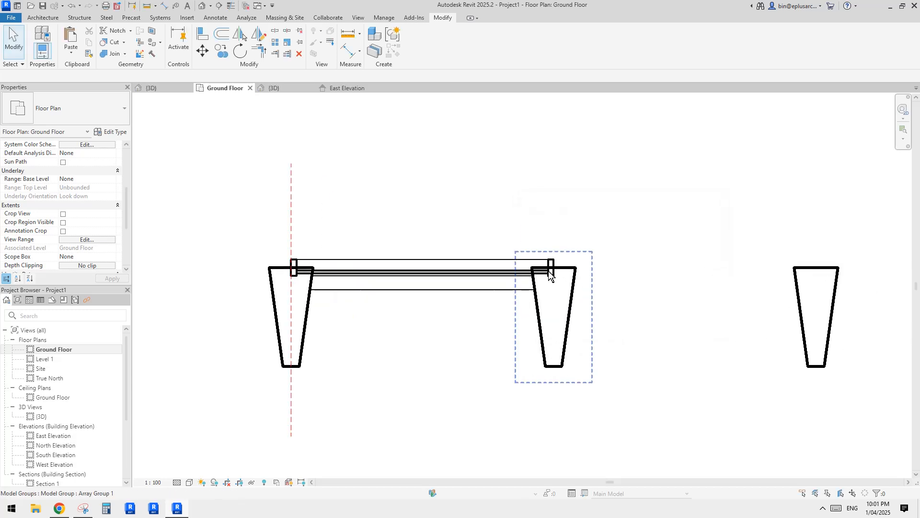
{"action": "left_click", "coordinate": [436, 269]}
{"action": "scroll", "coordinate": [342, 271], "scroll_direction": "up", "scroll_amount": 1}
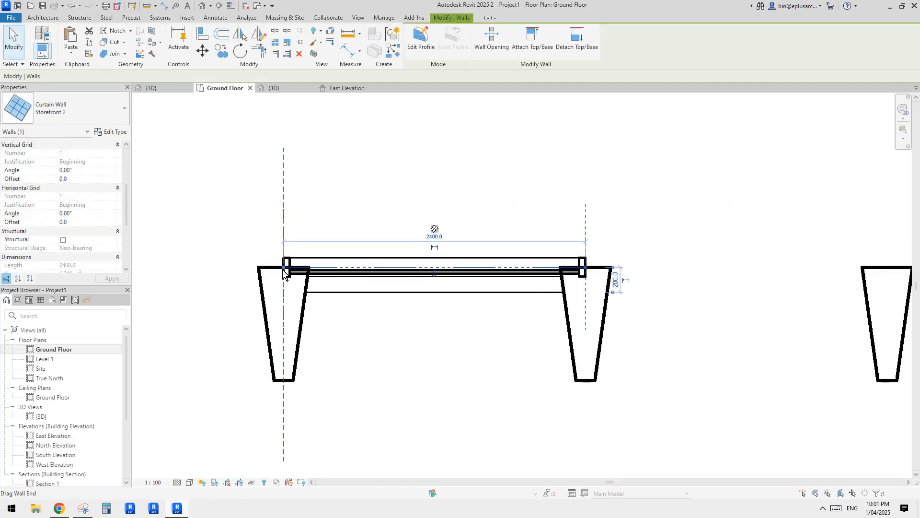
{"action": "left_click_drag", "start_coordinate": [283, 268], "coordinate": [310, 267]}
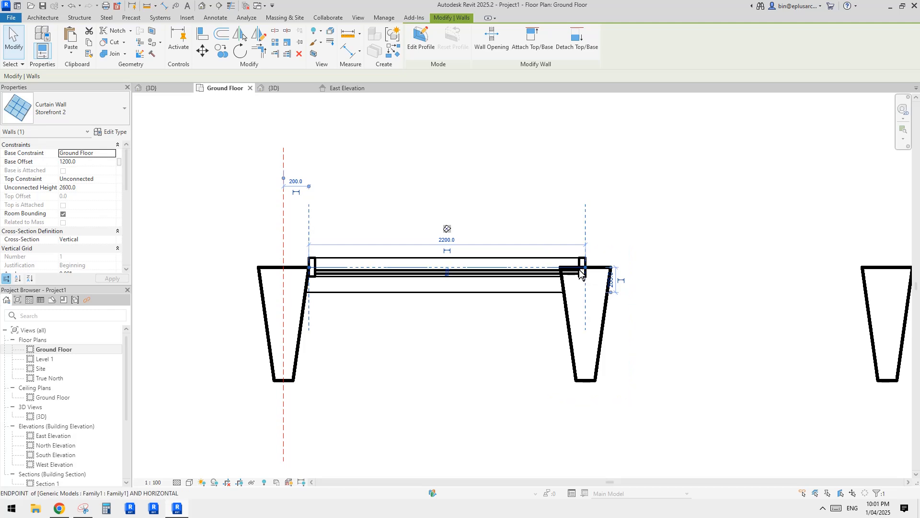
{"action": "left_click_drag", "start_coordinate": [585, 268], "coordinate": [560, 267]}
Step: Move the curtain wall so the outer edge of its mullions lines up with the columns' wide outer face
{"action": "key", "text": "m"}
{"action": "key", "text": "v"}
{"action": "scroll", "coordinate": [314, 257], "scroll_direction": "up", "scroll_amount": 2}
{"action": "left_click", "coordinate": [306, 259]}
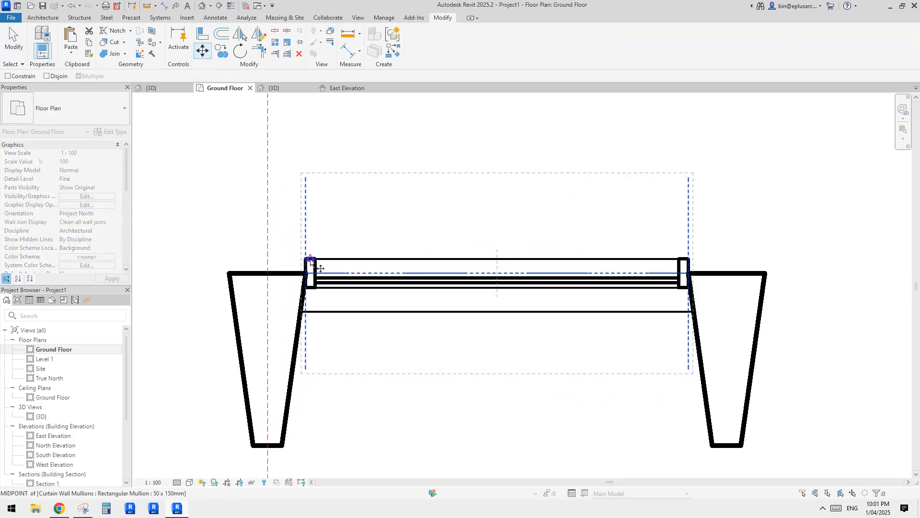
{"action": "left_click", "coordinate": [307, 269]}
{"action": "scroll", "coordinate": [436, 245], "scroll_direction": "down", "scroll_amount": 3}
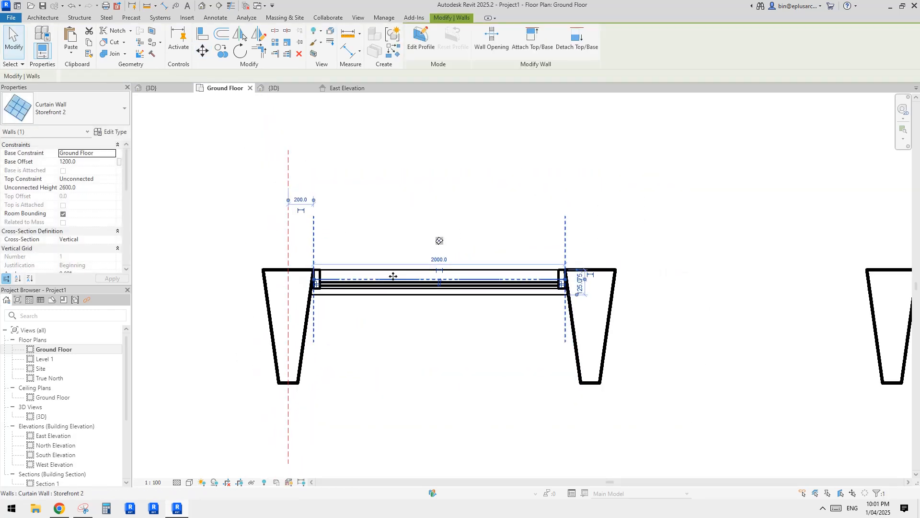
{"action": "key", "text": "Escape"}
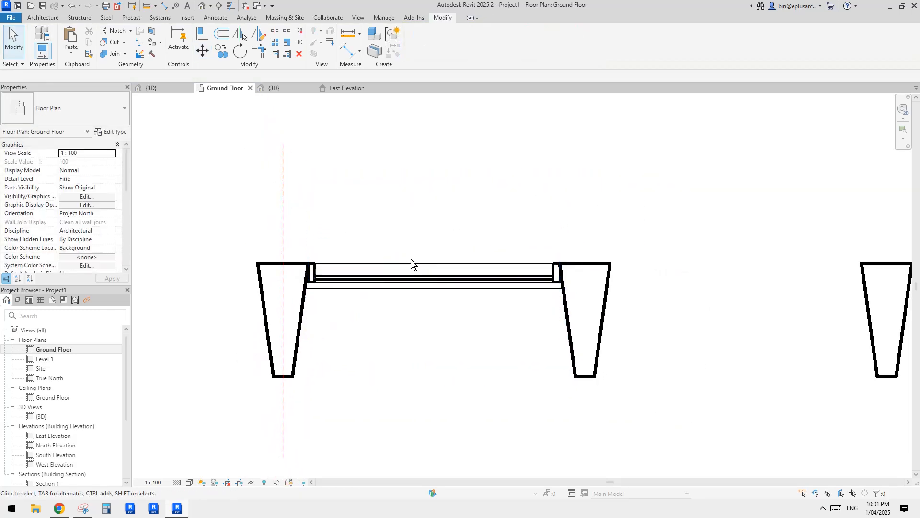
Step: Set the offset of the curtain wall's Glazed system panel type to 0
{"action": "left_click", "coordinate": [362, 279]}
{"action": "scroll", "coordinate": [403, 280], "scroll_direction": "up", "scroll_amount": 2}
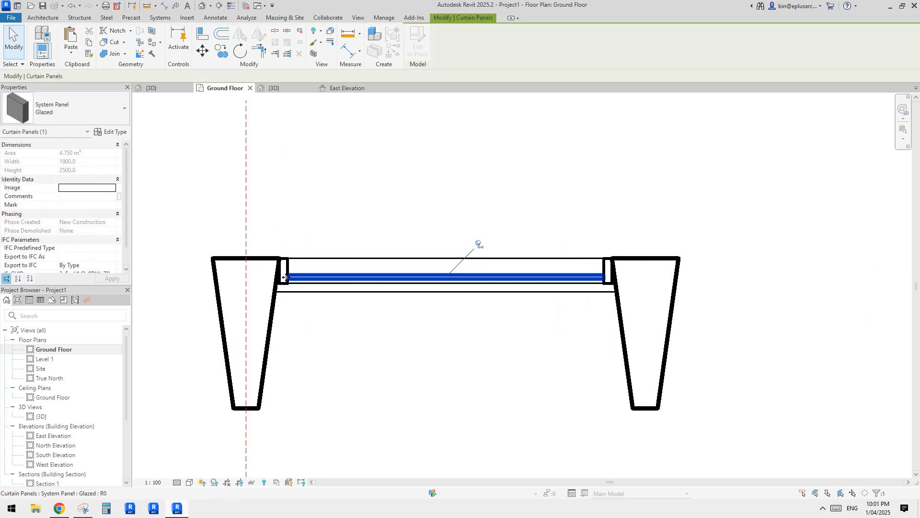
{"action": "middle_click_drag", "start_coordinate": [297, 278], "coordinate": [300, 278]}
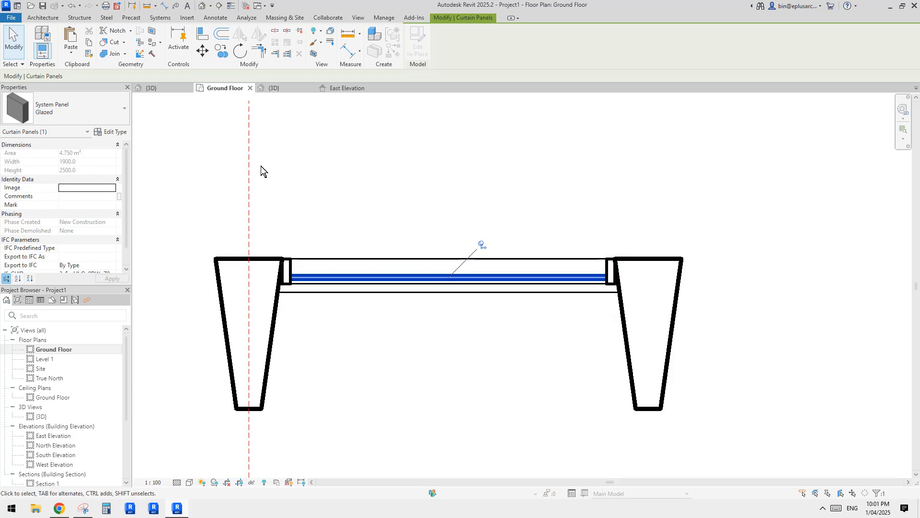
{"action": "scroll", "coordinate": [88, 203], "scroll_direction": "down", "scroll_amount": 1}
{"action": "left_click", "coordinate": [110, 131]}
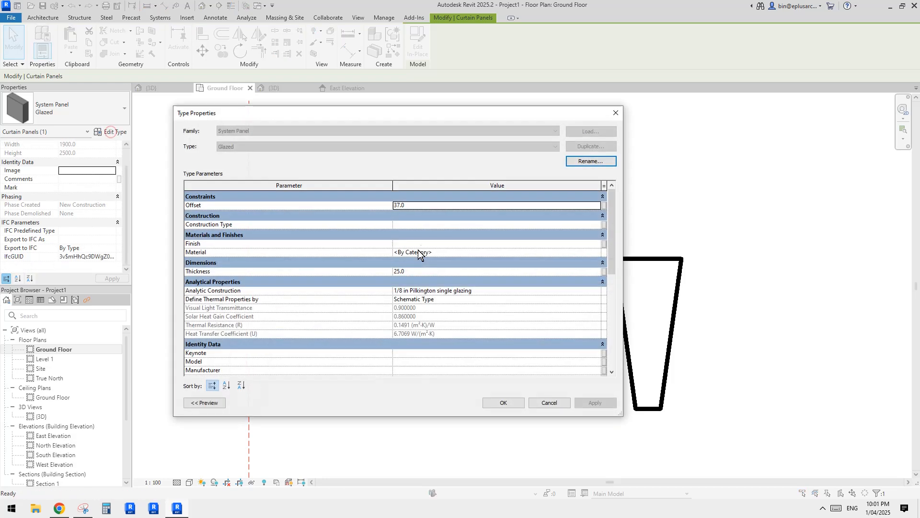
{"action": "left_click", "coordinate": [420, 205]}
{"action": "double_click", "coordinate": [420, 206]}
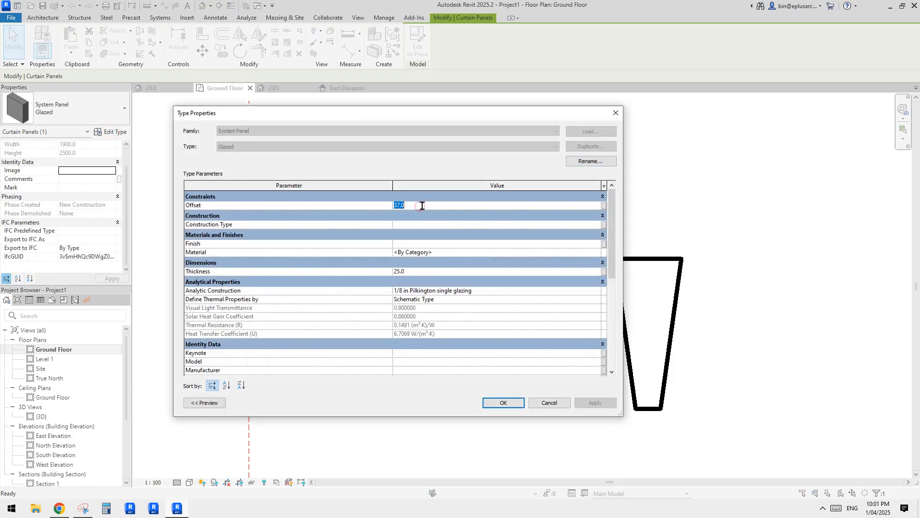
{"action": "type", "text": "0"}
{"action": "left_click", "coordinate": [355, 219]}
{"action": "left_click", "coordinate": [354, 220]}
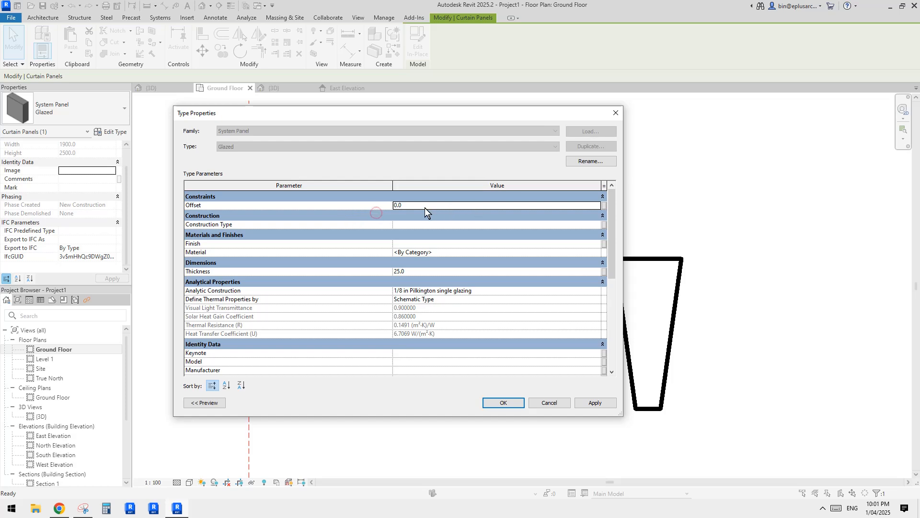
Step: Assign glass as the Glazed panel type's material and apply the type changes
{"action": "left_click", "coordinate": [449, 253]}
{"action": "type", "text": "glass"}
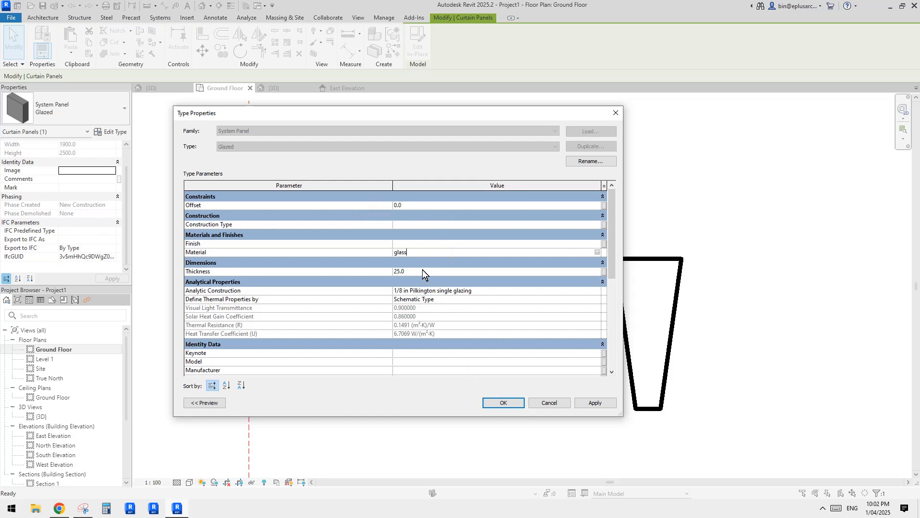
{"action": "left_click", "coordinate": [503, 403]}
{"action": "left_click", "coordinate": [501, 436]}
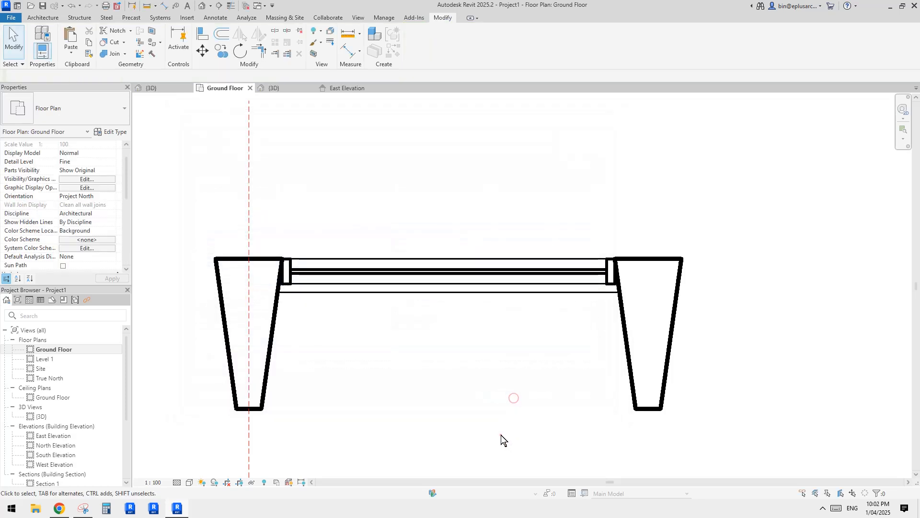
Step: Open the 3D view and pull the curtain wall's top edge down to the underside of the beam
{"action": "left_click", "coordinate": [201, 8]}
{"action": "middle_click_drag", "start_coordinate": [485, 179], "coordinate": [460, 128], "text": "shift"}
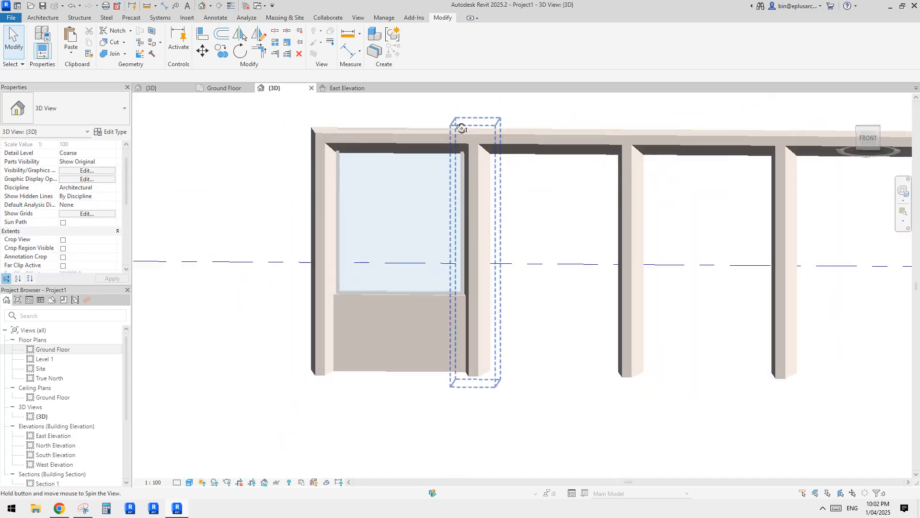
{"action": "left_click", "coordinate": [414, 180]}
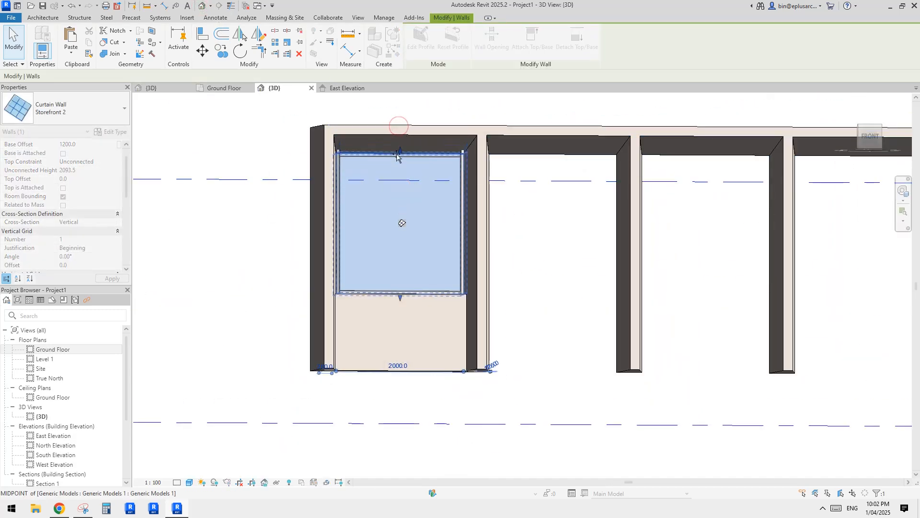
{"action": "key", "text": "Escape"}
Step: Examine the glazed bay in 3D and compare it with the reference facade photo on Reddit in Chrome
{"action": "middle_click_drag", "start_coordinate": [526, 217], "coordinate": [603, 326], "text": "shift"}
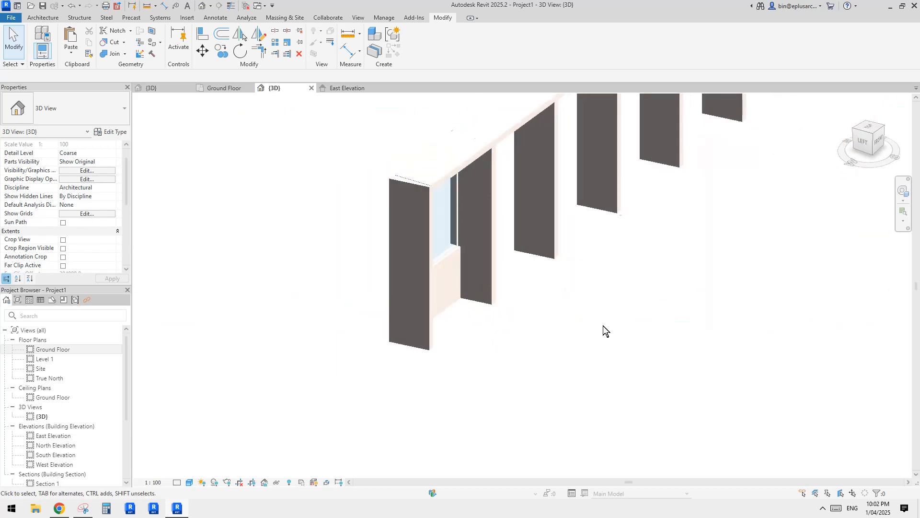
{"action": "scroll", "coordinate": [602, 326], "scroll_direction": "down", "scroll_amount": 2}
{"action": "middle_click_drag", "start_coordinate": [556, 261], "coordinate": [369, 291]}
{"action": "scroll", "coordinate": [427, 293], "scroll_direction": "up", "scroll_amount": 4}
{"action": "middle_click_drag", "start_coordinate": [427, 294], "coordinate": [415, 314]}
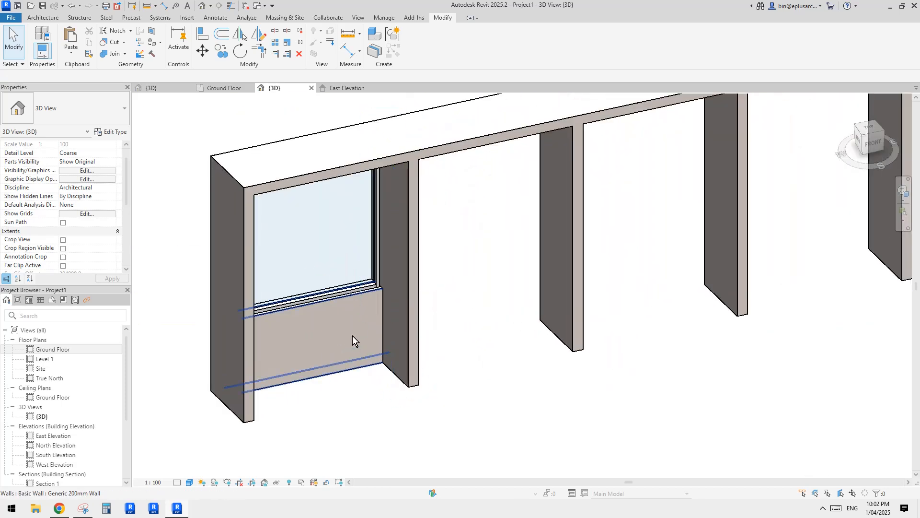
{"action": "scroll", "coordinate": [346, 350], "scroll_direction": "down", "scroll_amount": 2}
{"action": "scroll", "coordinate": [364, 312], "scroll_direction": "down", "scroll_amount": 2}
{"action": "middle_click_drag", "start_coordinate": [345, 317], "coordinate": [364, 322], "text": "shift"}
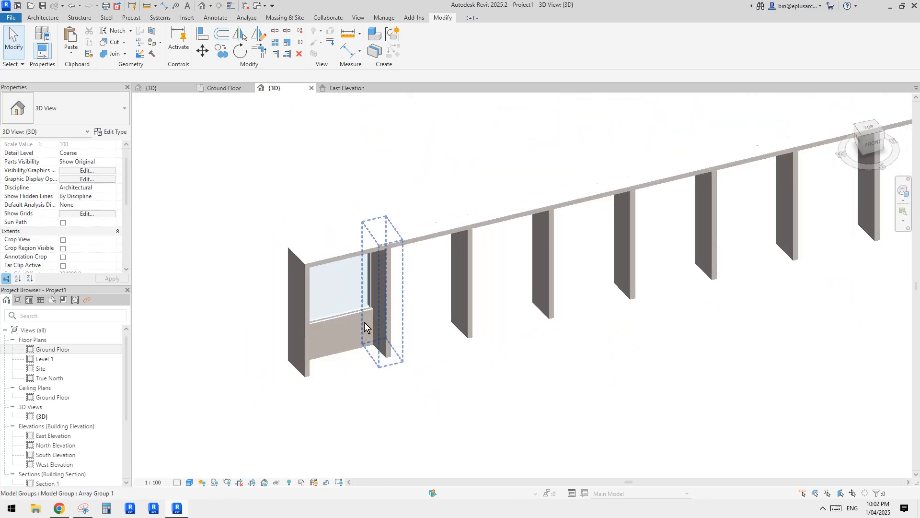
{"action": "scroll", "coordinate": [366, 323], "scroll_direction": "down", "scroll_amount": 1}
{"action": "middle_click_drag", "start_coordinate": [471, 336], "coordinate": [399, 325], "text": "shift"}
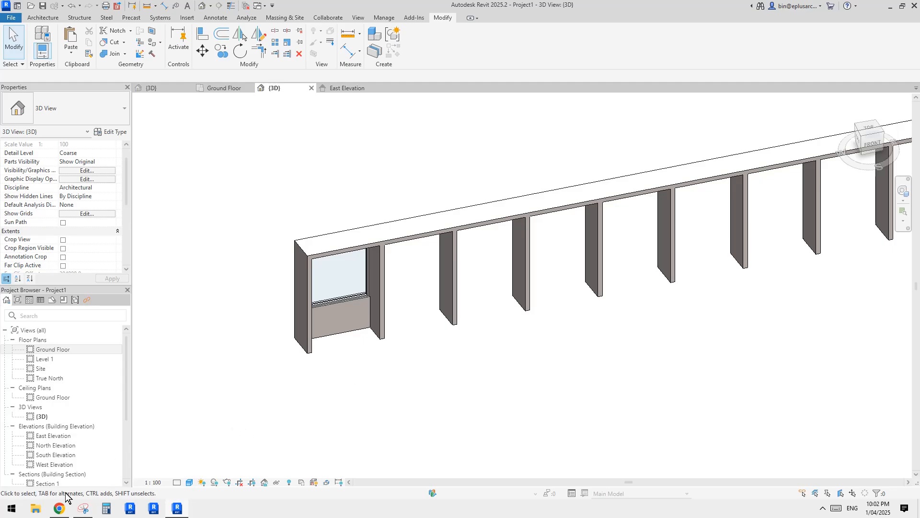
{"action": "left_click", "coordinate": [59, 508]}
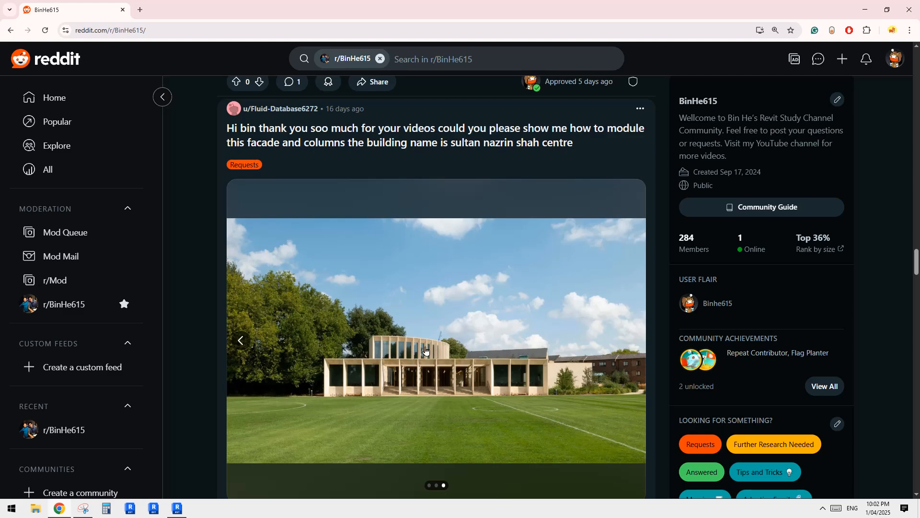
{"action": "left_click", "coordinate": [177, 508]}
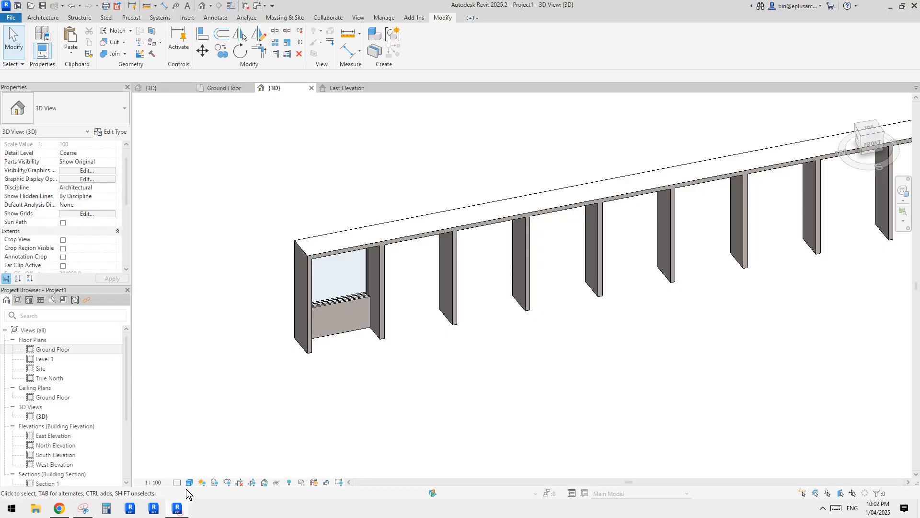
Step: Open the Ground Floor plan view
{"action": "left_click", "coordinate": [48, 350]}
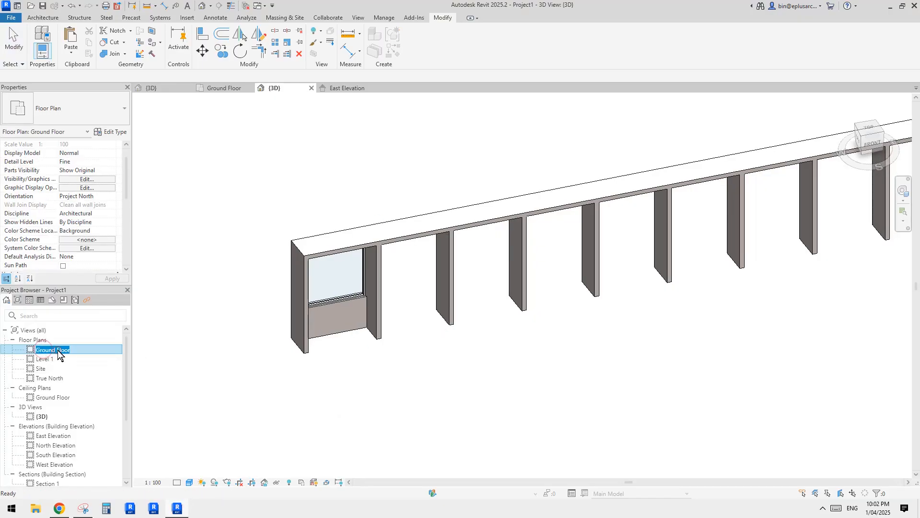
{"action": "left_click", "coordinate": [56, 351]}
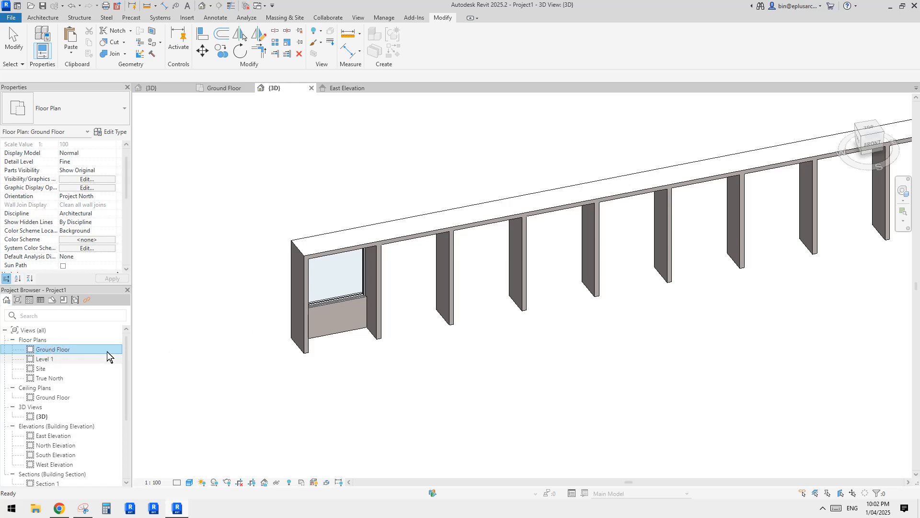
{"action": "double_click", "coordinate": [49, 349]}
{"action": "scroll", "coordinate": [373, 350], "scroll_direction": "down", "scroll_amount": 1}
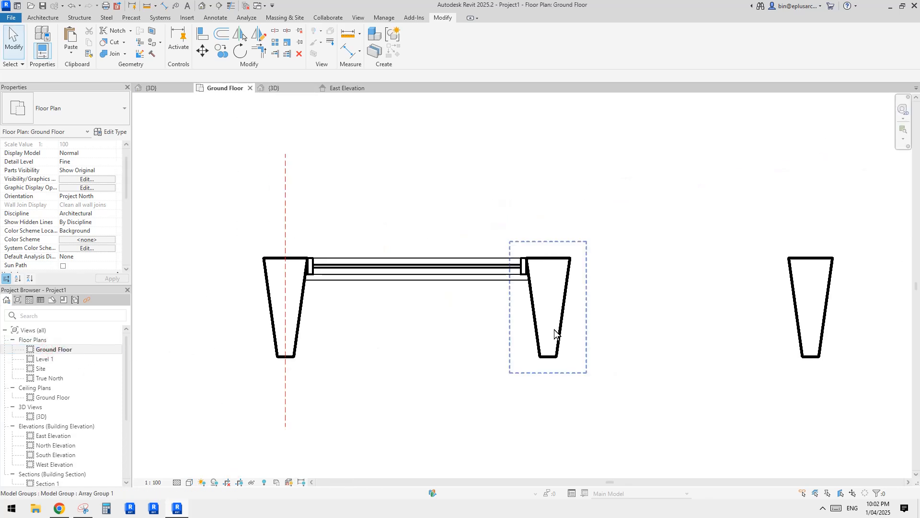
Step: Copy the first tapered column of the row to empty space about 5.1 m above the row in plan
{"action": "left_click", "coordinate": [552, 325]}
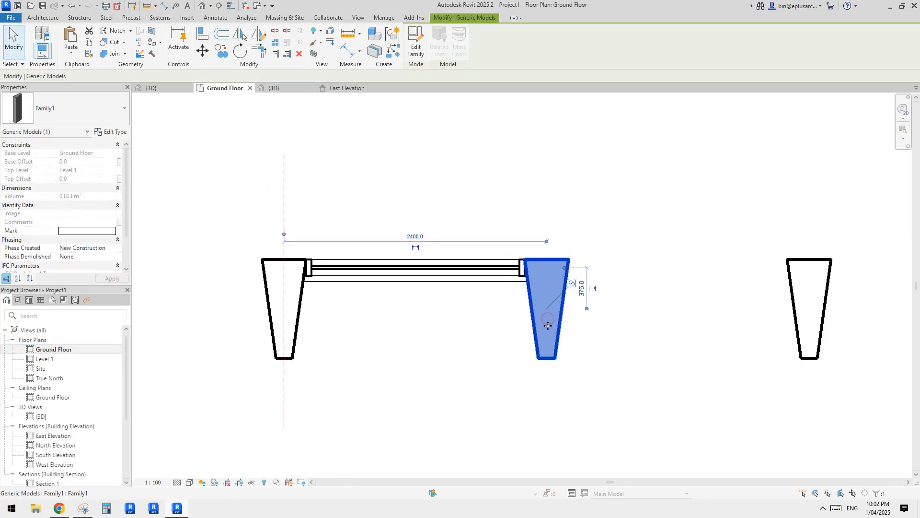
{"action": "key", "text": "Escape"}
{"action": "left_click", "coordinate": [296, 316]}
{"action": "scroll", "coordinate": [360, 285], "scroll_direction": "down", "scroll_amount": 2}
{"action": "middle_click_drag", "start_coordinate": [360, 285], "coordinate": [384, 246]}
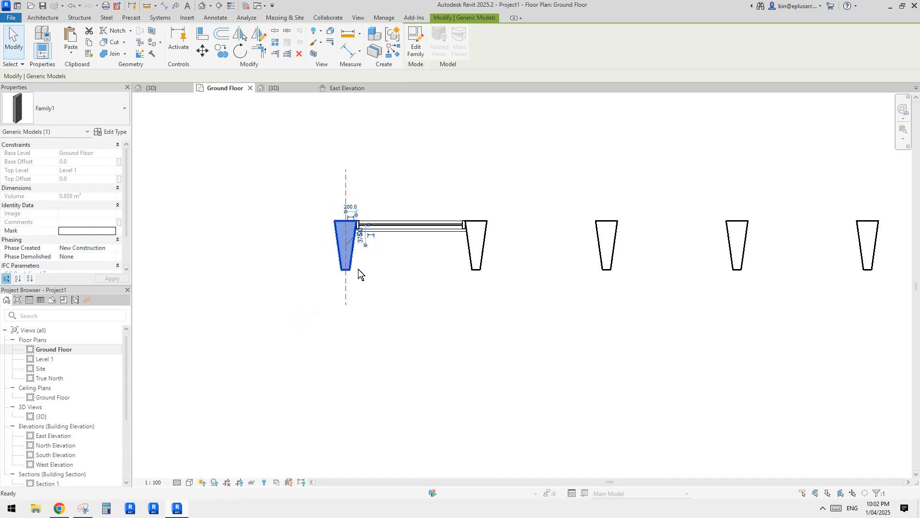
{"action": "key", "text": "c"}
{"action": "key", "text": "o"}
{"action": "left_click", "coordinate": [358, 270]}
{"action": "scroll", "coordinate": [426, 379], "scroll_direction": "down", "scroll_amount": 3}
{"action": "middle_click_drag", "start_coordinate": [436, 384], "coordinate": [448, 211]}
{"action": "scroll", "coordinate": [446, 267], "scroll_direction": "down", "scroll_amount": 5}
{"action": "middle_click_drag", "start_coordinate": [446, 267], "coordinate": [434, 209]}
{"action": "middle_click_drag", "start_coordinate": [454, 368], "coordinate": [446, 312]}
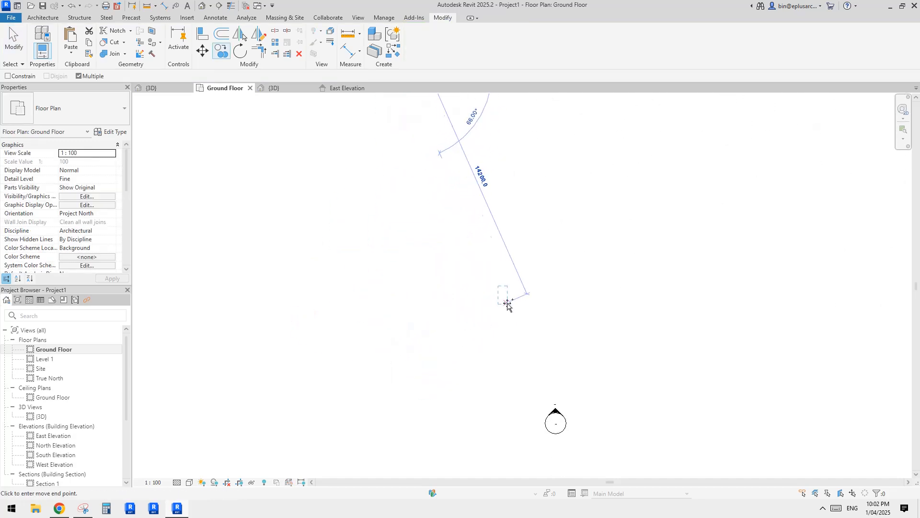
{"action": "middle_click_drag", "start_coordinate": [498, 182], "coordinate": [481, 317]}
{"action": "middle_click_drag", "start_coordinate": [463, 216], "coordinate": [493, 374]}
{"action": "key", "text": "Escape"}
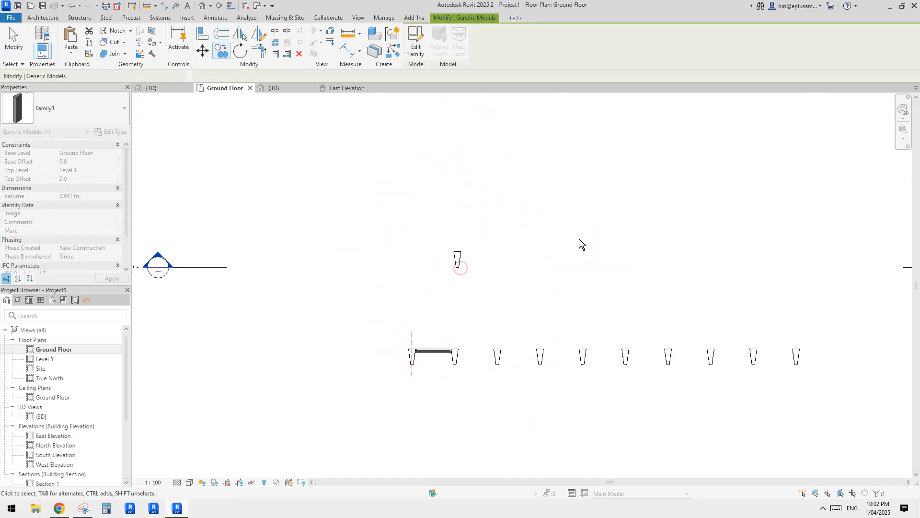
{"action": "key", "text": "Escape"}
Step: Draw a center-ends detail arc of 20000 radius sweeping about 75°, starting beside the copied column and curving upward
{"action": "middle_click_drag", "start_coordinate": [470, 170], "coordinate": [471, 220]}
{"action": "scroll", "coordinate": [466, 268], "scroll_direction": "down", "scroll_amount": 1}
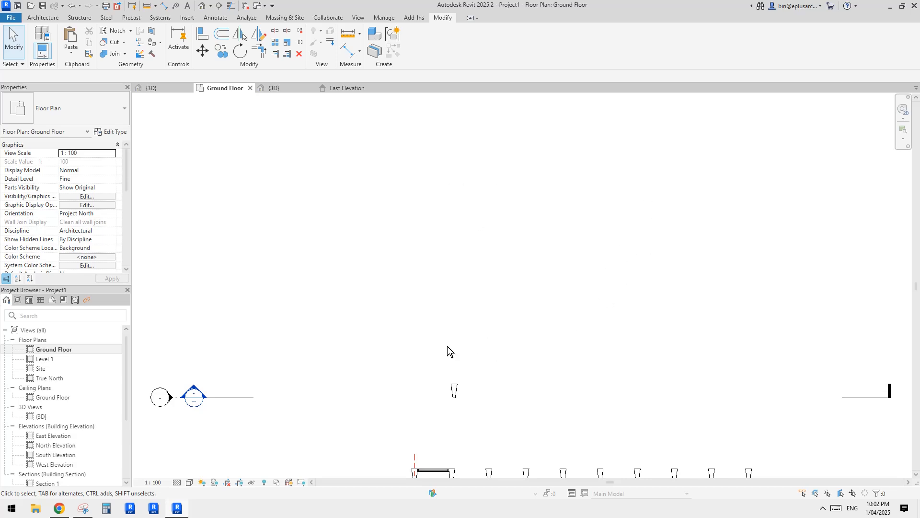
{"action": "middle_click_drag", "start_coordinate": [612, 252], "coordinate": [574, 283]}
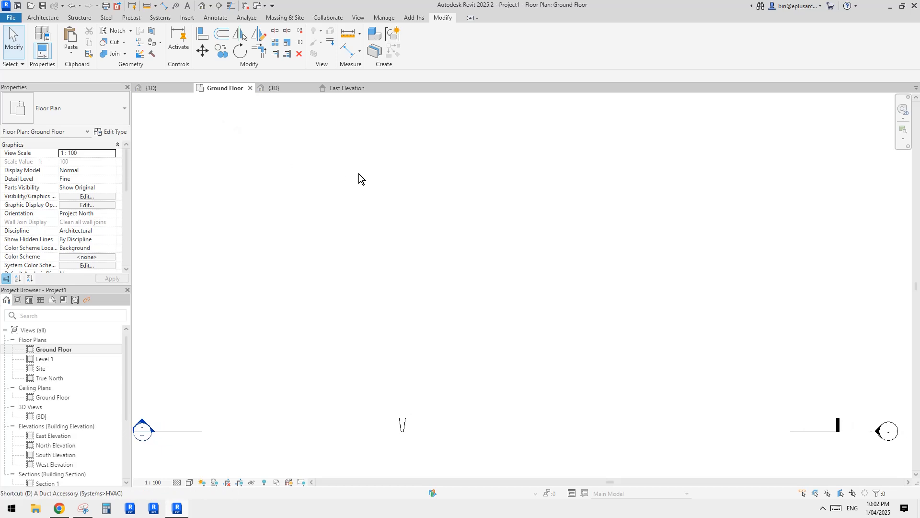
{"action": "key", "text": "d"}
{"action": "key", "text": "l"}
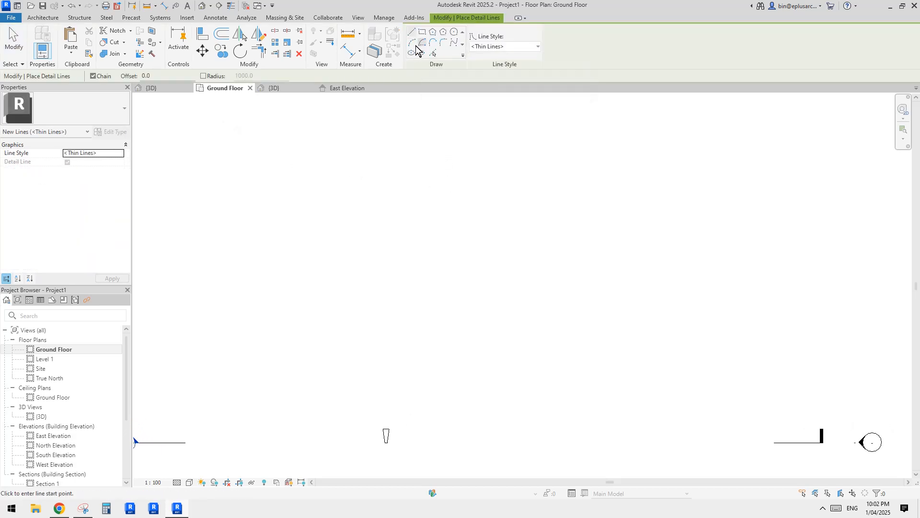
{"action": "left_click", "coordinate": [422, 44]}
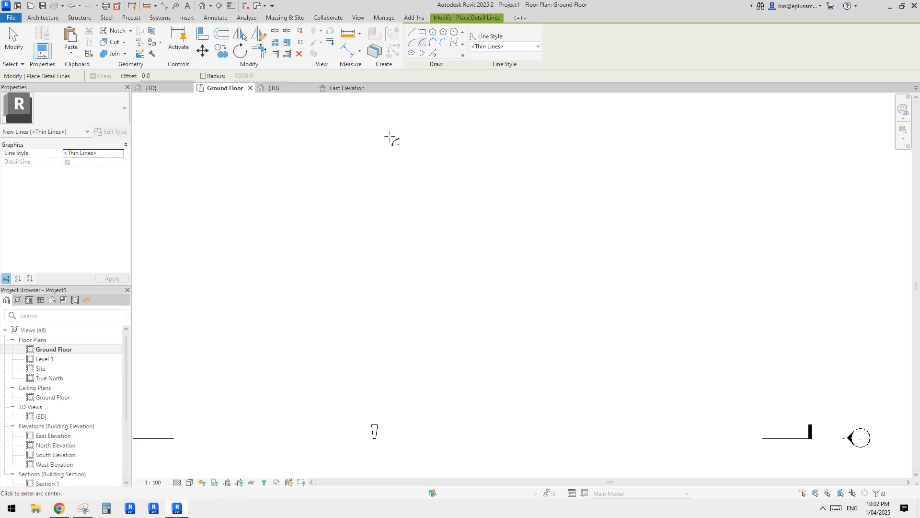
{"action": "left_click", "coordinate": [391, 138]}
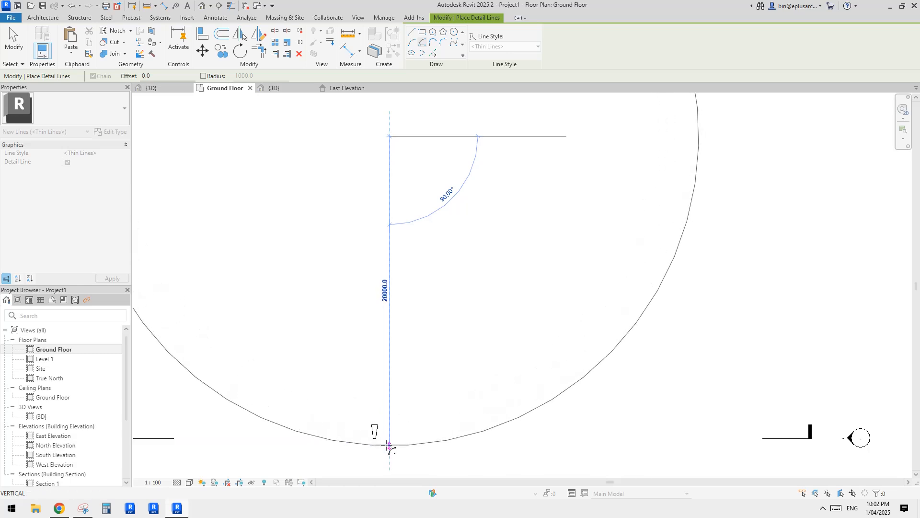
{"action": "left_click", "coordinate": [389, 446]}
{"action": "left_click", "coordinate": [718, 232]}
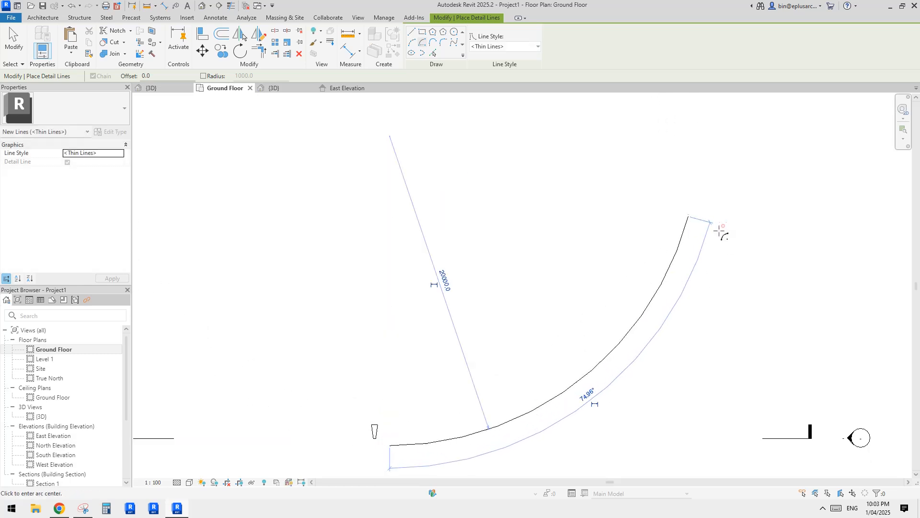
{"action": "scroll", "coordinate": [618, 253], "scroll_direction": "down", "scroll_amount": 2}
{"action": "key", "text": "Escape"}
{"action": "key", "text": "Escape"}
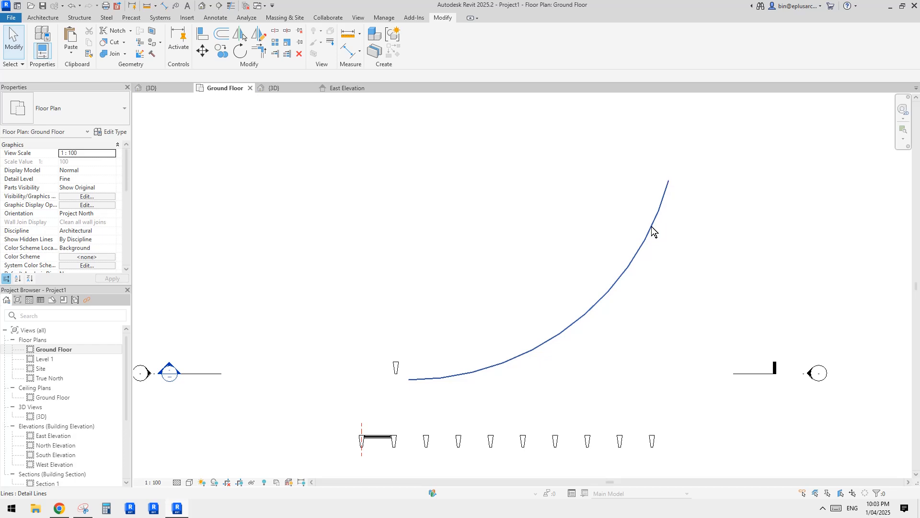
Step: Move the copied column so the midpoint of its wide edge sits on the arc's lower endpoint
{"action": "middle_click_drag", "start_coordinate": [429, 378], "coordinate": [439, 312]}
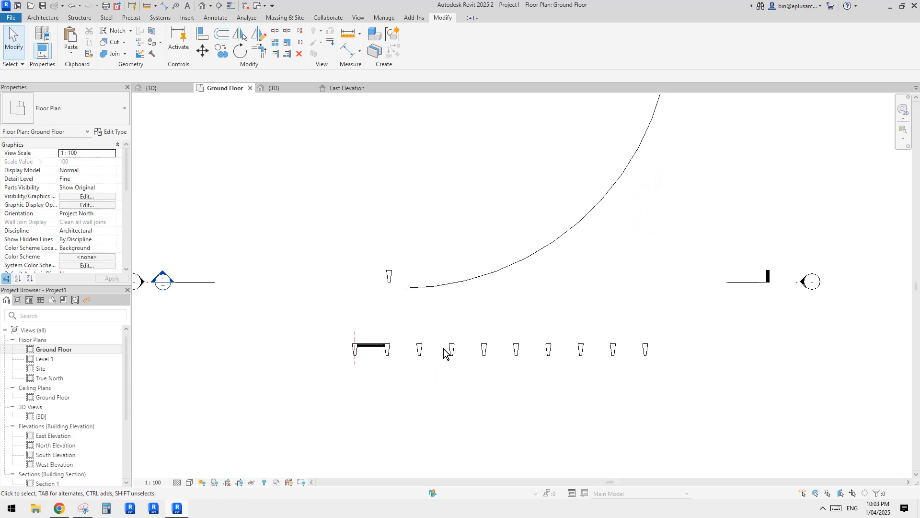
{"action": "middle_click_drag", "start_coordinate": [444, 354], "coordinate": [437, 403]}
{"action": "left_click", "coordinate": [383, 326]}
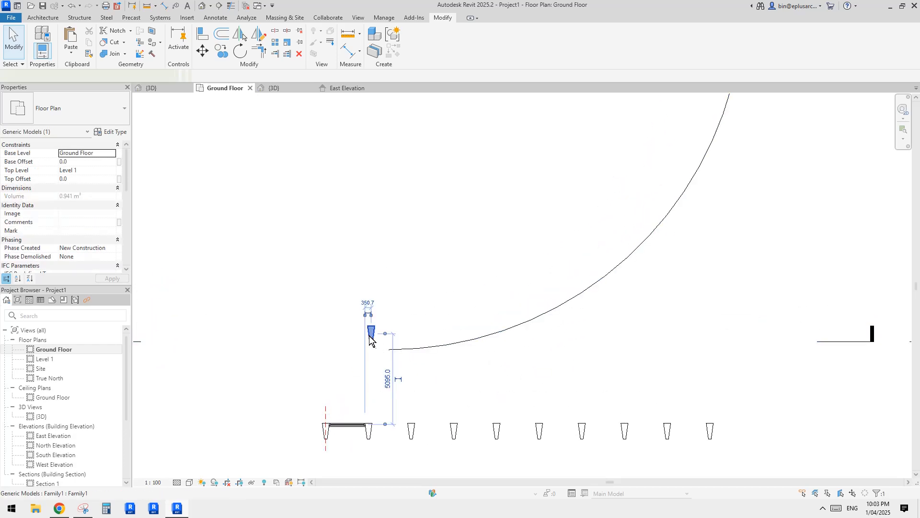
{"action": "scroll", "coordinate": [386, 331], "scroll_direction": "up", "scroll_amount": 3}
{"action": "scroll", "coordinate": [390, 331], "scroll_direction": "up", "scroll_amount": 1}
{"action": "left_click", "coordinate": [374, 320]}
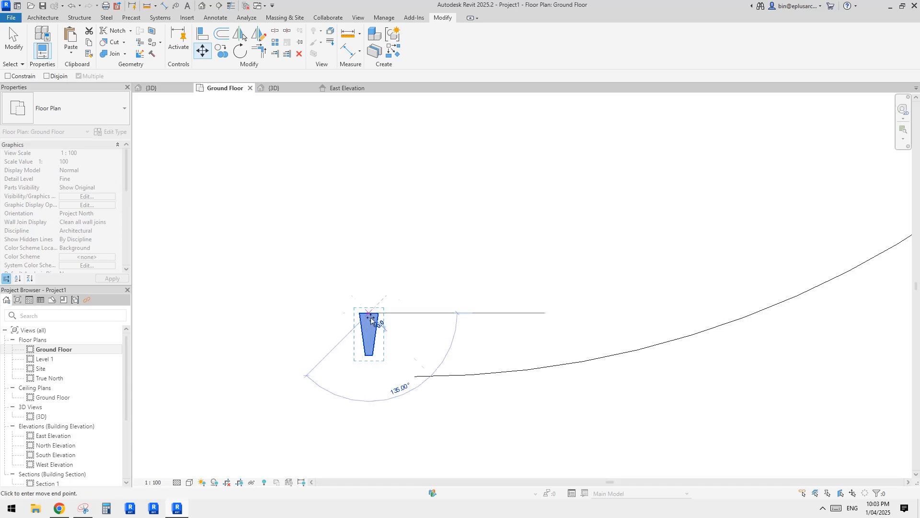
{"action": "key", "text": "Escape"}
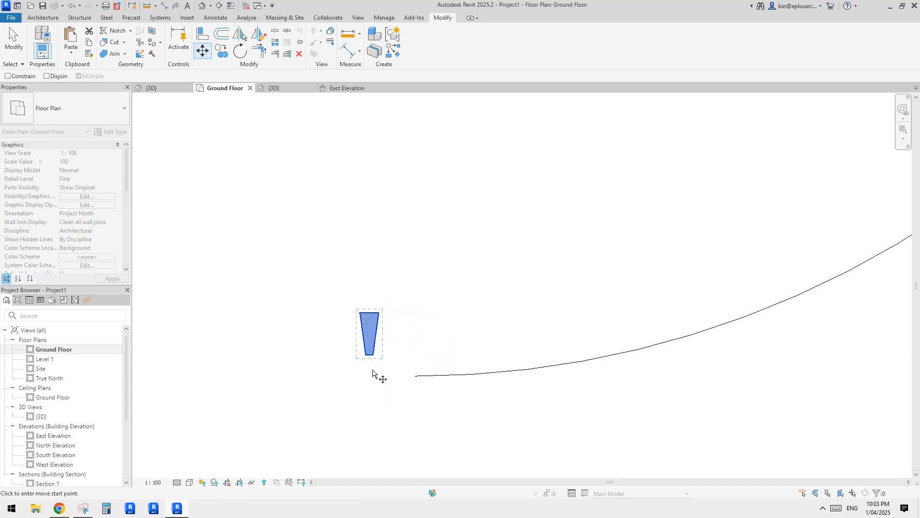
{"action": "scroll", "coordinate": [373, 367], "scroll_direction": "up", "scroll_amount": 1}
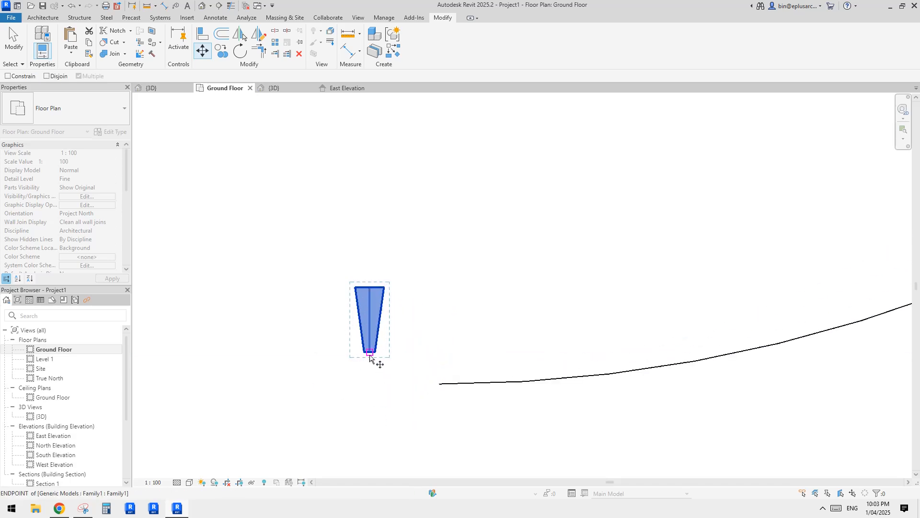
{"action": "left_click", "coordinate": [369, 288]}
{"action": "left_click", "coordinate": [439, 382]}
{"action": "key", "text": "Escape"}
Step: Start a radial array of the column on the arc and place the center of rotation at the arc's center
{"action": "scroll", "coordinate": [458, 345], "scroll_direction": "down", "scroll_amount": 1}
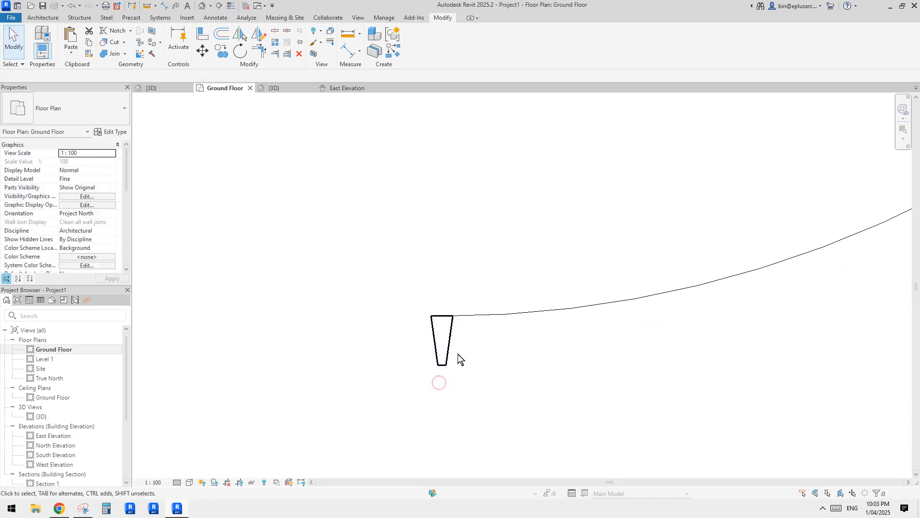
{"action": "left_click", "coordinate": [446, 347]}
{"action": "scroll", "coordinate": [448, 343], "scroll_direction": "down", "scroll_amount": 3}
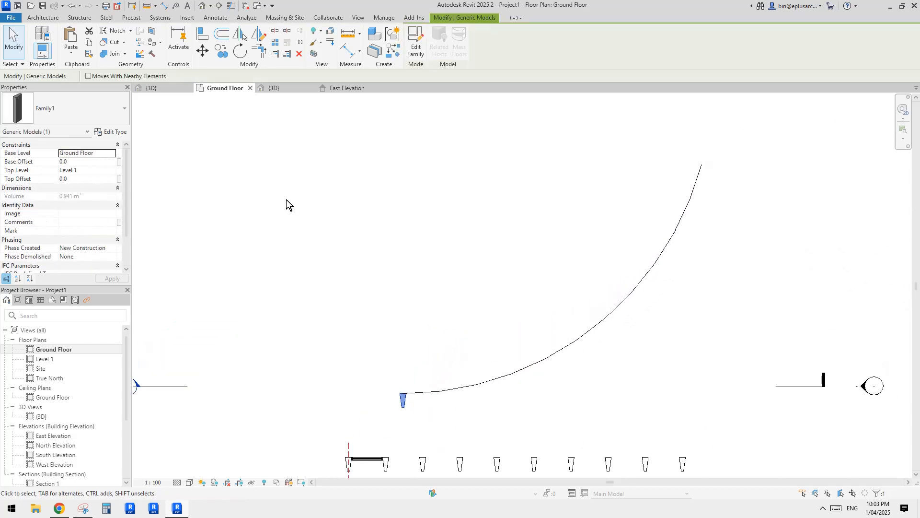
{"action": "key", "text": "a"}
{"action": "key", "text": "r"}
{"action": "middle_click_drag", "start_coordinate": [365, 240], "coordinate": [343, 239]}
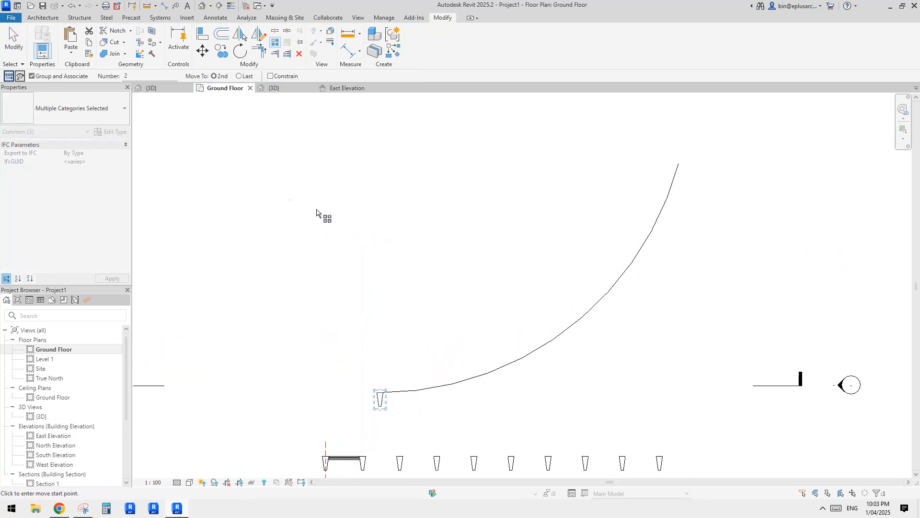
{"action": "left_click", "coordinate": [20, 77]}
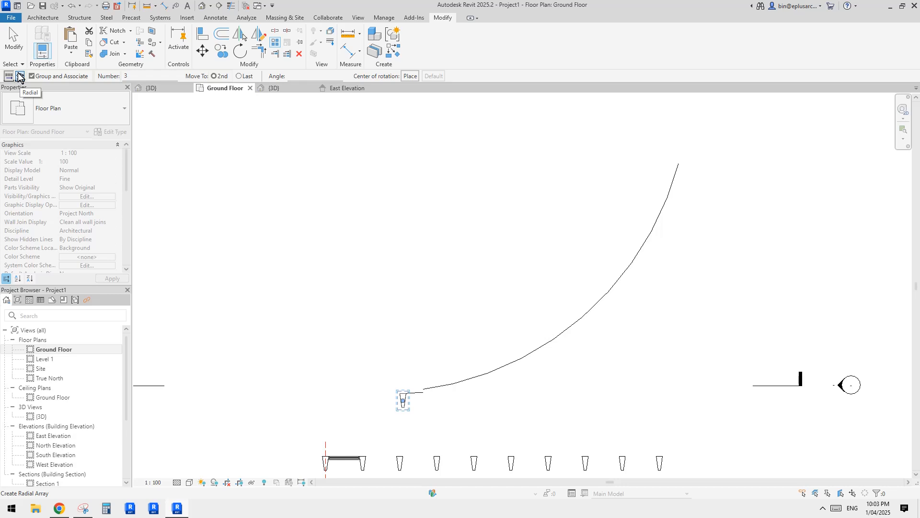
{"action": "middle_click_drag", "start_coordinate": [449, 254], "coordinate": [389, 227]}
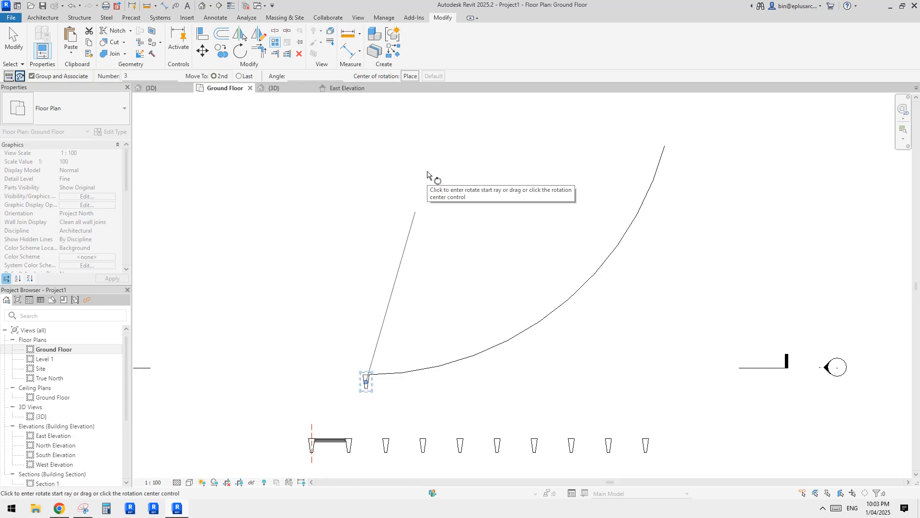
{"action": "key", "text": "space"}
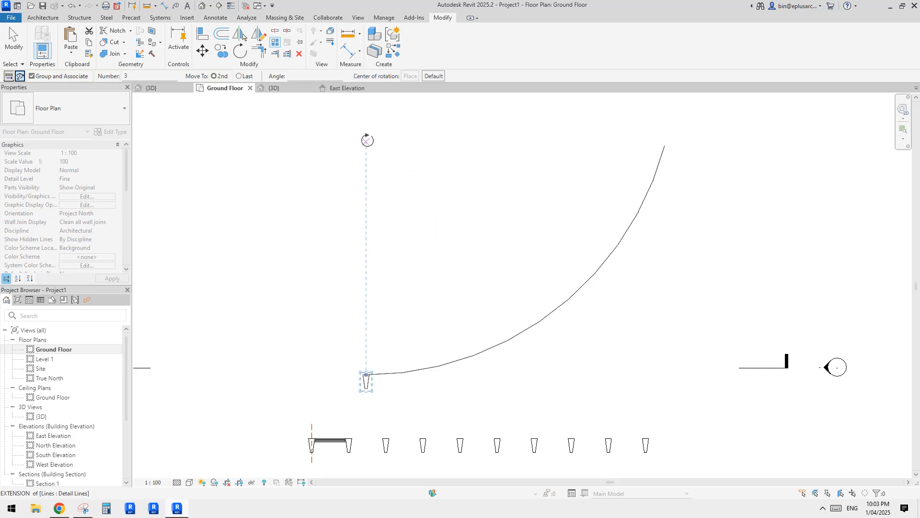
{"action": "middle_click_drag", "start_coordinate": [497, 223], "coordinate": [494, 248]}
{"action": "scroll", "coordinate": [479, 246], "scroll_direction": "down", "scroll_amount": 2}
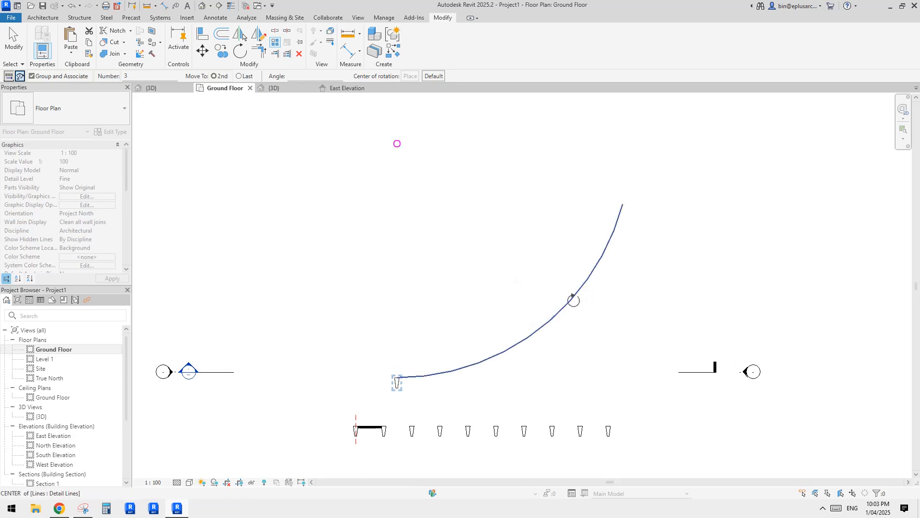
{"action": "middle_click_drag", "start_coordinate": [560, 289], "coordinate": [553, 303]}
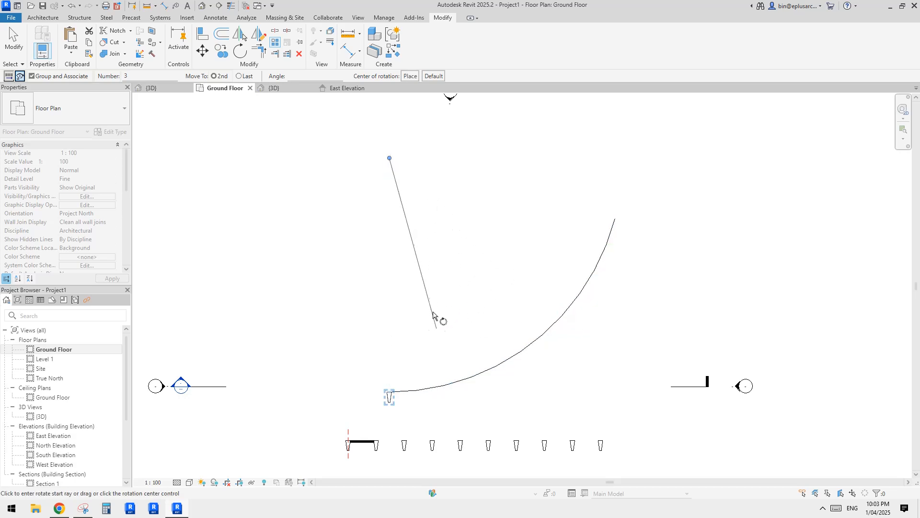
Step: Set the array to Move To Last and sweep it from the column's arc endpoint to the arc's far endpoint
{"action": "scroll", "coordinate": [402, 394], "scroll_direction": "up", "scroll_amount": 1}
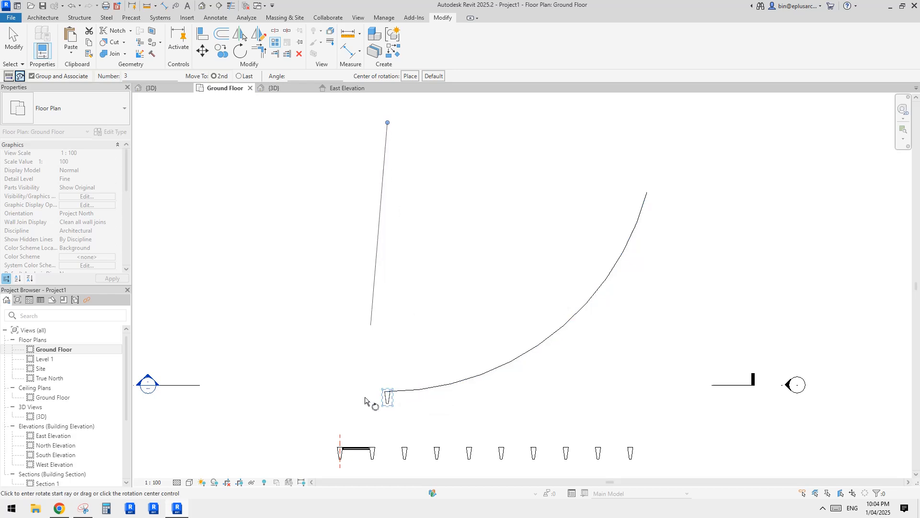
{"action": "left_click", "coordinate": [647, 192]}
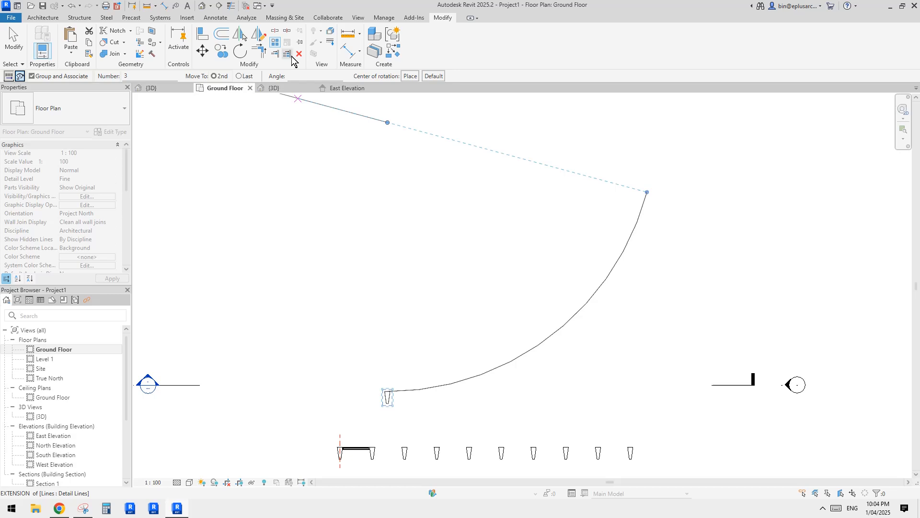
{"action": "left_click", "coordinate": [240, 77]}
{"action": "scroll", "coordinate": [389, 397], "scroll_direction": "up", "scroll_amount": 4}
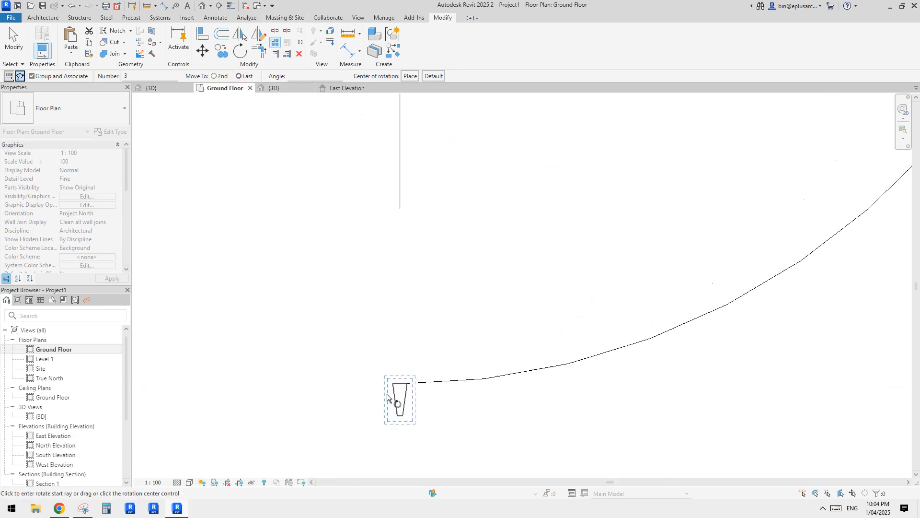
{"action": "scroll", "coordinate": [387, 394], "scroll_direction": "up", "scroll_amount": 1}
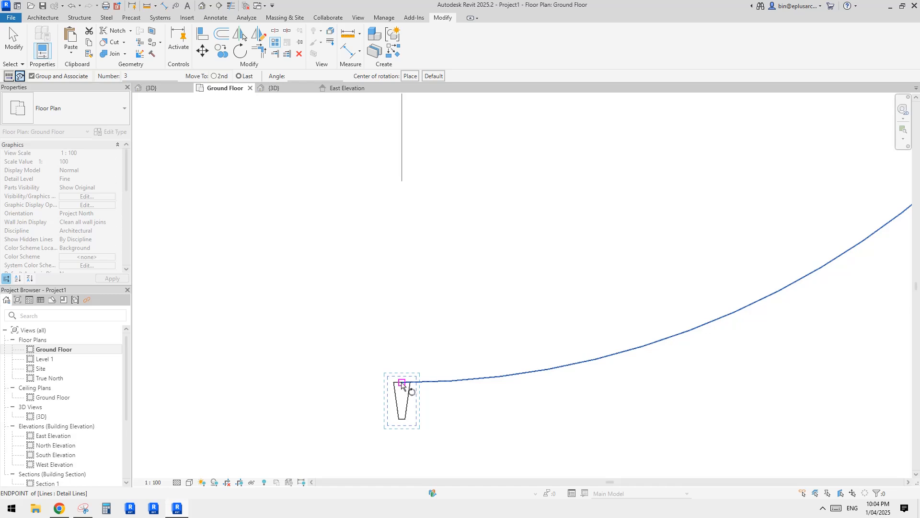
{"action": "left_click", "coordinate": [402, 384]}
{"action": "scroll", "coordinate": [399, 385], "scroll_direction": "down", "scroll_amount": 4}
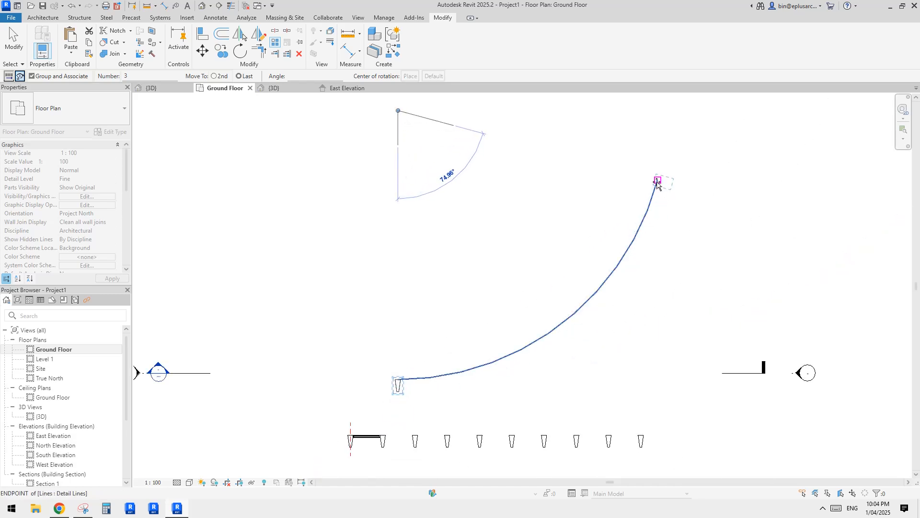
{"action": "left_click", "coordinate": [657, 181]}
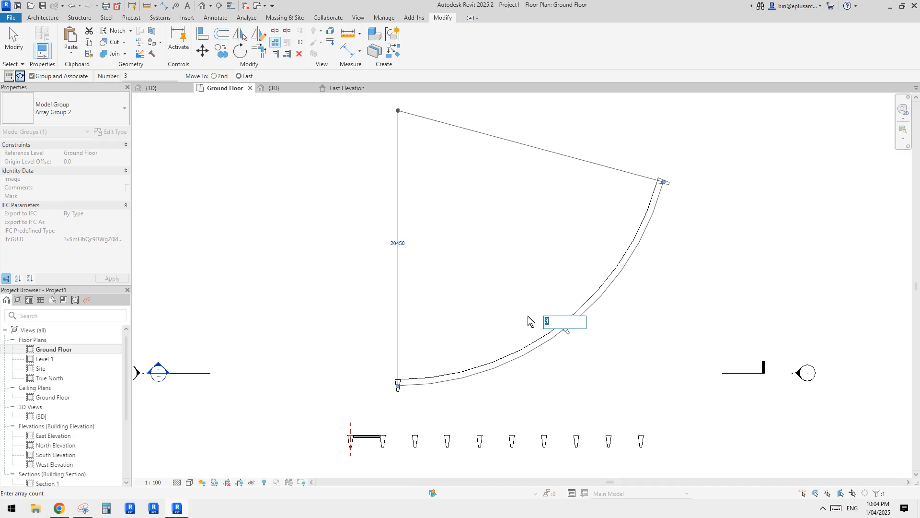
Step: Set the number of fins in the radial array to 15
{"action": "middle_click_drag", "start_coordinate": [539, 329], "coordinate": [502, 319]}
{"action": "type", "text": "15"}
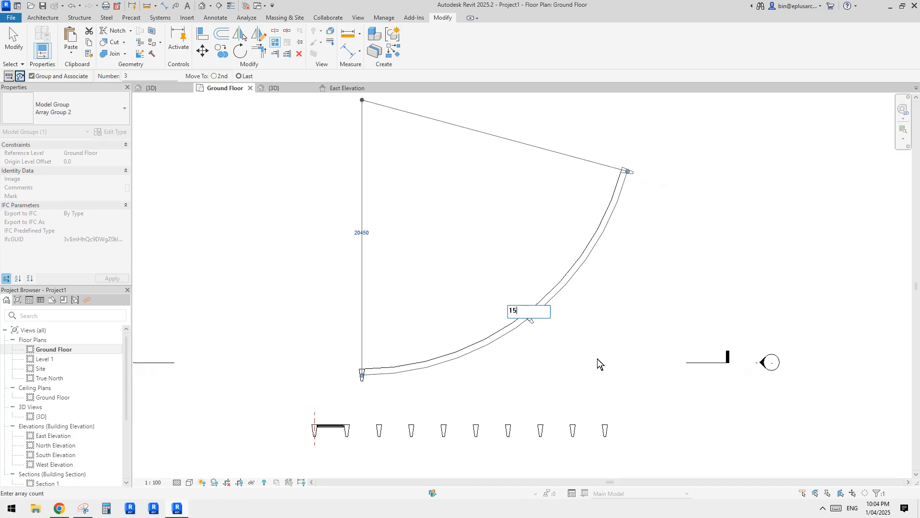
{"action": "key", "text": "Return"}
{"action": "key", "text": "Escape"}
{"action": "middle_click_drag", "start_coordinate": [523, 365], "coordinate": [550, 309]}
{"action": "scroll", "coordinate": [406, 329], "scroll_direction": "up", "scroll_amount": 2}
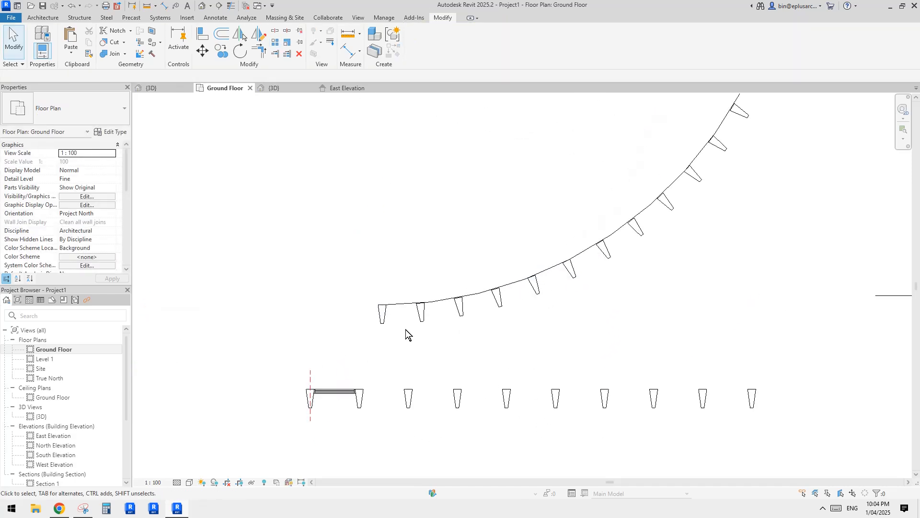
{"action": "scroll", "coordinate": [422, 307], "scroll_direction": "up", "scroll_amount": 4}
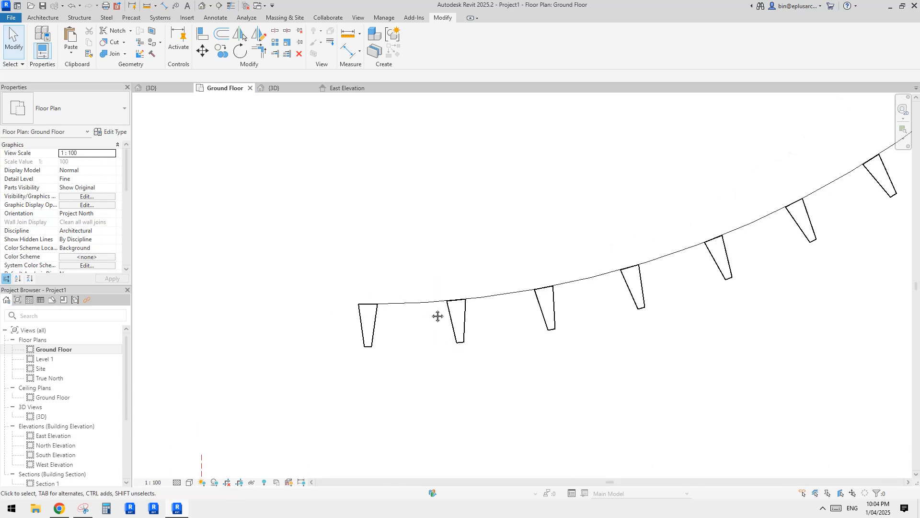
Step: Measure the gap between the second and third fins along the curve with a detail line
{"action": "key", "text": "d"}
{"action": "key", "text": "l"}
{"action": "left_click", "coordinate": [467, 305]}
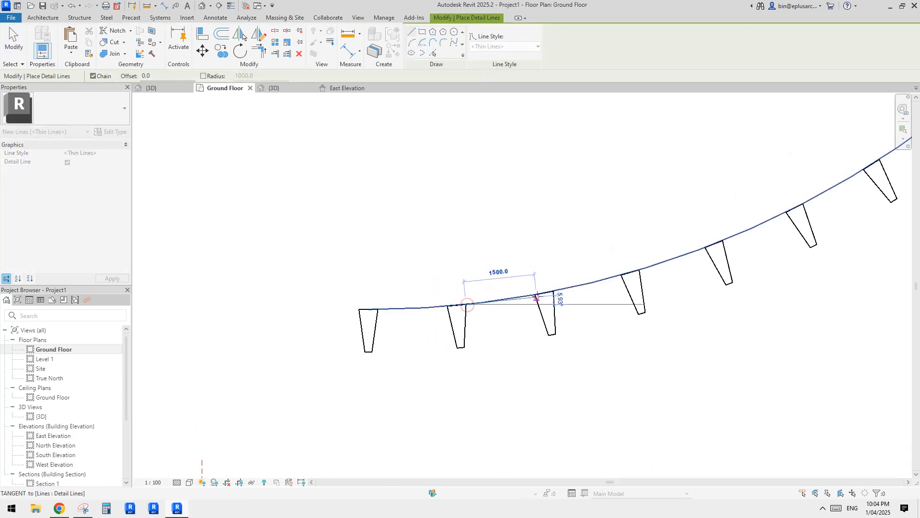
{"action": "scroll", "coordinate": [535, 298], "scroll_direction": "up", "scroll_amount": 2}
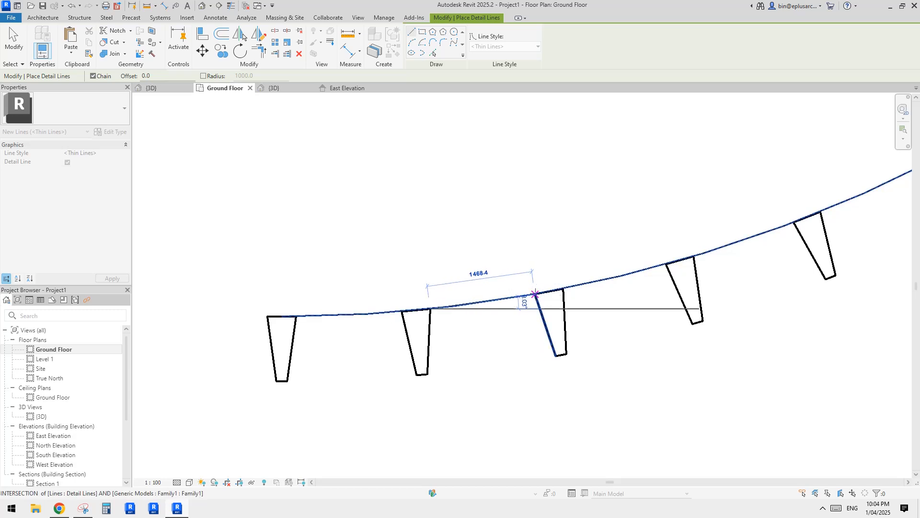
{"action": "left_click", "coordinate": [535, 293]}
{"action": "key", "text": "Escape"}
{"action": "key", "text": "Escape"}
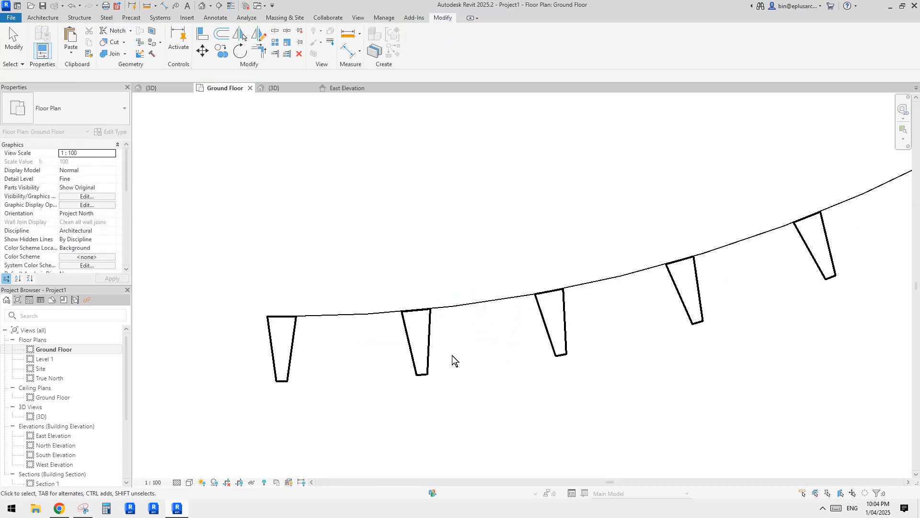
Step: Set the number of fins in the curved radial array to 13
{"action": "scroll", "coordinate": [453, 355], "scroll_direction": "down", "scroll_amount": 5}
{"action": "left_click", "coordinate": [551, 328]}
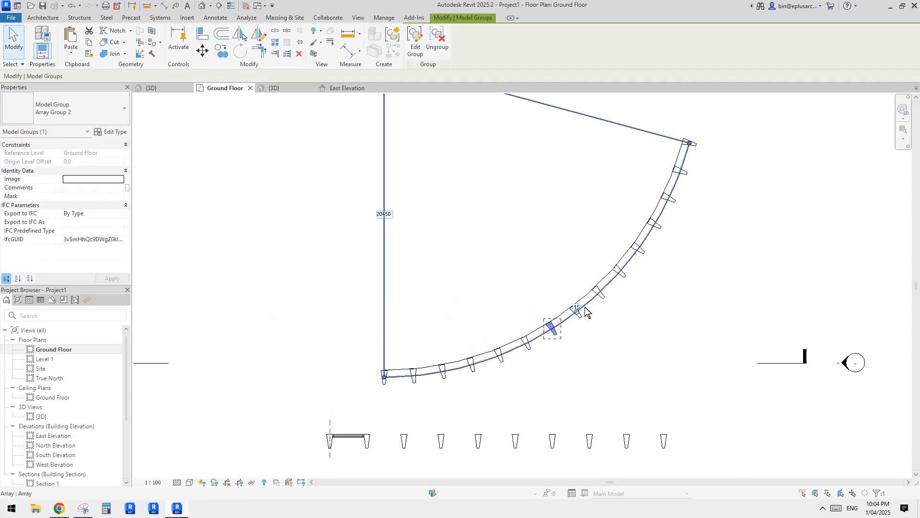
{"action": "scroll", "coordinate": [412, 376], "scroll_direction": "up", "scroll_amount": 2}
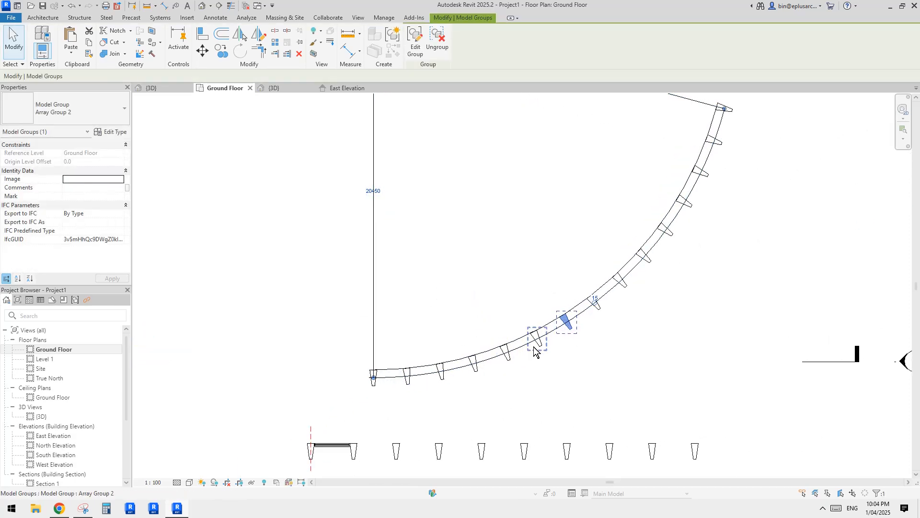
{"action": "left_click", "coordinate": [604, 296]}
{"action": "type", "text": "13"}
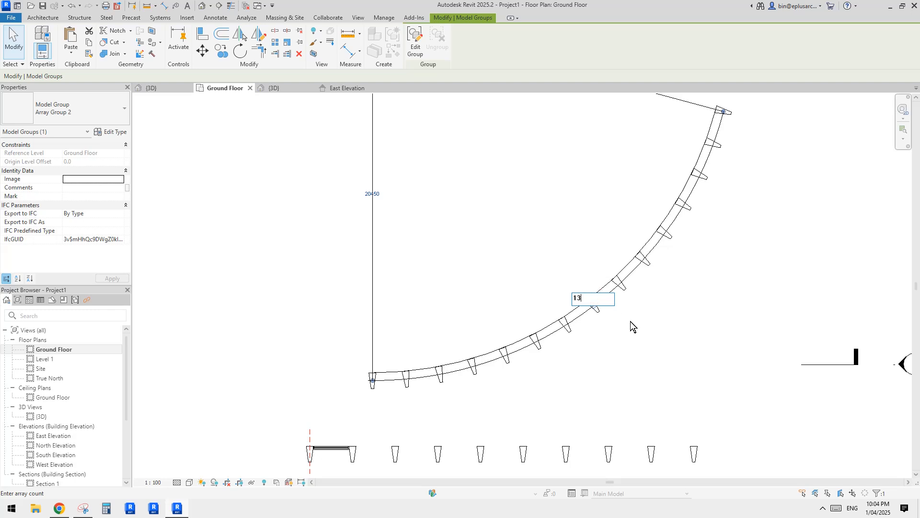
{"action": "key", "text": "Return"}
Step: Measure the gap between the second and third fins again with a detail line, without placing the line
{"action": "scroll", "coordinate": [650, 330], "scroll_direction": "up", "scroll_amount": 2}
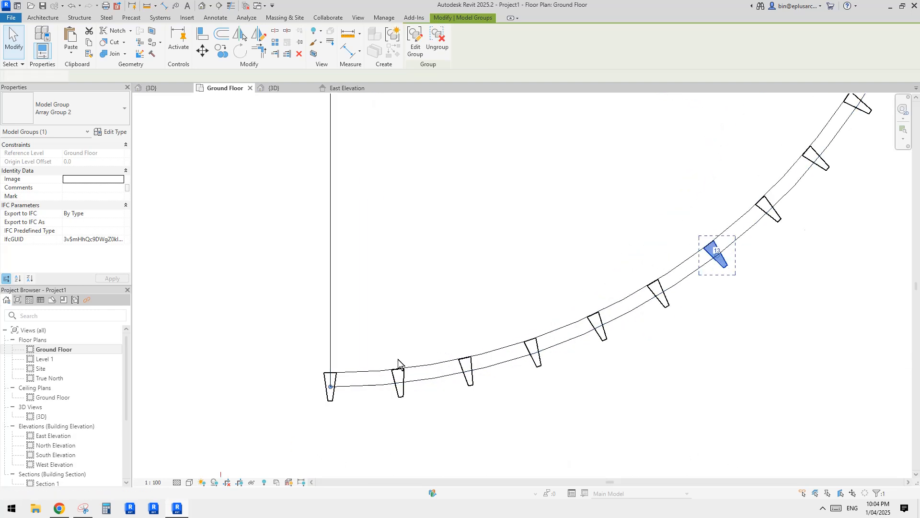
{"action": "scroll", "coordinate": [398, 364], "scroll_direction": "up", "scroll_amount": 2}
{"action": "key", "text": "d"}
{"action": "key", "text": "l"}
{"action": "left_click", "coordinate": [405, 374]}
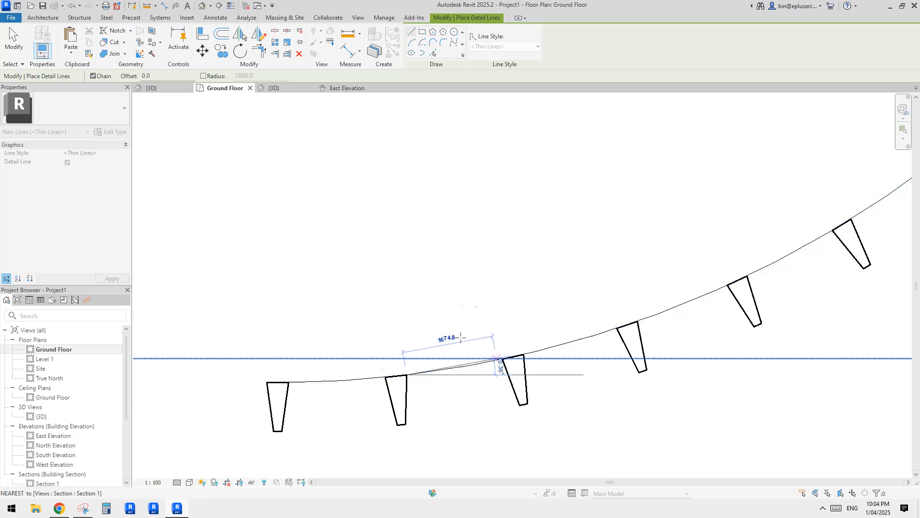
{"action": "key", "text": "Escape"}
{"action": "key", "text": "Escape"}
{"action": "scroll", "coordinate": [402, 300], "scroll_direction": "down", "scroll_amount": 5}
{"action": "scroll", "coordinate": [472, 311], "scroll_direction": "down", "scroll_amount": 2}
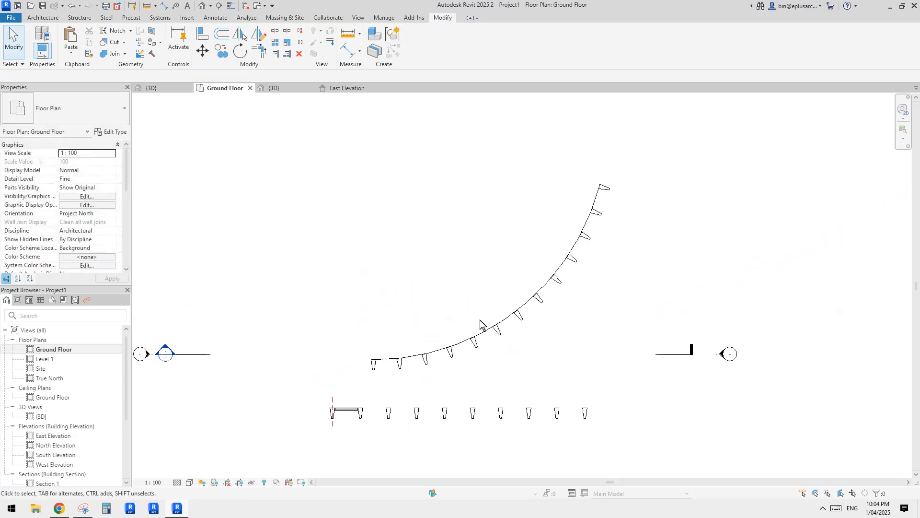
Step: In the default 3D view, move the whole straight row of fins about 13300 mm away from the curved array
{"action": "left_click", "coordinate": [203, 6]}
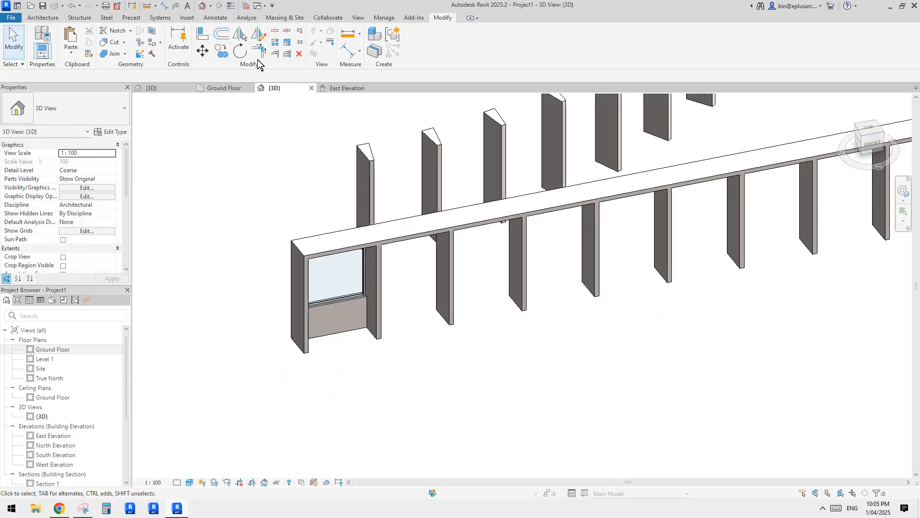
{"action": "scroll", "coordinate": [499, 200], "scroll_direction": "down", "scroll_amount": 2}
{"action": "middle_click_drag", "start_coordinate": [500, 201], "coordinate": [594, 233], "text": "shift"}
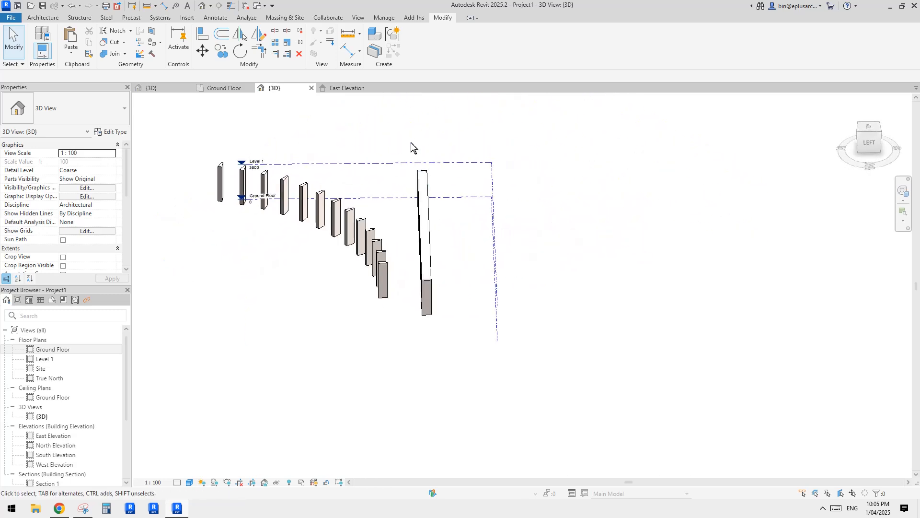
{"action": "left_click_drag", "start_coordinate": [395, 124], "coordinate": [493, 368]}
{"action": "left_click", "coordinate": [438, 266]}
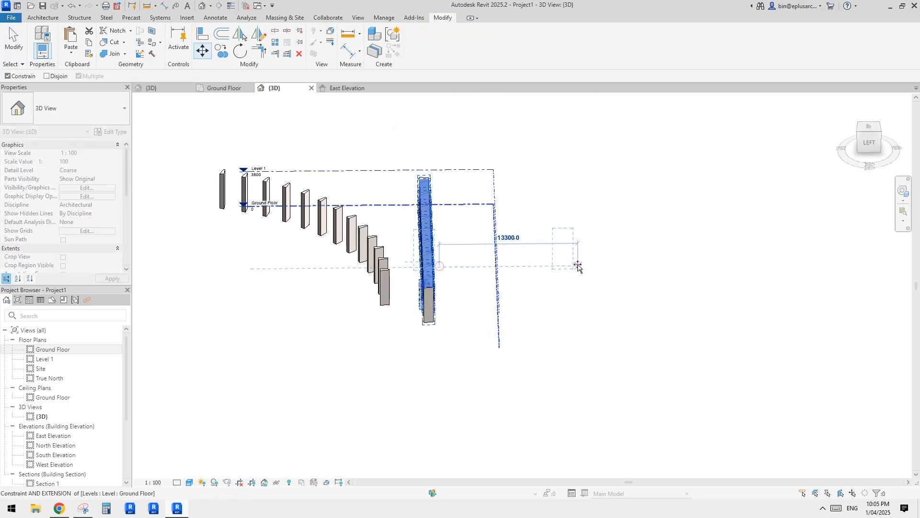
{"action": "left_click", "coordinate": [577, 265]}
{"action": "left_click", "coordinate": [530, 171]}
Step: Examine the curved fin array in 3D from several angles, including the tops of the fins
{"action": "middle_click_drag", "start_coordinate": [530, 171], "coordinate": [384, 250], "text": "shift"}
{"action": "scroll", "coordinate": [576, 269], "scroll_direction": "up", "scroll_amount": 3}
{"action": "scroll", "coordinate": [480, 267], "scroll_direction": "down", "scroll_amount": 2}
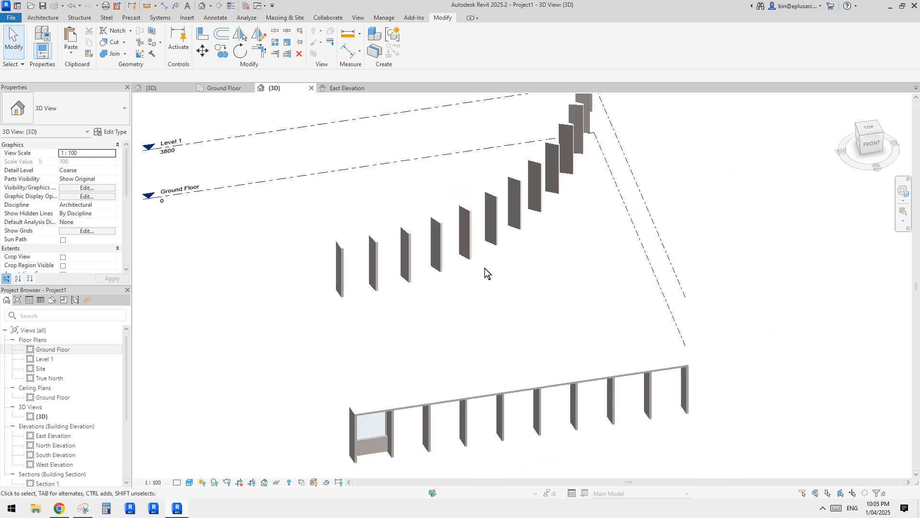
{"action": "middle_click_drag", "start_coordinate": [484, 269], "coordinate": [400, 254], "text": "shift"}
{"action": "scroll", "coordinate": [425, 303], "scroll_direction": "up", "scroll_amount": 2}
{"action": "scroll", "coordinate": [411, 296], "scroll_direction": "down", "scroll_amount": 4}
{"action": "scroll", "coordinate": [379, 297], "scroll_direction": "up", "scroll_amount": 1}
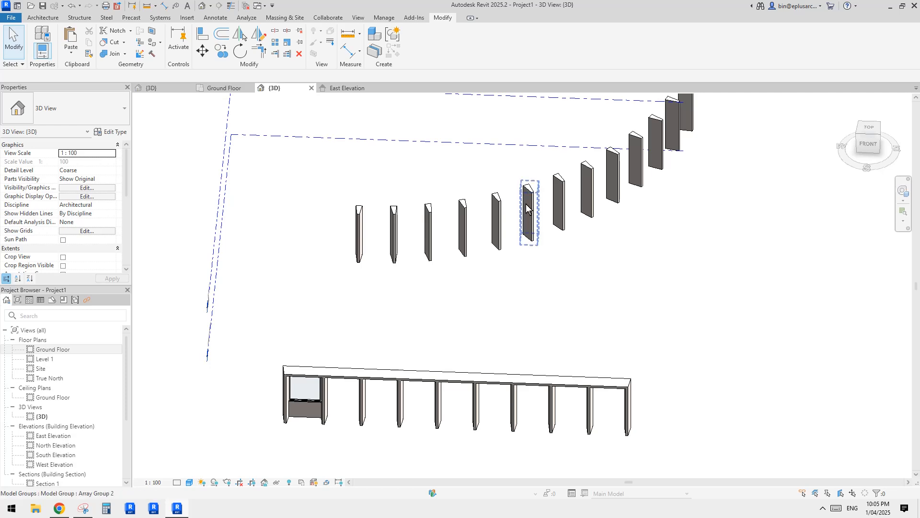
{"action": "middle_click_drag", "start_coordinate": [419, 218], "coordinate": [415, 267], "text": "shift"}
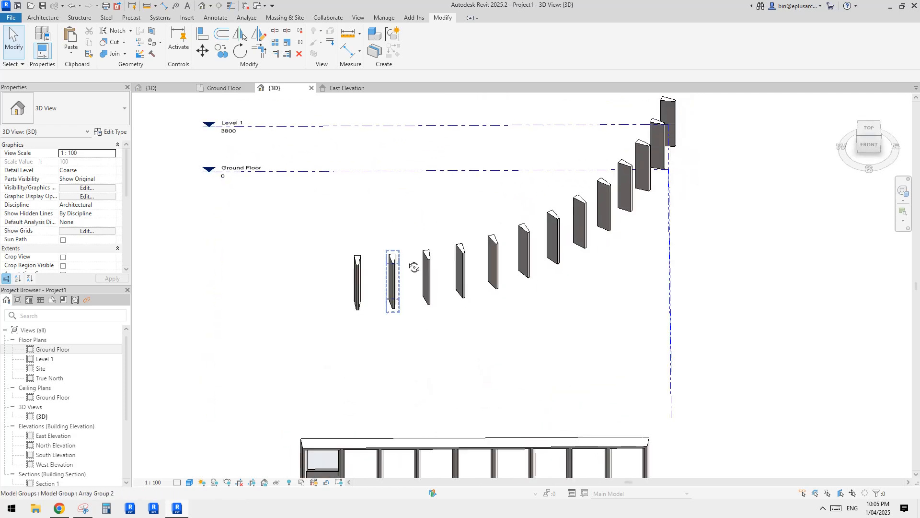
{"action": "middle_click_drag", "start_coordinate": [678, 115], "coordinate": [578, 254], "text": "shift"}
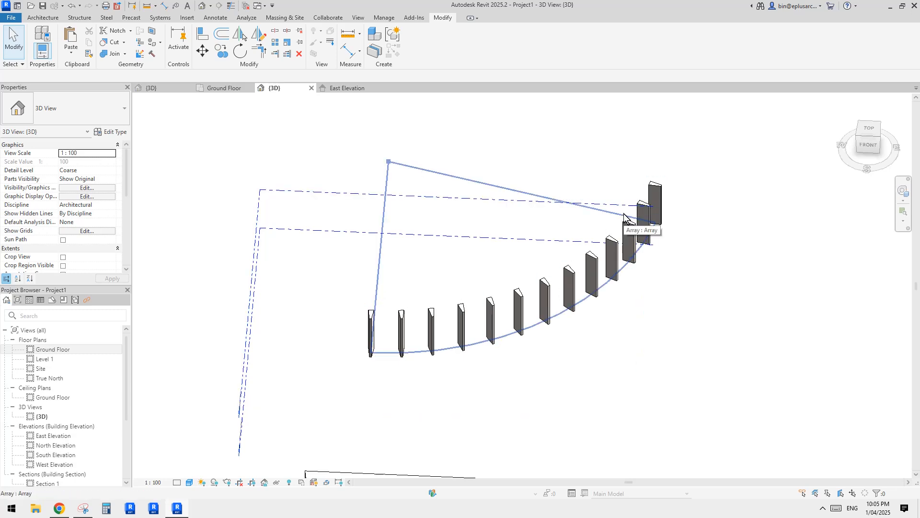
{"action": "middle_click_drag", "start_coordinate": [624, 217], "coordinate": [557, 265], "text": "shift"}
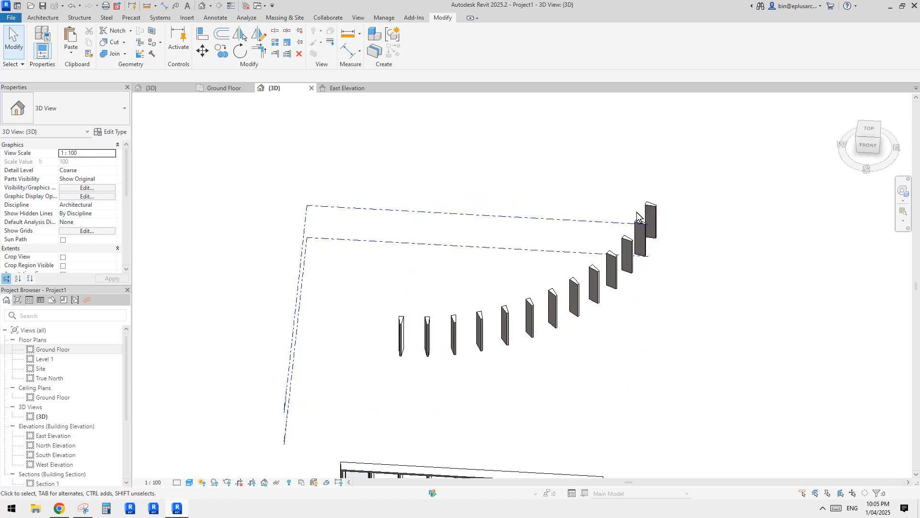
{"action": "middle_click_drag", "start_coordinate": [511, 295], "coordinate": [527, 312]}
Step: In the Ground Floor plan, start a new in-place model in the Generic Models category, keeping the suggested name
{"action": "double_click", "coordinate": [58, 349]}
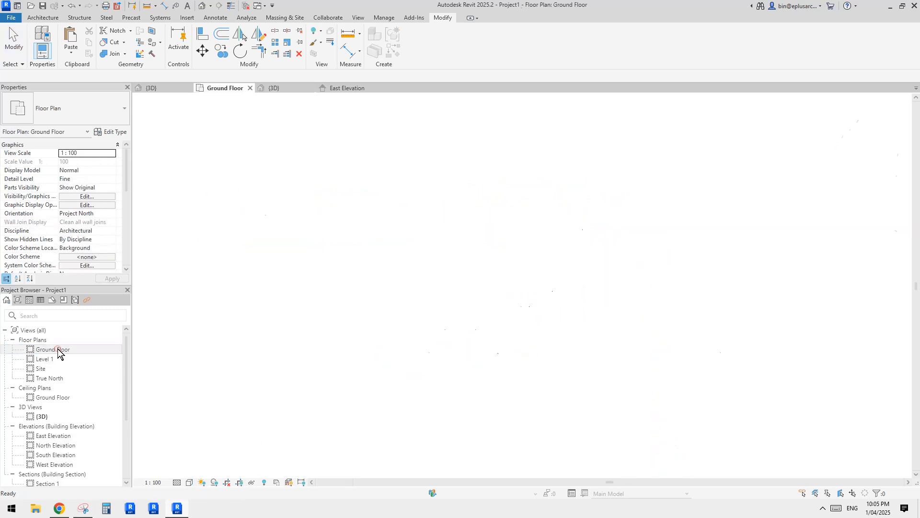
{"action": "left_click", "coordinate": [530, 309]}
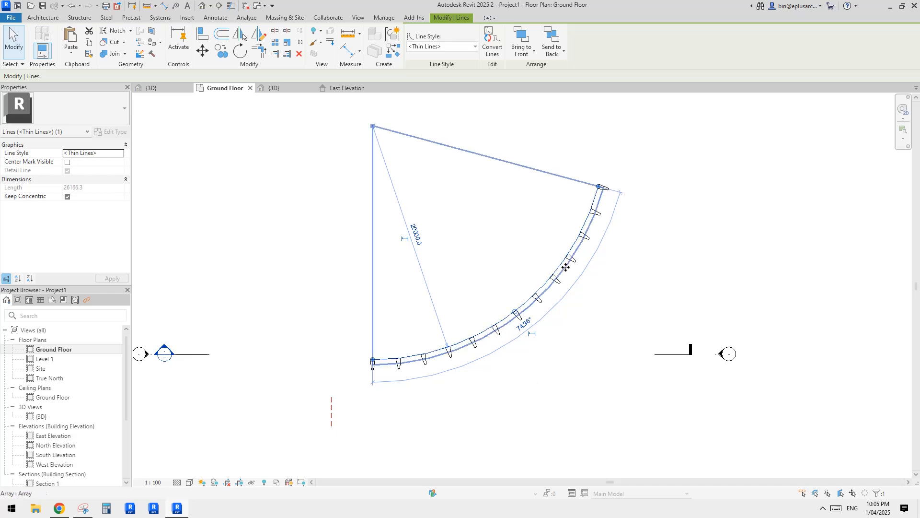
{"action": "middle_click_drag", "start_coordinate": [502, 335], "coordinate": [496, 323]}
{"action": "key", "text": "Escape"}
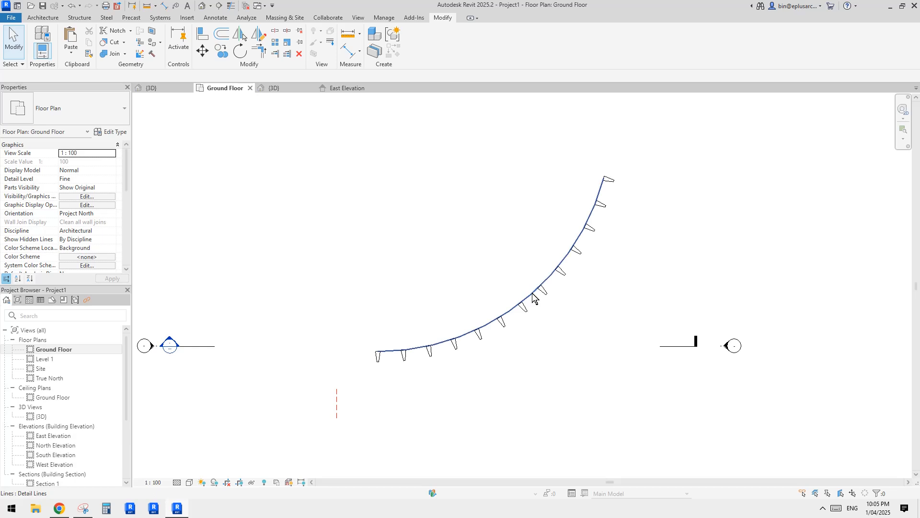
{"action": "scroll", "coordinate": [456, 292], "scroll_direction": "up", "scroll_amount": 2}
{"action": "left_click", "coordinate": [42, 17]}
{"action": "left_click", "coordinate": [113, 53]}
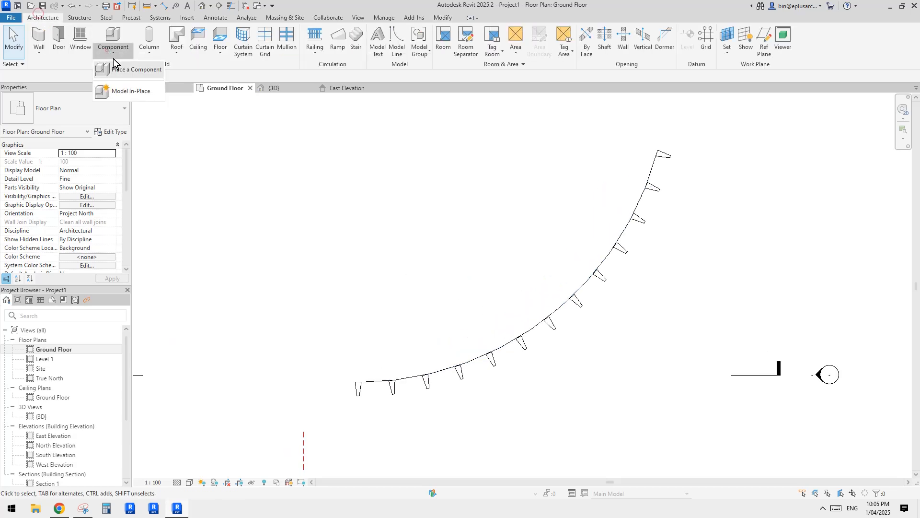
{"action": "left_click", "coordinate": [122, 85]}
{"action": "left_click", "coordinate": [311, 252]}
{"action": "key", "text": "g"}
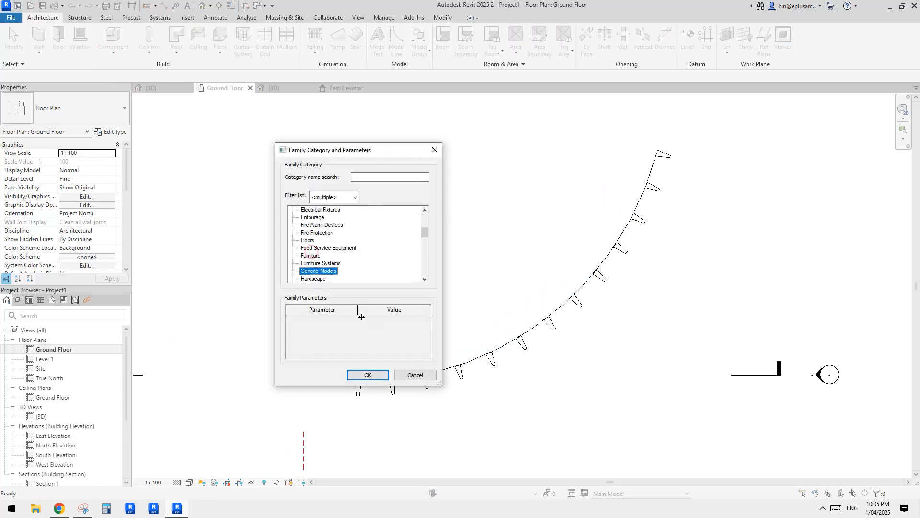
{"action": "left_click", "coordinate": [368, 374]}
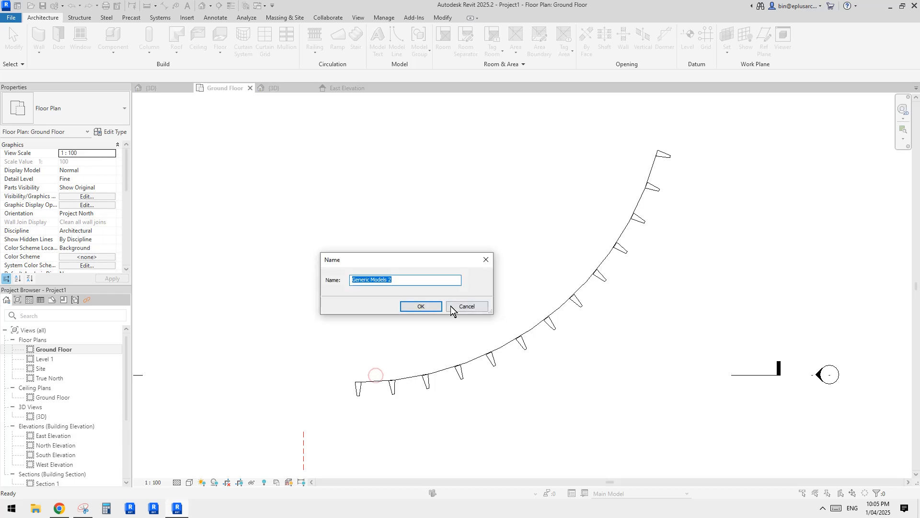
{"action": "left_click", "coordinate": [423, 308]}
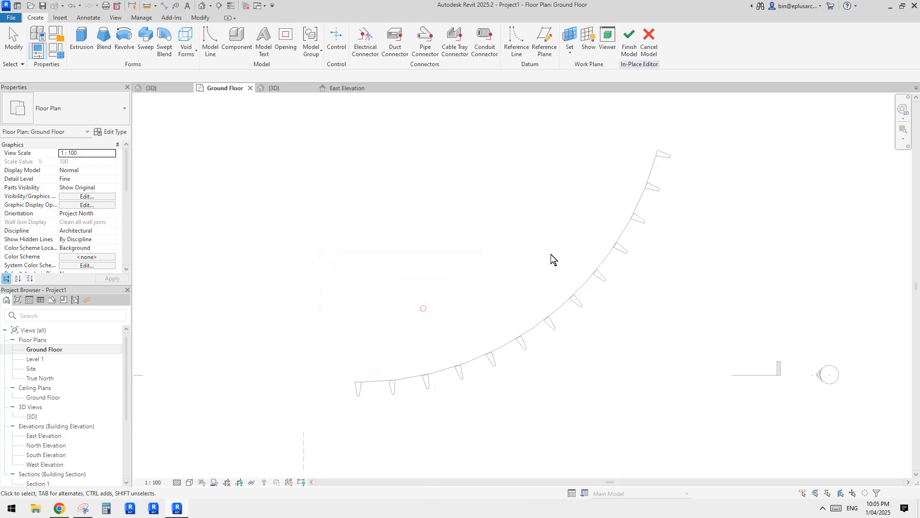
Step: Start a sweep and pick the existing curved line along the fins as its path, finishing the path
{"action": "left_click", "coordinate": [147, 44]}
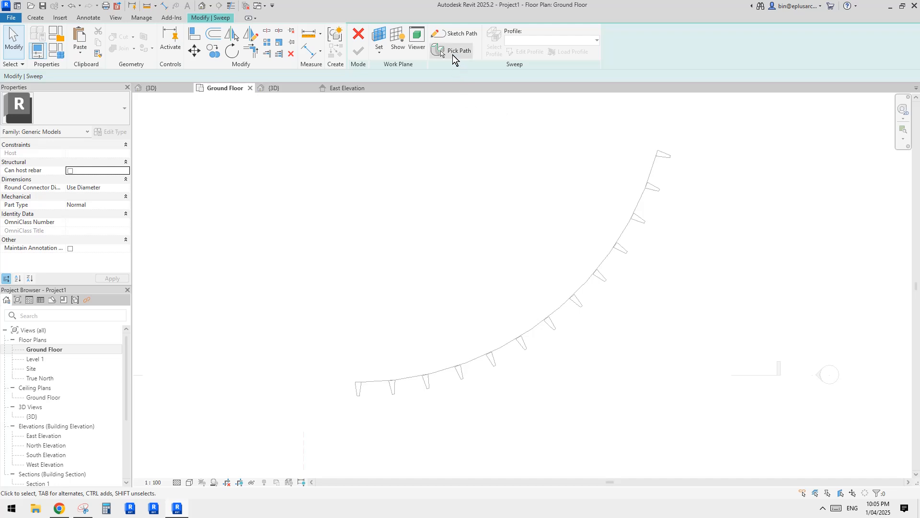
{"action": "left_click", "coordinate": [453, 51]}
{"action": "left_click", "coordinate": [533, 327]}
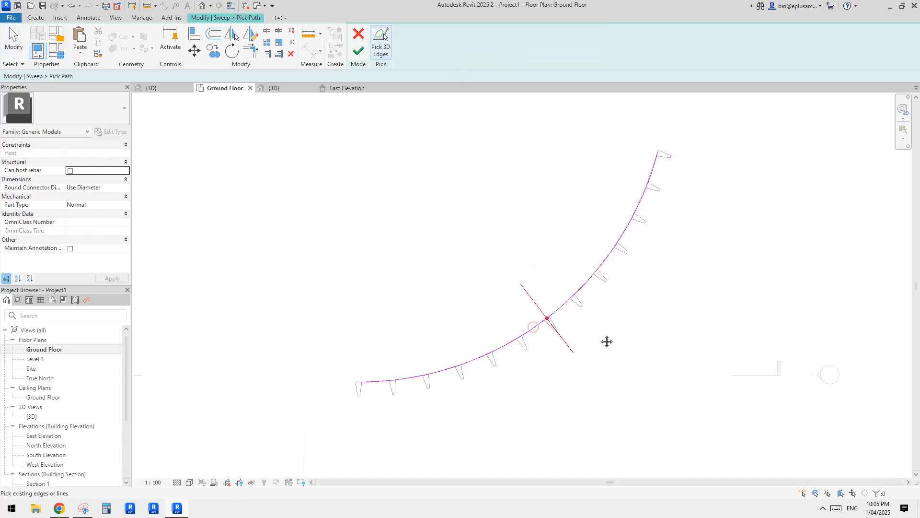
{"action": "left_click", "coordinate": [362, 56]}
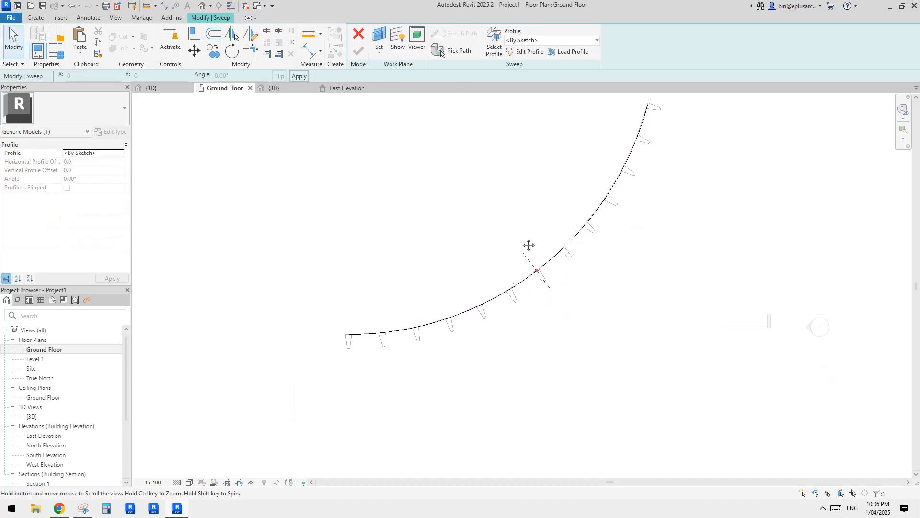
Step: Examine the position of the sweep's profile plane along the curved path
{"action": "scroll", "coordinate": [545, 297], "scroll_direction": "down", "scroll_amount": 1}
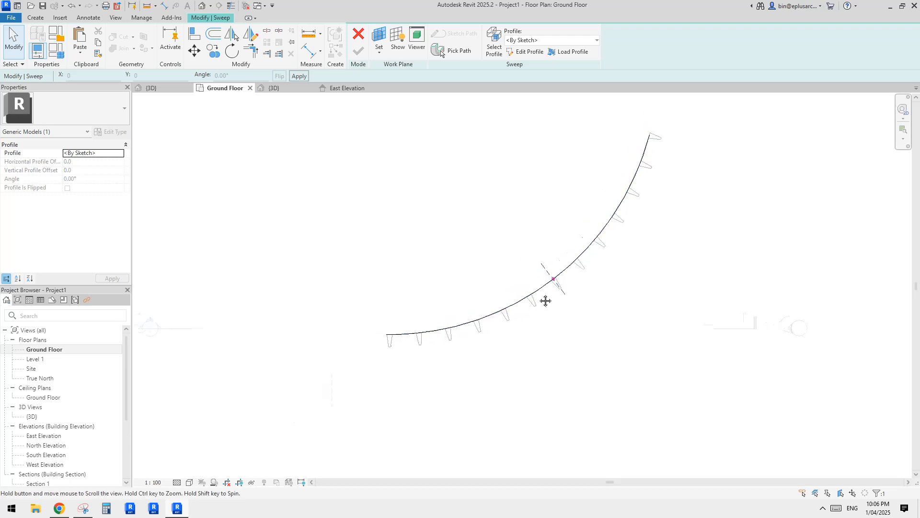
{"action": "scroll", "coordinate": [552, 280], "scroll_direction": "down", "scroll_amount": 1}
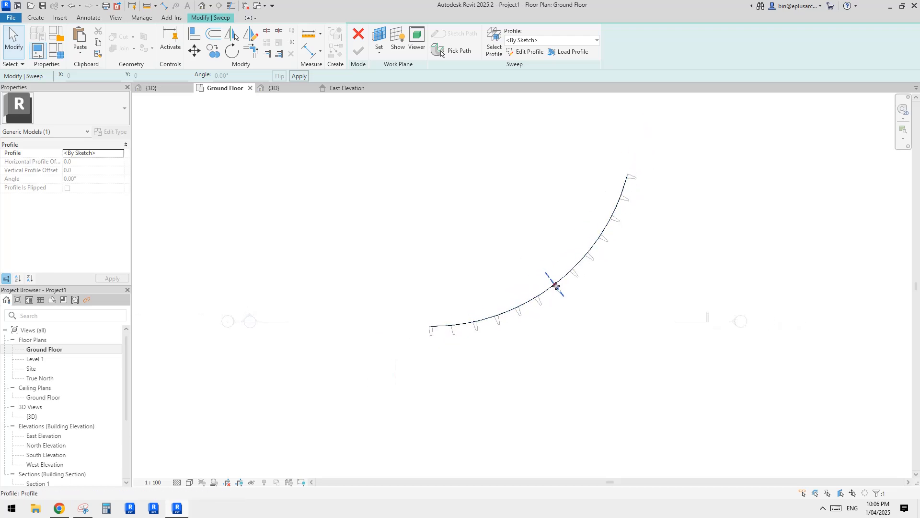
{"action": "middle_click_drag", "start_coordinate": [556, 285], "coordinate": [569, 299]}
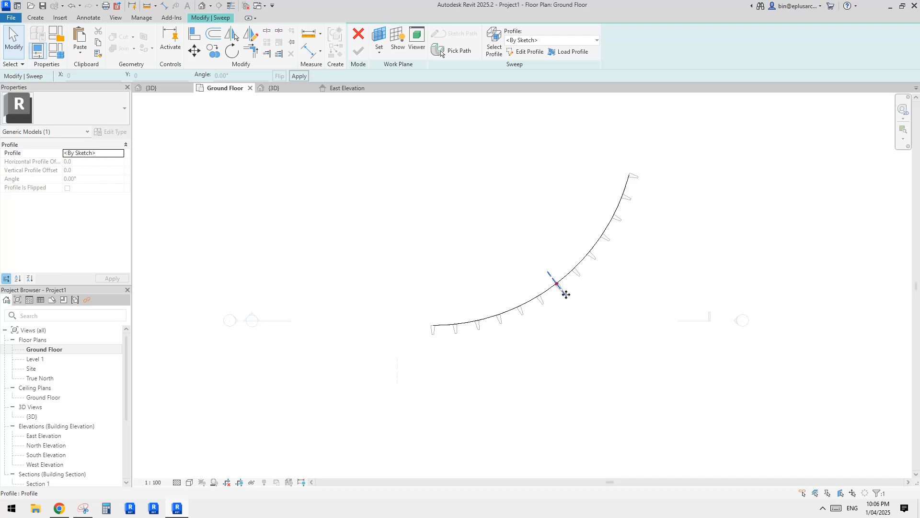
{"action": "scroll", "coordinate": [566, 293], "scroll_direction": "up", "scroll_amount": 1}
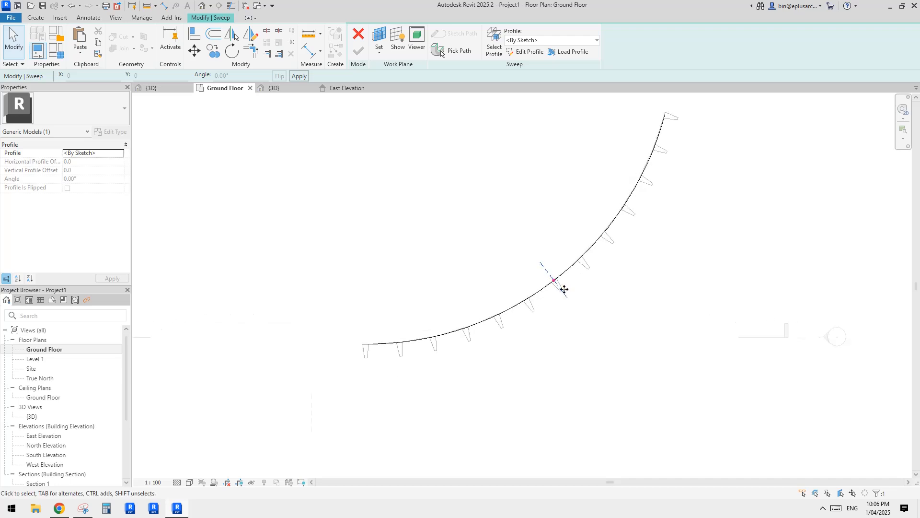
{"action": "scroll", "coordinate": [551, 280], "scroll_direction": "up", "scroll_amount": 1}
{"action": "left_click", "coordinate": [546, 246]}
{"action": "left_click", "coordinate": [538, 267]}
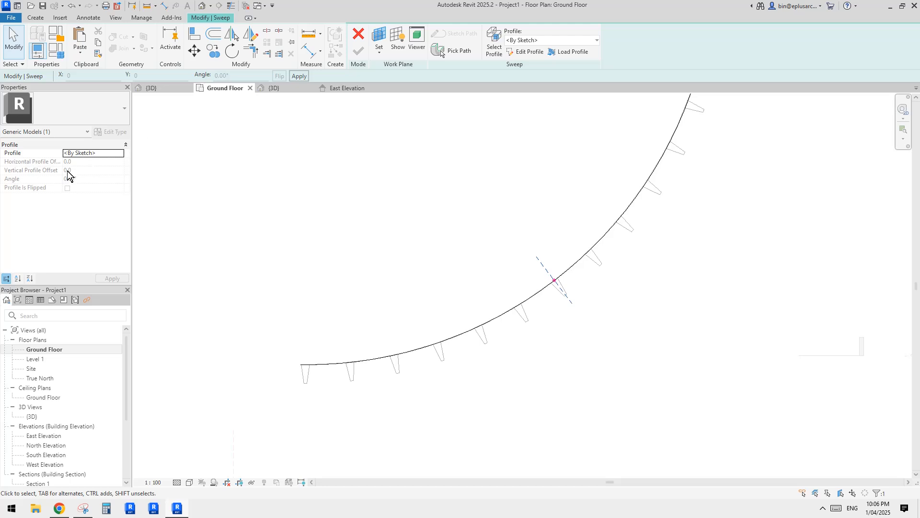
Step: Check the sweep's profile plane in the plan and open the default 3D view to inspect it there
{"action": "left_click", "coordinate": [537, 223]}
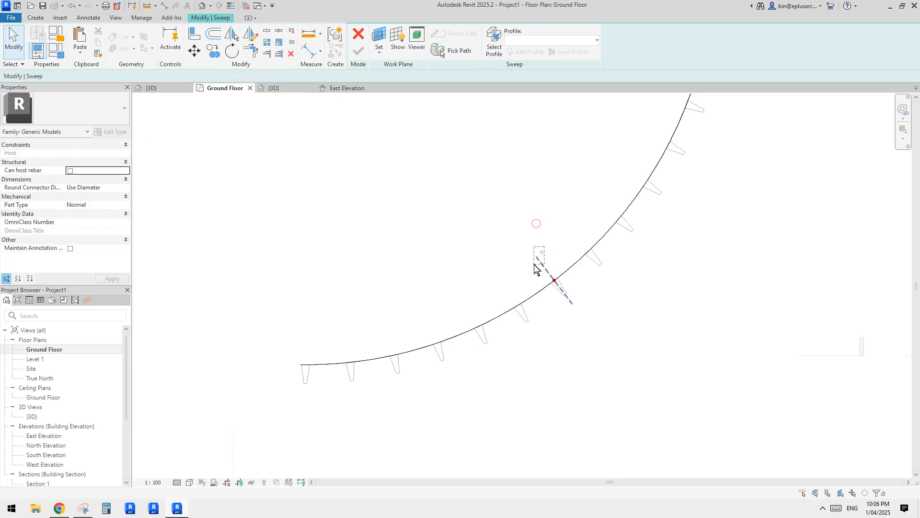
{"action": "left_click", "coordinate": [541, 252]}
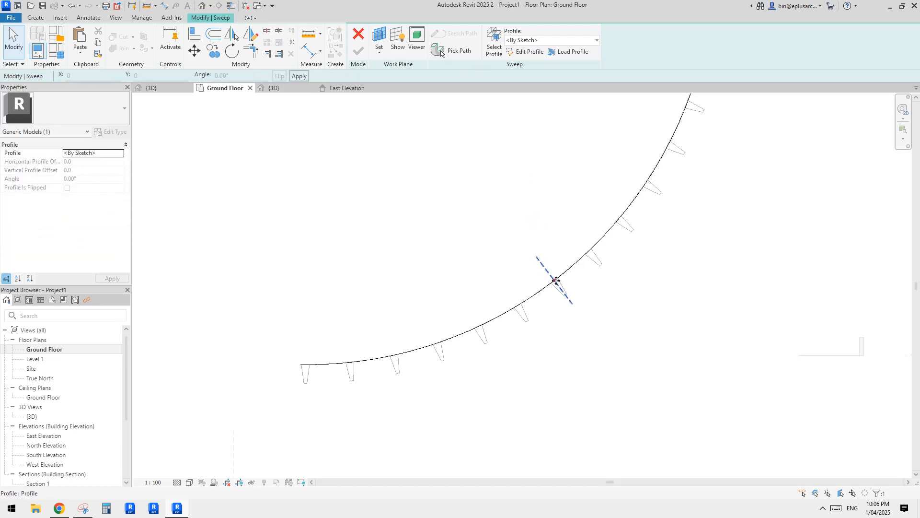
{"action": "middle_click_drag", "start_coordinate": [490, 244], "coordinate": [494, 250]}
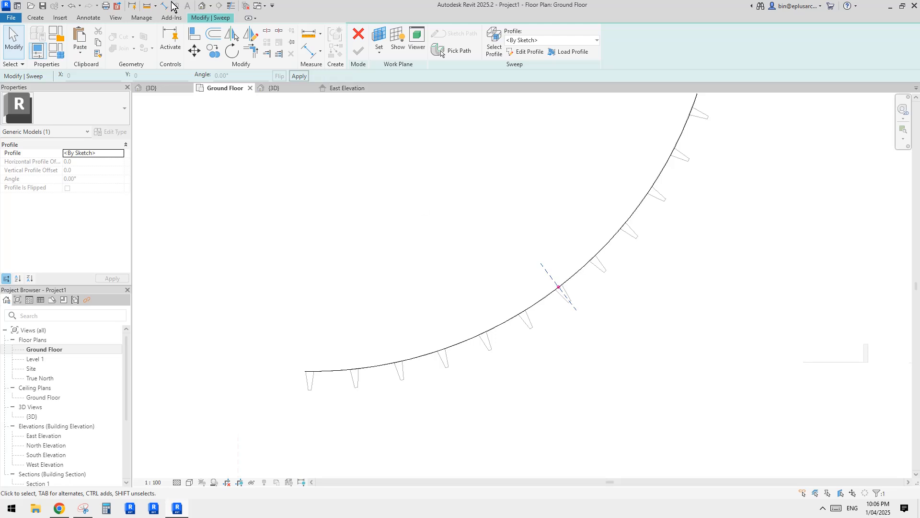
{"action": "left_click", "coordinate": [201, 6]}
{"action": "scroll", "coordinate": [558, 344], "scroll_direction": "up", "scroll_amount": 6}
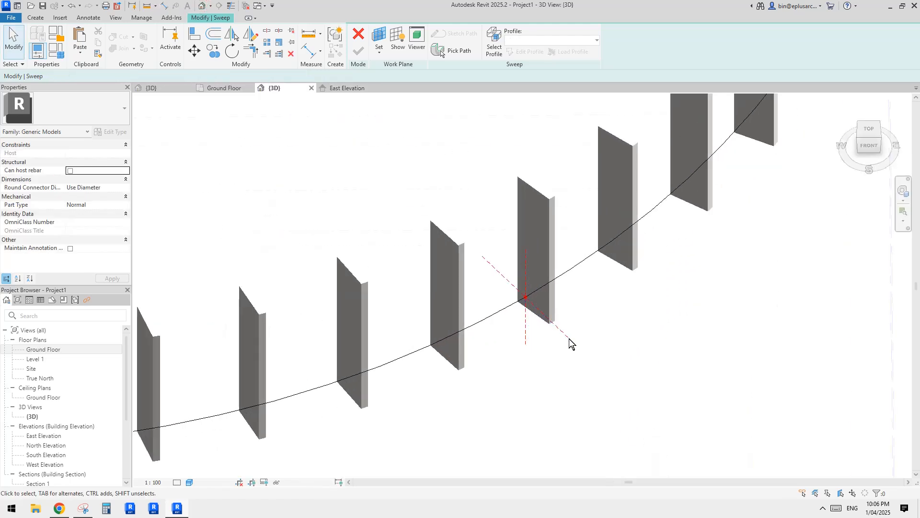
{"action": "left_click", "coordinate": [576, 341]}
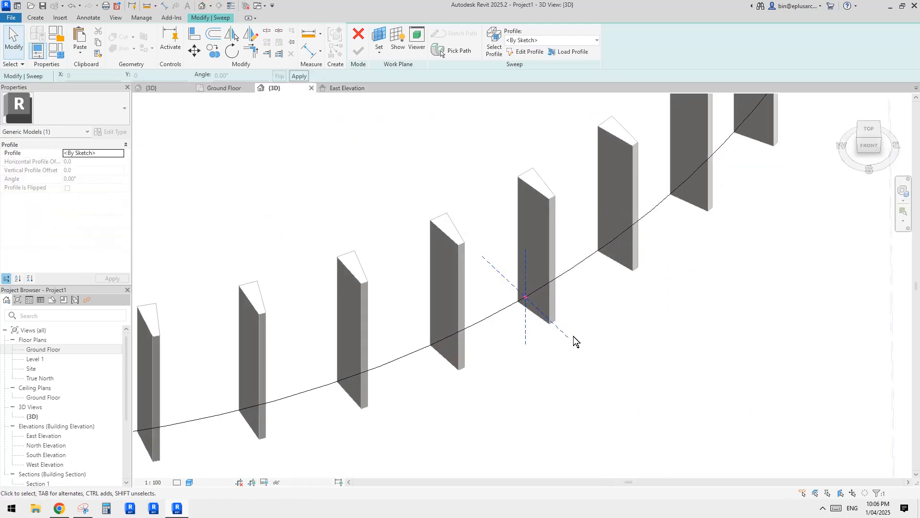
{"action": "left_click", "coordinate": [605, 367]}
{"action": "left_click_drag", "start_coordinate": [605, 368], "coordinate": [520, 337]}
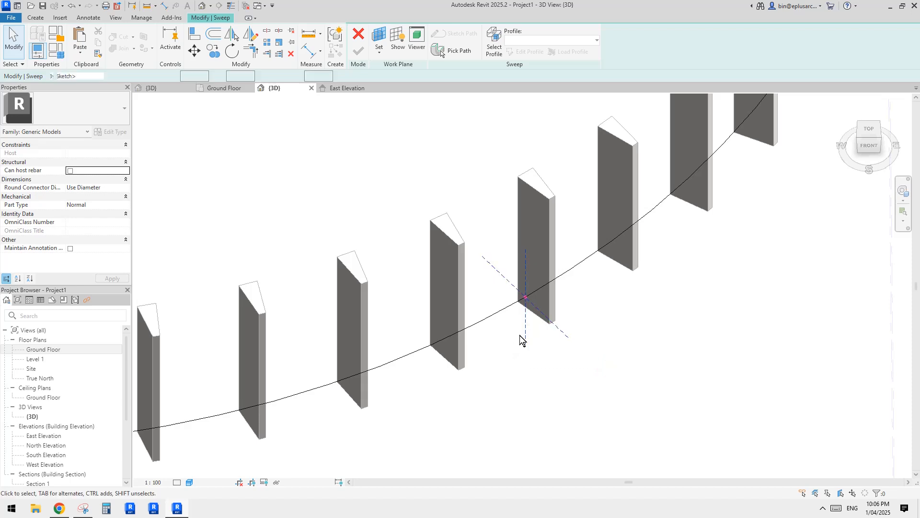
{"action": "middle_click_drag", "start_coordinate": [578, 344], "coordinate": [570, 323]}
{"action": "key", "text": "Escape"}
Step: Examine the profile plane and the curved path against the fins from several angles in 3D
{"action": "scroll", "coordinate": [556, 292], "scroll_direction": "down", "scroll_amount": 8}
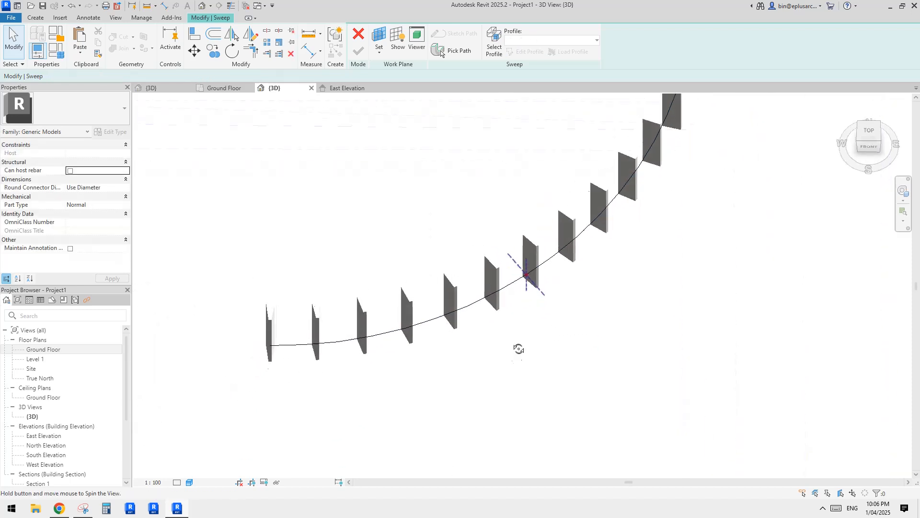
{"action": "scroll", "coordinate": [517, 313], "scroll_direction": "down", "scroll_amount": 4}
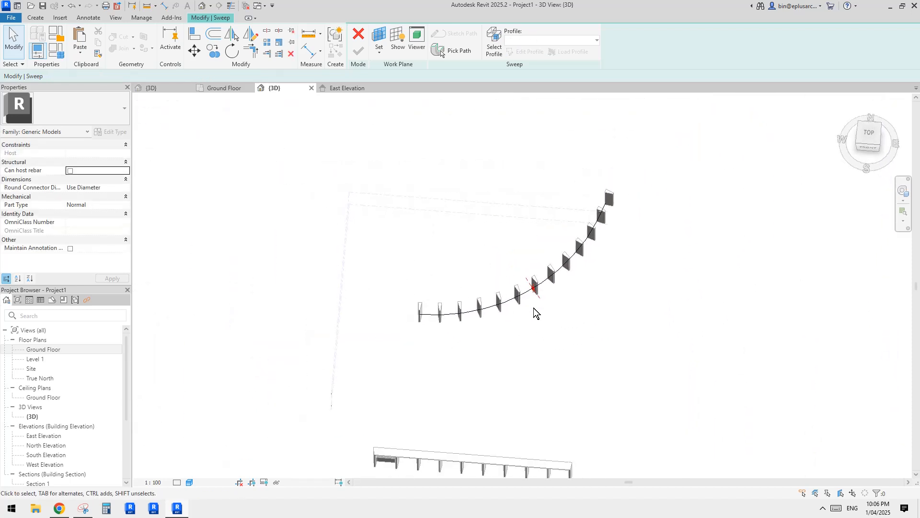
{"action": "scroll", "coordinate": [533, 308], "scroll_direction": "down", "scroll_amount": 1}
{"action": "middle_click_drag", "start_coordinate": [533, 304], "coordinate": [509, 273]}
{"action": "mouse_move", "coordinate": [480, 237]}
{"action": "middle_mouse_down"}
{"action": "mouse_move", "coordinate": [488, 248]}
{"action": "mouse_move", "coordinate": [483, 241]}
{"action": "middle_mouse_up"}
{"action": "scroll", "coordinate": [514, 261], "scroll_direction": "up", "scroll_amount": 5}
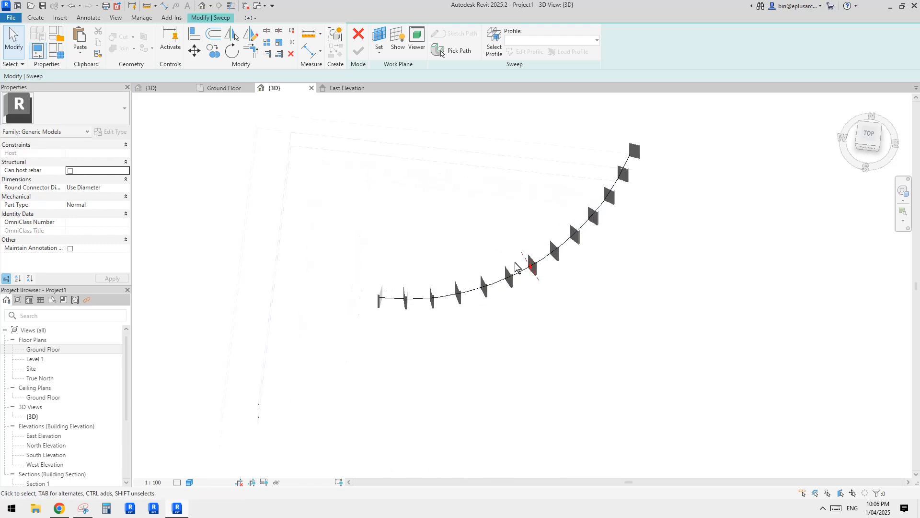
{"action": "middle_click_drag", "start_coordinate": [540, 291], "coordinate": [560, 242], "text": "shift"}
{"action": "middle_click_drag", "start_coordinate": [517, 254], "coordinate": [551, 230]}
{"action": "scroll", "coordinate": [544, 320], "scroll_direction": "down", "scroll_amount": 1}
{"action": "middle_click_drag", "start_coordinate": [544, 320], "coordinate": [607, 291]}
{"action": "scroll", "coordinate": [537, 284], "scroll_direction": "up", "scroll_amount": 2}
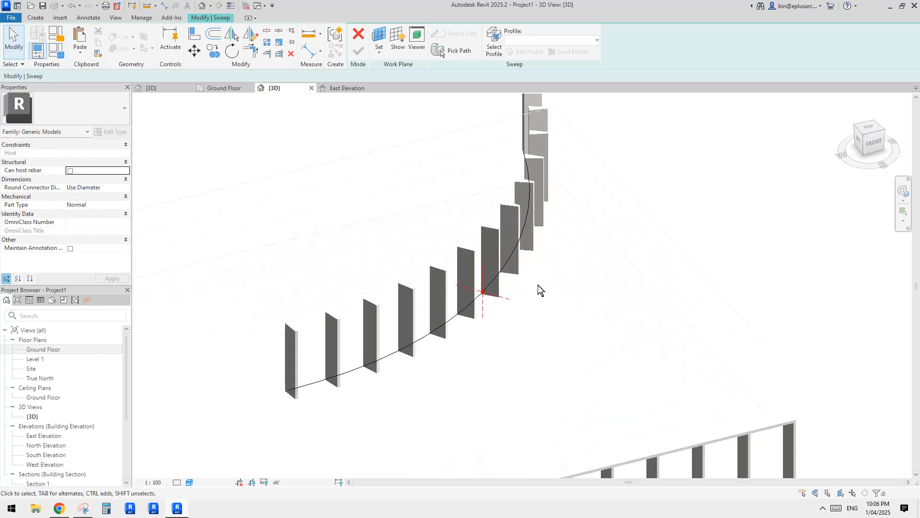
{"action": "scroll", "coordinate": [533, 285], "scroll_direction": "down", "scroll_amount": 1}
{"action": "middle_click_drag", "start_coordinate": [534, 296], "coordinate": [579, 328]}
{"action": "middle_click_drag", "start_coordinate": [579, 327], "coordinate": [565, 332], "text": "shift"}
{"action": "scroll", "coordinate": [537, 311], "scroll_direction": "up", "scroll_amount": 4}
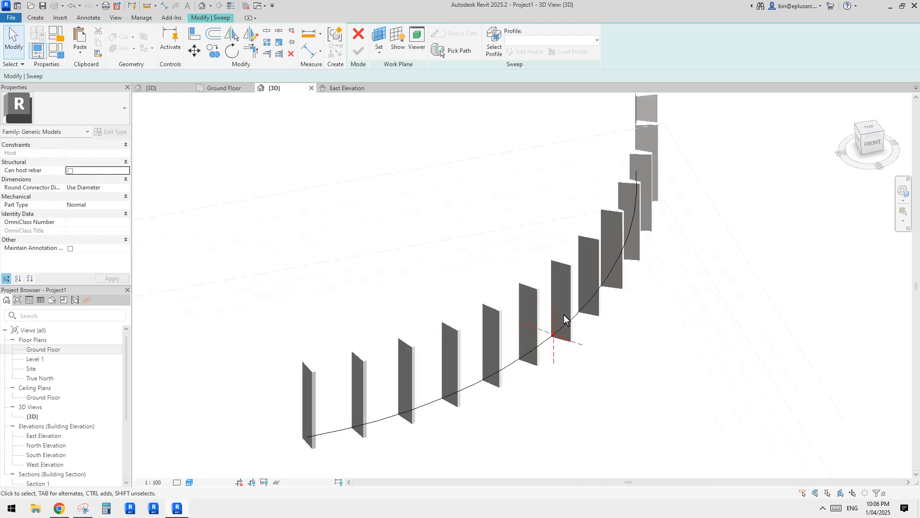
{"action": "scroll", "coordinate": [559, 343], "scroll_direction": "down", "scroll_amount": 4}
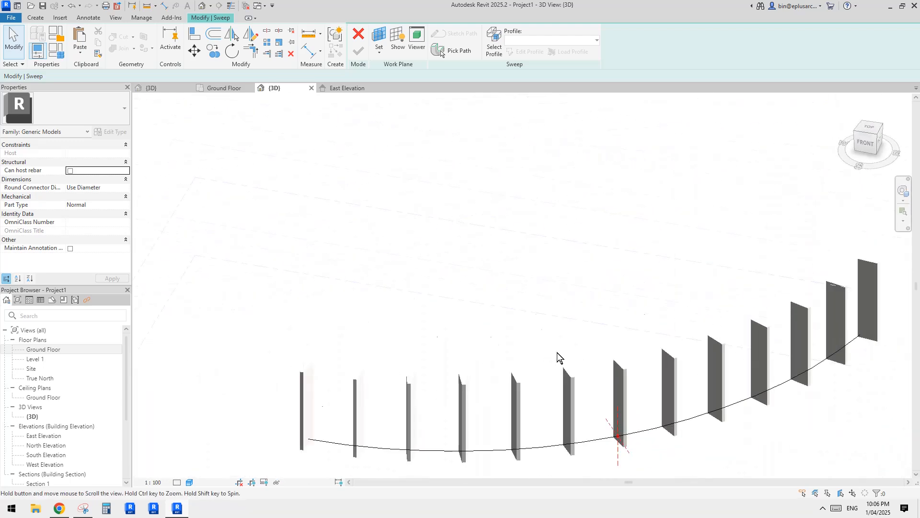
{"action": "mouse_move", "coordinate": [559, 355]}
{"action": "middle_mouse_down", "text": "shift"}
{"action": "mouse_move", "coordinate": [530, 271]}
{"action": "mouse_move", "coordinate": [493, 243]}
{"action": "mouse_move", "coordinate": [556, 345]}
{"action": "middle_mouse_up", "text": "shift"}
{"action": "mouse_move", "coordinate": [587, 420]}
{"action": "middle_mouse_down", "text": "shift"}
{"action": "mouse_move", "coordinate": [669, 323]}
{"action": "mouse_move", "coordinate": [655, 300]}
{"action": "mouse_move", "coordinate": [557, 253]}
{"action": "mouse_move", "coordinate": [541, 294]}
{"action": "middle_mouse_up", "text": "shift"}
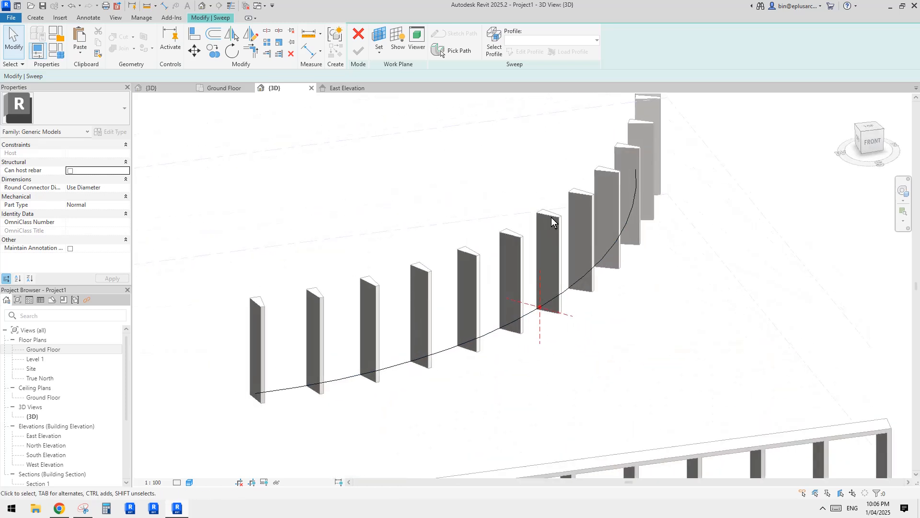
{"action": "middle_click_drag", "start_coordinate": [552, 221], "coordinate": [559, 240]}
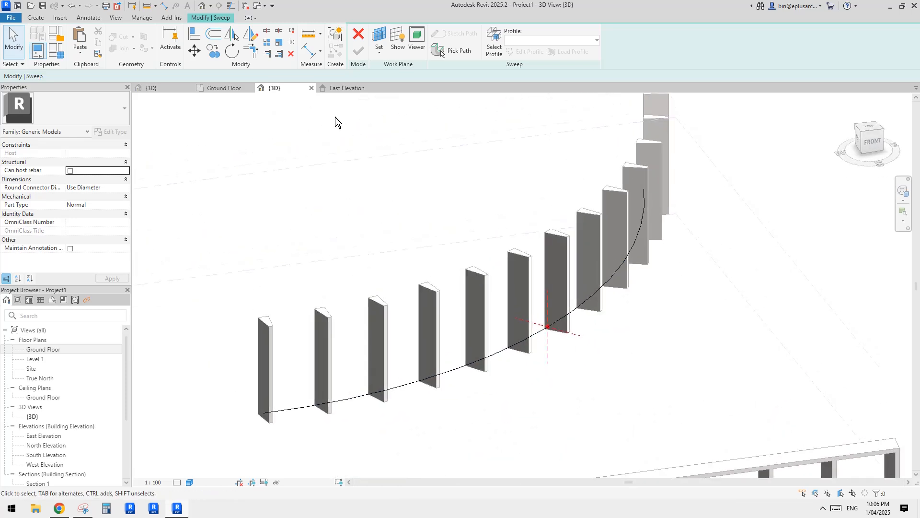
Step: Open the sweep's profile for sketching and pick the top edge of the fin at the profile plane as its first line
{"action": "left_click", "coordinate": [496, 50]}
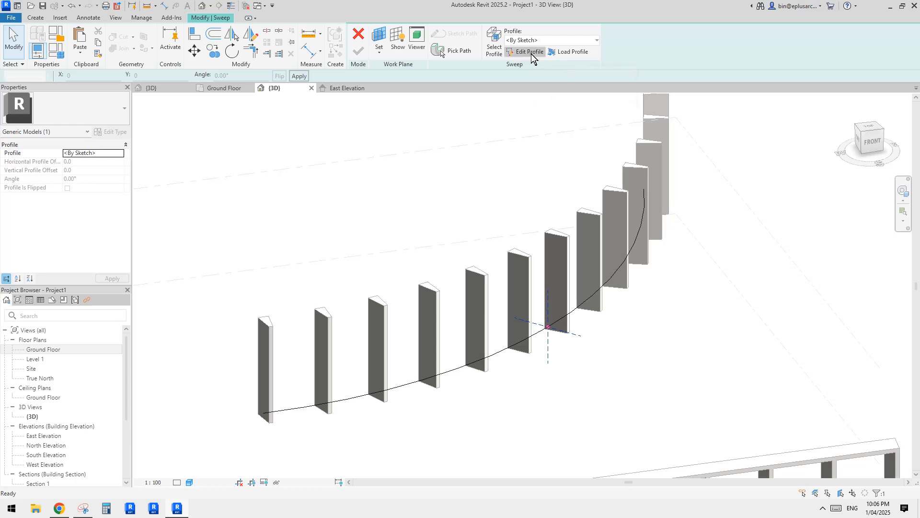
{"action": "left_click", "coordinate": [531, 52]}
{"action": "scroll", "coordinate": [561, 238], "scroll_direction": "up", "scroll_amount": 2}
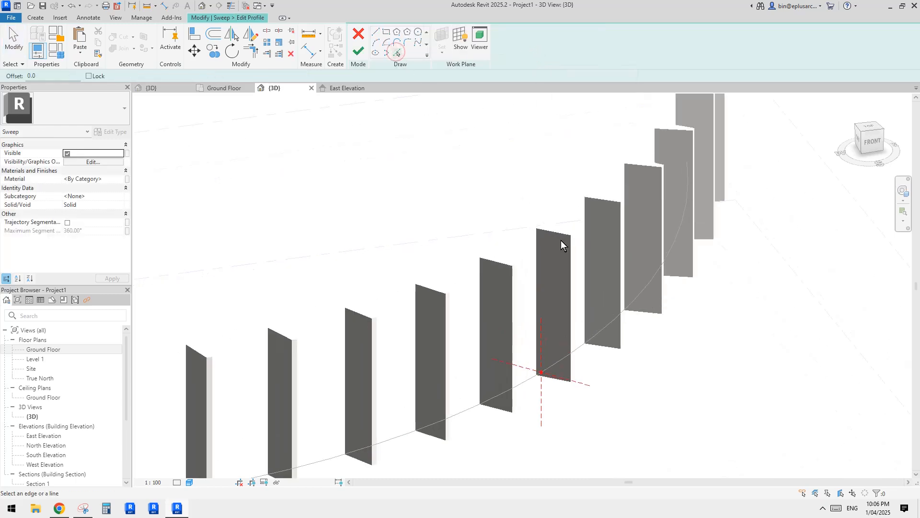
{"action": "middle_click_drag", "start_coordinate": [570, 260], "coordinate": [580, 167], "text": "shift"}
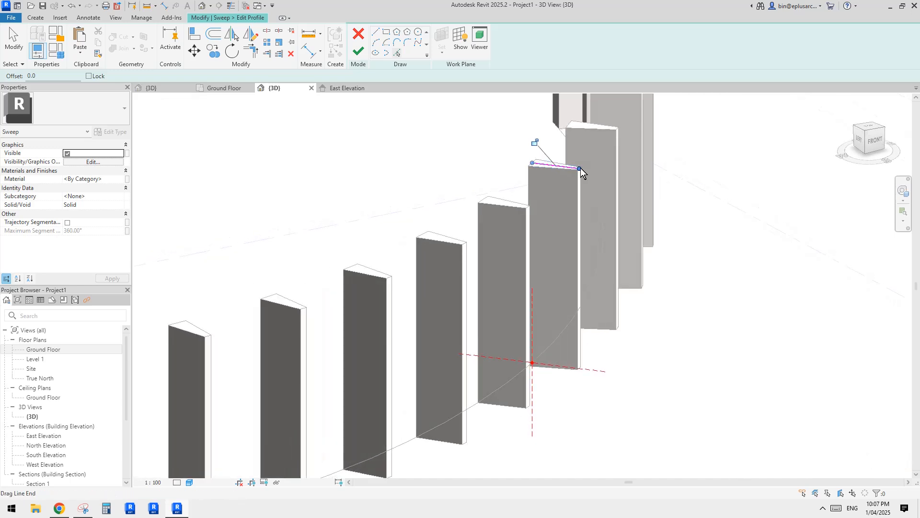
{"action": "scroll", "coordinate": [562, 169], "scroll_direction": "down", "scroll_amount": 4}
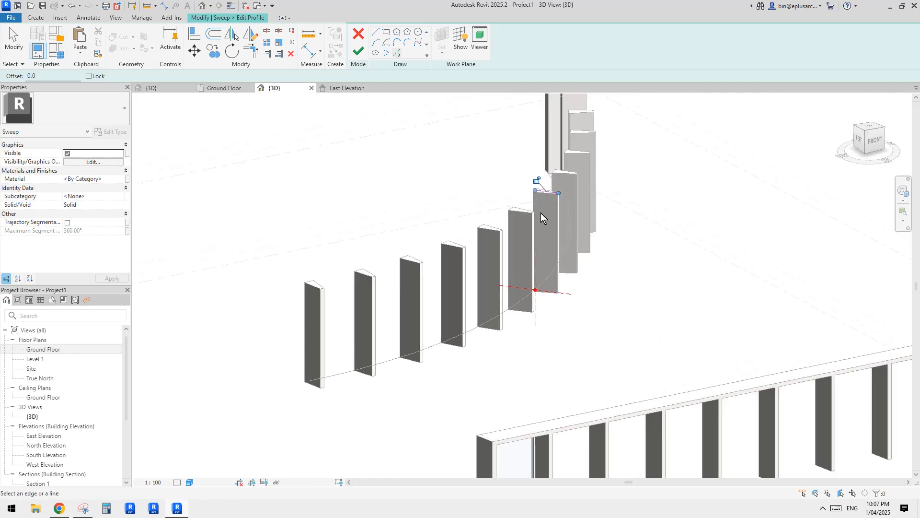
{"action": "scroll", "coordinate": [540, 213], "scroll_direction": "up", "scroll_amount": 5}
Step: Draw a 150 mm vertical line down from the outer end of the profile's top line
{"action": "left_click", "coordinate": [376, 32]}
{"action": "scroll", "coordinate": [626, 208], "scroll_direction": "up", "scroll_amount": 2}
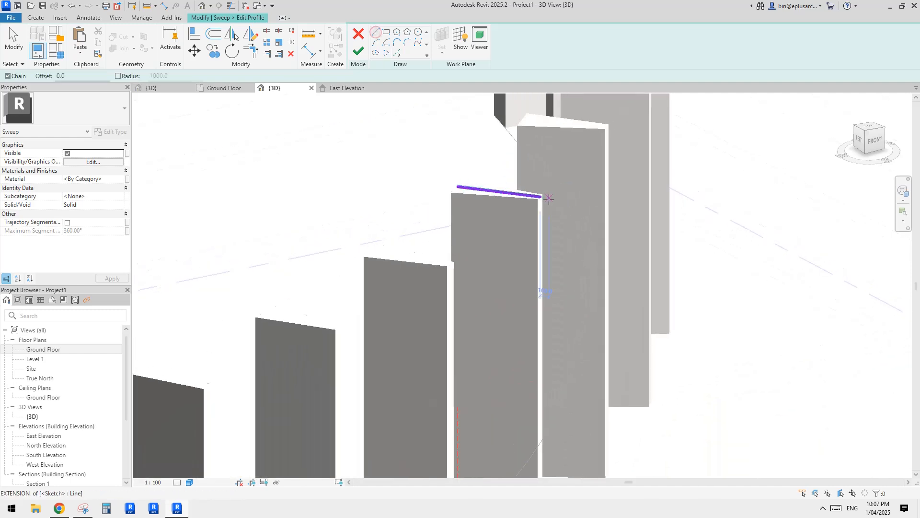
{"action": "left_click", "coordinate": [542, 197]}
{"action": "type", "text": "150"}
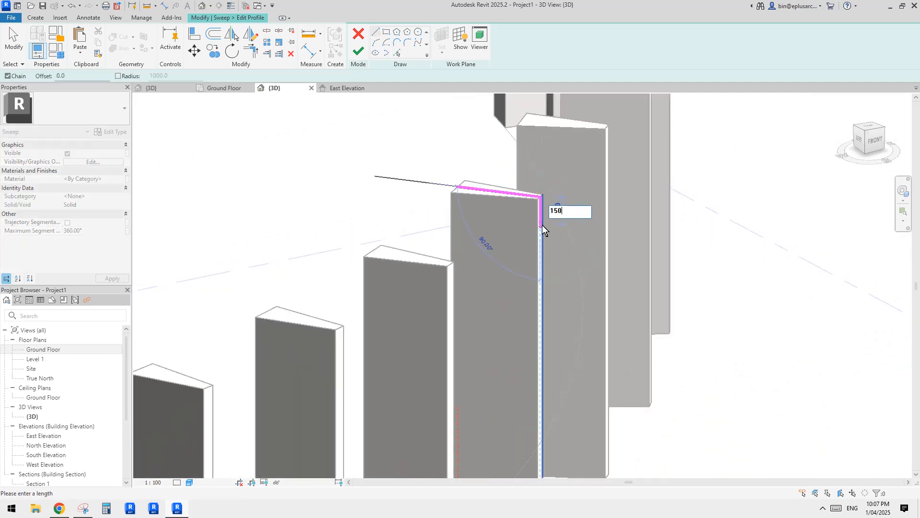
{"action": "key", "text": "Return"}
{"action": "key", "text": "Escape"}
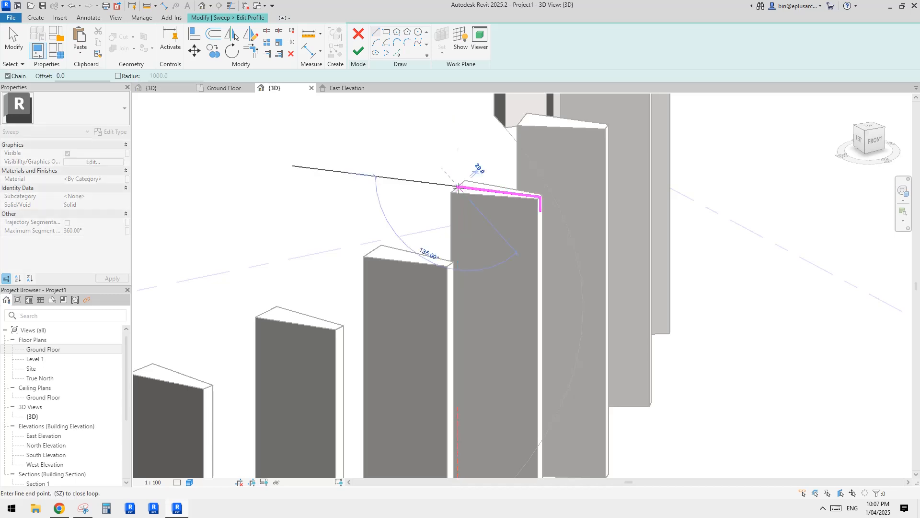
Step: Draw a 400 mm vertical line down from the top line's inner end and close the profile with a sloping line to the short edge
{"action": "left_click", "coordinate": [459, 187]}
{"action": "type", "text": "400"}
{"action": "key", "text": "Return"}
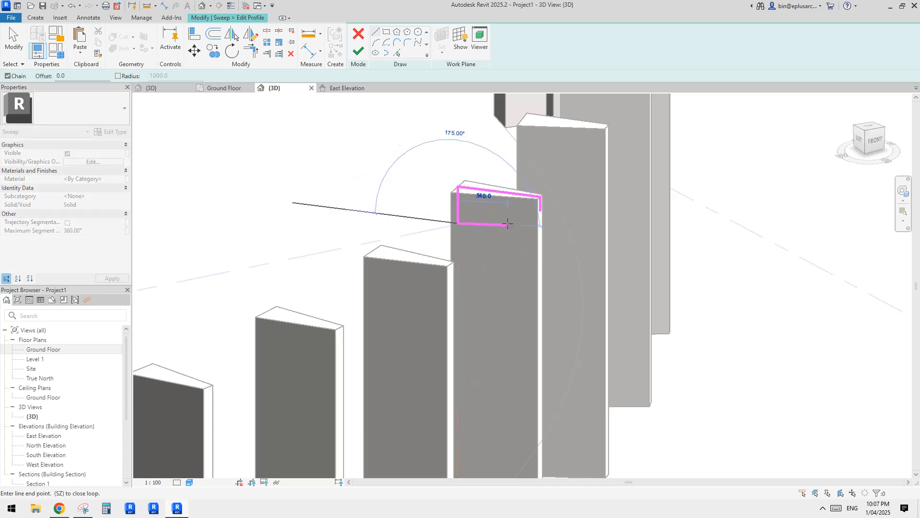
{"action": "left_click", "coordinate": [541, 211]}
{"action": "scroll", "coordinate": [564, 219], "scroll_direction": "down", "scroll_amount": 1}
{"action": "key", "text": "Escape"}
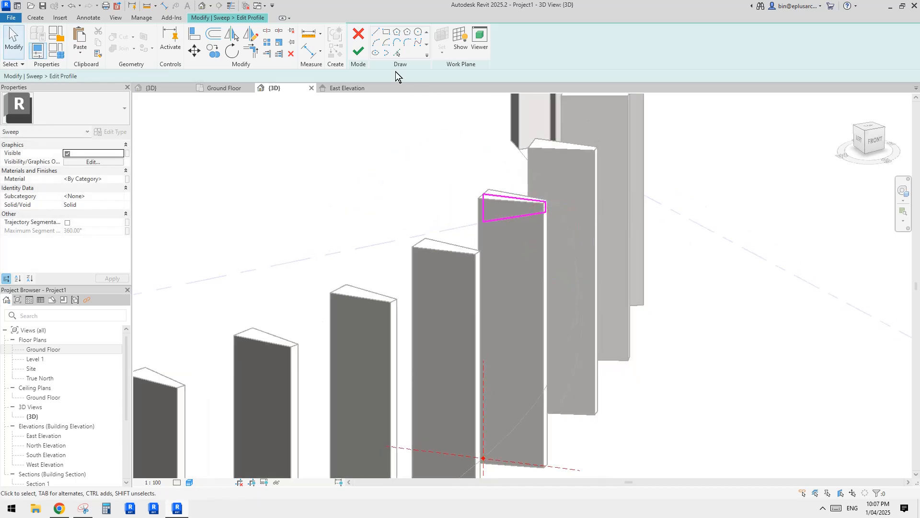
Step: Finish the profile sketch and complete the sweep along the curved path
{"action": "left_click", "coordinate": [360, 51]}
{"action": "scroll", "coordinate": [521, 204], "scroll_direction": "down", "scroll_amount": 1}
{"action": "left_click", "coordinate": [360, 53]}
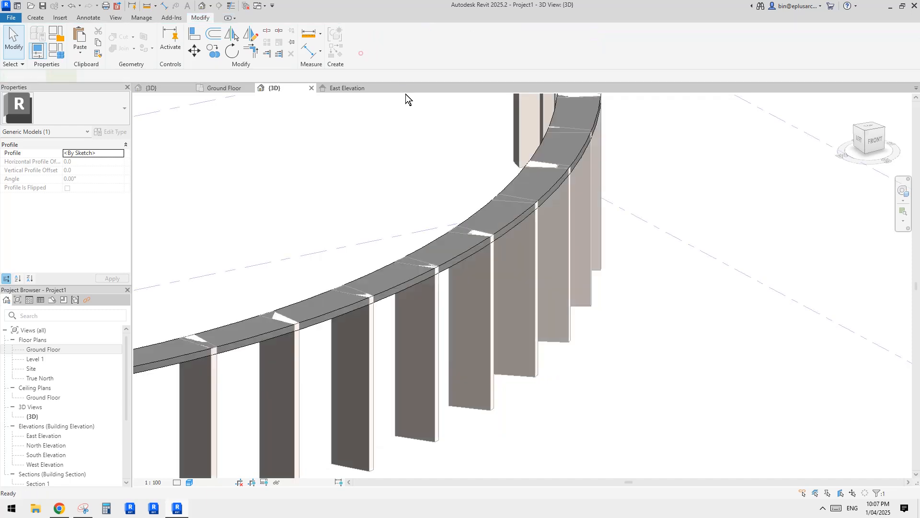
{"action": "scroll", "coordinate": [591, 217], "scroll_direction": "down", "scroll_amount": 2}
{"action": "middle_click_drag", "start_coordinate": [591, 216], "coordinate": [620, 211], "text": "shift"}
Step: Leave the sweep's material as By Category and finish the in-place model
{"action": "left_click", "coordinate": [111, 180]}
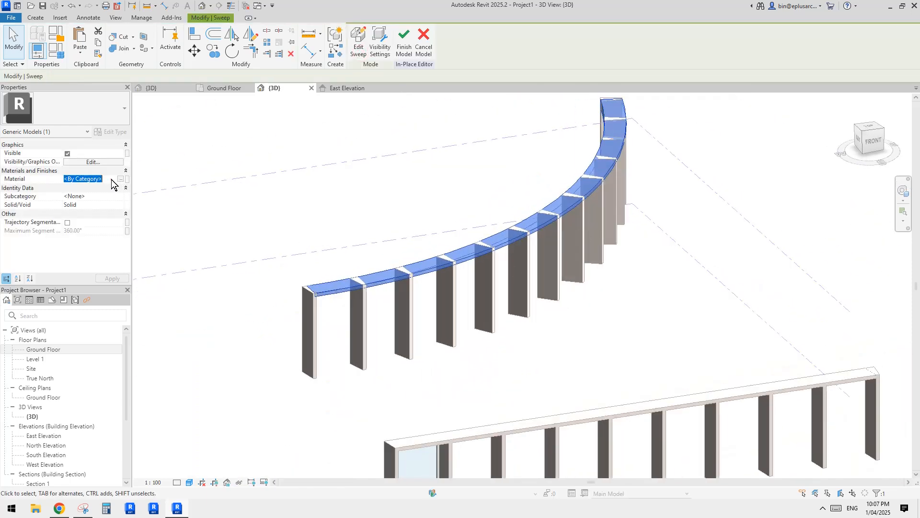
{"action": "middle_click_drag", "start_coordinate": [303, 171], "coordinate": [299, 176], "text": "shift"}
{"action": "left_click", "coordinate": [373, 191]}
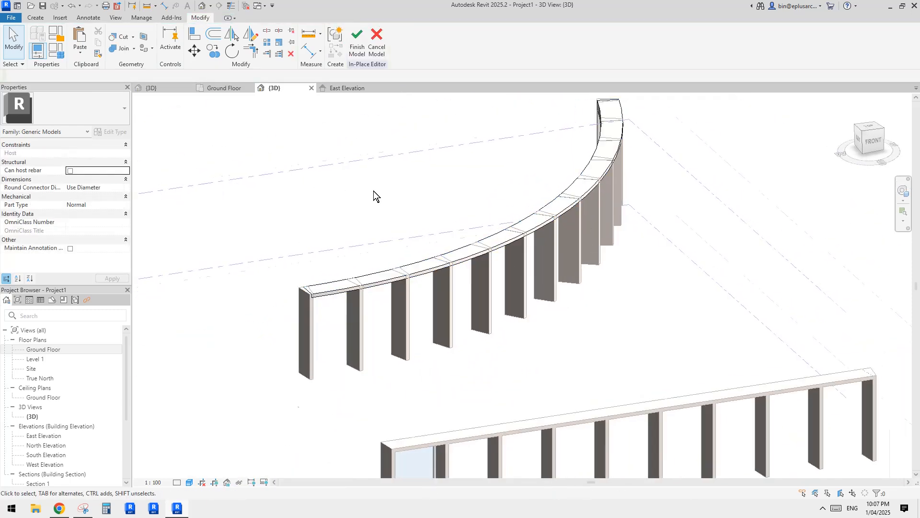
{"action": "scroll", "coordinate": [373, 191], "scroll_direction": "up", "scroll_amount": 1}
{"action": "middle_click_drag", "start_coordinate": [379, 211], "coordinate": [372, 211]}
{"action": "left_click", "coordinate": [357, 42]}
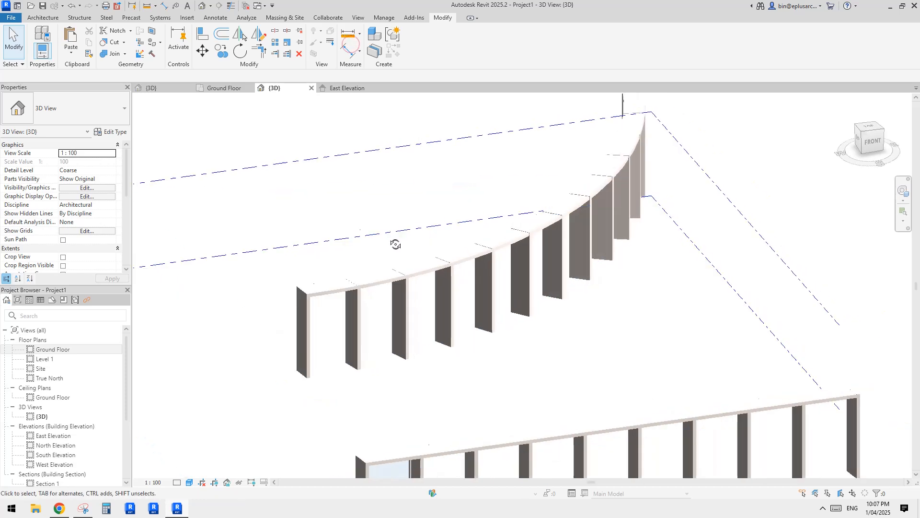
Step: Try to join the end fin with the curved sweep
{"action": "left_click", "coordinate": [115, 54]}
{"action": "scroll", "coordinate": [335, 312], "scroll_direction": "up", "scroll_amount": 2}
{"action": "left_click", "coordinate": [292, 307]}
{"action": "left_click", "coordinate": [306, 277]}
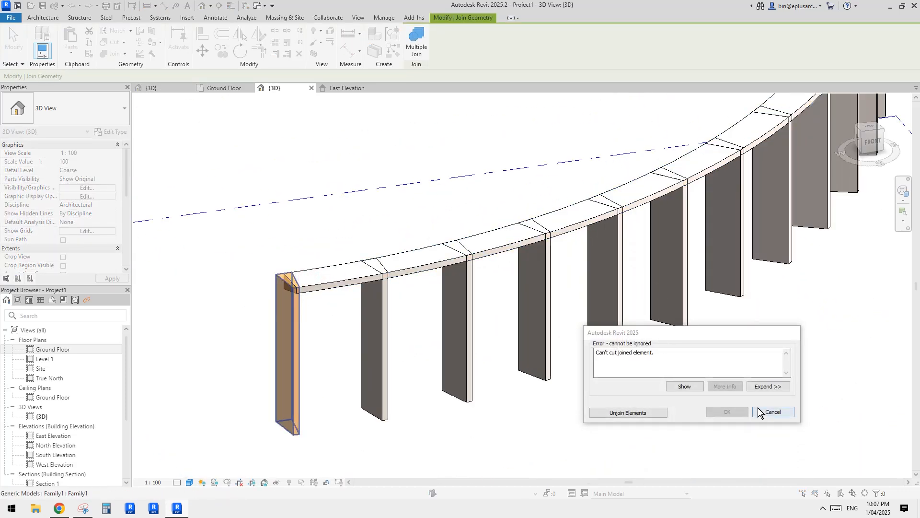
{"action": "left_click", "coordinate": [772, 412]}
Step: Try to join the curved sweep with the second fin from the same end
{"action": "left_click", "coordinate": [115, 54]}
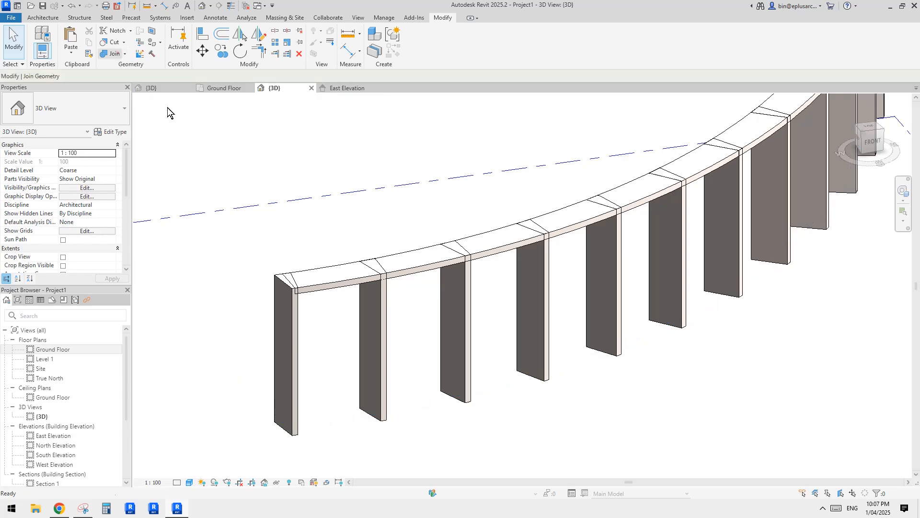
{"action": "left_click", "coordinate": [357, 271]}
{"action": "left_click", "coordinate": [382, 303]}
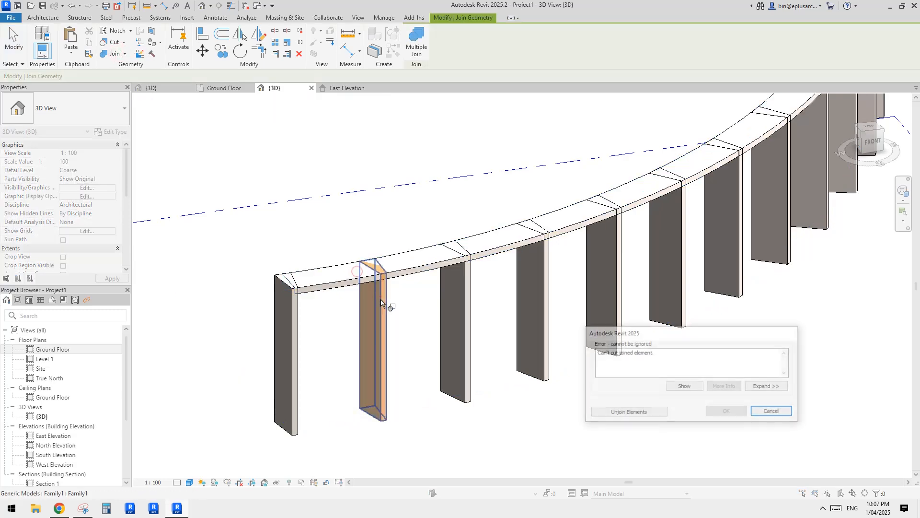
{"action": "left_click", "coordinate": [773, 411]}
Step: Select the curved sweep and examine up close how it meets the fins' tops and outer faces
{"action": "scroll", "coordinate": [420, 289], "scroll_direction": "down", "scroll_amount": 2}
{"action": "middle_click_drag", "start_coordinate": [421, 289], "coordinate": [586, 247], "text": "shift"}
{"action": "scroll", "coordinate": [605, 204], "scroll_direction": "up", "scroll_amount": 4}
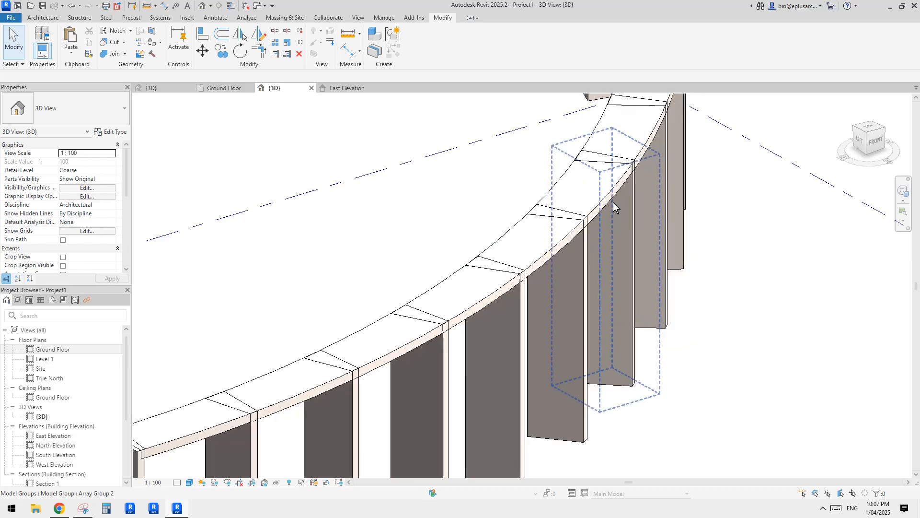
{"action": "left_click", "coordinate": [612, 198]}
{"action": "scroll", "coordinate": [634, 185], "scroll_direction": "up", "scroll_amount": 2}
{"action": "scroll", "coordinate": [634, 185], "scroll_direction": "up", "scroll_amount": 3}
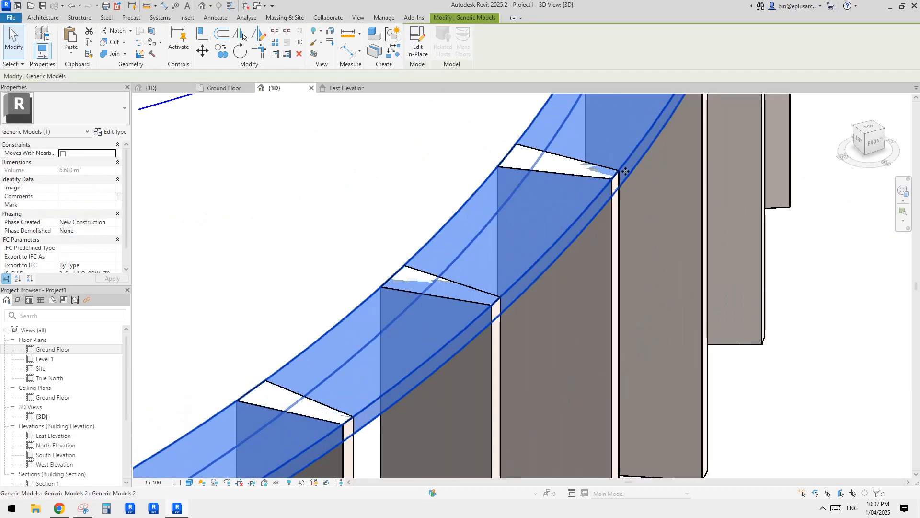
{"action": "middle_click_drag", "start_coordinate": [597, 214], "coordinate": [582, 236], "text": "shift"}
{"action": "scroll", "coordinate": [582, 237], "scroll_direction": "down", "scroll_amount": 1}
{"action": "scroll", "coordinate": [626, 193], "scroll_direction": "up", "scroll_amount": 2}
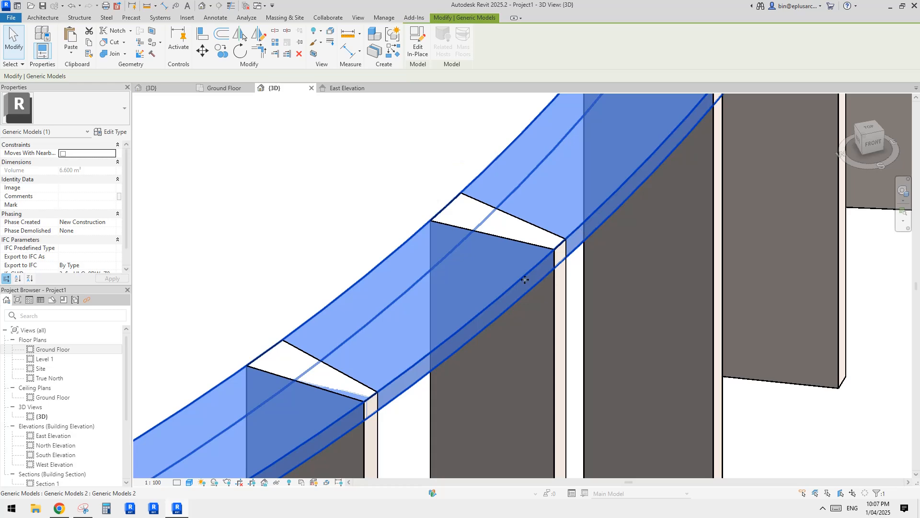
{"action": "scroll", "coordinate": [562, 232], "scroll_direction": "down", "scroll_amount": 2}
{"action": "middle_click_drag", "start_coordinate": [499, 260], "coordinate": [698, 222], "text": "shift"}
{"action": "scroll", "coordinate": [698, 222], "scroll_direction": "up", "scroll_amount": 3}
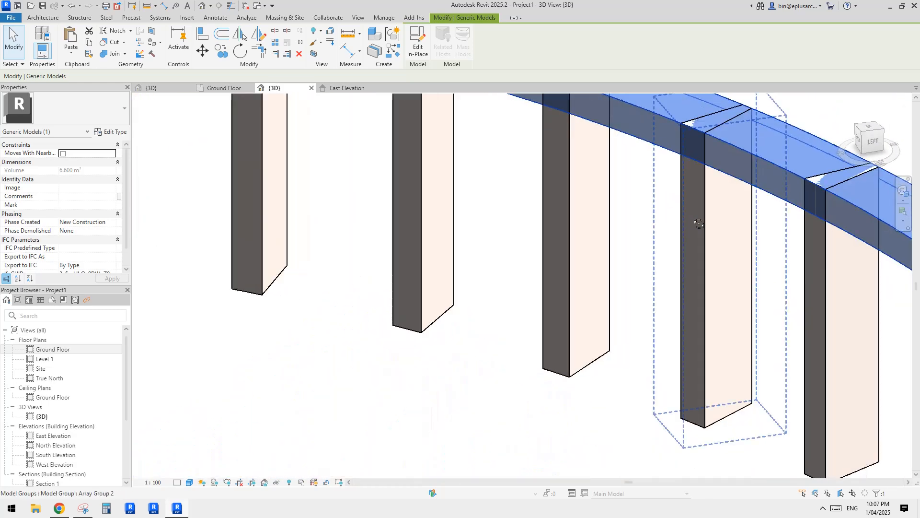
{"action": "middle_click_drag", "start_coordinate": [585, 128], "coordinate": [582, 209]}
{"action": "scroll", "coordinate": [615, 236], "scroll_direction": "up", "scroll_amount": 1}
{"action": "scroll", "coordinate": [612, 206], "scroll_direction": "down", "scroll_amount": 1}
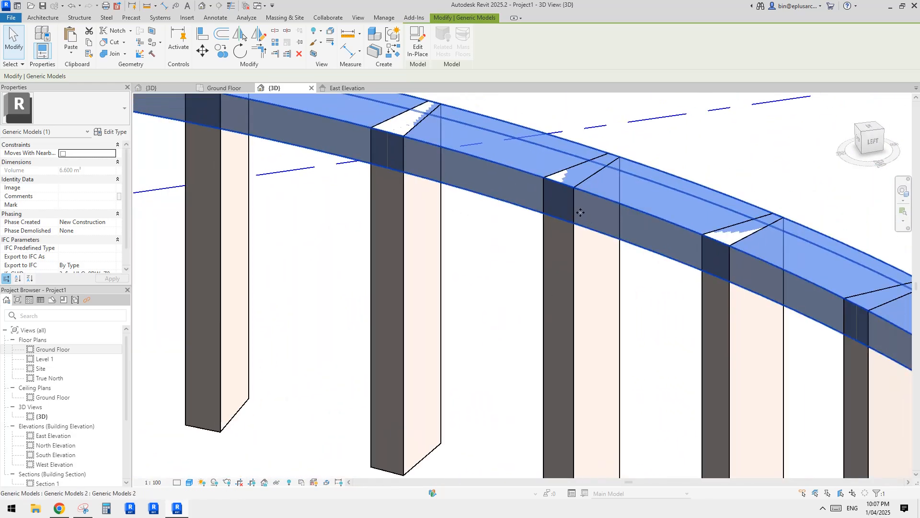
Step: Try to join the curved sweep with a fin partway along the array, then dismiss the attempt
{"action": "key", "text": "Escape"}
{"action": "left_click", "coordinate": [571, 245]}
{"action": "middle_click_drag", "start_coordinate": [570, 245], "coordinate": [563, 222], "text": "shift"}
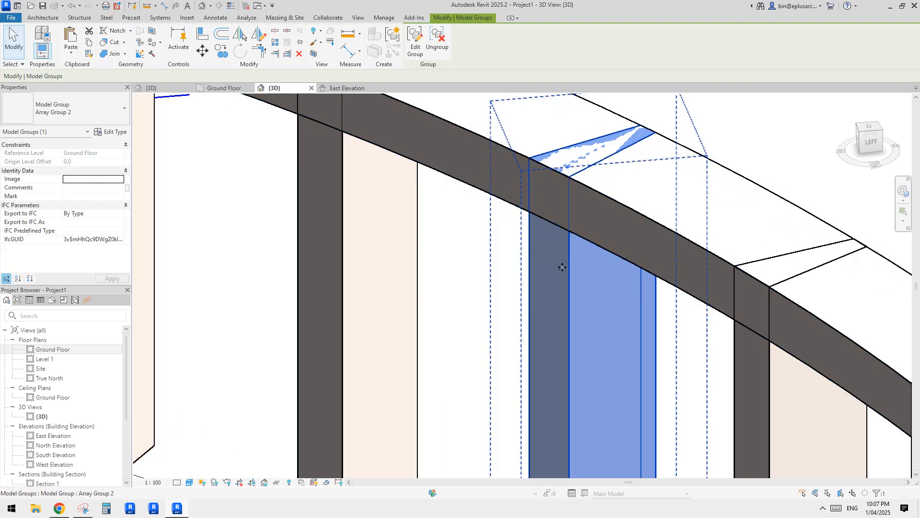
{"action": "middle_click_drag", "start_coordinate": [549, 259], "coordinate": [582, 235], "text": "shift"}
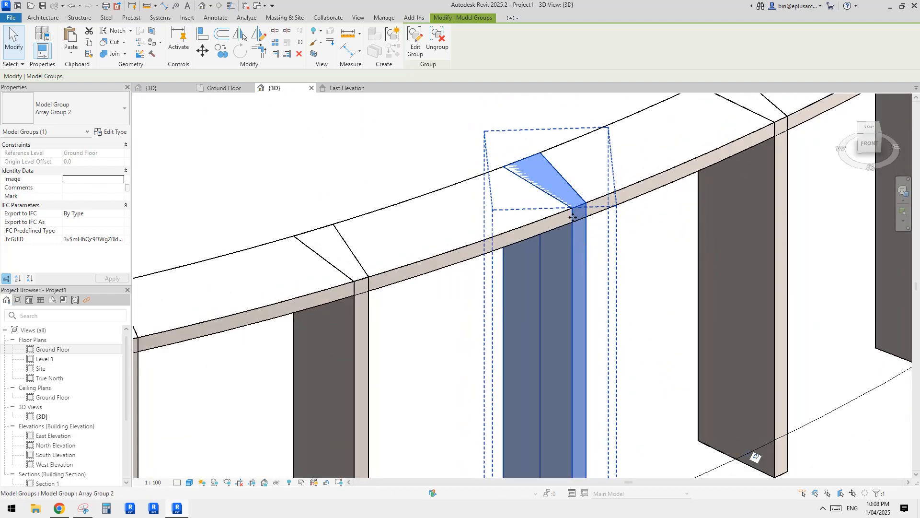
{"action": "scroll", "coordinate": [571, 220], "scroll_direction": "up", "scroll_amount": 2}
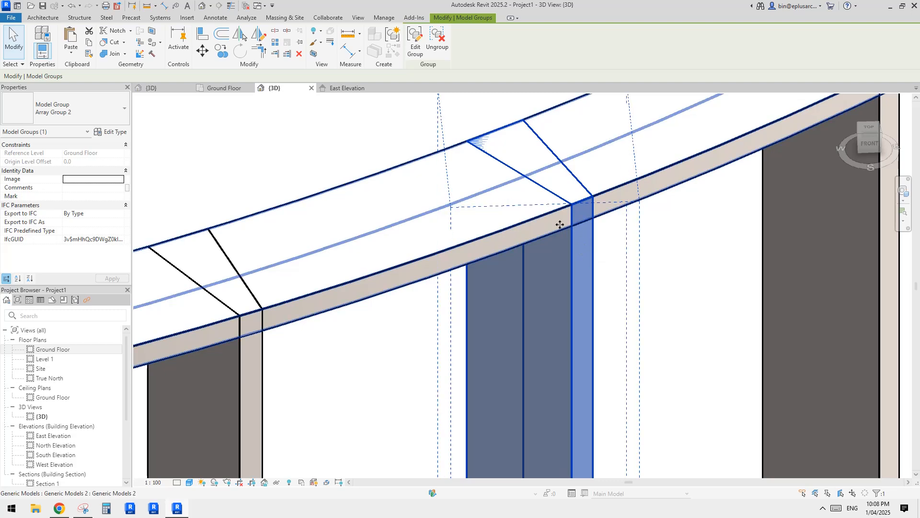
{"action": "scroll", "coordinate": [565, 237], "scroll_direction": "down", "scroll_amount": 2}
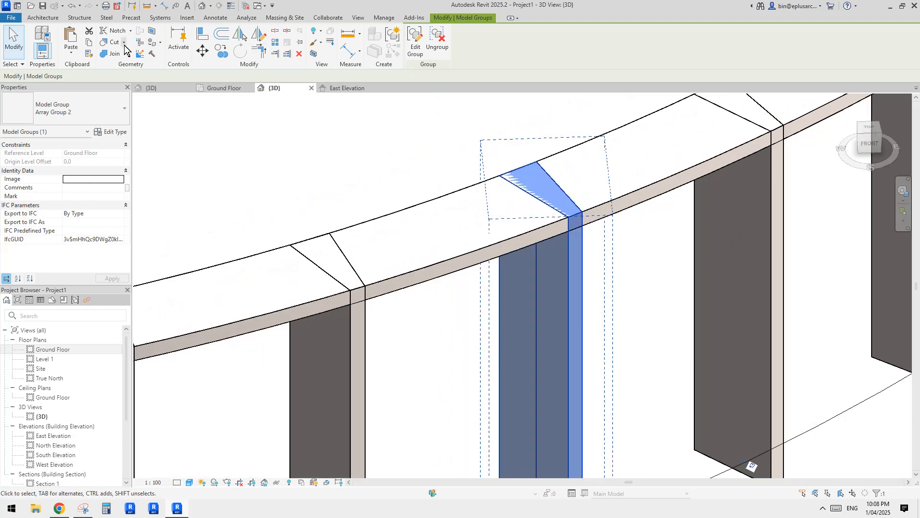
{"action": "left_click", "coordinate": [109, 53]}
{"action": "left_click", "coordinate": [500, 223]}
{"action": "left_click", "coordinate": [555, 257]}
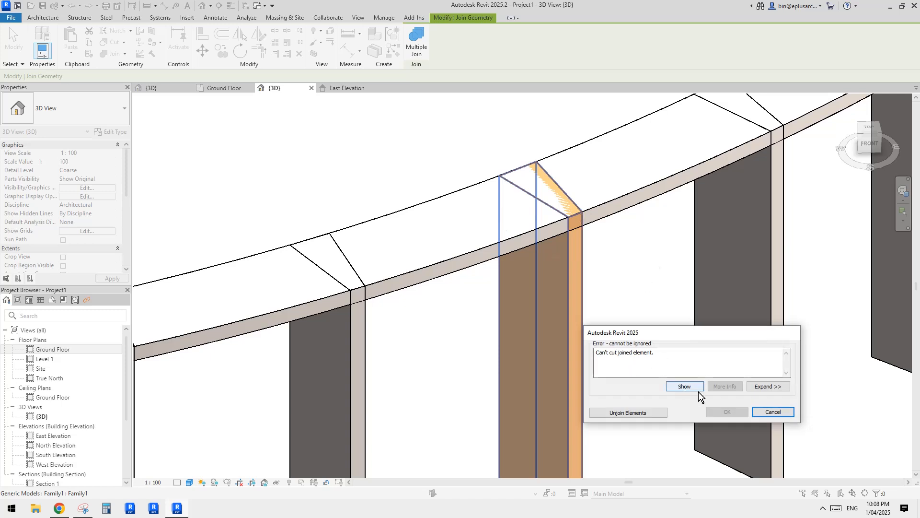
{"action": "left_click", "coordinate": [773, 412]}
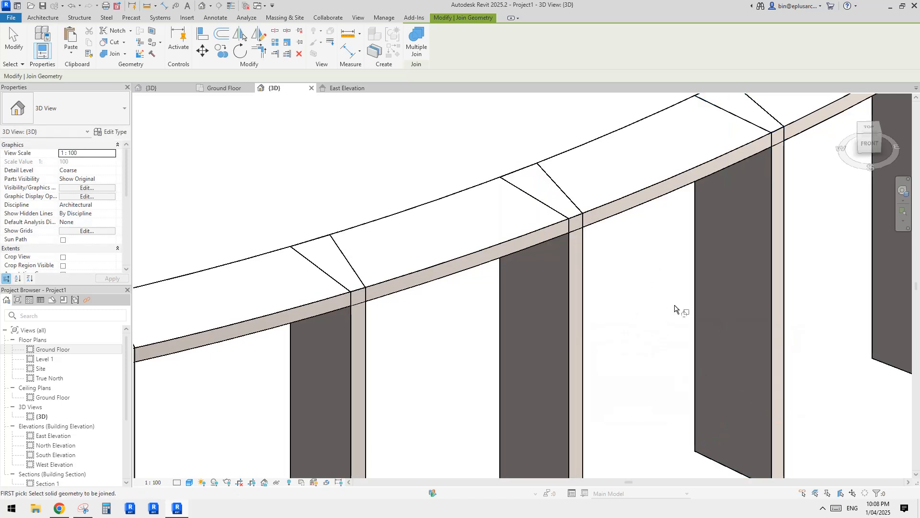
{"action": "key", "text": "Escape"}
Step: Select the curved sweep and examine up close where it overlaps the tops of the neighbouring fins
{"action": "left_click", "coordinate": [572, 258]}
{"action": "scroll", "coordinate": [572, 258], "scroll_direction": "down", "scroll_amount": 1}
{"action": "middle_click_drag", "start_coordinate": [572, 258], "coordinate": [603, 282], "text": "shift"}
{"action": "scroll", "coordinate": [579, 236], "scroll_direction": "up", "scroll_amount": 2}
{"action": "left_click", "coordinate": [574, 238]}
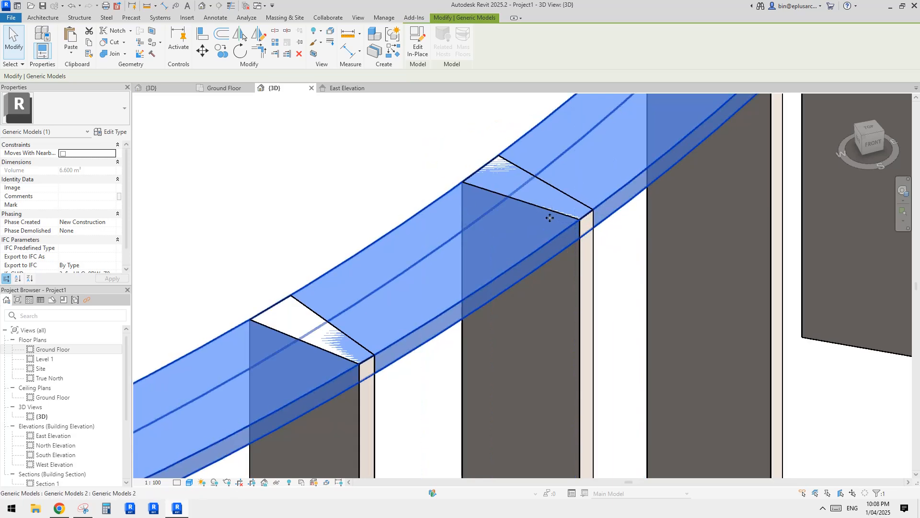
{"action": "scroll", "coordinate": [563, 242], "scroll_direction": "down", "scroll_amount": 3}
{"action": "scroll", "coordinate": [553, 236], "scroll_direction": "up", "scroll_amount": 4}
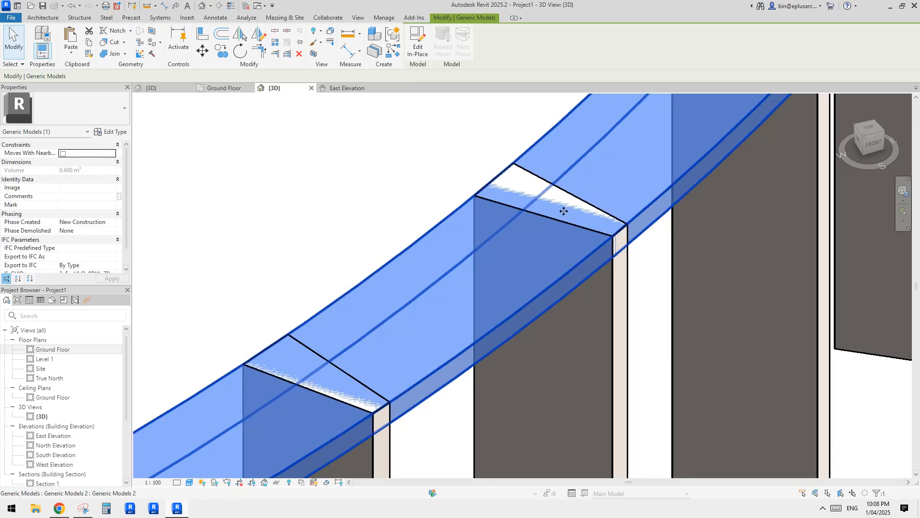
{"action": "key", "text": "Escape"}
{"action": "scroll", "coordinate": [556, 206], "scroll_direction": "up", "scroll_amount": 5}
{"action": "scroll", "coordinate": [610, 252], "scroll_direction": "up", "scroll_amount": 2}
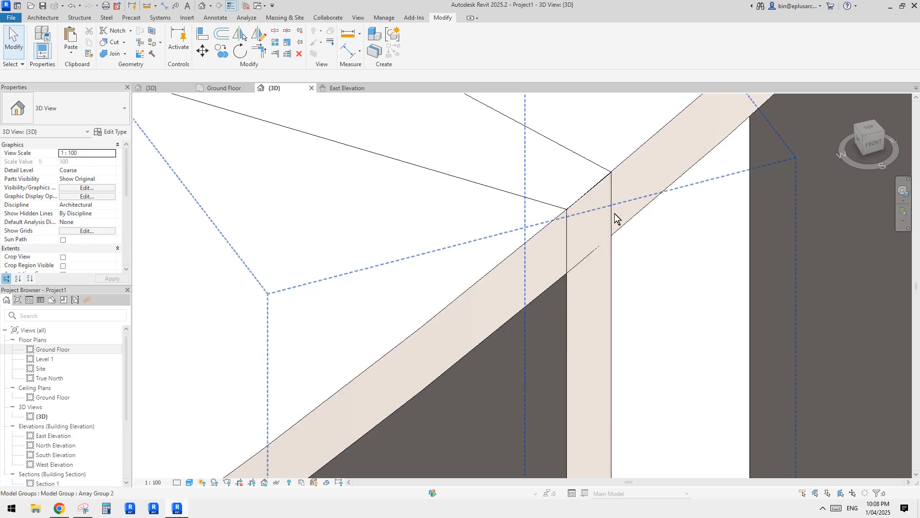
Step: Examine the curved sweep from both sides of the arc, comparing its edges with the fins' narrow end faces
{"action": "middle_click_drag", "start_coordinate": [603, 231], "coordinate": [534, 303], "text": "shift"}
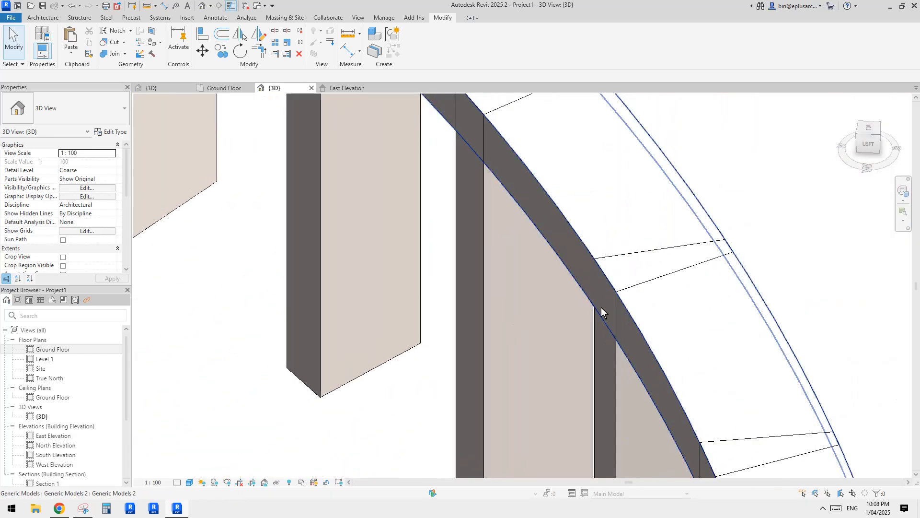
{"action": "middle_click_drag", "start_coordinate": [608, 291], "coordinate": [485, 249], "text": "shift"}
{"action": "scroll", "coordinate": [456, 243], "scroll_direction": "up", "scroll_amount": 3}
{"action": "left_click", "coordinate": [470, 240]}
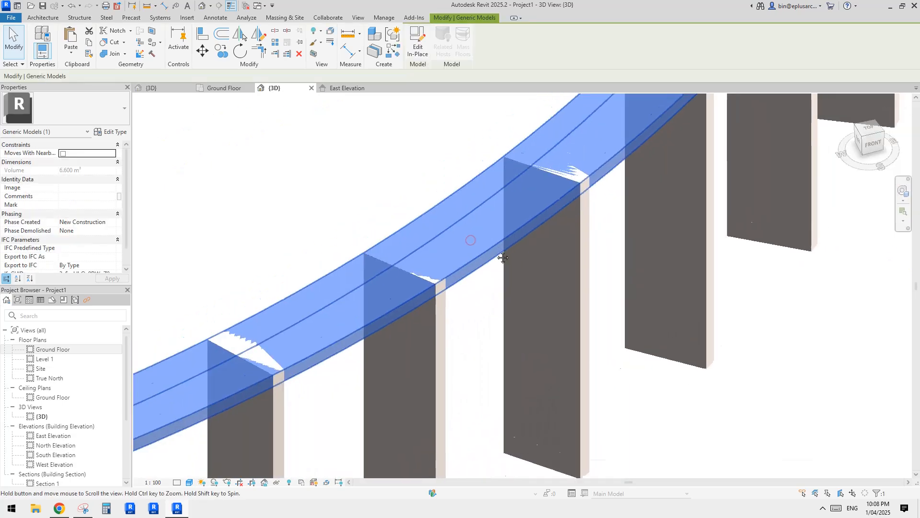
{"action": "scroll", "coordinate": [579, 216], "scroll_direction": "up", "scroll_amount": 3}
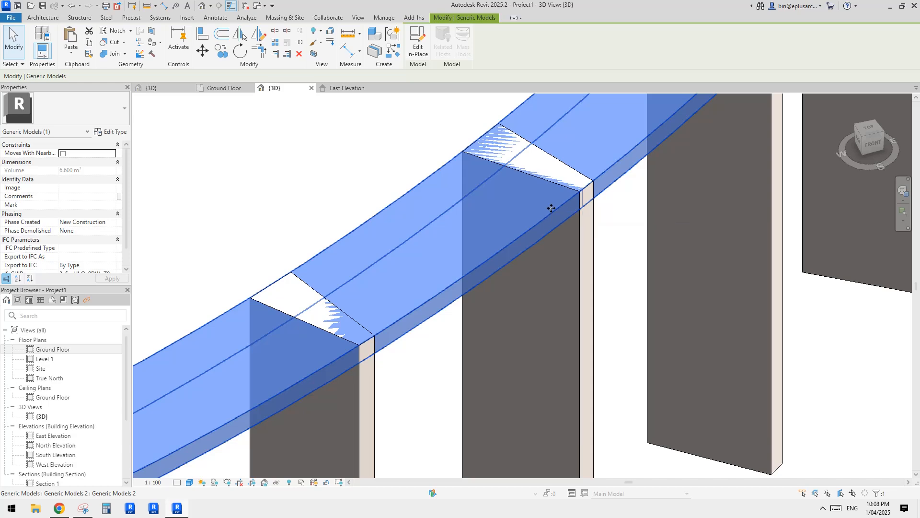
{"action": "key", "text": "Escape"}
{"action": "scroll", "coordinate": [570, 208], "scroll_direction": "down", "scroll_amount": 2}
{"action": "middle_click_drag", "start_coordinate": [579, 217], "coordinate": [551, 229], "text": "shift"}
{"action": "left_click", "coordinate": [548, 223]}
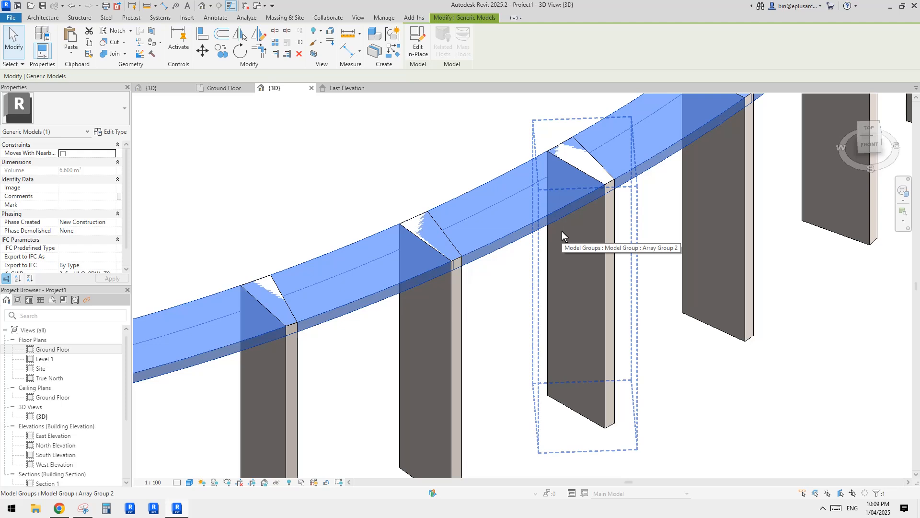
{"action": "scroll", "coordinate": [562, 231], "scroll_direction": "down", "scroll_amount": 5}
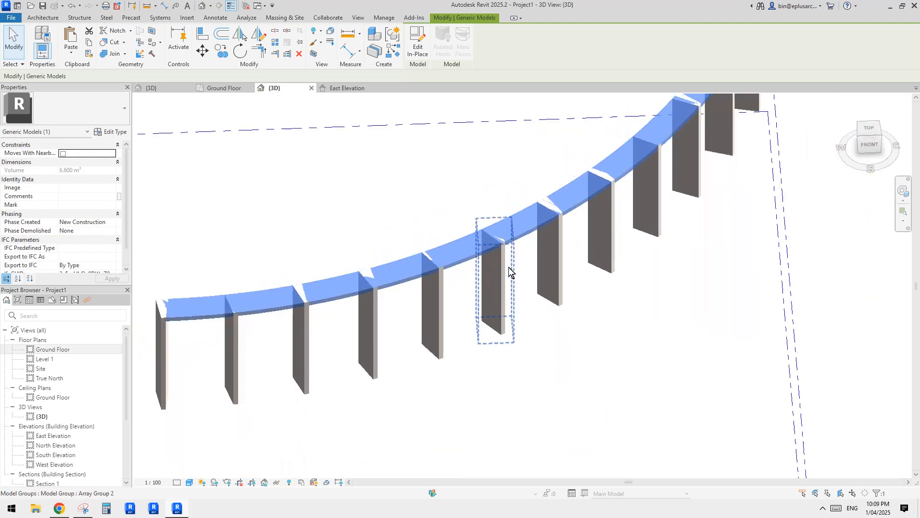
Step: Check the Sultan Nazrin Shah Centre reference photo in Chrome, return to Revit and inspect the junctions between the sweep and the fins' narrow faces
{"action": "left_click", "coordinate": [59, 508]}
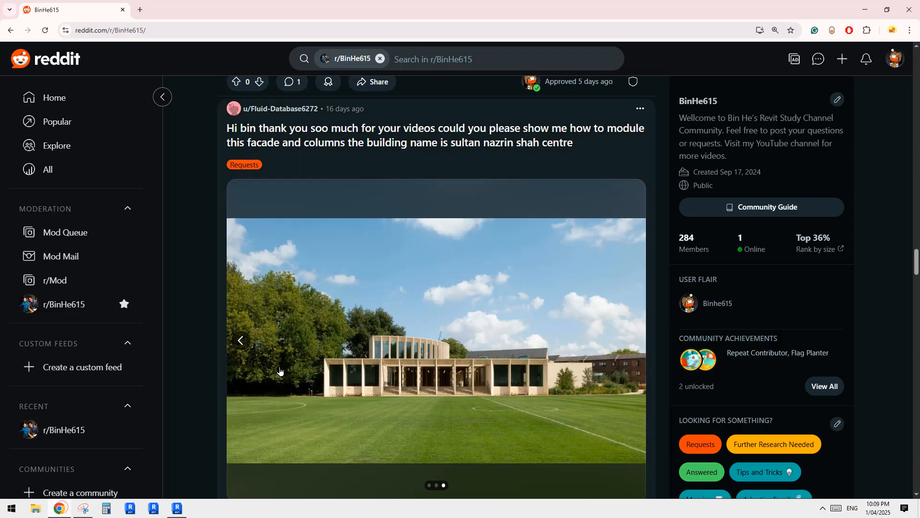
{"action": "left_click", "coordinate": [178, 507]}
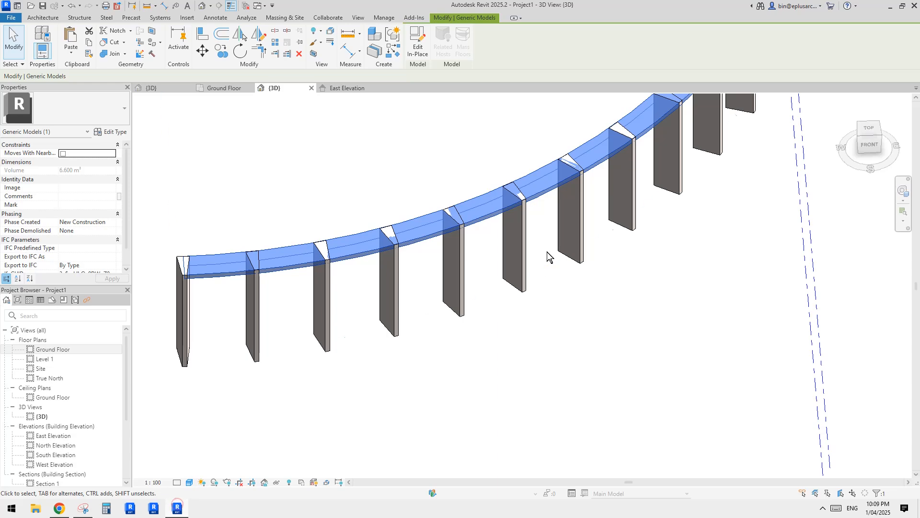
{"action": "middle_click_drag", "start_coordinate": [547, 258], "coordinate": [522, 228], "text": "shift"}
{"action": "scroll", "coordinate": [523, 239], "scroll_direction": "up", "scroll_amount": 3}
{"action": "key", "text": "Escape"}
{"action": "left_click", "coordinate": [513, 226]}
{"action": "scroll", "coordinate": [522, 229], "scroll_direction": "up", "scroll_amount": 3}
{"action": "key", "text": "Escape"}
{"action": "scroll", "coordinate": [522, 227], "scroll_direction": "up", "scroll_amount": 1}
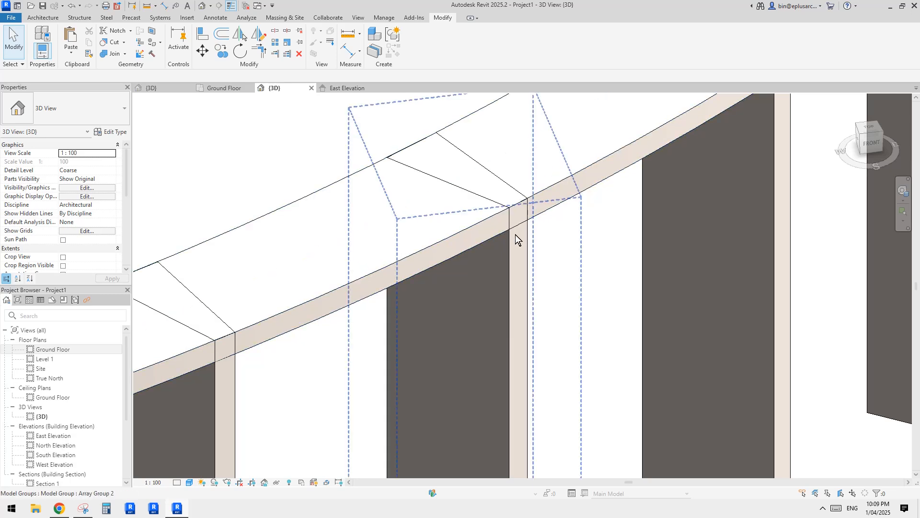
{"action": "scroll", "coordinate": [516, 240], "scroll_direction": "down", "scroll_amount": 3}
{"action": "scroll", "coordinate": [518, 232], "scroll_direction": "up", "scroll_amount": 2}
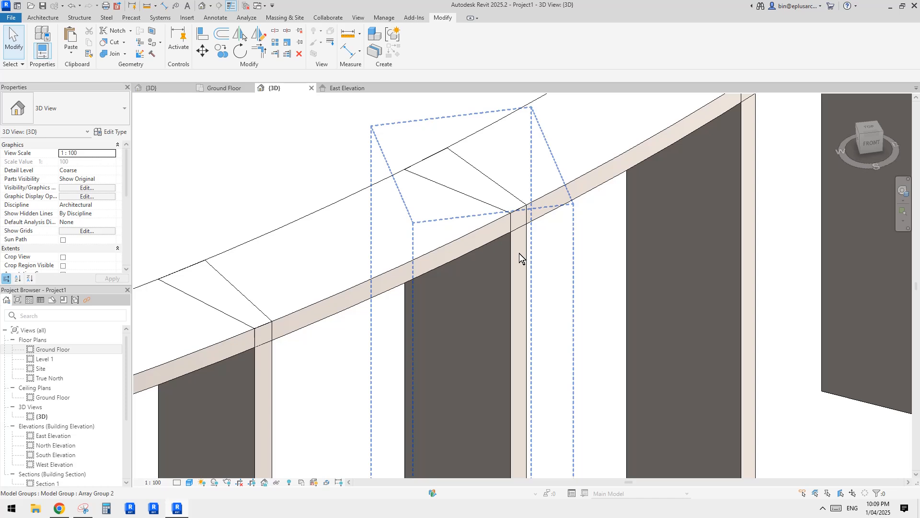
{"action": "scroll", "coordinate": [519, 253], "scroll_direction": "down", "scroll_amount": 5}
{"action": "scroll", "coordinate": [526, 253], "scroll_direction": "up", "scroll_amount": 3}
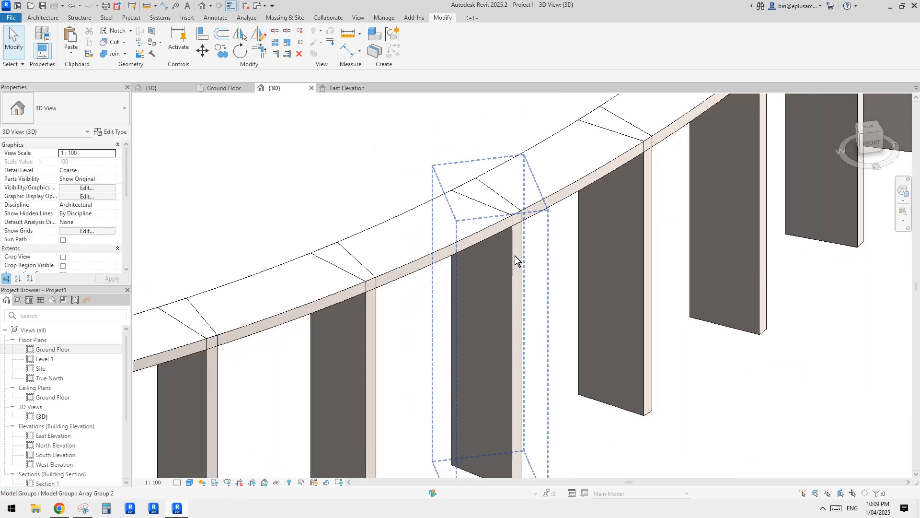
{"action": "scroll", "coordinate": [513, 259], "scroll_direction": "down", "scroll_amount": 2}
{"action": "middle_click_drag", "start_coordinate": [515, 246], "coordinate": [499, 249]}
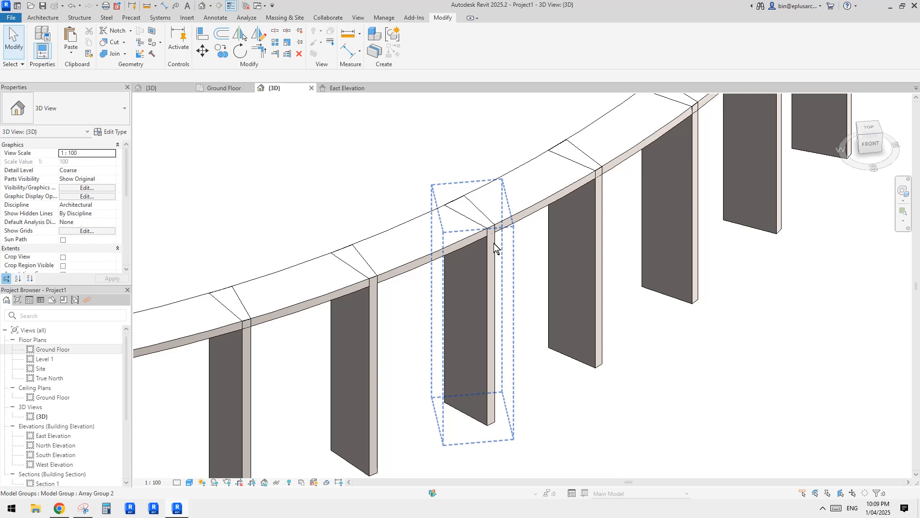
{"action": "scroll", "coordinate": [493, 243], "scroll_direction": "up", "scroll_amount": 2}
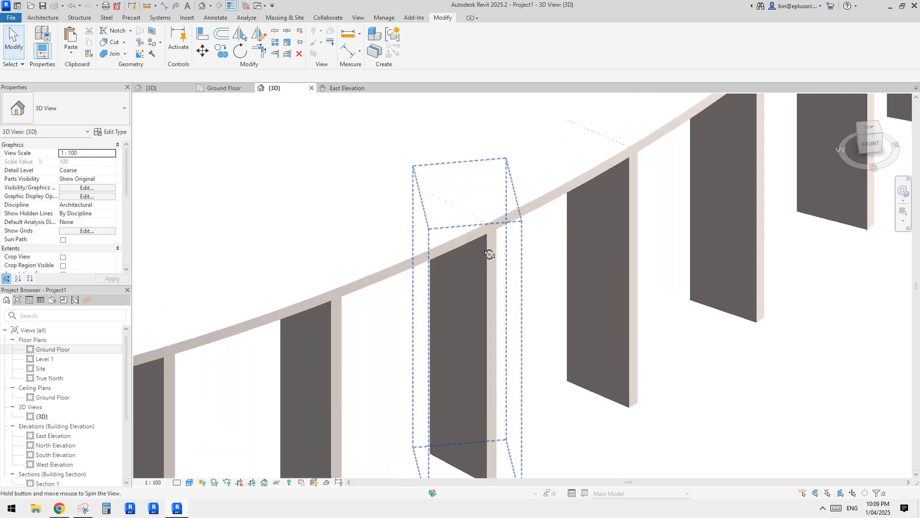
{"action": "middle_click_drag", "start_coordinate": [486, 249], "coordinate": [427, 240]}
Step: Open the curved sweep in the in-place editor and start editing its tapered profile sketch
{"action": "left_click", "coordinate": [428, 240]}
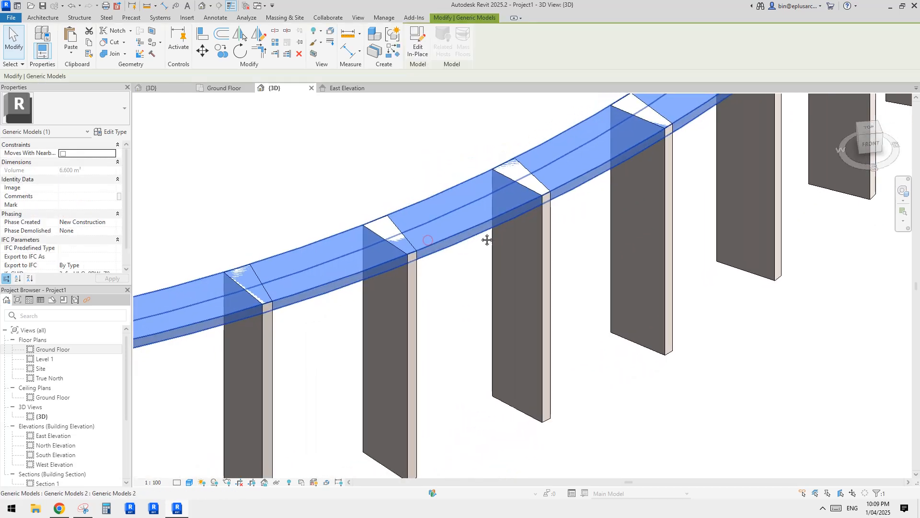
{"action": "left_click", "coordinate": [410, 48]}
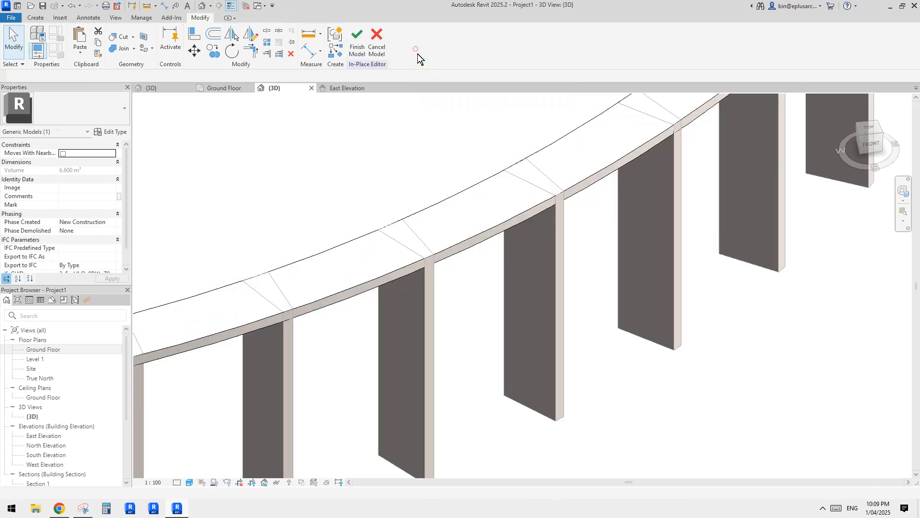
{"action": "left_click", "coordinate": [516, 203]}
{"action": "middle_click_drag", "start_coordinate": [516, 203], "coordinate": [489, 252], "text": "shift"}
{"action": "left_click", "coordinate": [358, 43]}
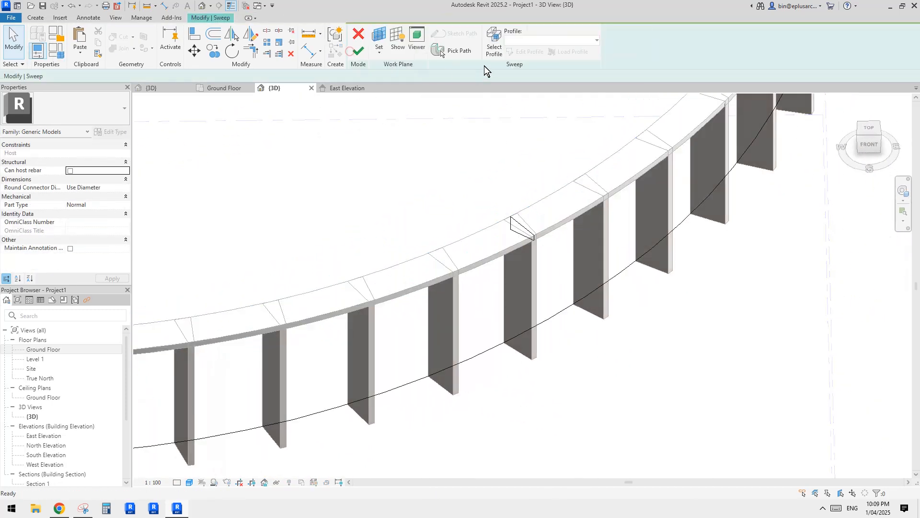
{"action": "left_click", "coordinate": [496, 54]}
{"action": "left_click", "coordinate": [523, 53]}
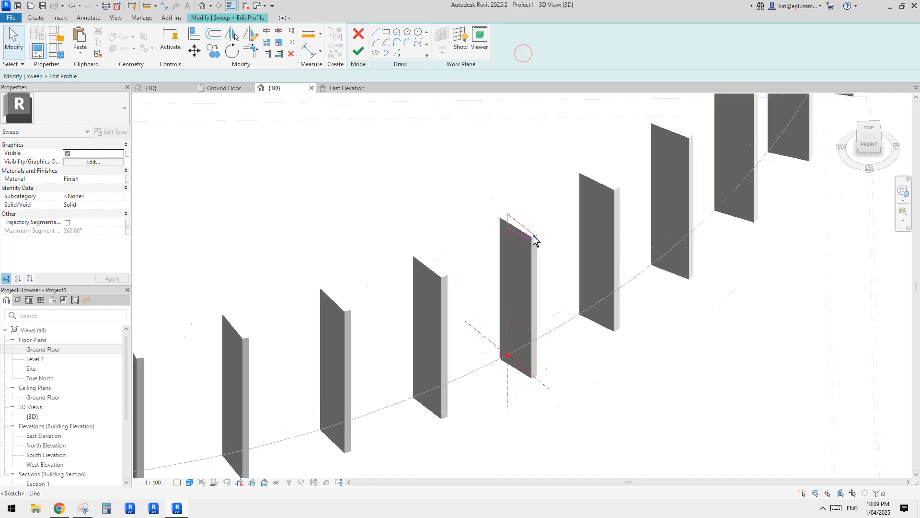
Step: Move the sweep profile's two vertical edges together by 1 mm toward the profile's taller end
{"action": "left_click", "coordinate": [535, 242]}
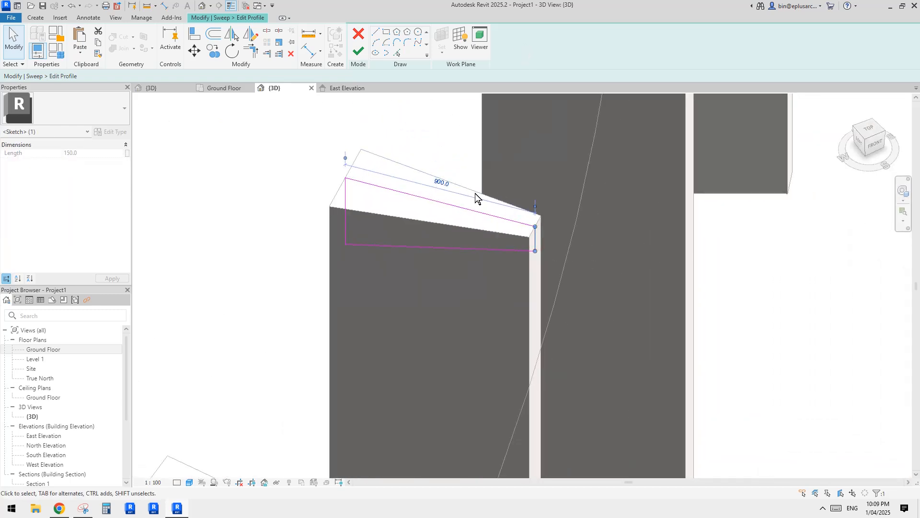
{"action": "middle_click_drag", "start_coordinate": [489, 213], "coordinate": [522, 242]}
{"action": "left_click", "coordinate": [576, 256]}
{"action": "left_click_drag", "start_coordinate": [382, 240], "coordinate": [352, 242], "text": "ctrl"}
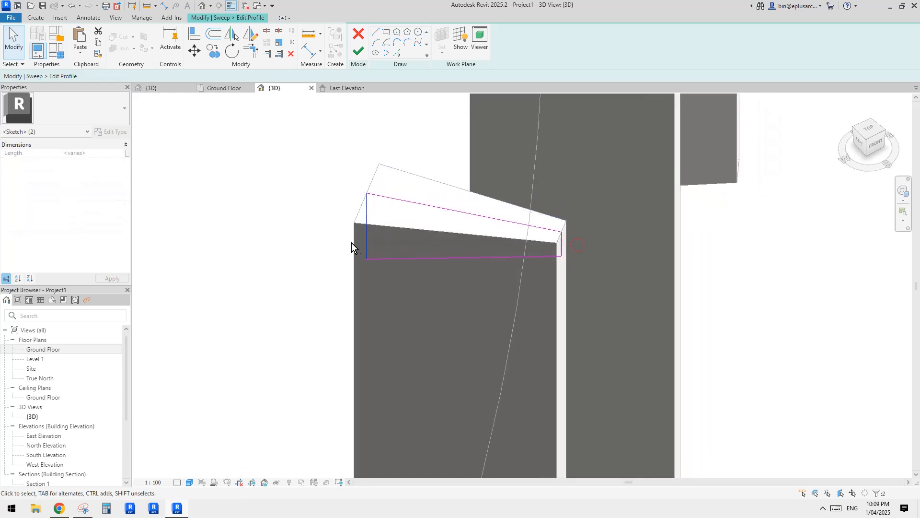
{"action": "middle_click_drag", "start_coordinate": [418, 237], "coordinate": [421, 240]}
{"action": "key", "text": "m"}
{"action": "key", "text": "v"}
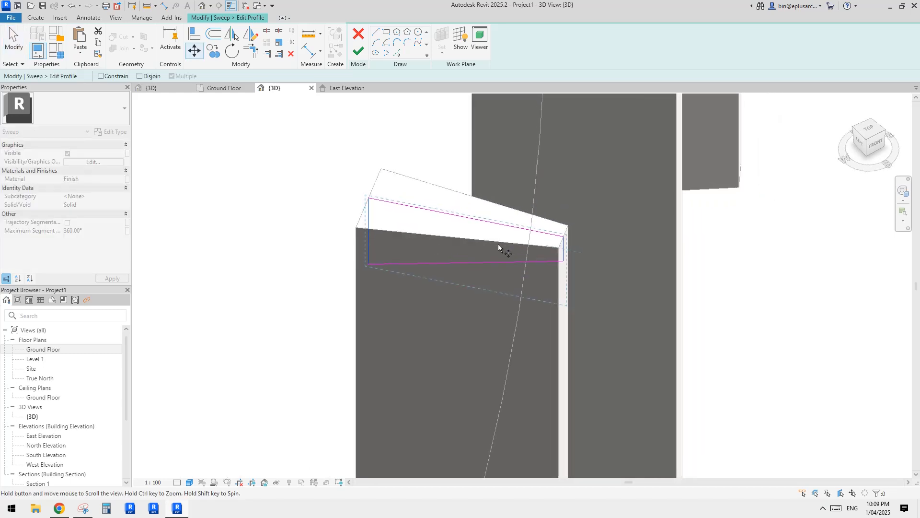
{"action": "left_click", "coordinate": [489, 229]}
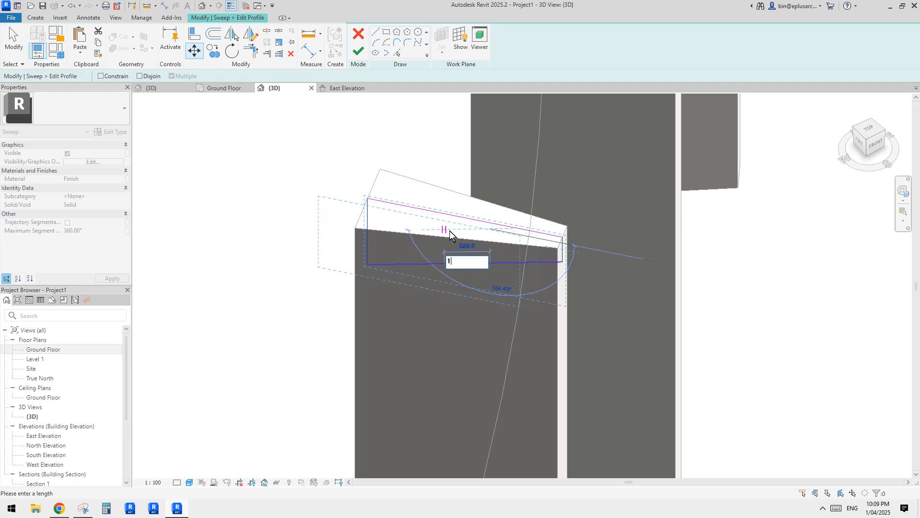
{"action": "key", "text": "Return"}
{"action": "left_click", "coordinate": [459, 208]}
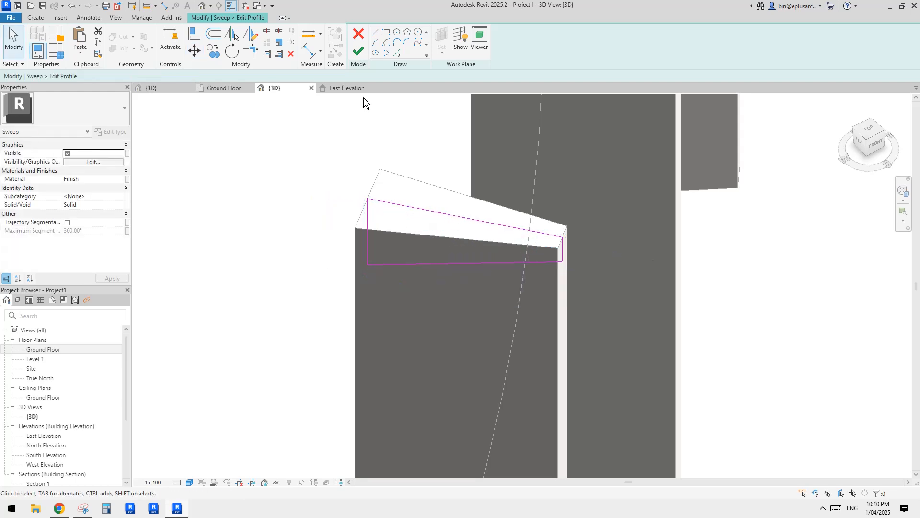
Step: Finish the profile, sweep and in-place model edits, and check how the revised sweep meets a fin's narrow face
{"action": "left_click", "coordinate": [359, 50]}
{"action": "left_click", "coordinate": [364, 51]}
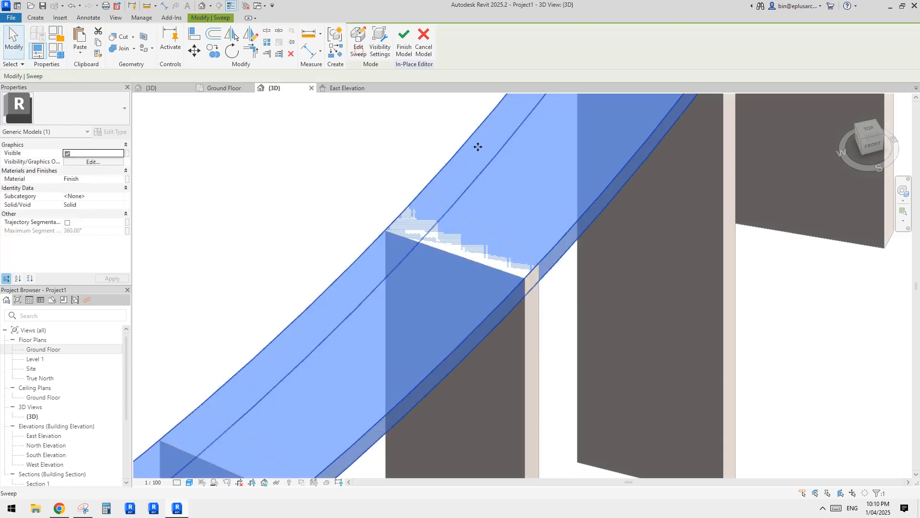
{"action": "left_click", "coordinate": [421, 123]}
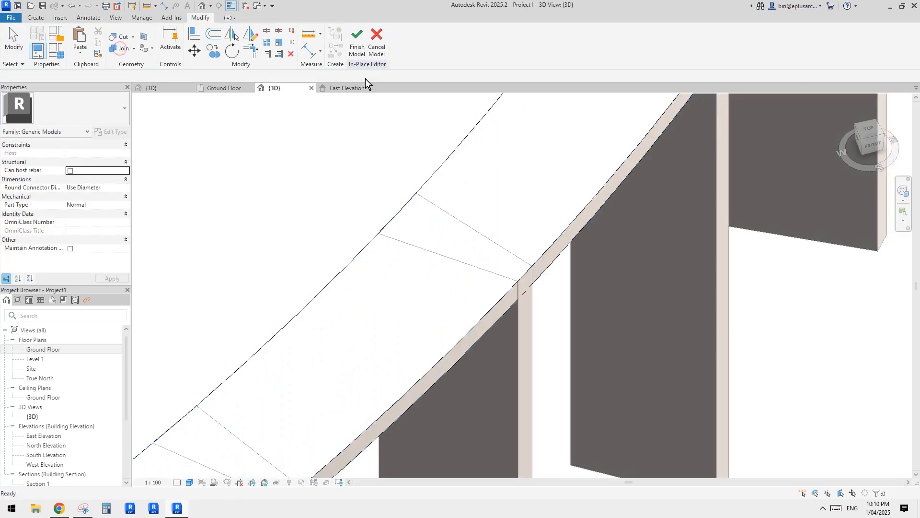
{"action": "left_click", "coordinate": [360, 51]}
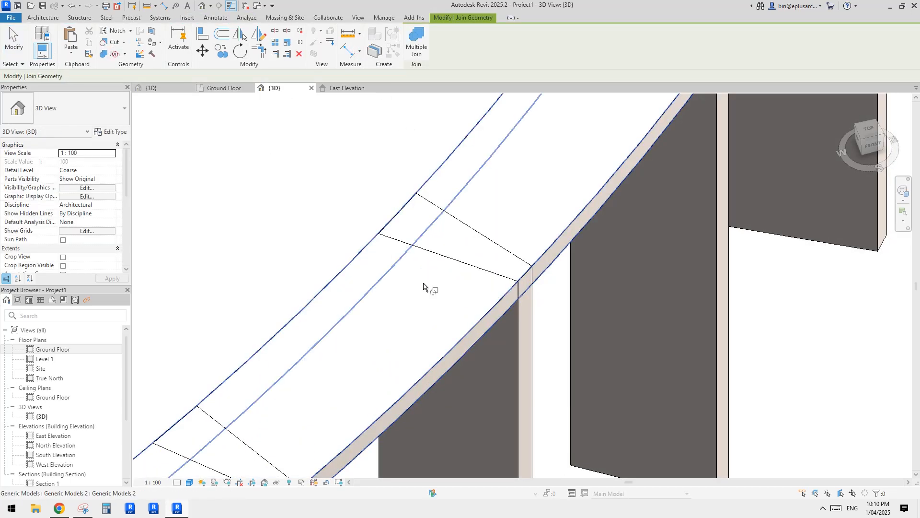
{"action": "scroll", "coordinate": [570, 239], "scroll_direction": "down", "scroll_amount": 3}
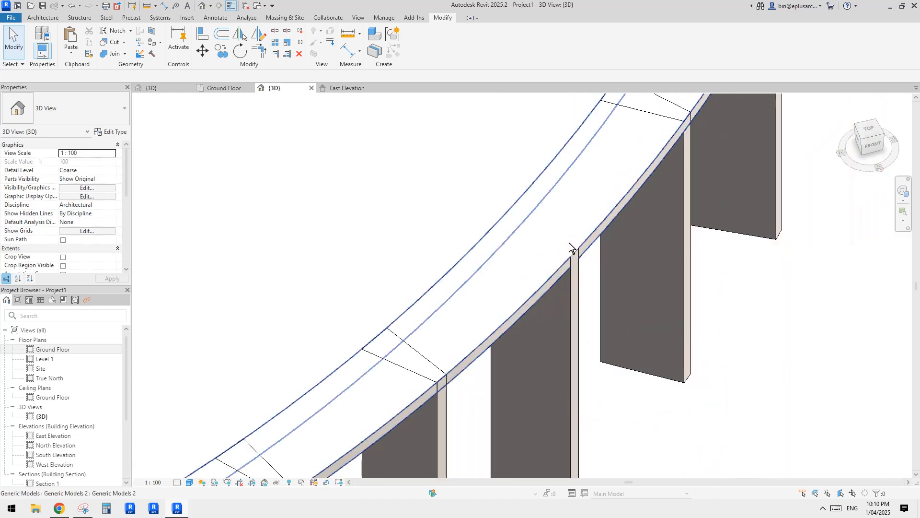
{"action": "scroll", "coordinate": [568, 243], "scroll_direction": "up", "scroll_amount": 2}
{"action": "middle_click_drag", "start_coordinate": [577, 235], "coordinate": [533, 203], "text": "shift"}
{"action": "scroll", "coordinate": [534, 203], "scroll_direction": "up", "scroll_amount": 2}
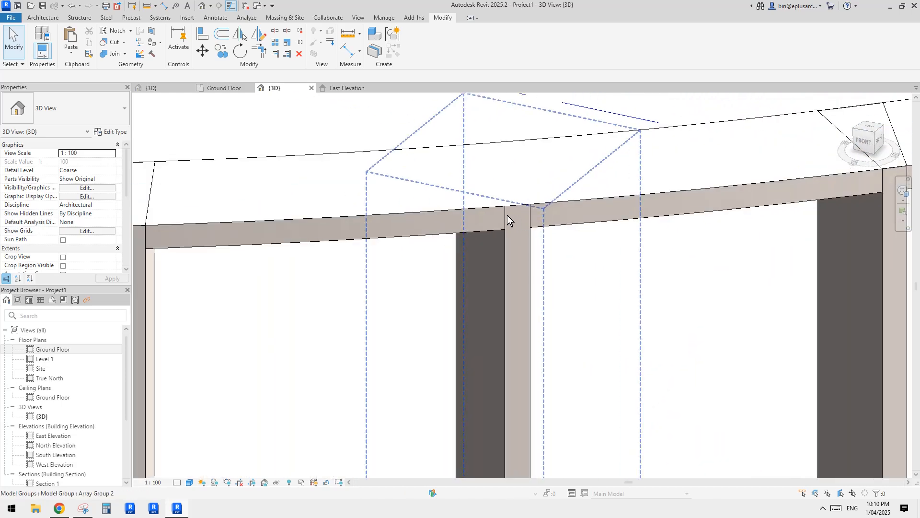
Step: Examine the junctions between the curved sweep and the fins' tops and narrow faces along the arc
{"action": "middle_click_drag", "start_coordinate": [534, 210], "coordinate": [631, 218], "text": "shift"}
{"action": "scroll", "coordinate": [632, 159], "scroll_direction": "up", "scroll_amount": 4}
{"action": "scroll", "coordinate": [629, 208], "scroll_direction": "down", "scroll_amount": 3}
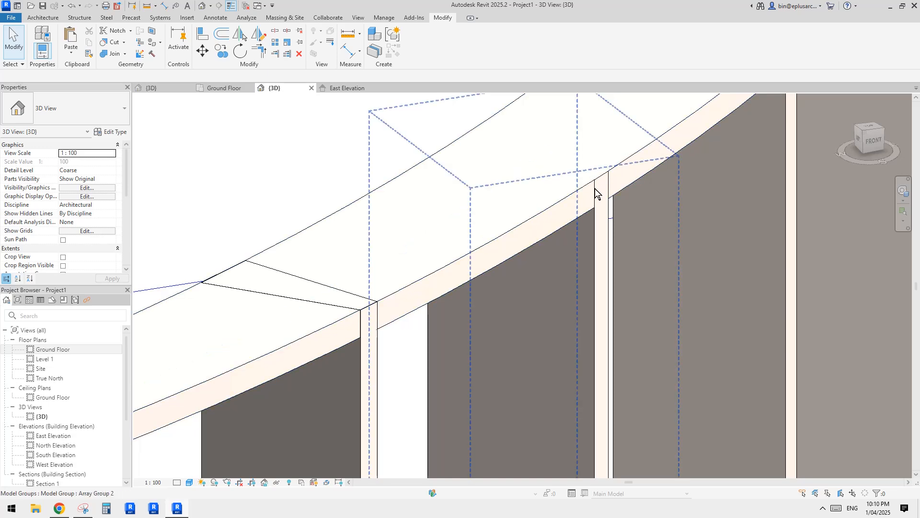
{"action": "scroll", "coordinate": [609, 194], "scroll_direction": "down", "scroll_amount": 5}
{"action": "middle_click_drag", "start_coordinate": [592, 210], "coordinate": [548, 228], "text": "shift"}
{"action": "left_click", "coordinate": [549, 228]}
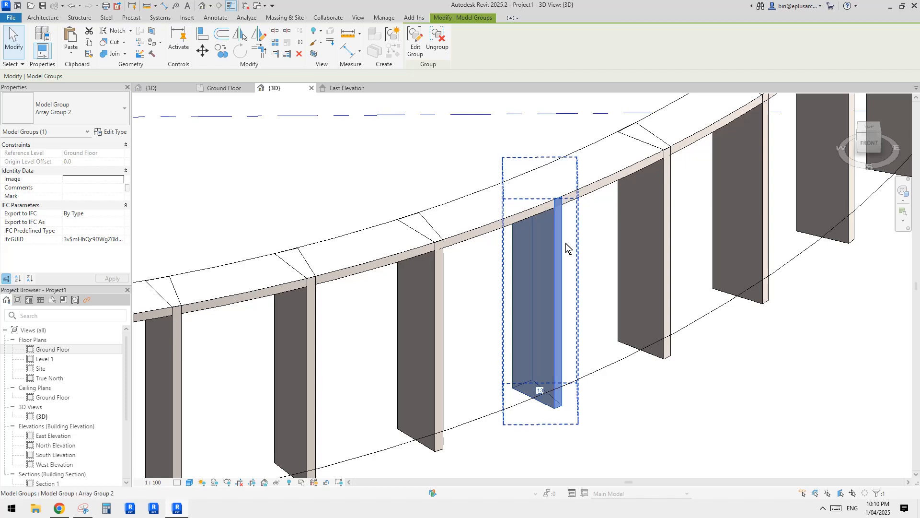
{"action": "middle_click_drag", "start_coordinate": [565, 243], "coordinate": [494, 274]}
{"action": "scroll", "coordinate": [510, 241], "scroll_direction": "down", "scroll_amount": 2}
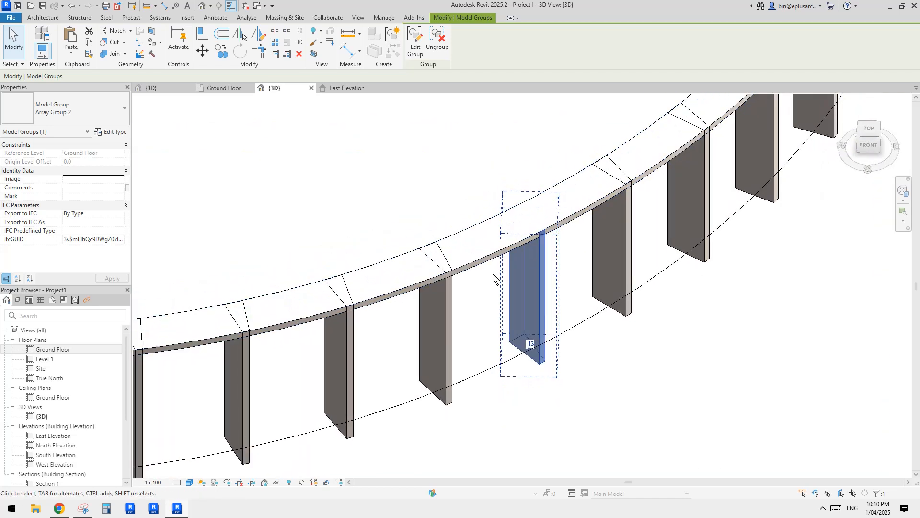
{"action": "scroll", "coordinate": [492, 274], "scroll_direction": "up", "scroll_amount": 2}
{"action": "left_click", "coordinate": [482, 260]}
{"action": "left_click", "coordinate": [482, 260]}
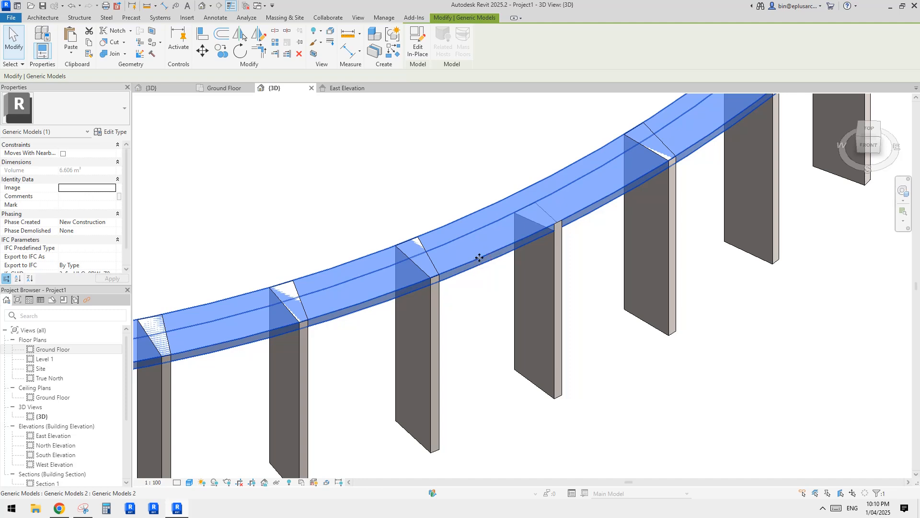
{"action": "scroll", "coordinate": [472, 266], "scroll_direction": "down", "scroll_amount": 3}
{"action": "scroll", "coordinate": [479, 273], "scroll_direction": "up", "scroll_amount": 2}
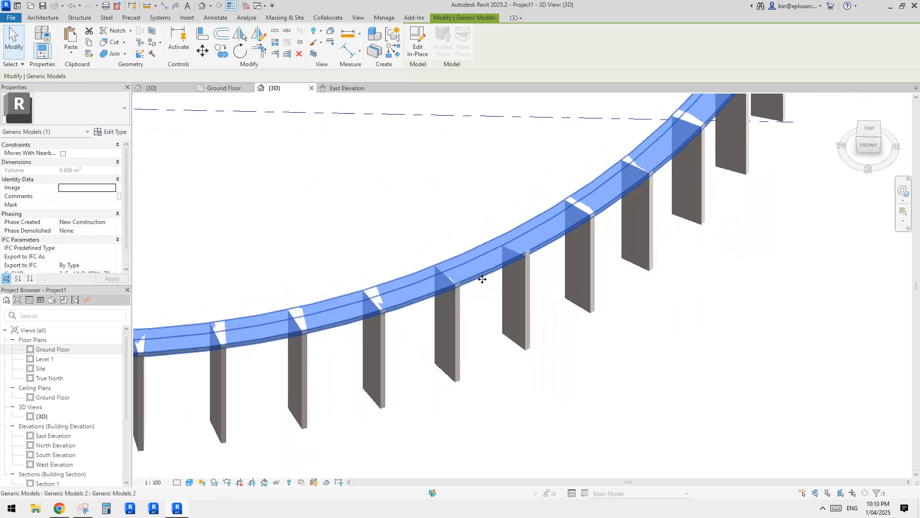
{"action": "scroll", "coordinate": [488, 268], "scroll_direction": "down", "scroll_amount": 2}
{"action": "key", "text": "Escape"}
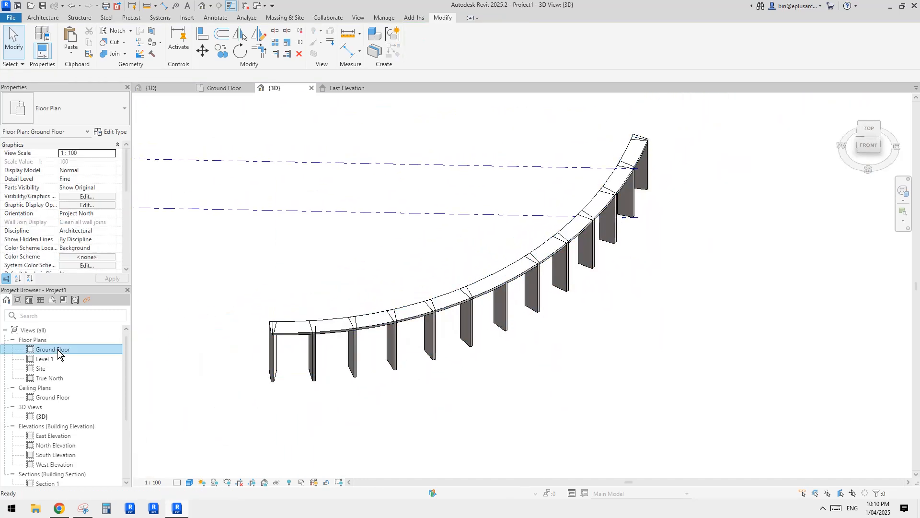
Step: Check the guide arc against the fins in the Ground Floor plan and return to the 3D view
{"action": "double_click", "coordinate": [54, 349]}
{"action": "left_click", "coordinate": [503, 322]}
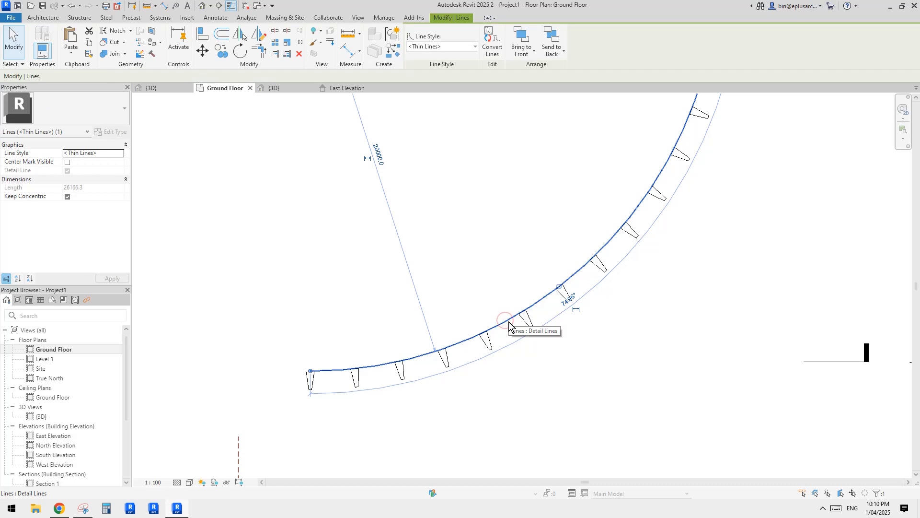
{"action": "key", "text": "Escape"}
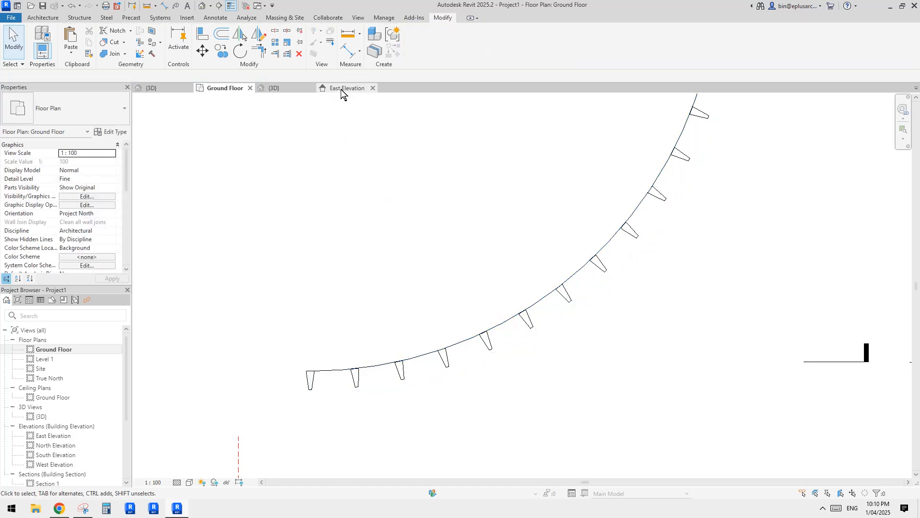
{"action": "left_click", "coordinate": [288, 87]}
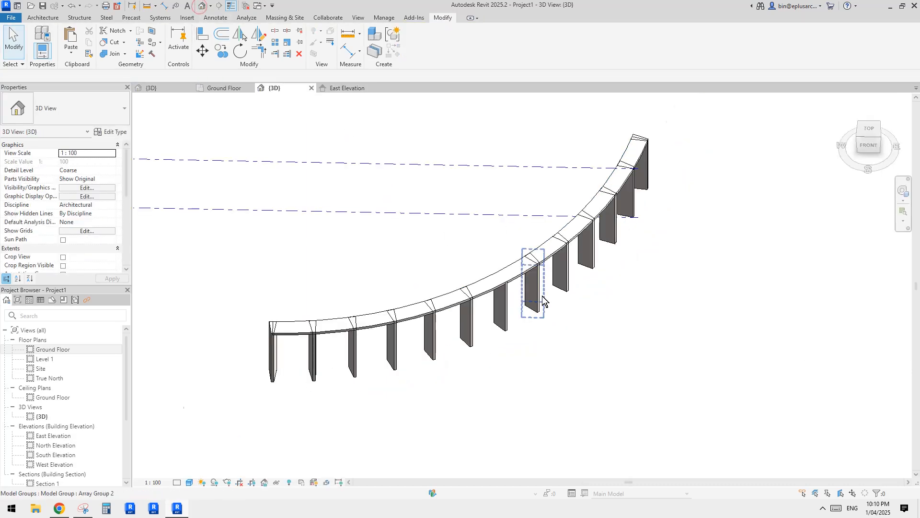
Step: Select a single fin inside its array group and examine where its top overlaps the curved sweep
{"action": "scroll", "coordinate": [542, 295], "scroll_direction": "up", "scroll_amount": 2}
{"action": "left_click", "coordinate": [530, 283]}
{"action": "key", "text": "Tab"}
{"action": "key", "text": "Escape"}
{"action": "key", "text": "Tab"}
{"action": "left_click", "coordinate": [534, 278]}
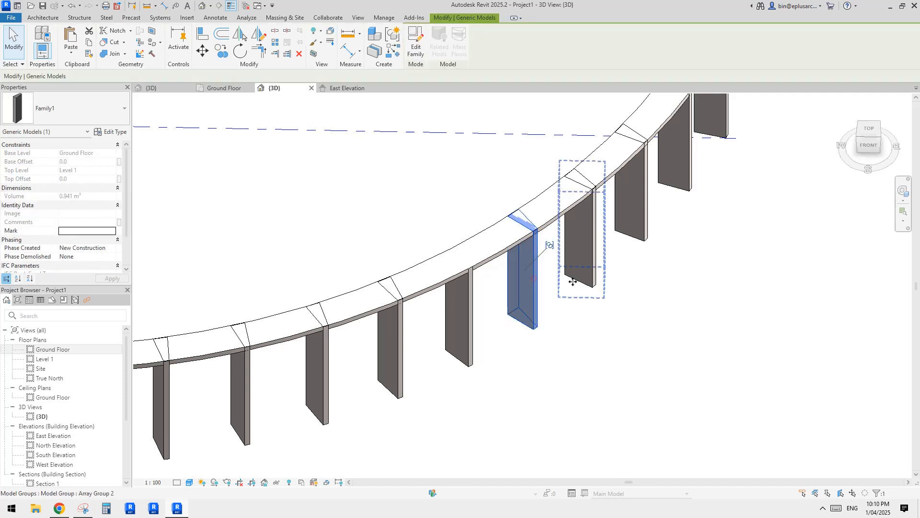
{"action": "scroll", "coordinate": [527, 278], "scroll_direction": "down", "scroll_amount": 2}
{"action": "middle_click_drag", "start_coordinate": [547, 301], "coordinate": [539, 294]}
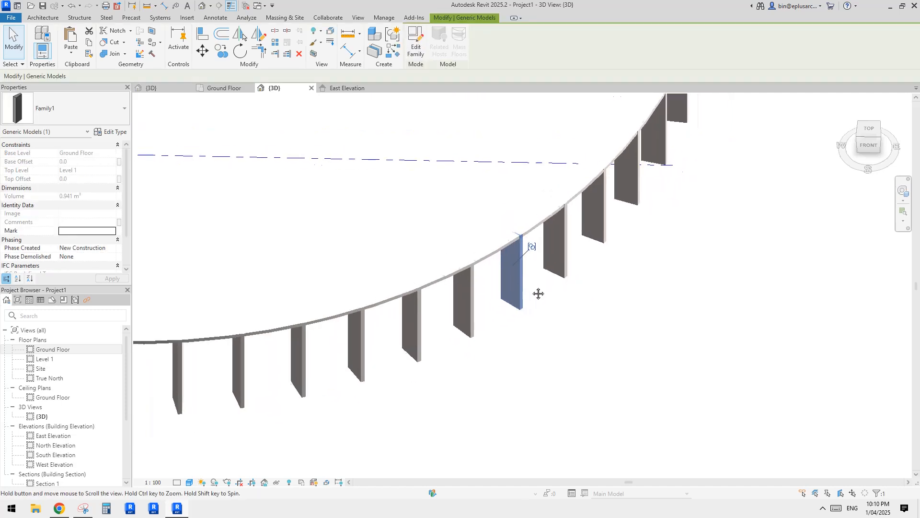
{"action": "scroll", "coordinate": [519, 255], "scroll_direction": "up", "scroll_amount": 4}
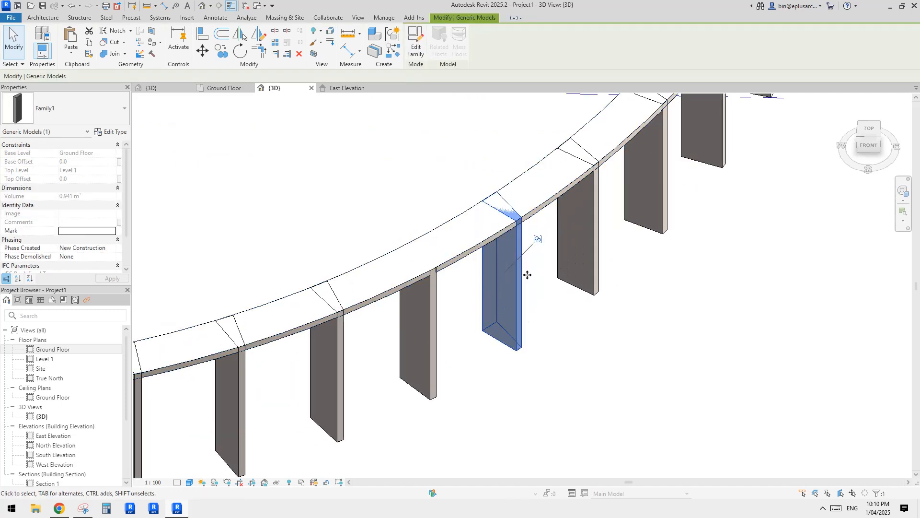
{"action": "scroll", "coordinate": [520, 350], "scroll_direction": "up", "scroll_amount": 1}
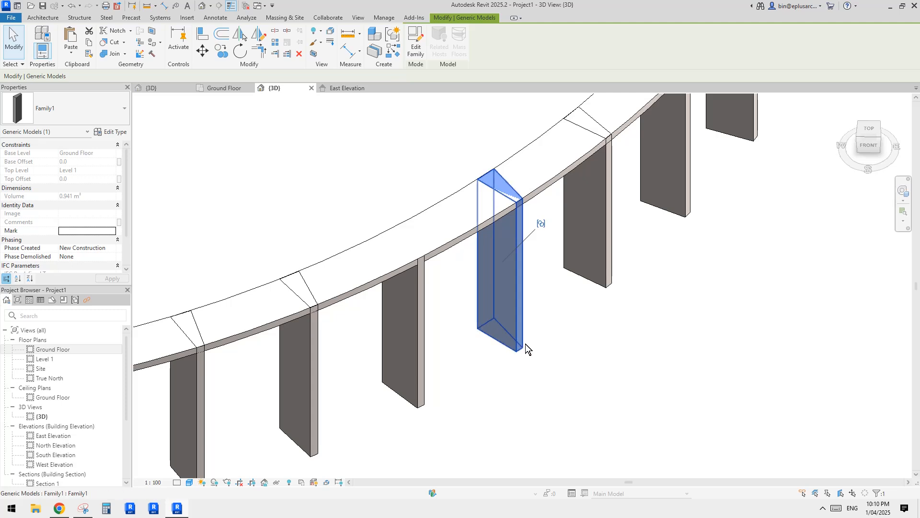
Step: Compare the straight facade's fin-to-beam junctions with those of the curved facade
{"action": "scroll", "coordinate": [519, 344], "scroll_direction": "down", "scroll_amount": 5}
{"action": "scroll", "coordinate": [523, 362], "scroll_direction": "down", "scroll_amount": 2}
{"action": "middle_click_drag", "start_coordinate": [523, 380], "coordinate": [548, 267]}
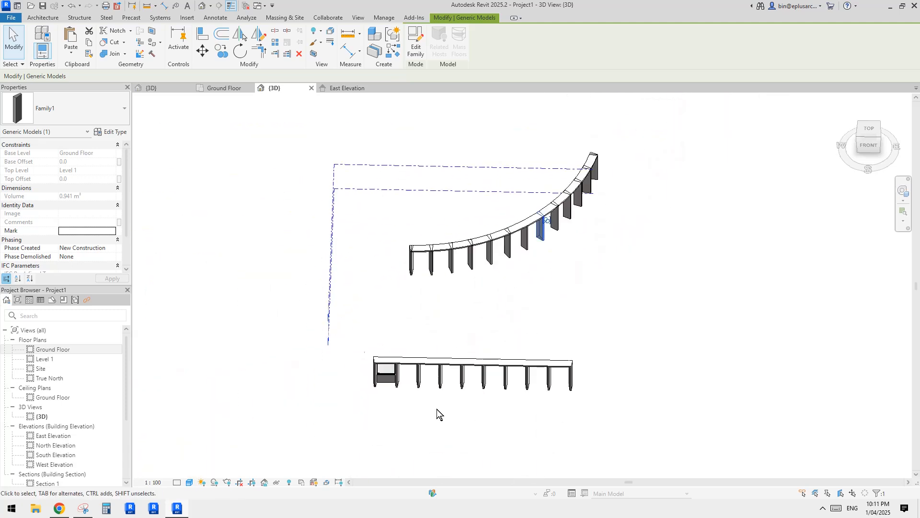
{"action": "scroll", "coordinate": [436, 413], "scroll_direction": "up", "scroll_amount": 3}
{"action": "scroll", "coordinate": [492, 327], "scroll_direction": "up", "scroll_amount": 5}
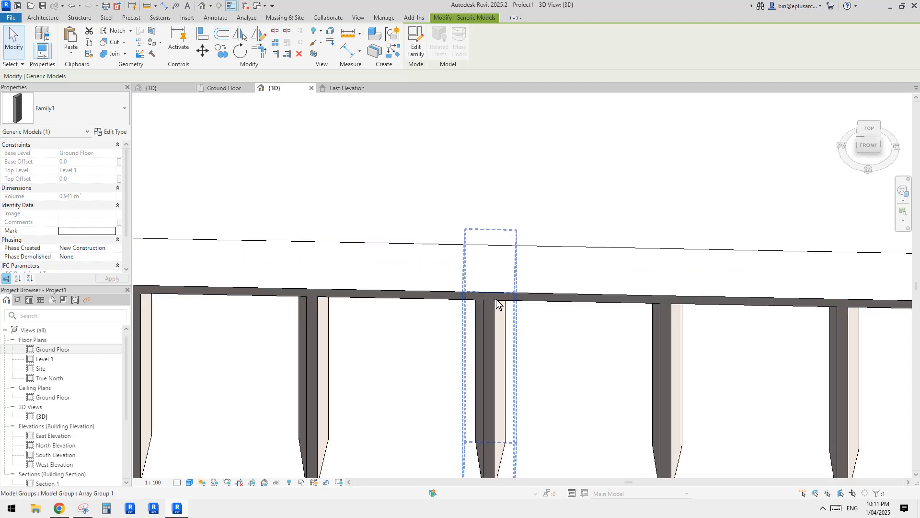
{"action": "scroll", "coordinate": [509, 344], "scroll_direction": "down", "scroll_amount": 6}
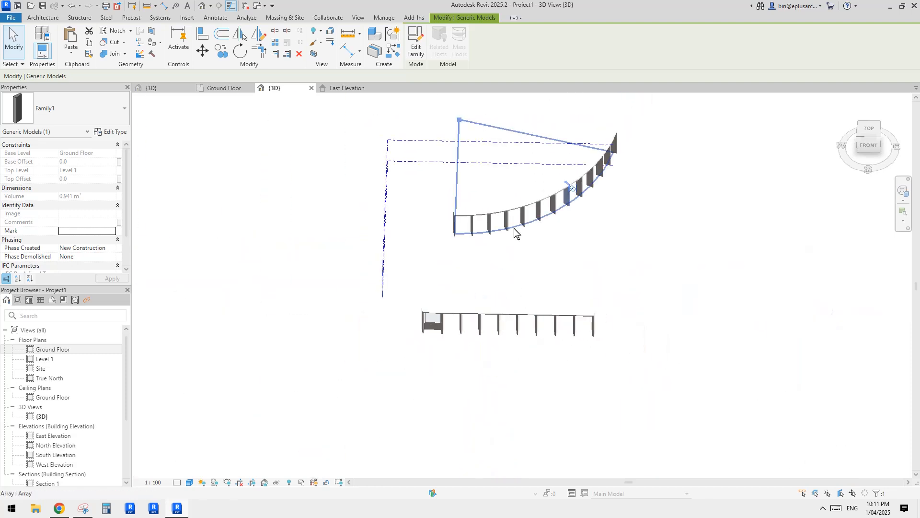
{"action": "middle_click_drag", "start_coordinate": [514, 230], "coordinate": [530, 305]}
{"action": "scroll", "coordinate": [561, 320], "scroll_direction": "up", "scroll_amount": 8}
{"action": "key", "text": "Escape"}
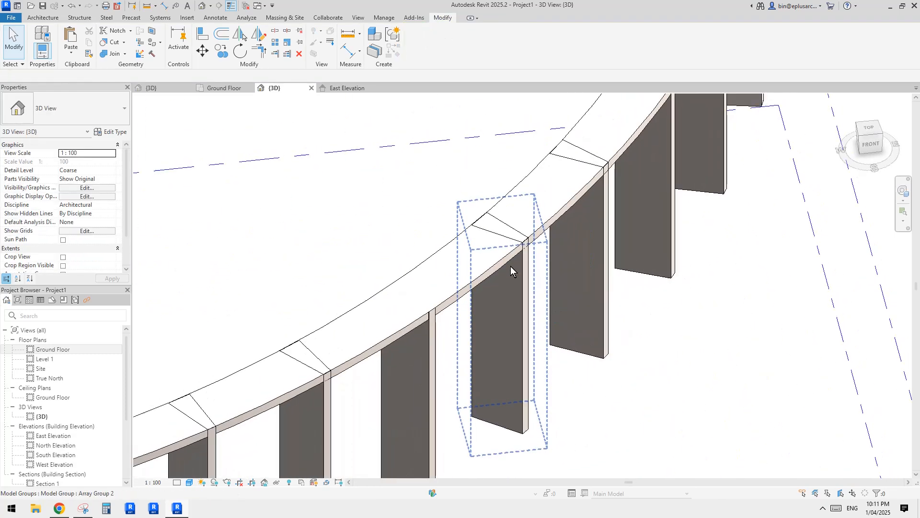
{"action": "scroll", "coordinate": [483, 257], "scroll_direction": "down", "scroll_amount": 1}
{"action": "middle_click_drag", "start_coordinate": [417, 239], "coordinate": [438, 215]}
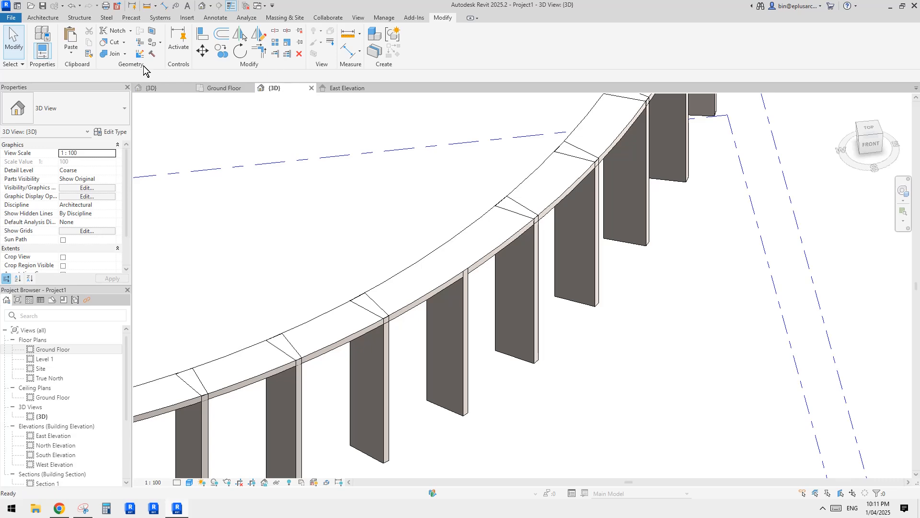
Step: Join the curved sweep's geometry with the arrayed fins one by one along the whole arc
{"action": "left_click", "coordinate": [111, 53]}
{"action": "scroll", "coordinate": [492, 275], "scroll_direction": "up", "scroll_amount": 2}
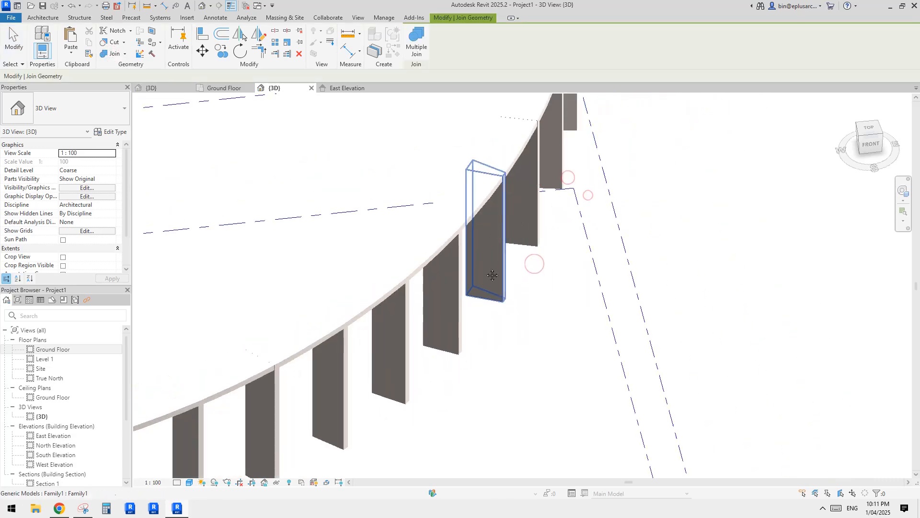
{"action": "middle_click_drag", "start_coordinate": [492, 275], "coordinate": [650, 199]}
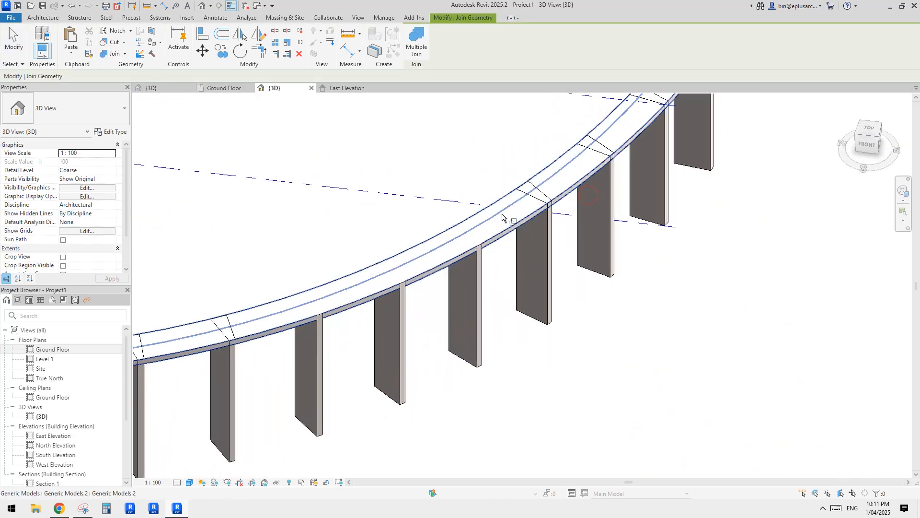
{"action": "left_click", "coordinate": [648, 145]}
{"action": "scroll", "coordinate": [288, 339], "scroll_direction": "down", "scroll_amount": 1}
{"action": "middle_click_drag", "start_coordinate": [287, 339], "coordinate": [438, 247]}
{"action": "left_click", "coordinate": [407, 235]}
{"action": "left_click", "coordinate": [393, 277]}
{"action": "middle_click_drag", "start_coordinate": [312, 280], "coordinate": [447, 246]}
{"action": "left_click", "coordinate": [391, 226]}
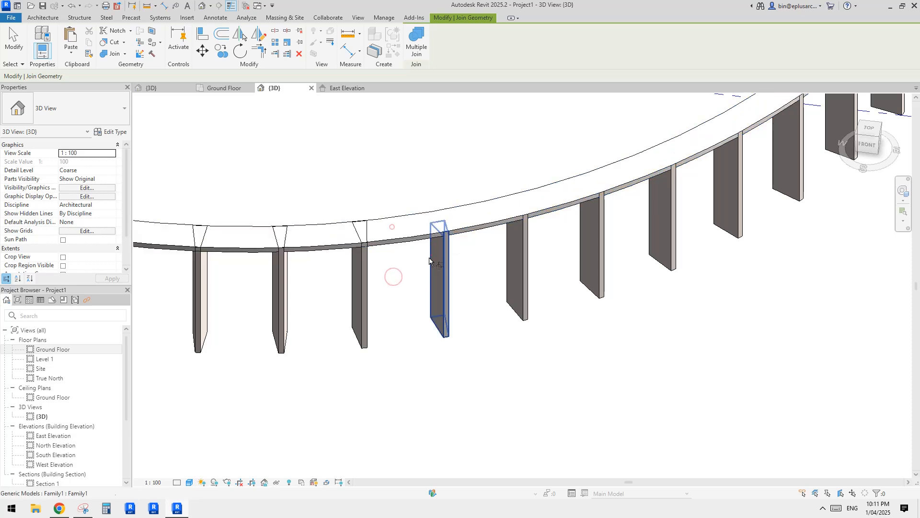
{"action": "left_click", "coordinate": [430, 255]}
{"action": "middle_click_drag", "start_coordinate": [355, 259], "coordinate": [498, 246]}
{"action": "left_click", "coordinate": [472, 230]}
{"action": "left_click", "coordinate": [499, 253]}
{"action": "left_click", "coordinate": [452, 228]}
{"action": "left_click", "coordinate": [411, 252]}
{"action": "left_click", "coordinate": [382, 223]}
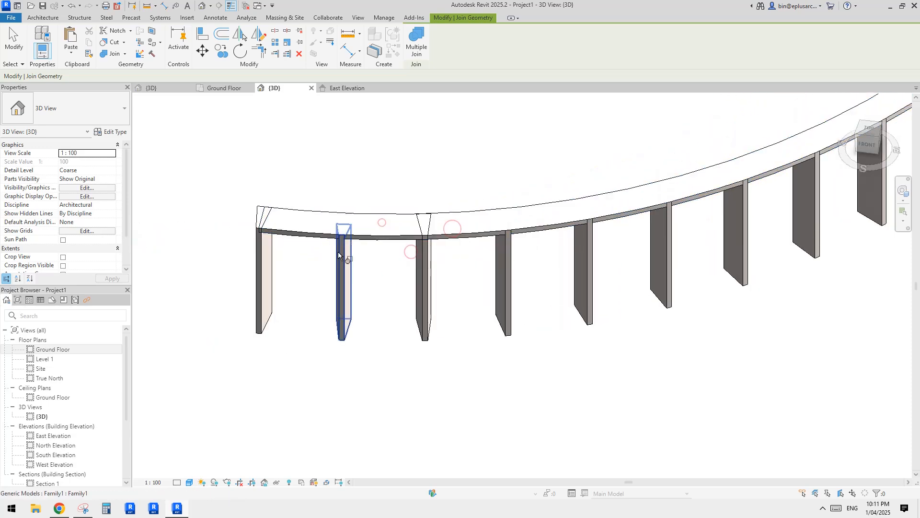
{"action": "left_click", "coordinate": [382, 222]}
{"action": "left_click", "coordinate": [423, 259]}
{"action": "left_click", "coordinate": [313, 235]}
{"action": "left_click", "coordinate": [264, 249]}
{"action": "scroll", "coordinate": [639, 197], "scroll_direction": "down", "scroll_amount": 1}
{"action": "middle_click_drag", "start_coordinate": [640, 197], "coordinate": [405, 268]}
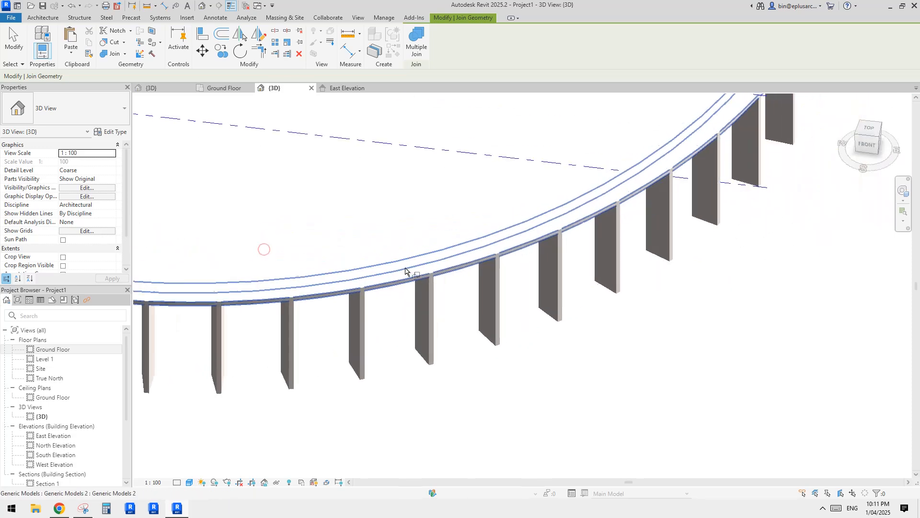
{"action": "middle_click_drag", "start_coordinate": [837, 114], "coordinate": [489, 179]}
{"action": "scroll", "coordinate": [524, 187], "scroll_direction": "up", "scroll_amount": 2}
{"action": "left_click", "coordinate": [526, 185]}
{"action": "left_click", "coordinate": [552, 213]}
{"action": "key", "text": "Escape"}
{"action": "scroll", "coordinate": [546, 246], "scroll_direction": "down", "scroll_amount": 2}
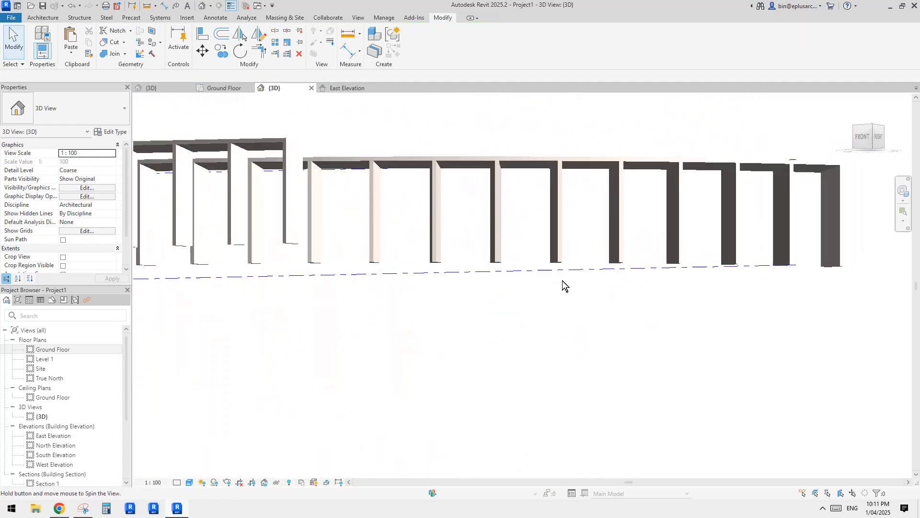
Step: Turn off Show Edges in the 3D view's Graphic Display Options
{"action": "middle_click_drag", "start_coordinate": [563, 280], "coordinate": [530, 307], "text": "shift"}
{"action": "scroll", "coordinate": [532, 310], "scroll_direction": "up", "scroll_amount": 1}
{"action": "key", "text": "g"}
{"action": "key", "text": "d"}
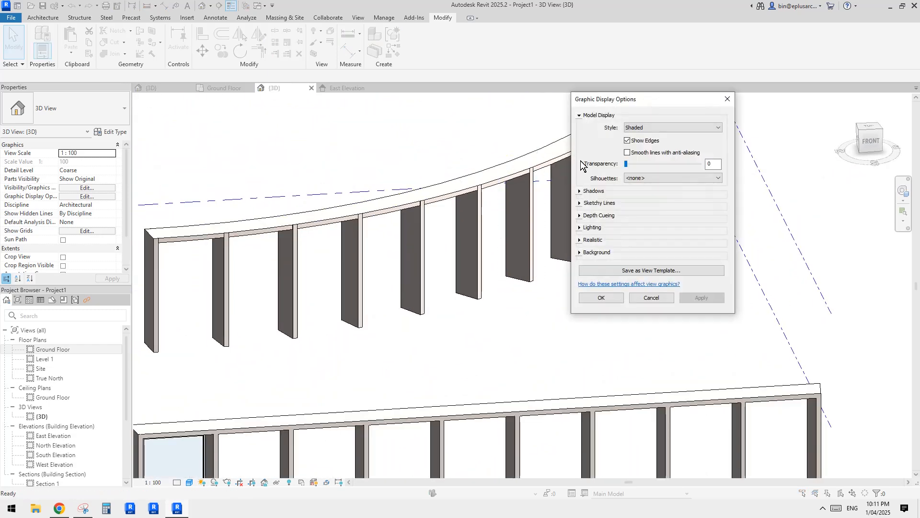
{"action": "left_click_drag", "start_coordinate": [611, 99], "coordinate": [560, 112]}
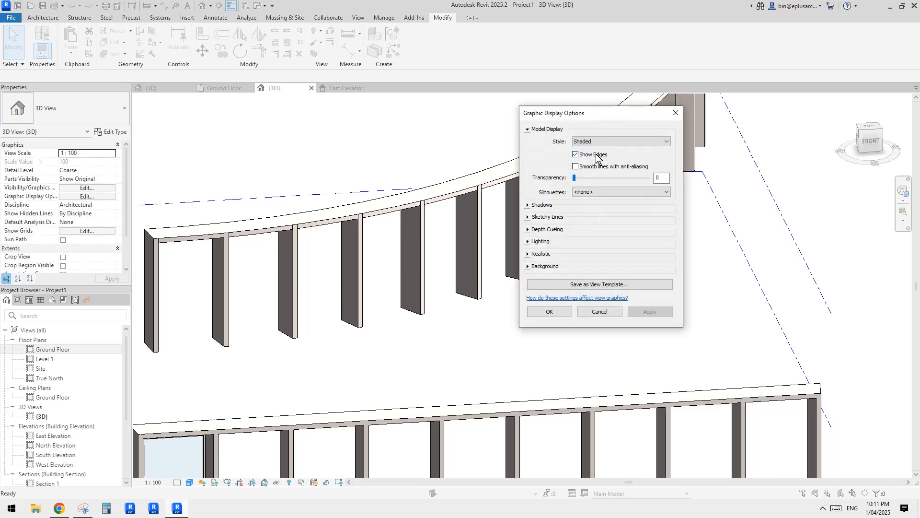
{"action": "left_click", "coordinate": [549, 312]}
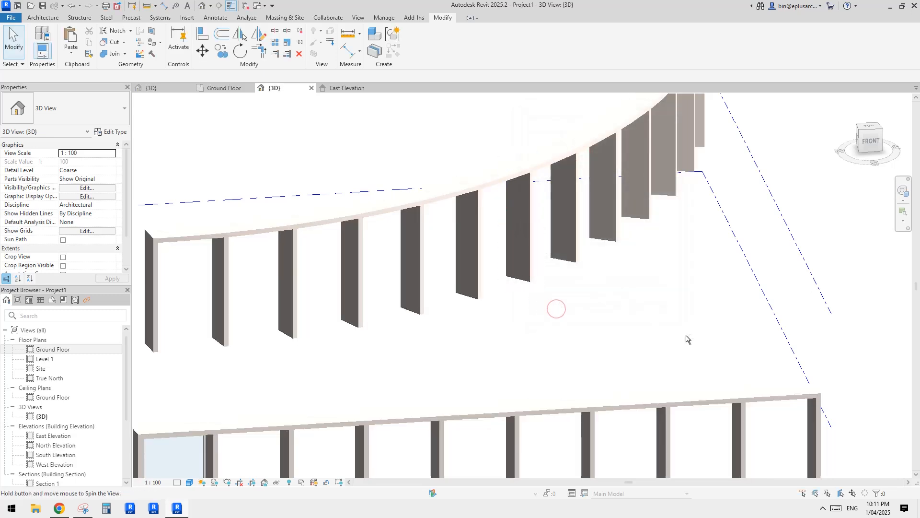
Step: Inspect both facades without edge lines and turn Show Edges back on in the Graphic Display Options
{"action": "middle_click_drag", "start_coordinate": [692, 339], "coordinate": [617, 332], "text": "shift"}
{"action": "key", "text": "g"}
{"action": "key", "text": "d"}
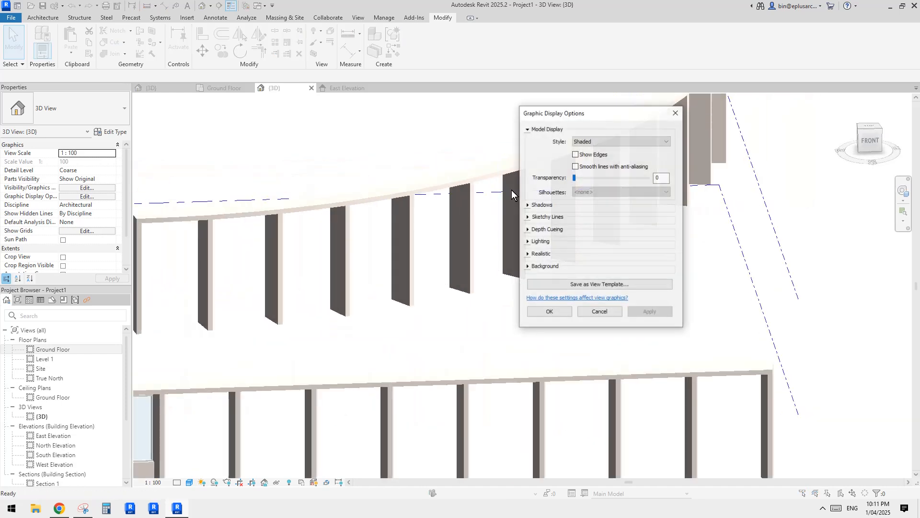
{"action": "left_click", "coordinate": [556, 313]}
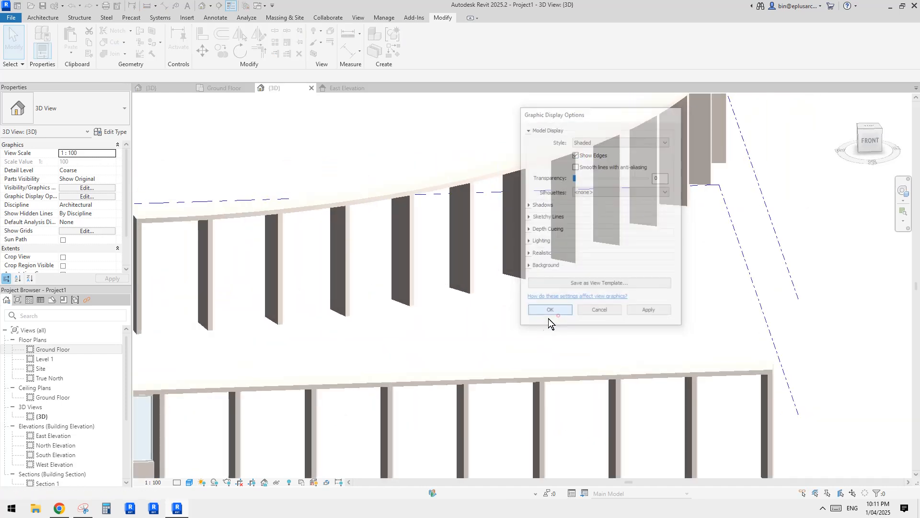
{"action": "middle_click_drag", "start_coordinate": [469, 172], "coordinate": [149, 420], "text": "shift"}
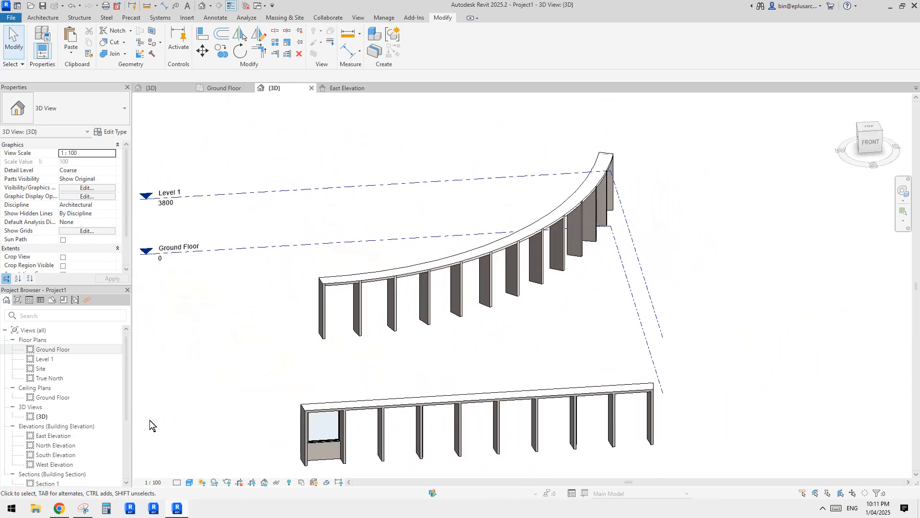
Step: Check the Sultan Nazrin Shah Centre photo in Chrome, return to Revit and compare the curved facade
{"action": "left_click", "coordinate": [59, 508]}
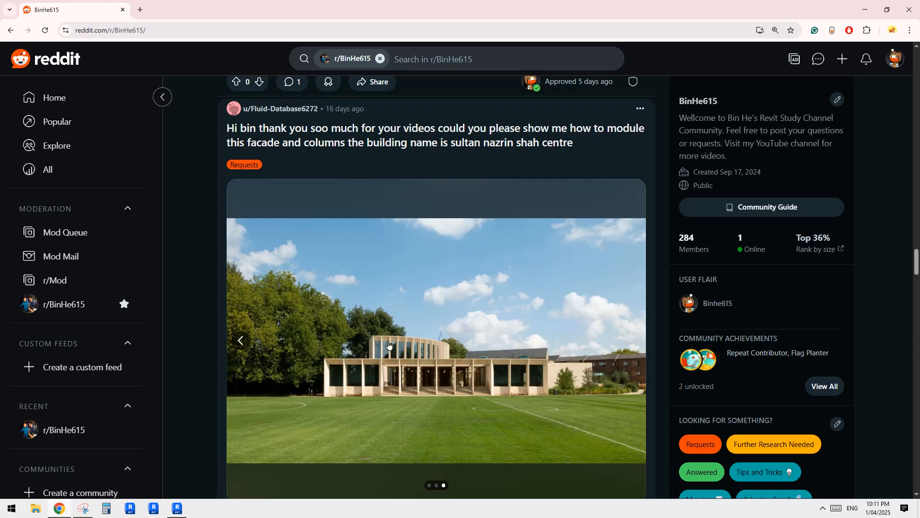
{"action": "left_click", "coordinate": [177, 508]}
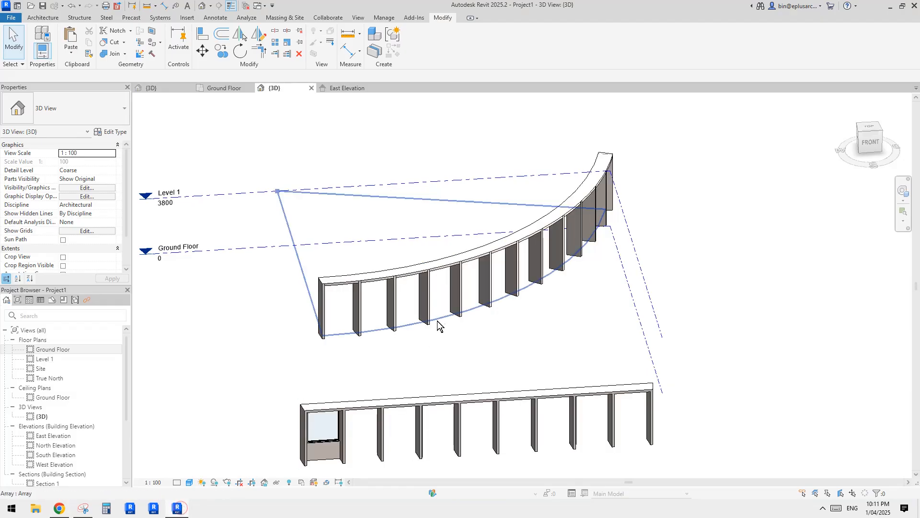
{"action": "middle_click_drag", "start_coordinate": [423, 334], "coordinate": [259, 331], "text": "shift"}
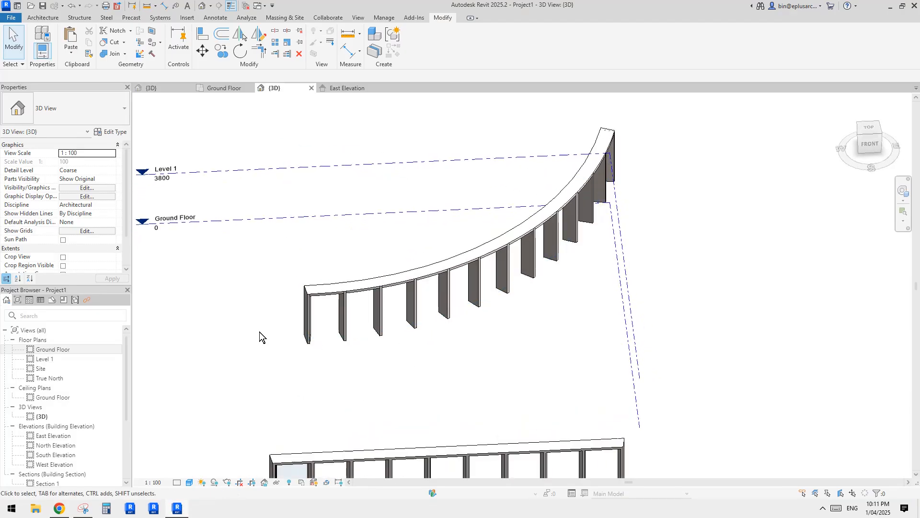
Step: Open the Ground Floor plan and examine the first fins of the curved array and the gaps between them
{"action": "double_click", "coordinate": [67, 349]}
{"action": "left_click", "coordinate": [355, 384]}
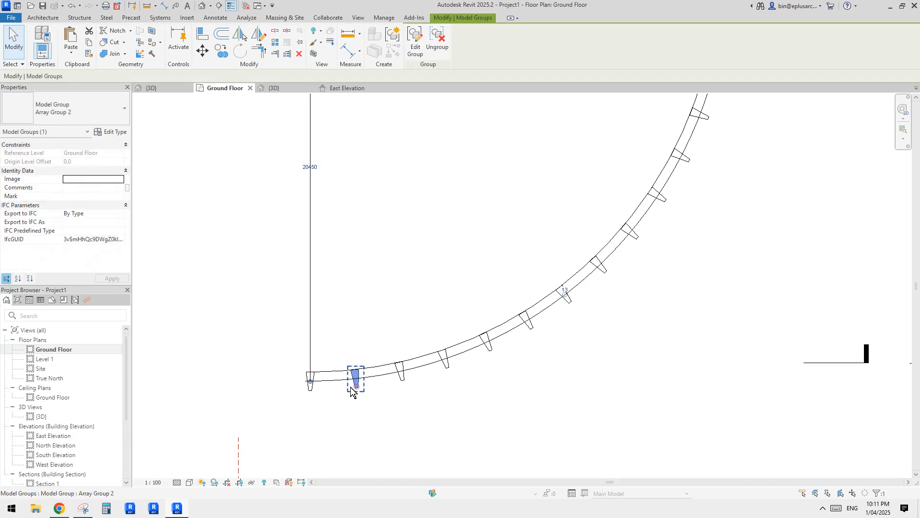
{"action": "scroll", "coordinate": [341, 384], "scroll_direction": "up", "scroll_amount": 3}
{"action": "left_click", "coordinate": [358, 385]}
{"action": "scroll", "coordinate": [314, 382], "scroll_direction": "up", "scroll_amount": 2}
{"action": "left_click", "coordinate": [292, 373]}
{"action": "middle_click_drag", "start_coordinate": [373, 384], "coordinate": [359, 374]}
{"action": "scroll", "coordinate": [359, 373], "scroll_direction": "down", "scroll_amount": 2}
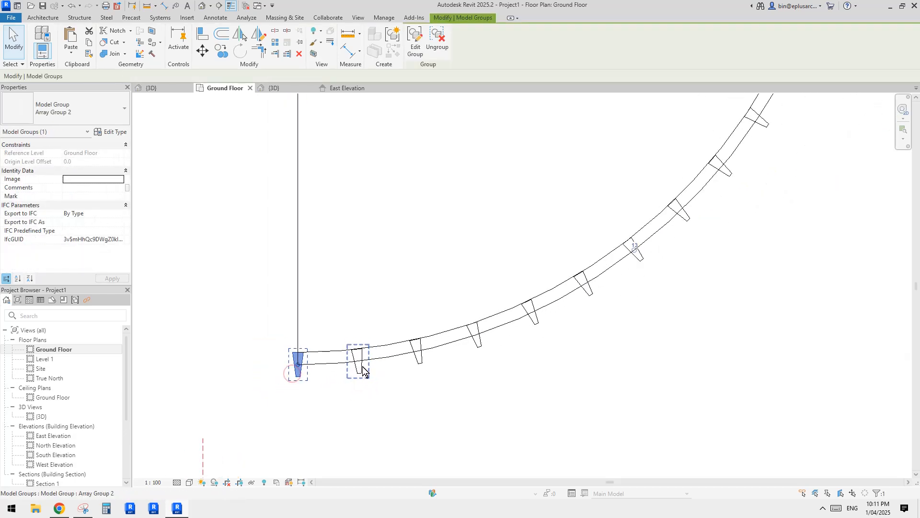
{"action": "left_click", "coordinate": [362, 366]}
{"action": "scroll", "coordinate": [364, 368], "scroll_direction": "down", "scroll_amount": 1}
{"action": "middle_click_drag", "start_coordinate": [420, 383], "coordinate": [448, 353]}
{"action": "scroll", "coordinate": [417, 366], "scroll_direction": "down", "scroll_amount": 2}
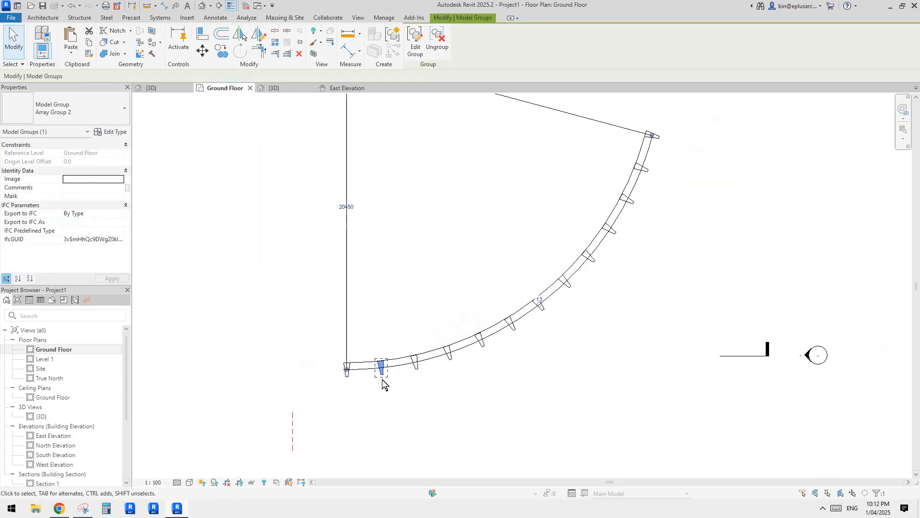
{"action": "scroll", "coordinate": [353, 380], "scroll_direction": "up", "scroll_amount": 2}
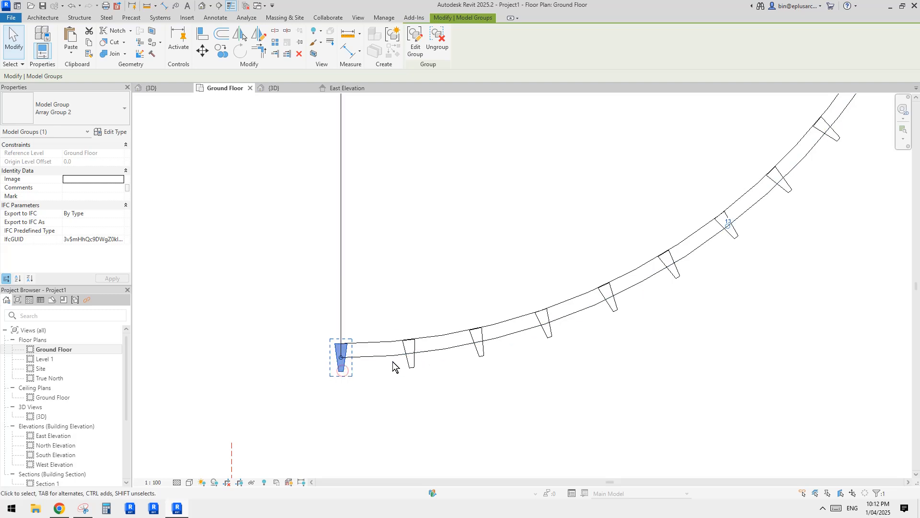
{"action": "scroll", "coordinate": [349, 349], "scroll_direction": "up", "scroll_amount": 3}
{"action": "key", "text": "Escape"}
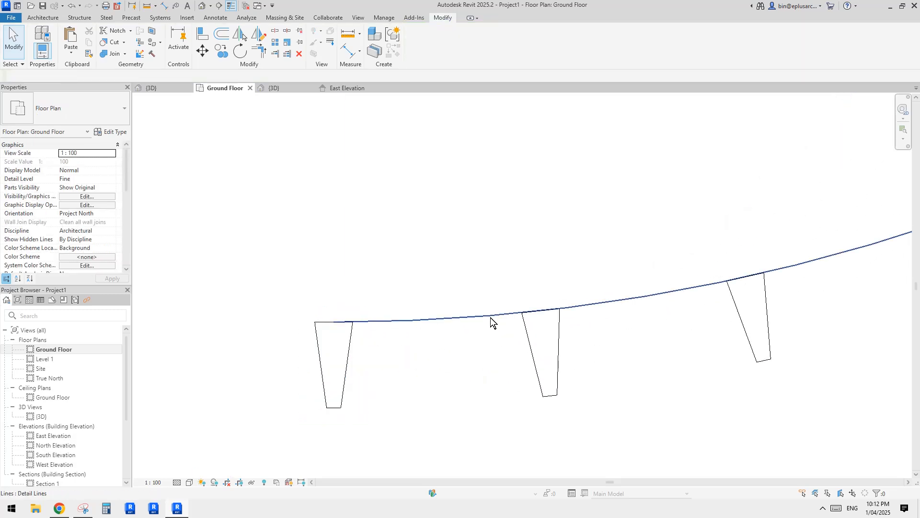
{"action": "scroll", "coordinate": [509, 321], "scroll_direction": "up", "scroll_amount": 2}
{"action": "scroll", "coordinate": [254, 354], "scroll_direction": "down", "scroll_amount": 7}
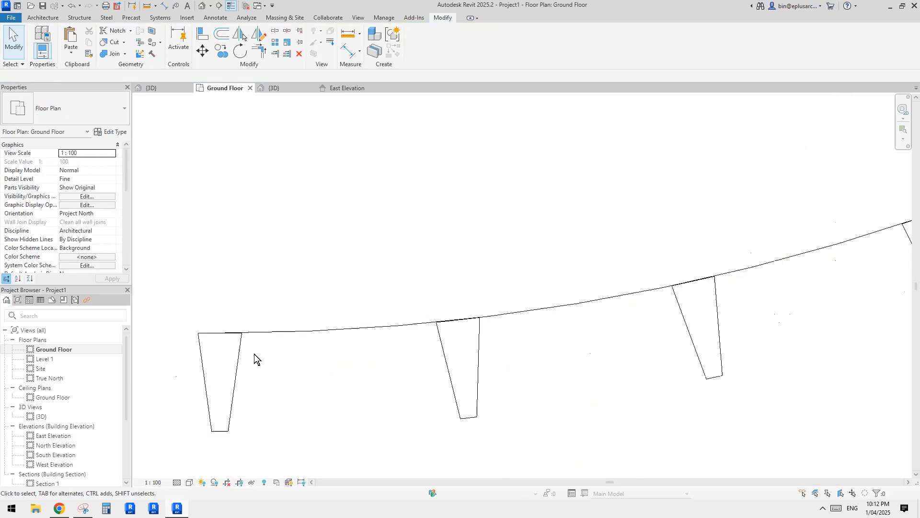
Step: Create a curtain wall similar to the straight facade's Storefront 2 wall, spanning the inner corners of the curved facade's first two fins
{"action": "scroll", "coordinate": [337, 364], "scroll_direction": "up", "scroll_amount": 2}
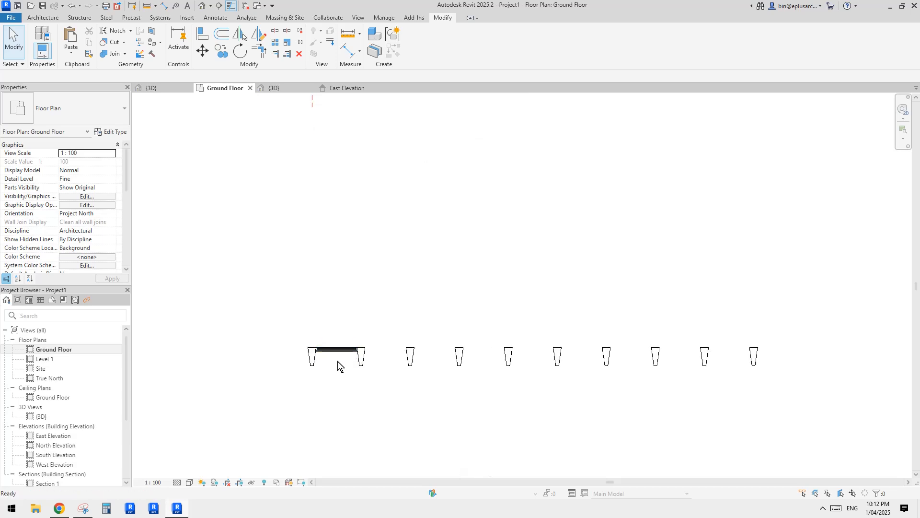
{"action": "scroll", "coordinate": [326, 352], "scroll_direction": "up", "scroll_amount": 3}
{"action": "left_click", "coordinate": [312, 349]}
{"action": "scroll", "coordinate": [336, 268], "scroll_direction": "down", "scroll_amount": 4}
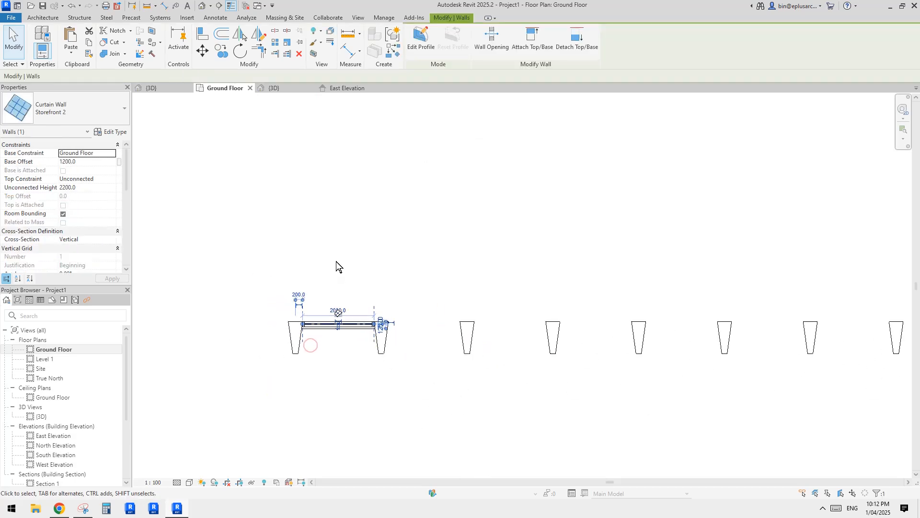
{"action": "key", "text": "c"}
{"action": "key", "text": "s"}
{"action": "scroll", "coordinate": [394, 258], "scroll_direction": "down", "scroll_amount": 3}
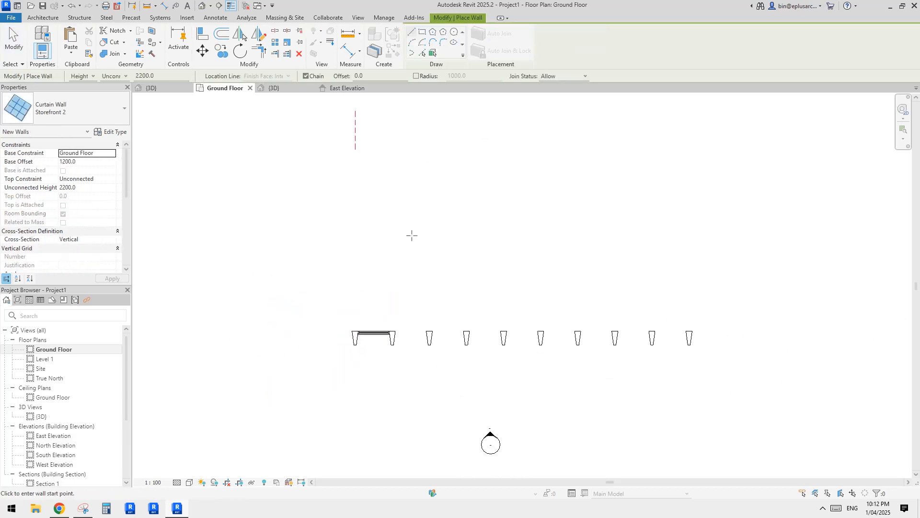
{"action": "middle_click_drag", "start_coordinate": [380, 115], "coordinate": [392, 250]}
{"action": "scroll", "coordinate": [392, 250], "scroll_direction": "up", "scroll_amount": 1}
{"action": "scroll", "coordinate": [393, 250], "scroll_direction": "up", "scroll_amount": 2}
{"action": "middle_click_drag", "start_coordinate": [397, 193], "coordinate": [344, 297]}
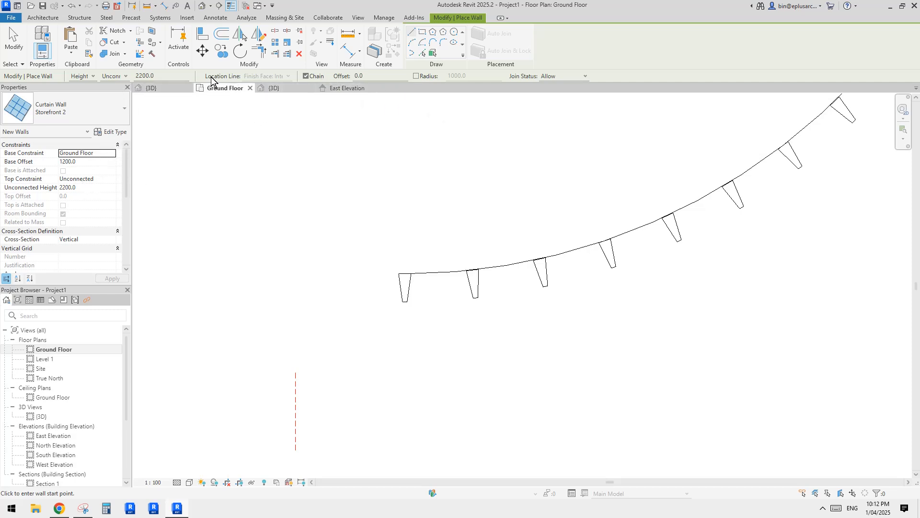
{"action": "middle_click_drag", "start_coordinate": [332, 128], "coordinate": [324, 134]}
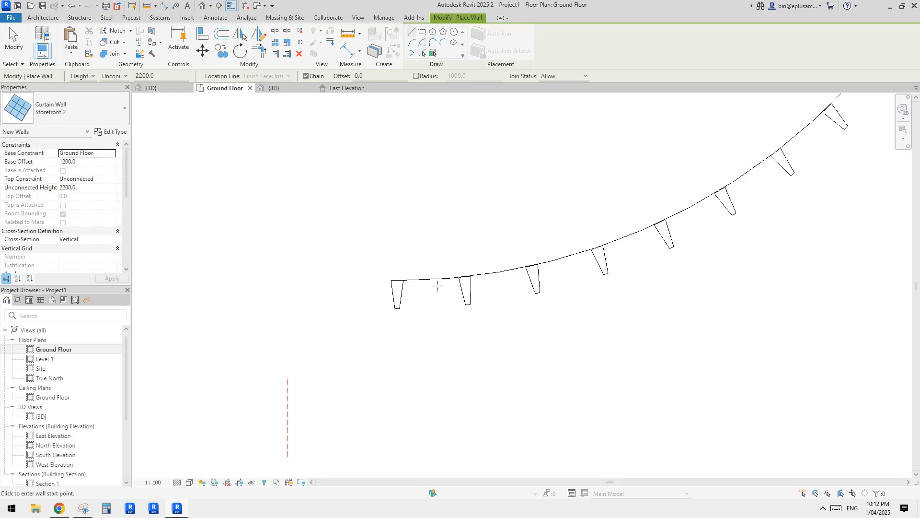
{"action": "scroll", "coordinate": [437, 286], "scroll_direction": "up", "scroll_amount": 6}
{"action": "left_click", "coordinate": [387, 256]}
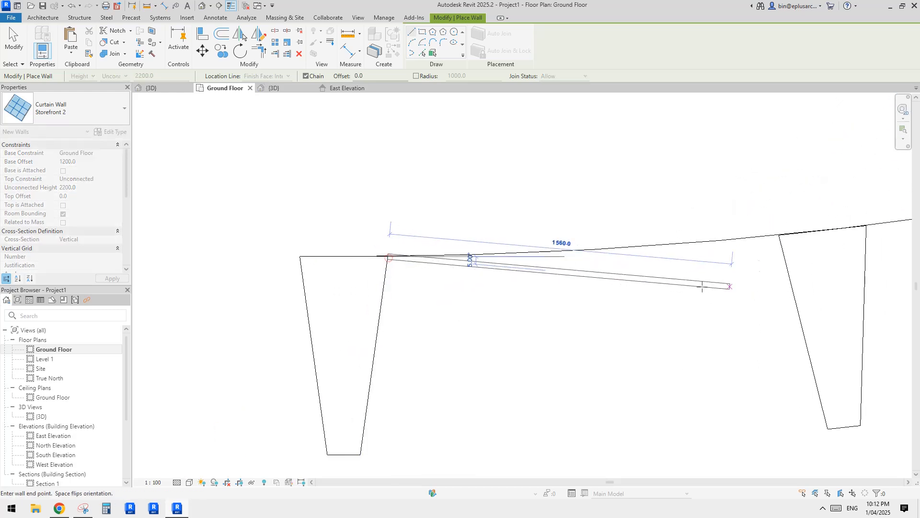
{"action": "middle_click_drag", "start_coordinate": [468, 259], "coordinate": [386, 257]}
{"action": "left_click", "coordinate": [669, 230]}
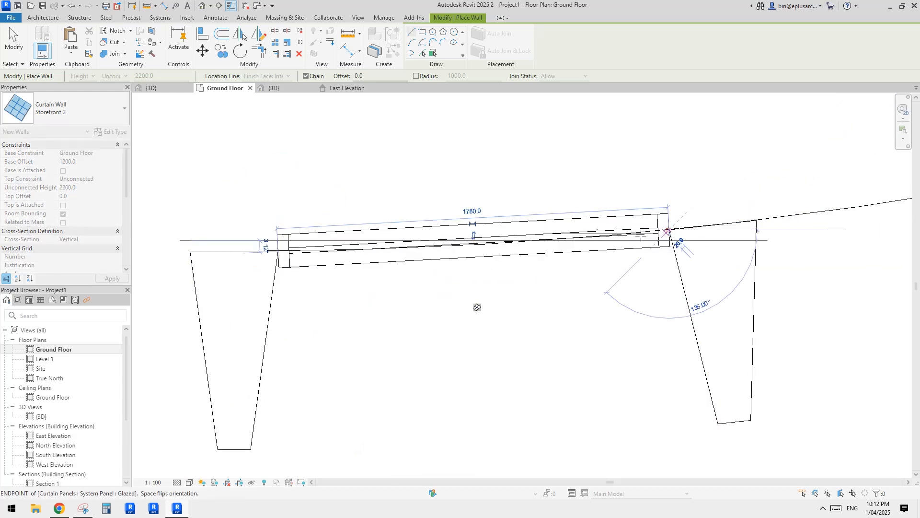
{"action": "scroll", "coordinate": [542, 240], "scroll_direction": "down", "scroll_amount": 1}
{"action": "key", "text": "Escape"}
{"action": "key", "text": "Escape"}
Step: Move the new curtain wall so its mullion's back corner meets the first fin's inner corner on the arc
{"action": "left_click", "coordinate": [414, 239]}
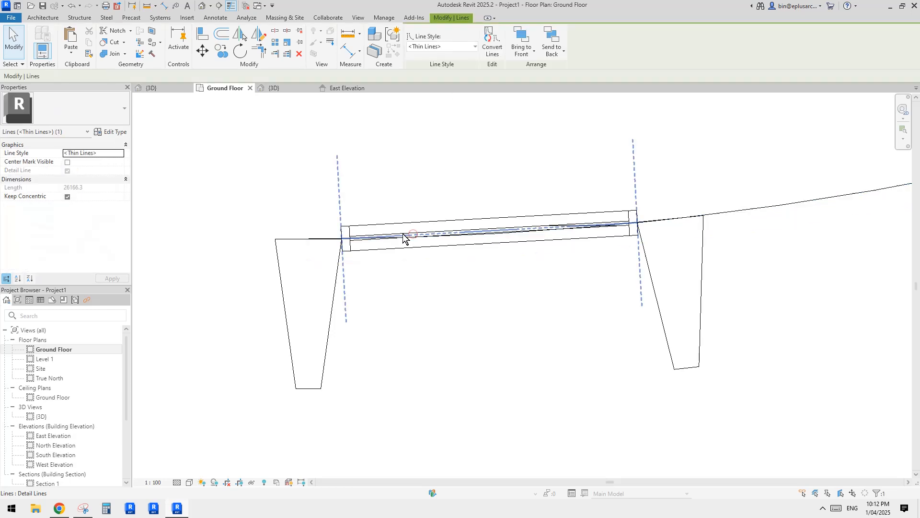
{"action": "left_click", "coordinate": [396, 239]}
{"action": "scroll", "coordinate": [346, 244], "scroll_direction": "up", "scroll_amount": 3}
{"action": "key", "text": "m"}
{"action": "key", "text": "v"}
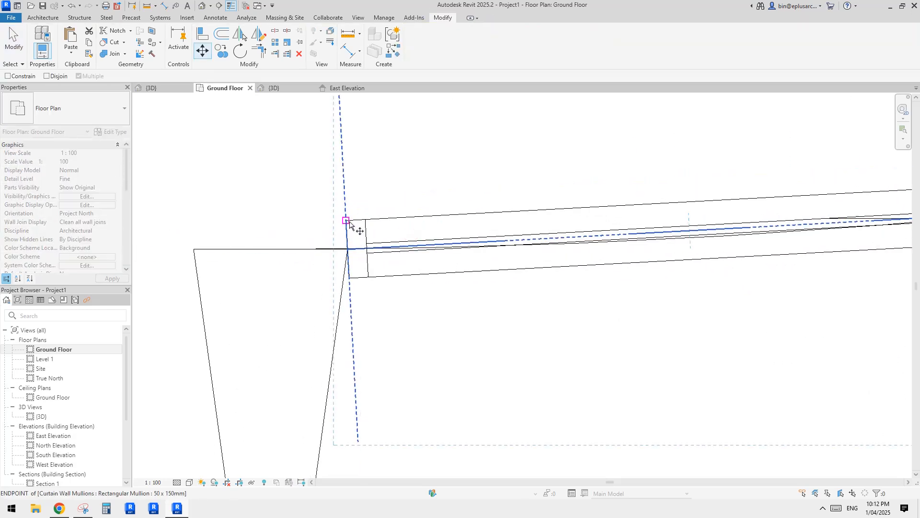
{"action": "left_click", "coordinate": [346, 219]}
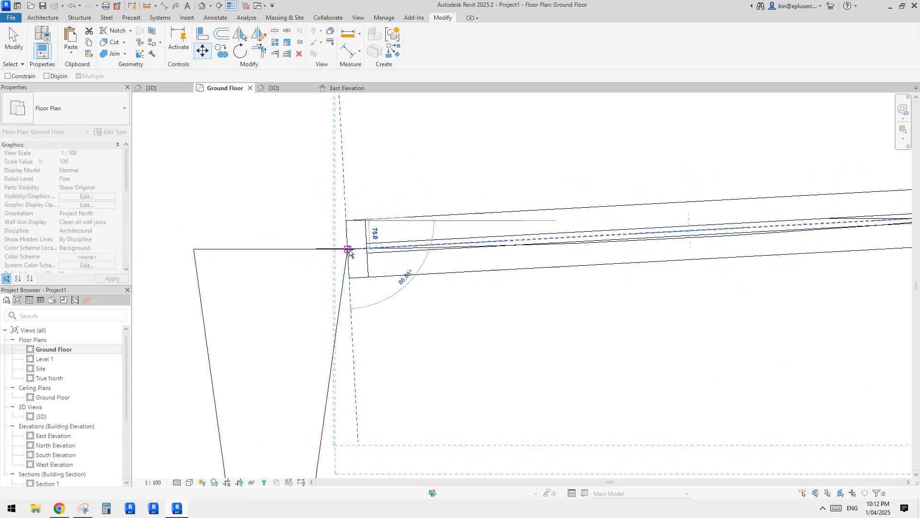
{"action": "left_click", "coordinate": [348, 249]}
{"action": "scroll", "coordinate": [387, 232], "scroll_direction": "down", "scroll_amount": 5}
{"action": "middle_click_drag", "start_coordinate": [543, 258], "coordinate": [324, 287]}
{"action": "scroll", "coordinate": [497, 255], "scroll_direction": "up", "scroll_amount": 4}
{"action": "key", "text": "Escape"}
{"action": "scroll", "coordinate": [474, 263], "scroll_direction": "down", "scroll_amount": 5}
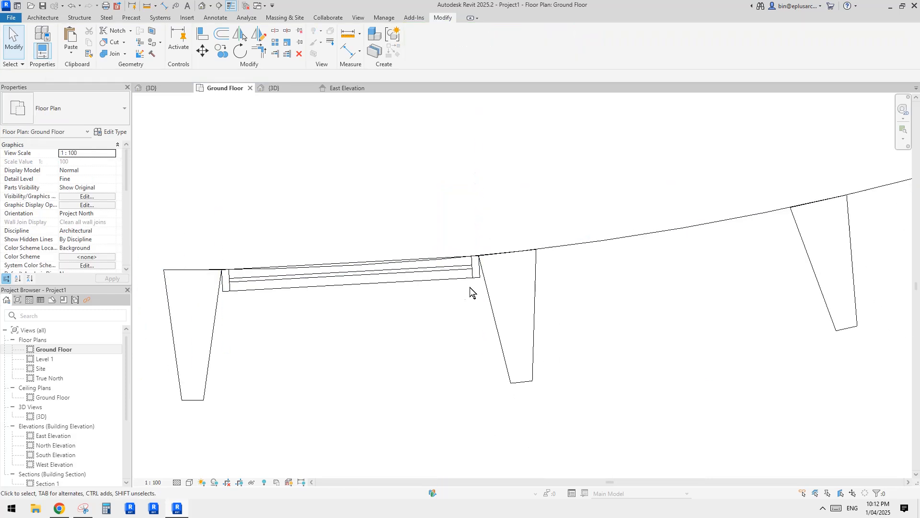
{"action": "middle_click_drag", "start_coordinate": [470, 288], "coordinate": [534, 269]}
{"action": "left_click", "coordinate": [452, 255]}
{"action": "scroll", "coordinate": [452, 254], "scroll_direction": "down", "scroll_amount": 3}
{"action": "key", "text": "Escape"}
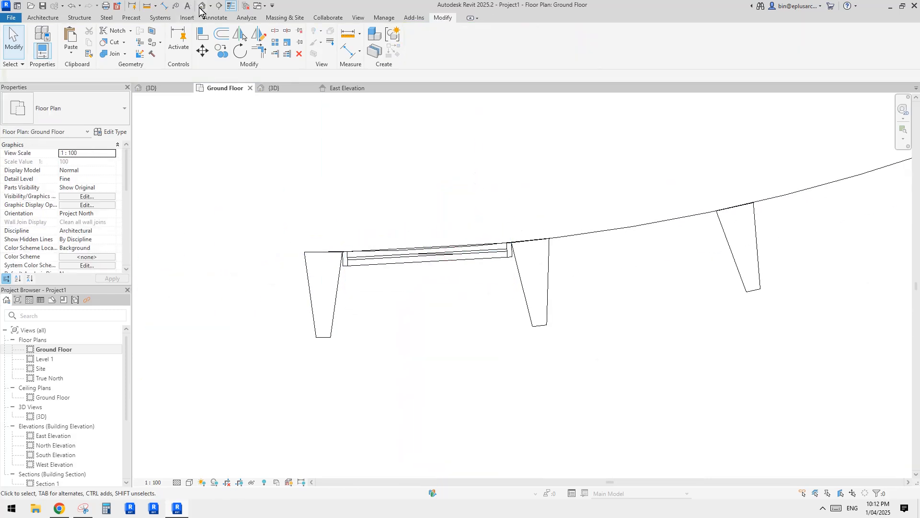
Step: In the 3D view, set the new curtain wall's base offset to 0 and stretch its top up to the capping sweep
{"action": "left_click", "coordinate": [201, 8]}
{"action": "left_click", "coordinate": [355, 279]}
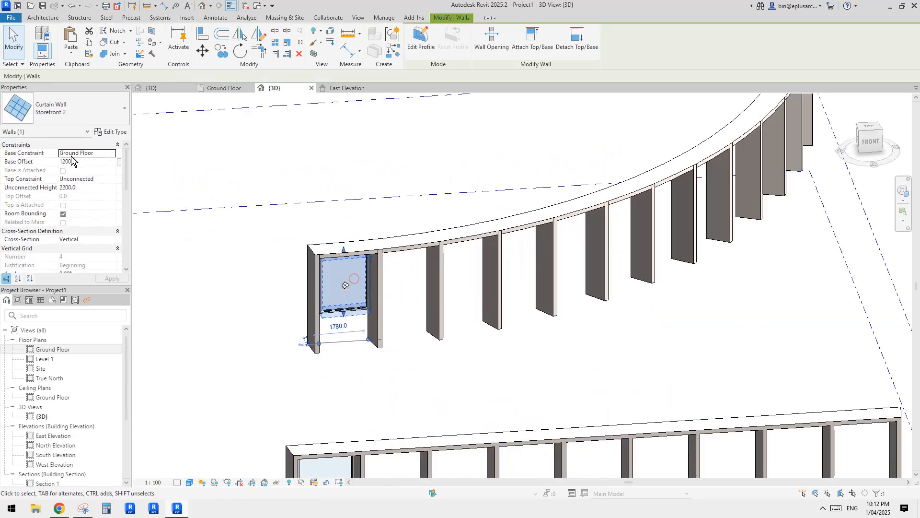
{"action": "double_click", "coordinate": [84, 161]}
{"action": "type", "text": "0"}
{"action": "scroll", "coordinate": [368, 243], "scroll_direction": "up", "scroll_amount": 3}
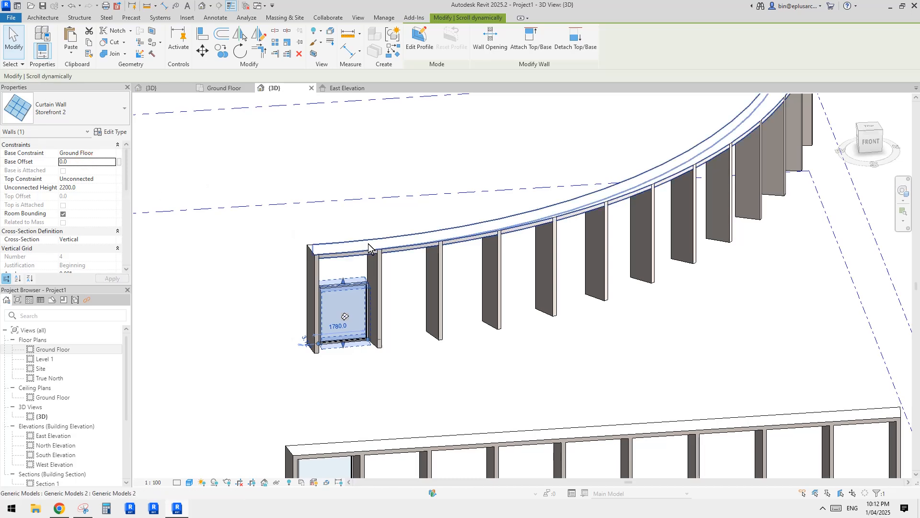
{"action": "left_click_drag", "start_coordinate": [344, 275], "coordinate": [345, 240]}
{"action": "left_click", "coordinate": [401, 174]}
Step: Edit the first fin's array group, add the curtain wall to it and finish the group
{"action": "middle_click_drag", "start_coordinate": [395, 181], "coordinate": [482, 298], "text": "shift"}
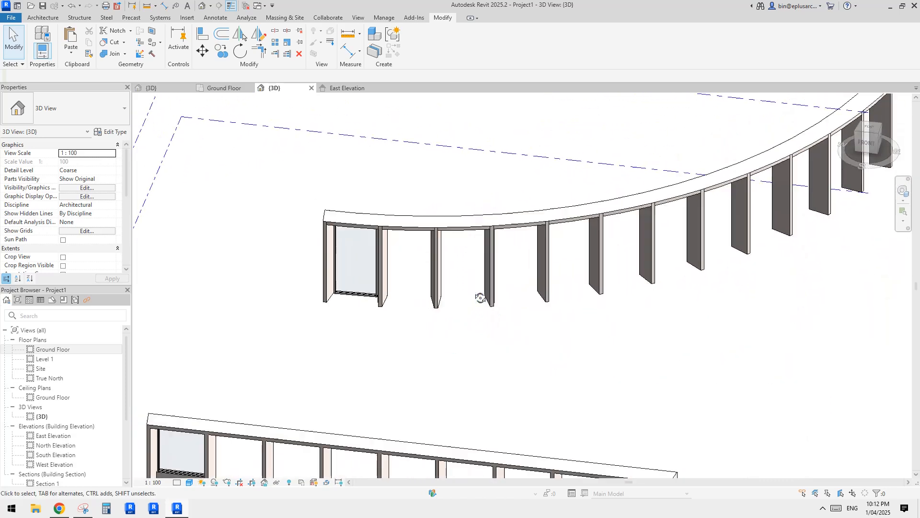
{"action": "left_click", "coordinate": [328, 269]}
{"action": "left_click", "coordinate": [415, 42]}
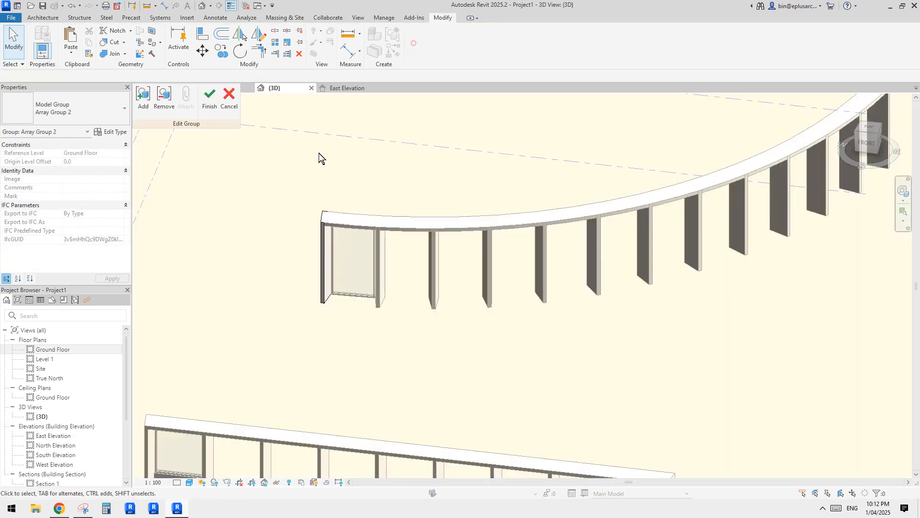
{"action": "left_click", "coordinate": [143, 101]}
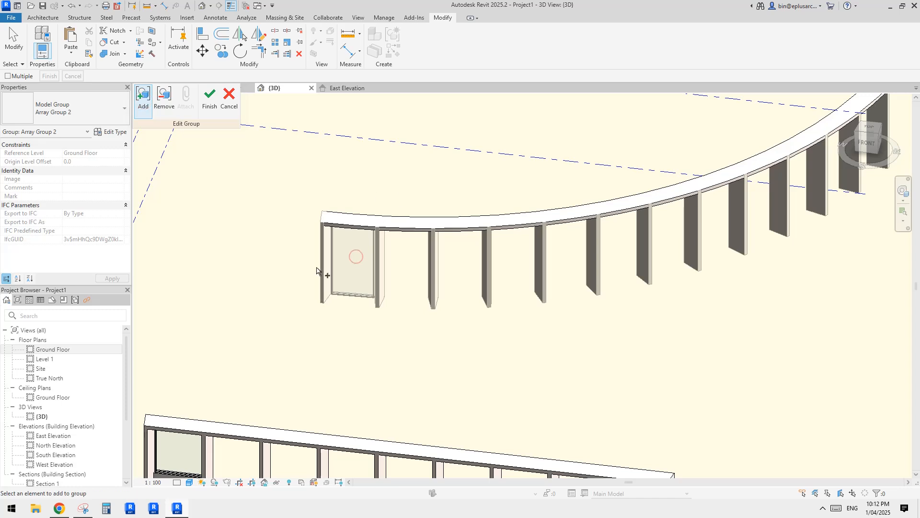
{"action": "left_click", "coordinate": [211, 99]}
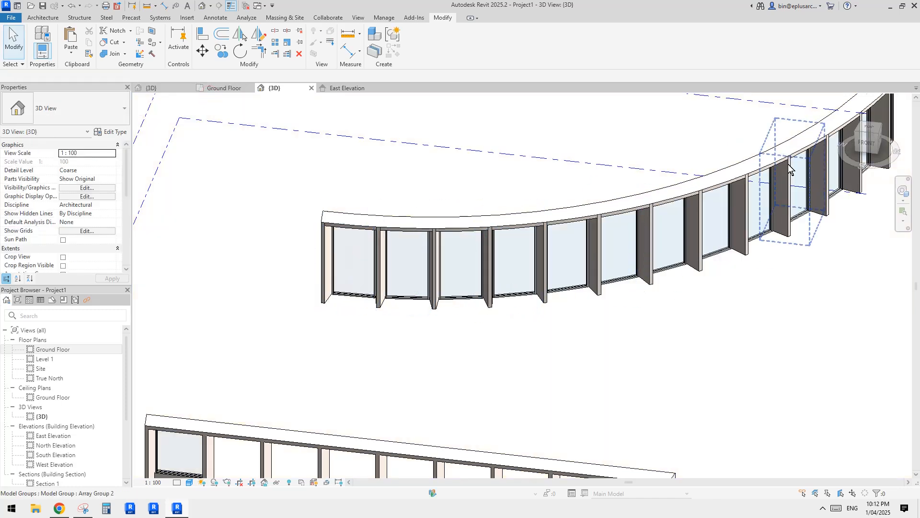
Step: Examine the glazed bays along the arc and the last bay at the far end
{"action": "middle_click_drag", "start_coordinate": [768, 180], "coordinate": [742, 194]}
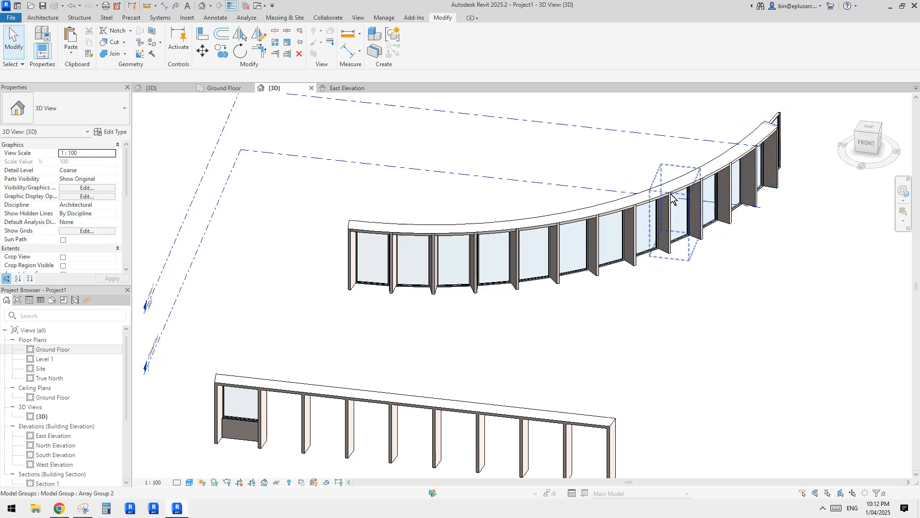
{"action": "middle_click_drag", "start_coordinate": [666, 197], "coordinate": [332, 286], "text": "shift"}
{"action": "left_click", "coordinate": [332, 286]}
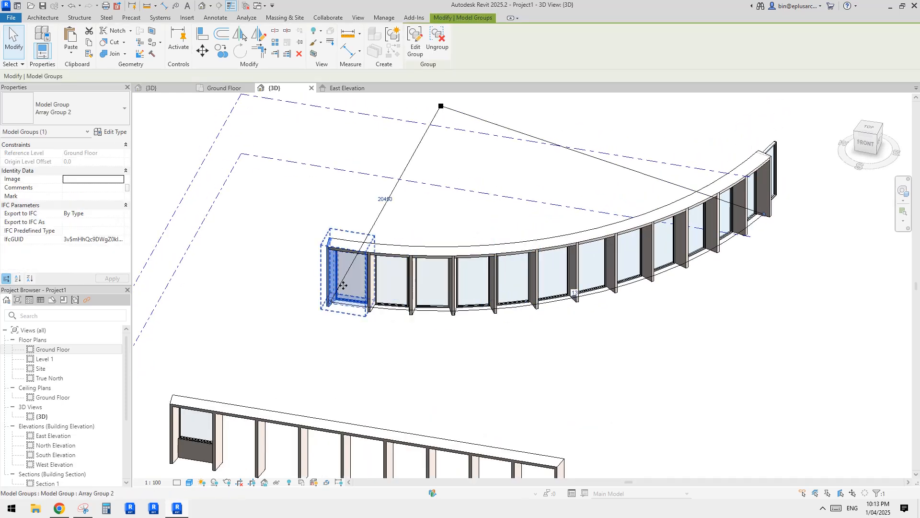
{"action": "middle_click_drag", "start_coordinate": [463, 296], "coordinate": [421, 292]}
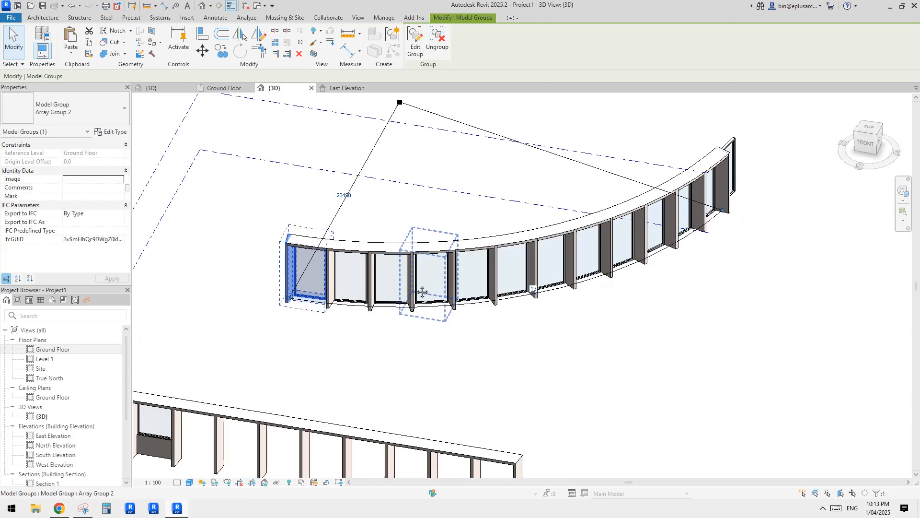
{"action": "key", "text": "Escape"}
{"action": "scroll", "coordinate": [480, 282], "scroll_direction": "down", "scroll_amount": 2}
{"action": "middle_click_drag", "start_coordinate": [533, 272], "coordinate": [623, 328], "text": "shift"}
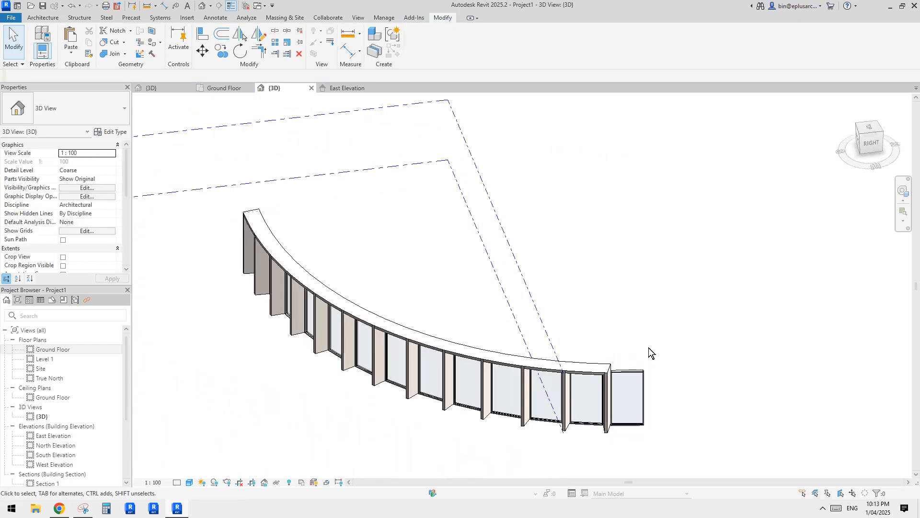
Step: Exclude the surplus curtain wall beyond the last fin from its group instance
{"action": "scroll", "coordinate": [624, 381], "scroll_direction": "up", "scroll_amount": 2}
{"action": "middle_click_drag", "start_coordinate": [624, 382], "coordinate": [622, 298]}
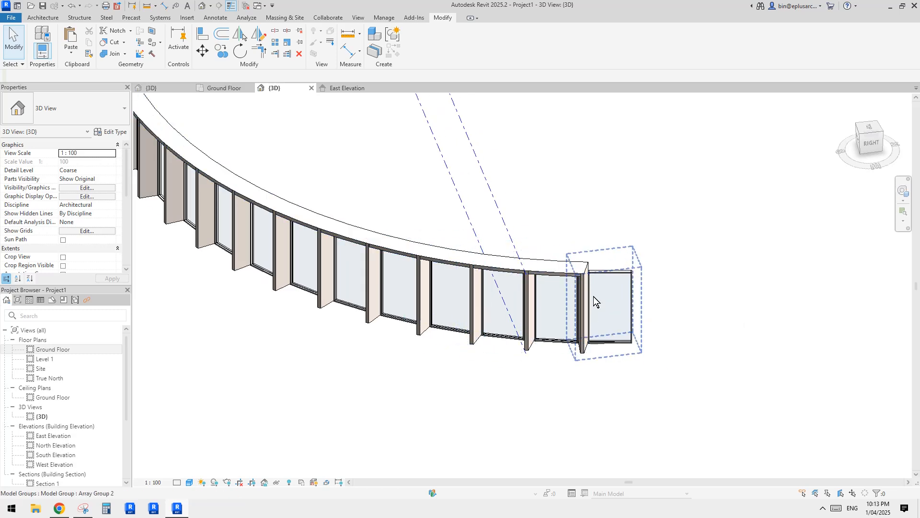
{"action": "middle_click_drag", "start_coordinate": [598, 305], "coordinate": [594, 295]}
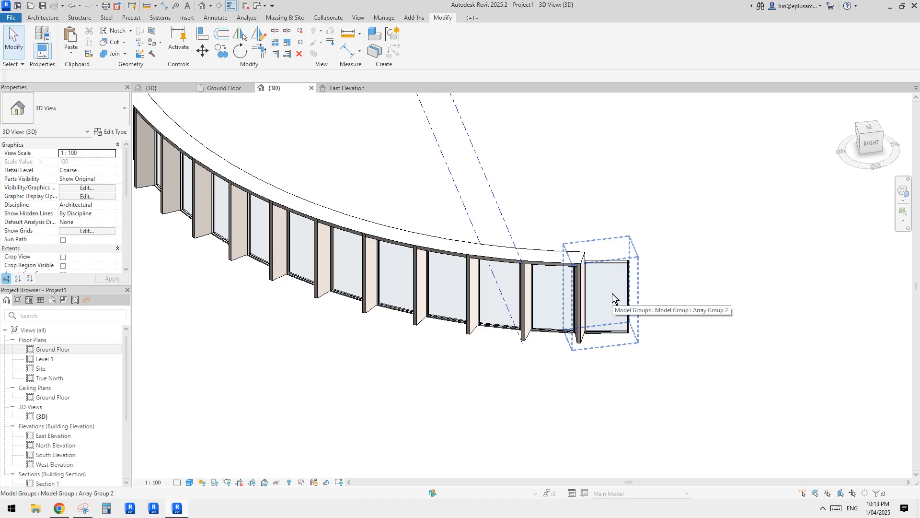
{"action": "key", "text": "Tab"}
{"action": "left_click", "coordinate": [612, 297]}
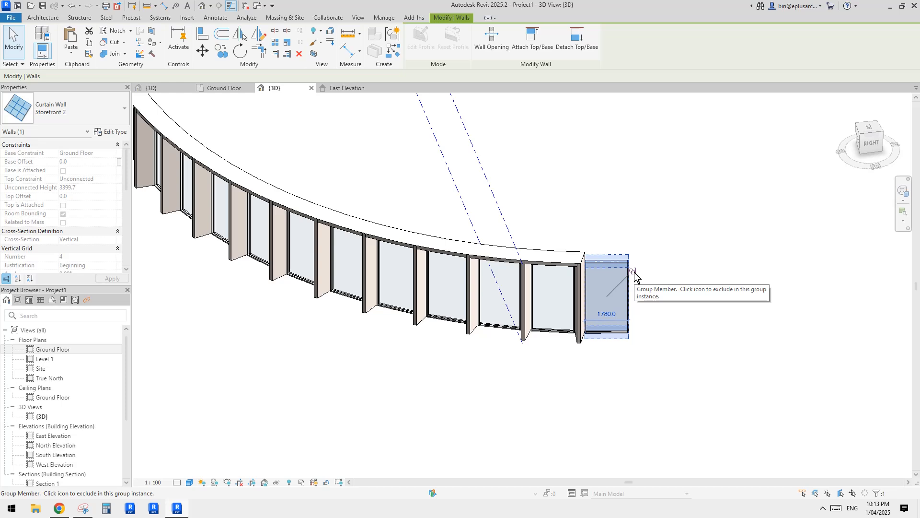
{"action": "left_click", "coordinate": [633, 271]}
{"action": "left_click", "coordinate": [668, 290]}
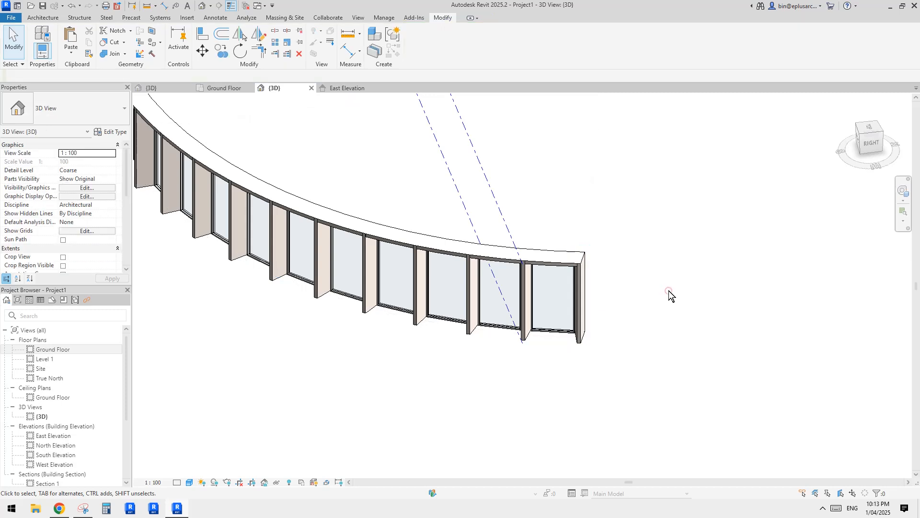
Step: Check the last two group instances at the arc's end and view the curved facade from another angle
{"action": "mouse_move", "coordinate": [597, 283]}
{"action": "middle_mouse_down", "text": "shift"}
{"action": "mouse_move", "coordinate": [609, 285]}
{"action": "mouse_move", "coordinate": [606, 269]}
{"action": "middle_mouse_up", "text": "shift"}
{"action": "left_click", "coordinate": [593, 283]}
{"action": "left_click", "coordinate": [625, 348]}
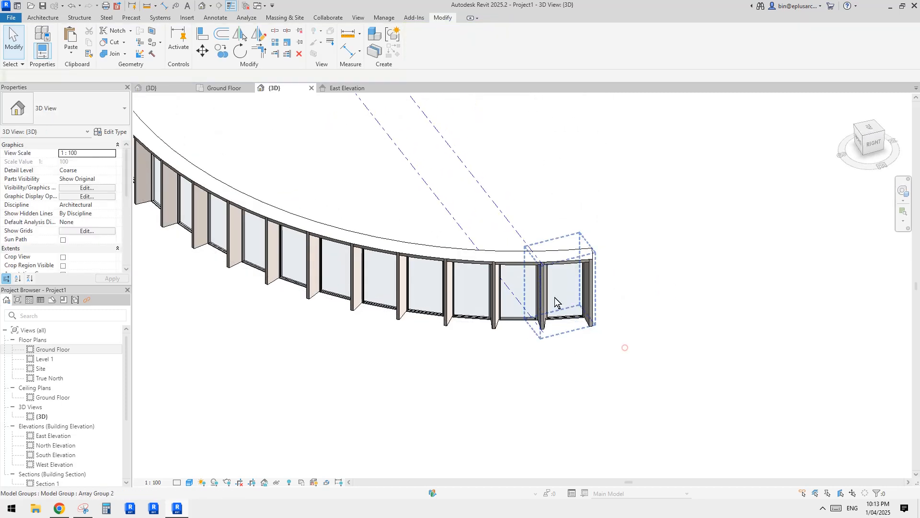
{"action": "left_click", "coordinate": [555, 302]}
{"action": "left_click", "coordinate": [605, 291]}
{"action": "left_click", "coordinate": [596, 288]}
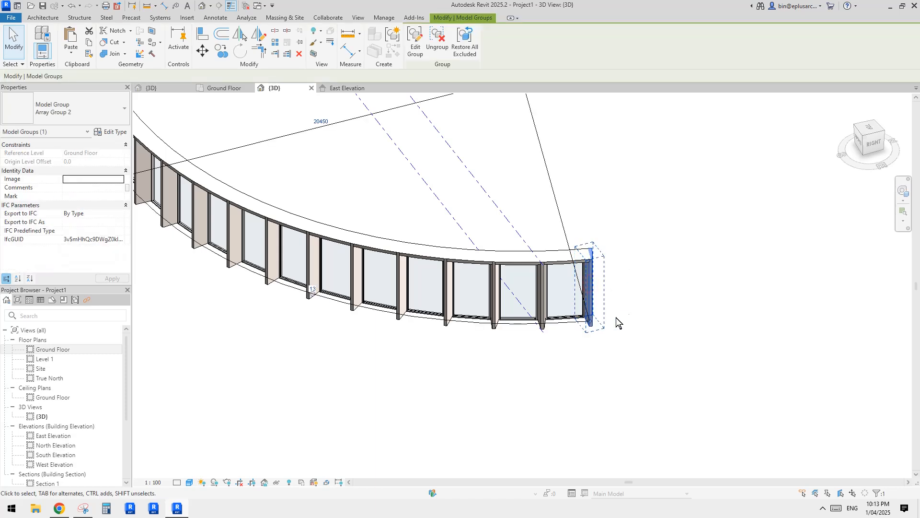
{"action": "left_click", "coordinate": [663, 344]}
{"action": "middle_click_drag", "start_coordinate": [663, 343], "coordinate": [595, 364], "text": "shift"}
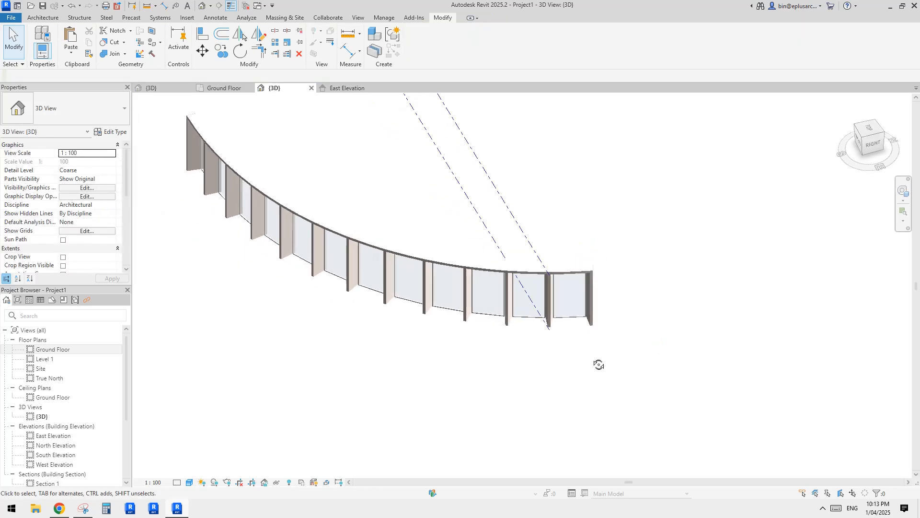
Step: Restore the excluded members of the group instance at the arc's end and exclude its surplus curtain wall again
{"action": "left_click", "coordinate": [595, 294]}
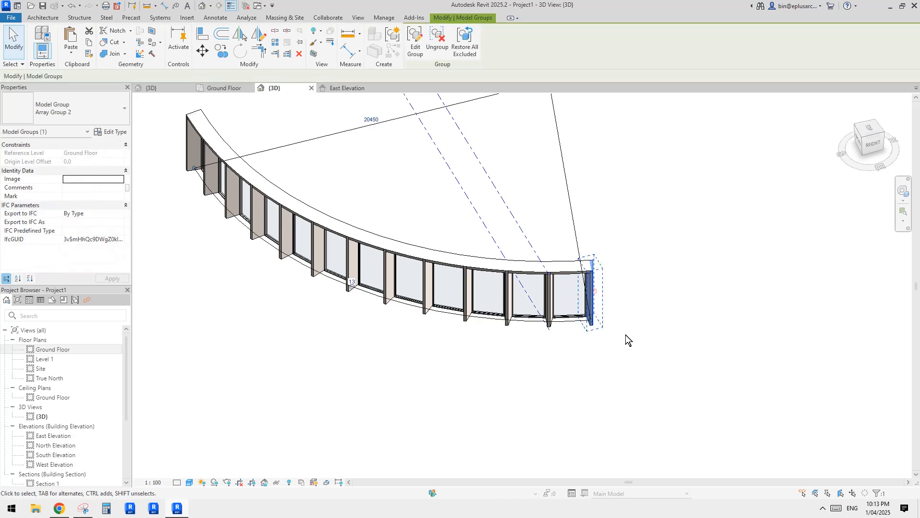
{"action": "left_click", "coordinate": [471, 57]}
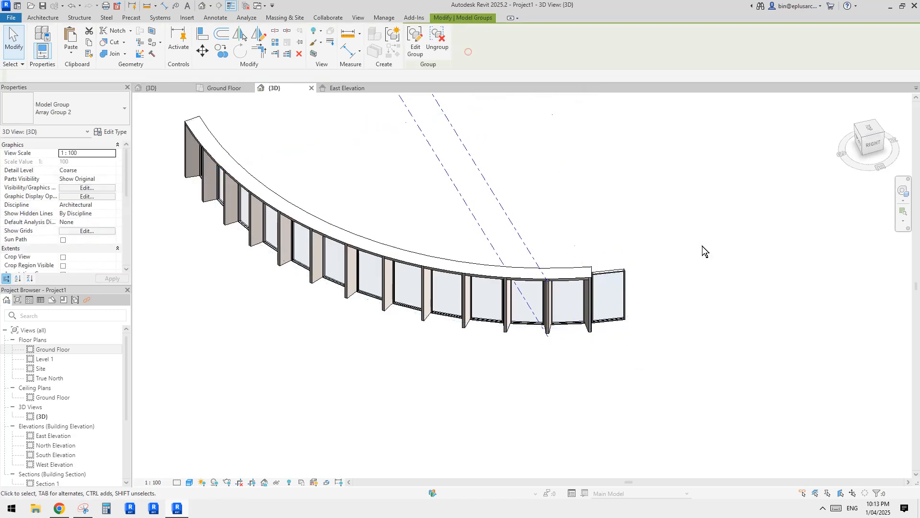
{"action": "left_click", "coordinate": [611, 296]}
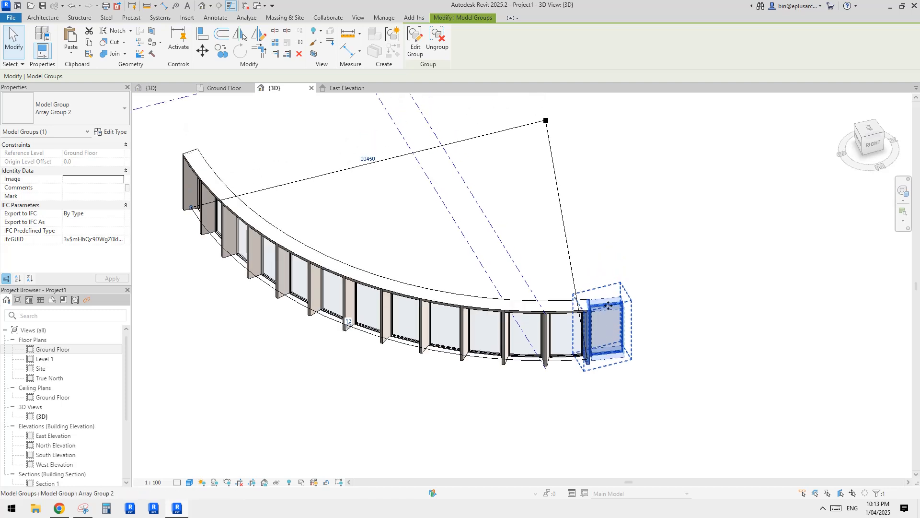
{"action": "key", "text": "Escape"}
{"action": "left_click", "coordinate": [608, 326]}
{"action": "key", "text": "Escape"}
{"action": "key", "text": "Tab"}
{"action": "left_click", "coordinate": [601, 327]}
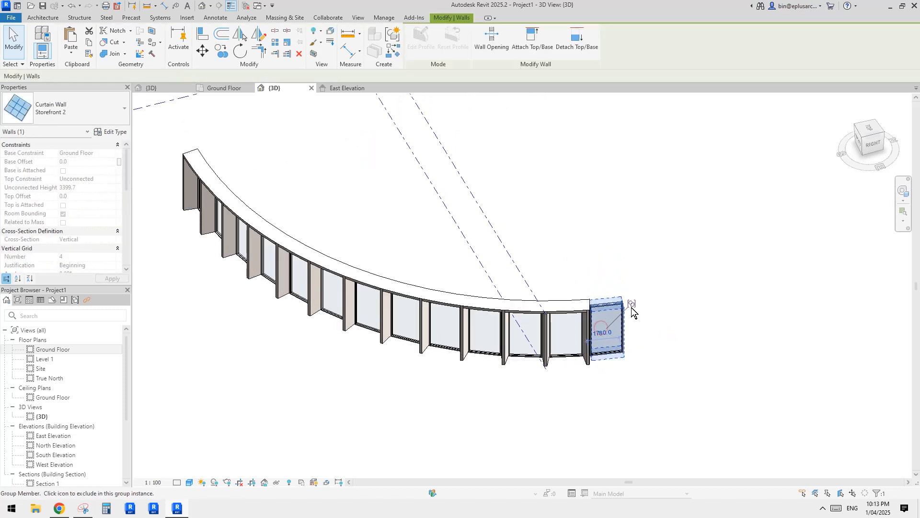
{"action": "left_click", "coordinate": [631, 306]}
{"action": "left_click", "coordinate": [695, 364]}
Step: Compare the glazed curved facade with the Sultan Nazrin Shah Centre reference photos in the browser, checking the capping above the windows
{"action": "scroll", "coordinate": [507, 273], "scroll_direction": "down", "scroll_amount": 1}
{"action": "middle_click_drag", "start_coordinate": [507, 273], "coordinate": [521, 228], "text": "shift"}
{"action": "scroll", "coordinate": [508, 220], "scroll_direction": "down", "scroll_amount": 1}
{"action": "middle_click_drag", "start_coordinate": [426, 366], "coordinate": [423, 250]}
{"action": "scroll", "coordinate": [433, 285], "scroll_direction": "up", "scroll_amount": 1}
{"action": "middle_click_drag", "start_coordinate": [480, 213], "coordinate": [482, 227], "text": "shift"}
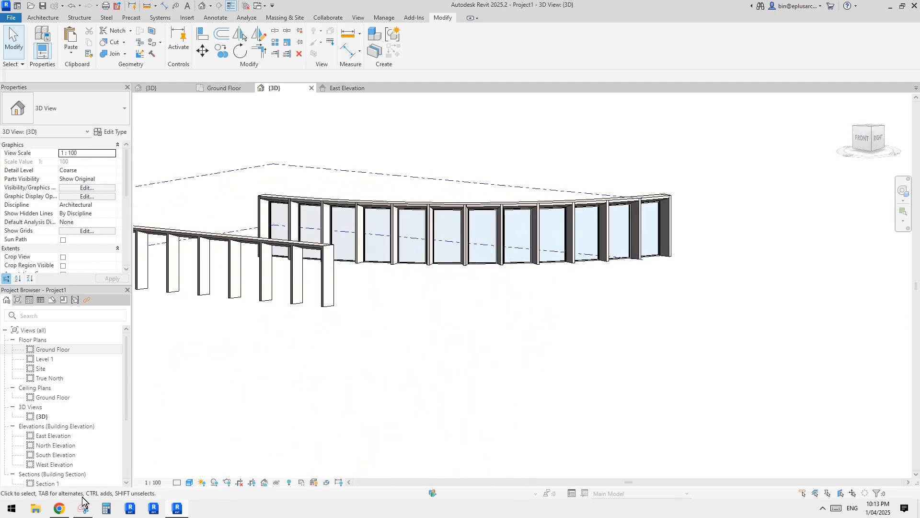
{"action": "left_click", "coordinate": [59, 509]}
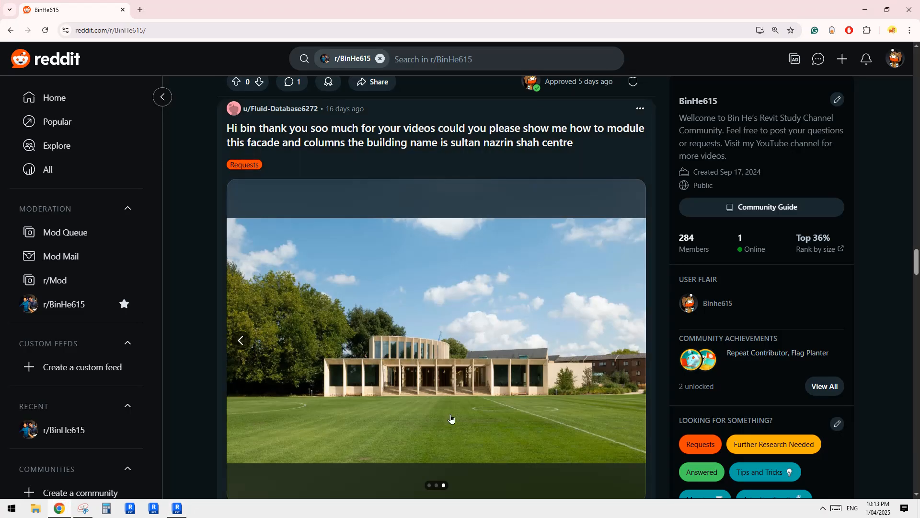
{"action": "scroll", "coordinate": [450, 420], "scroll_direction": "down", "scroll_amount": 3}
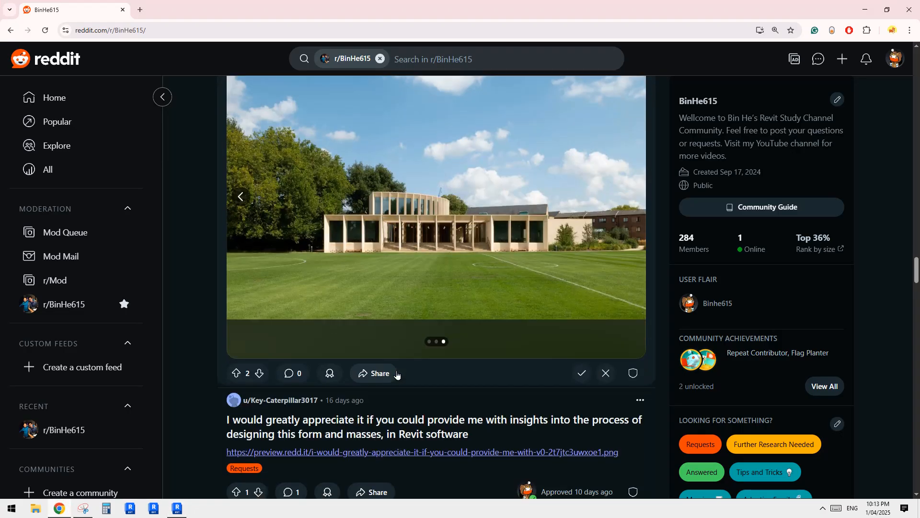
{"action": "left_click", "coordinate": [245, 198]}
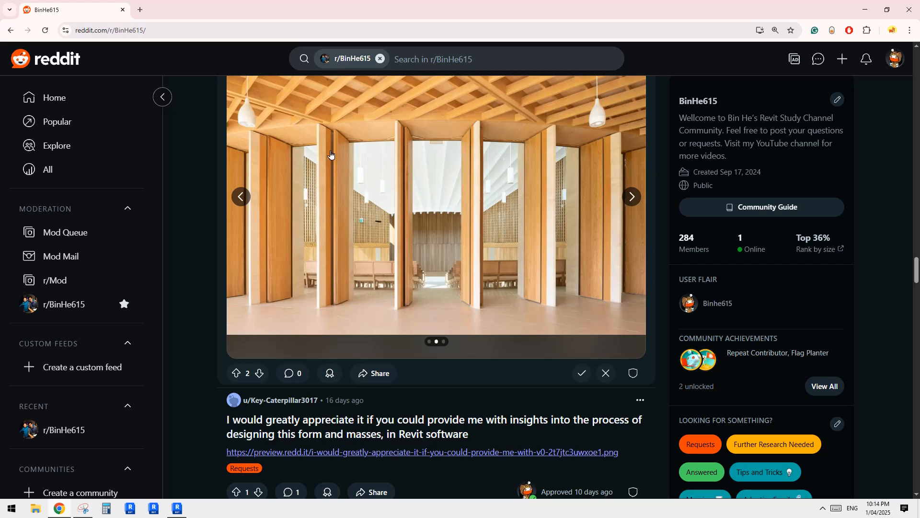
{"action": "left_click", "coordinate": [239, 197]}
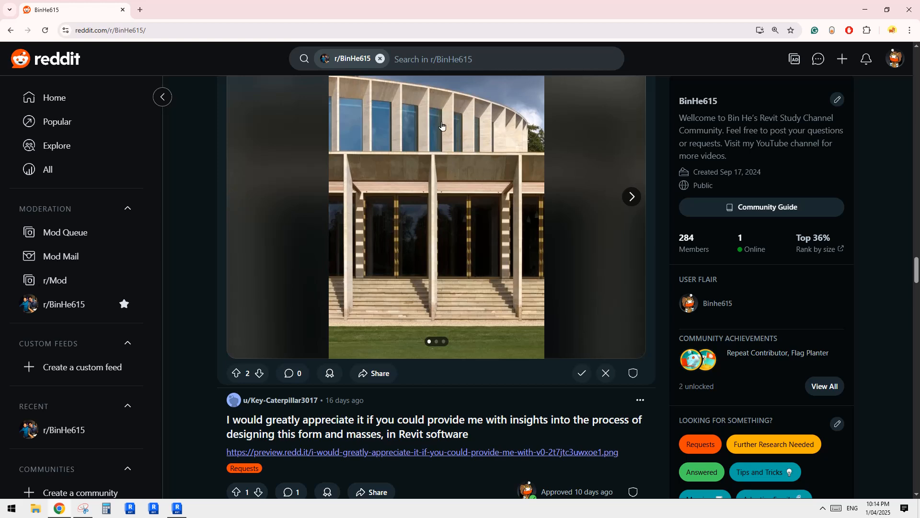
{"action": "key", "text": "alt+Tab"}
{"action": "middle_click_drag", "start_coordinate": [407, 361], "coordinate": [366, 247], "text": "shift"}
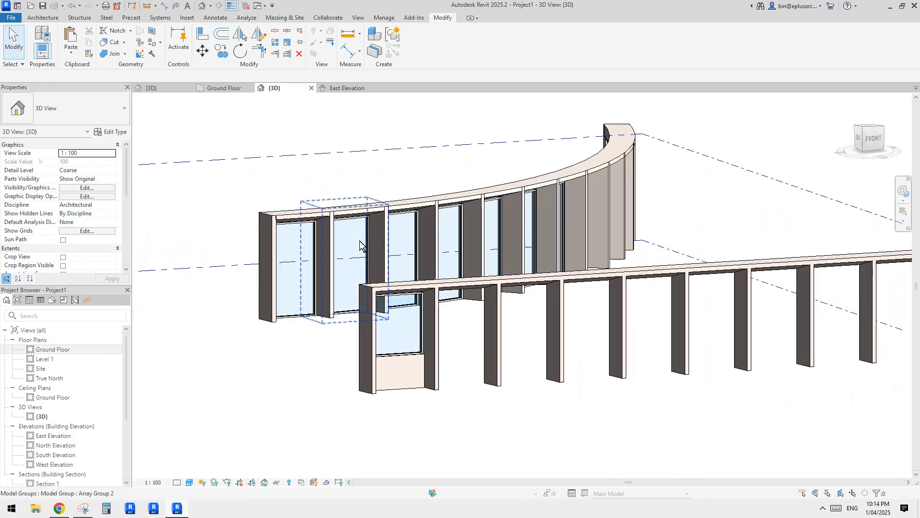
{"action": "left_click", "coordinate": [53, 512]}
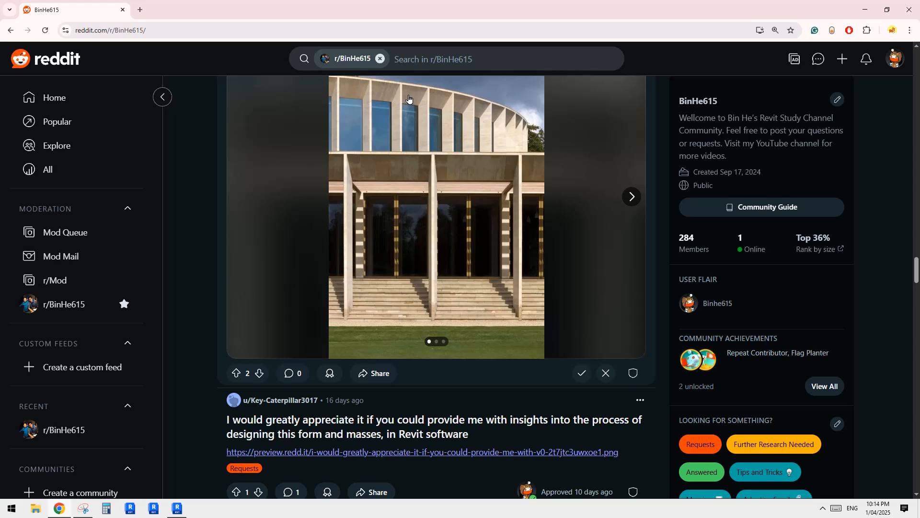
{"action": "key", "text": "alt+Tab"}
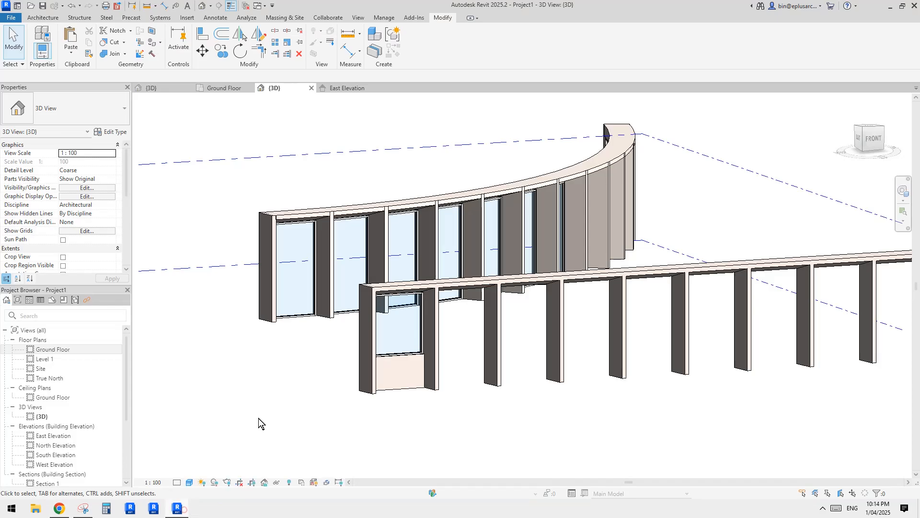
Step: Edit the straight facade's capping in place and open its extrusion profile sketch at the end fin
{"action": "scroll", "coordinate": [439, 299], "scroll_direction": "up", "scroll_amount": 1}
{"action": "left_click", "coordinate": [487, 283]}
{"action": "middle_click_drag", "start_coordinate": [488, 283], "coordinate": [444, 271]}
{"action": "left_click", "coordinate": [421, 43]}
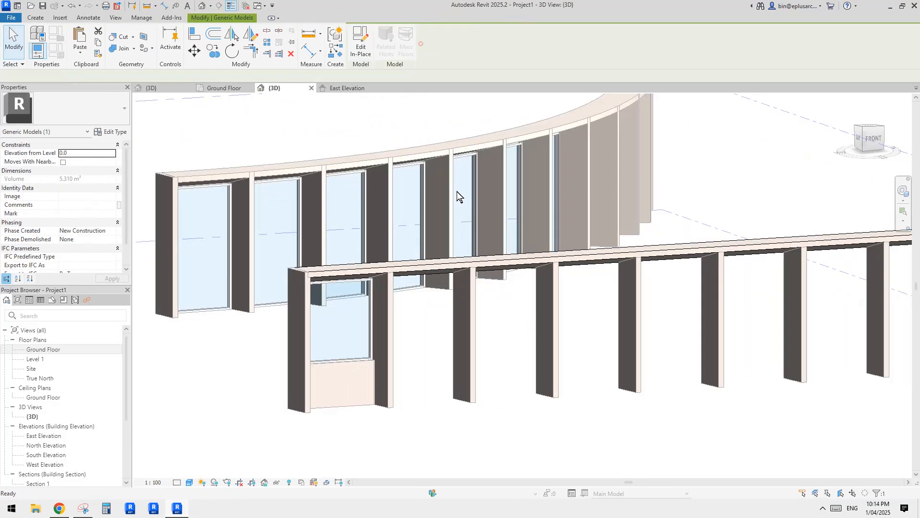
{"action": "middle_click_drag", "start_coordinate": [558, 263], "coordinate": [528, 264]}
{"action": "double_click", "coordinate": [504, 258]}
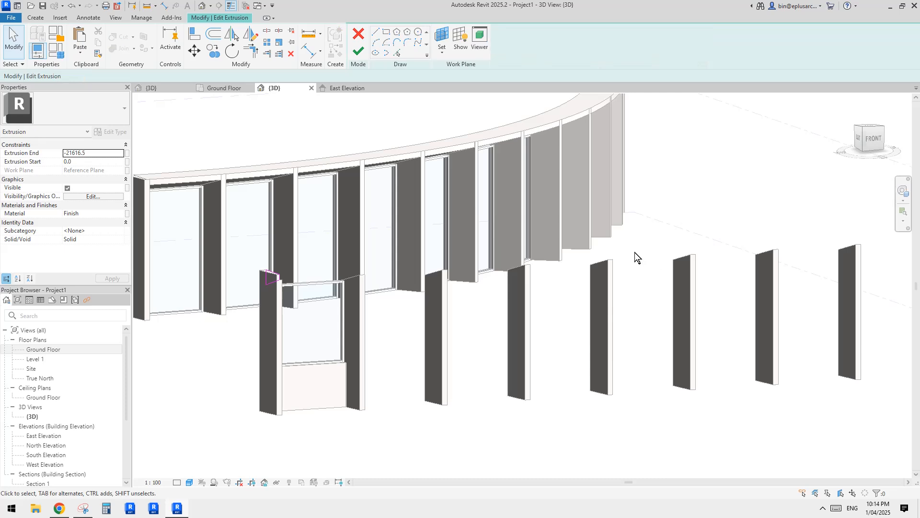
{"action": "scroll", "coordinate": [262, 285], "scroll_direction": "up", "scroll_amount": 1}
{"action": "middle_click_drag", "start_coordinate": [262, 286], "coordinate": [343, 280]}
{"action": "scroll", "coordinate": [343, 280], "scroll_direction": "up", "scroll_amount": 2}
{"action": "scroll", "coordinate": [339, 261], "scroll_direction": "up", "scroll_amount": 1}
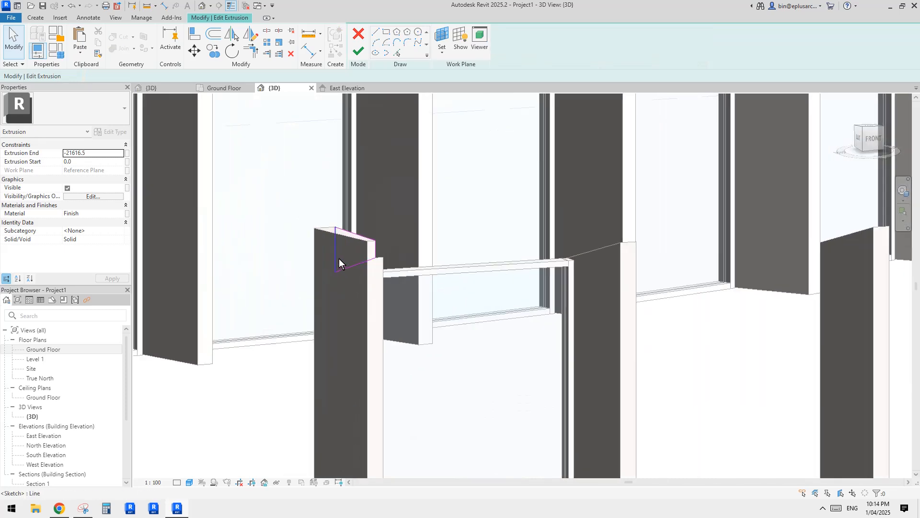
Step: Copy the top line of the straight capping's profile 900 mm downward
{"action": "left_click", "coordinate": [359, 232]}
{"action": "mouse_move", "coordinate": [360, 239]}
{"action": "middle_mouse_down"}
{"action": "mouse_move", "coordinate": [369, 216]}
{"action": "mouse_move", "coordinate": [382, 216]}
{"action": "middle_mouse_up"}
{"action": "key", "text": "c"}
{"action": "key", "text": "o"}
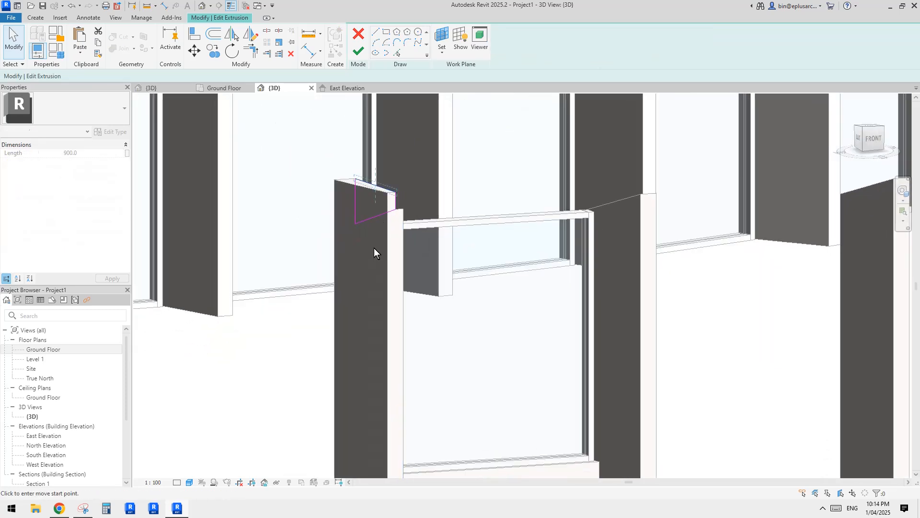
{"action": "left_click", "coordinate": [373, 268]}
{"action": "type", "text": "900"}
{"action": "key", "text": "Return"}
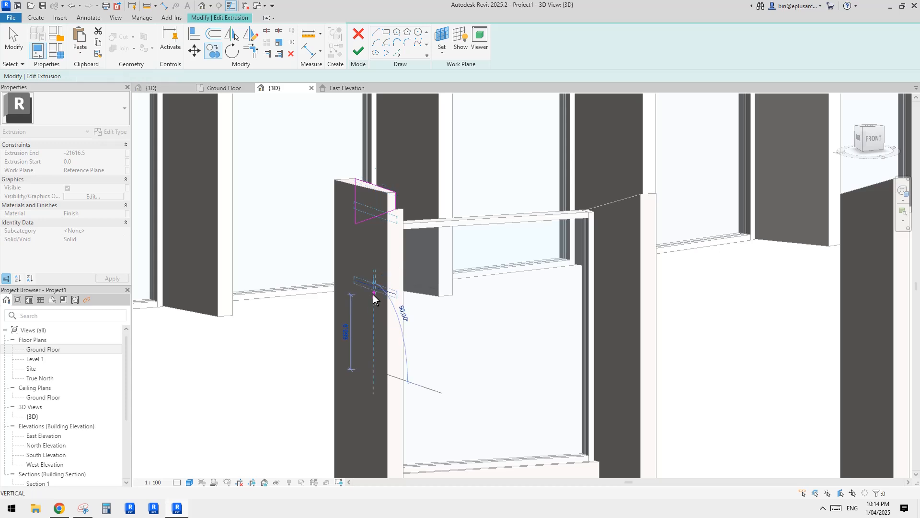
Step: Slope the copied line up to the profile's outer lower corner, trim it to the inner vertical line and finish the sketch
{"action": "key", "text": "Escape"}
{"action": "mouse_move", "coordinate": [398, 288]}
{"action": "left_mouse_down"}
{"action": "mouse_move", "coordinate": [380, 245]}
{"action": "mouse_move", "coordinate": [397, 203]}
{"action": "left_mouse_up"}
{"action": "key", "text": "t"}
{"action": "key", "text": "r"}
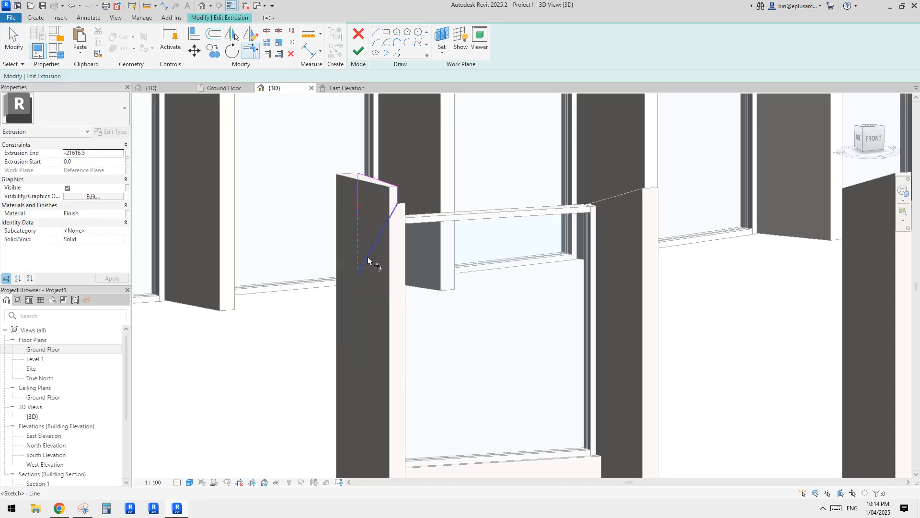
{"action": "key", "text": "Escape"}
{"action": "left_click", "coordinate": [357, 51]}
{"action": "scroll", "coordinate": [390, 150], "scroll_direction": "down", "scroll_amount": 1}
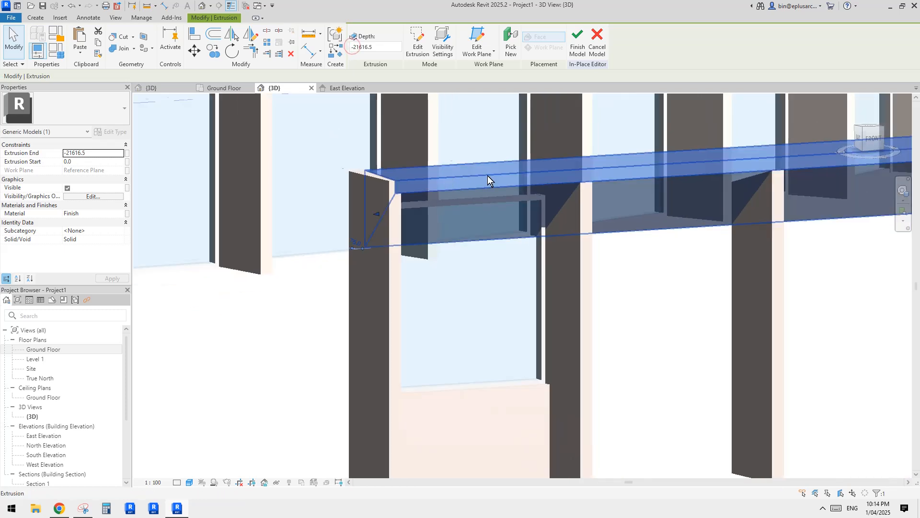
Step: Finish the in-place model of the straight capping and accept the joined-elements warning
{"action": "scroll", "coordinate": [488, 175], "scroll_direction": "down", "scroll_amount": 2}
{"action": "middle_click_drag", "start_coordinate": [520, 235], "coordinate": [425, 199]}
{"action": "key", "text": "Escape"}
{"action": "left_click", "coordinate": [357, 46]}
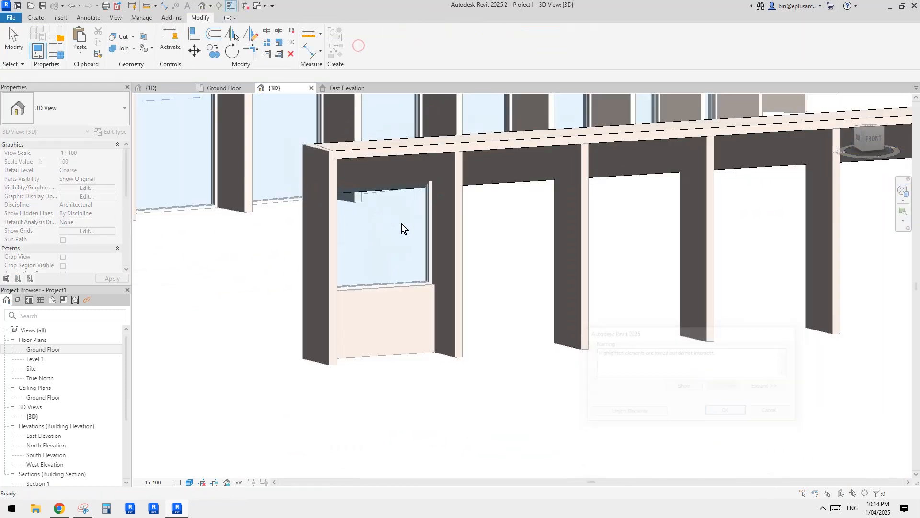
{"action": "double_click", "coordinate": [431, 169]}
{"action": "left_click", "coordinate": [357, 45]}
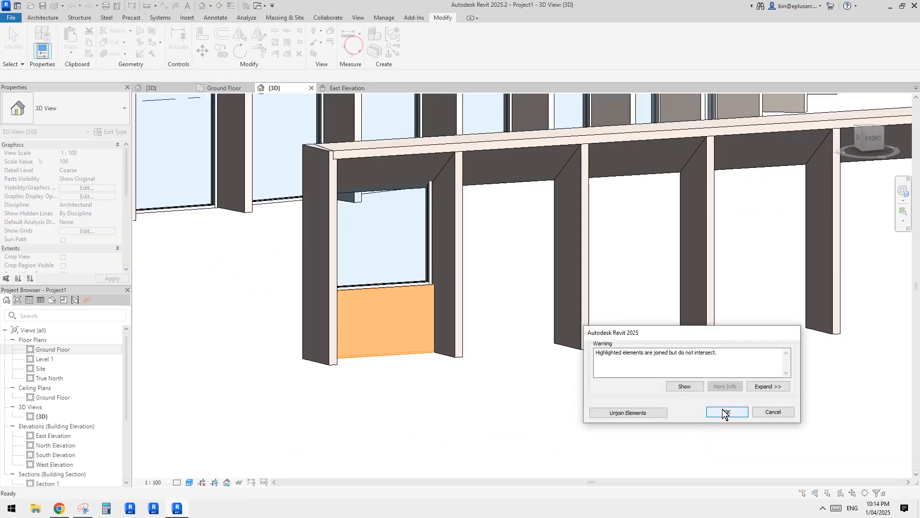
{"action": "left_click", "coordinate": [722, 409]}
Step: Lower the top of the straight facade's curtain wall to the capping's underside, about 1632 mm unconnected height
{"action": "left_click", "coordinate": [390, 226]}
{"action": "key", "text": "Escape"}
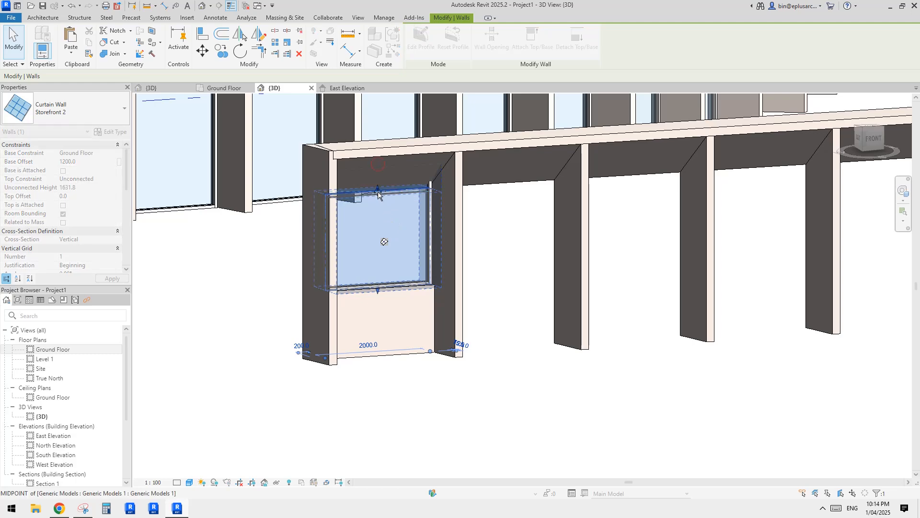
{"action": "scroll", "coordinate": [423, 179], "scroll_direction": "down", "scroll_amount": 1}
{"action": "middle_click_drag", "start_coordinate": [423, 179], "coordinate": [522, 298], "text": "shift"}
{"action": "scroll", "coordinate": [476, 321], "scroll_direction": "down", "scroll_amount": 3}
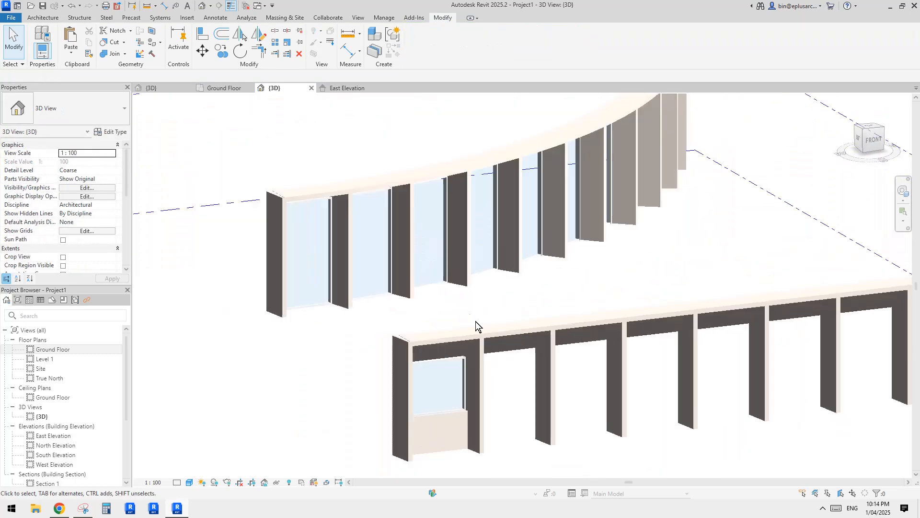
Step: Edit the curved capping sweep in place and open its profile sketch
{"action": "left_click", "coordinate": [331, 212]}
{"action": "middle_click_drag", "start_coordinate": [331, 211], "coordinate": [321, 238]}
{"action": "left_click", "coordinate": [413, 218]}
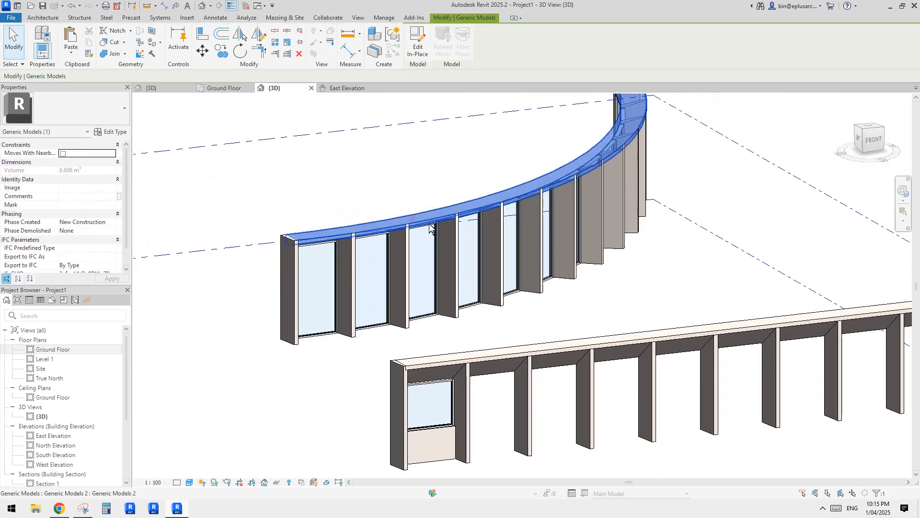
{"action": "middle_click_drag", "start_coordinate": [412, 218], "coordinate": [377, 269]}
{"action": "middle_click_drag", "start_coordinate": [376, 269], "coordinate": [426, 271], "text": "shift"}
{"action": "left_click", "coordinate": [418, 43]}
{"action": "left_click", "coordinate": [537, 224]}
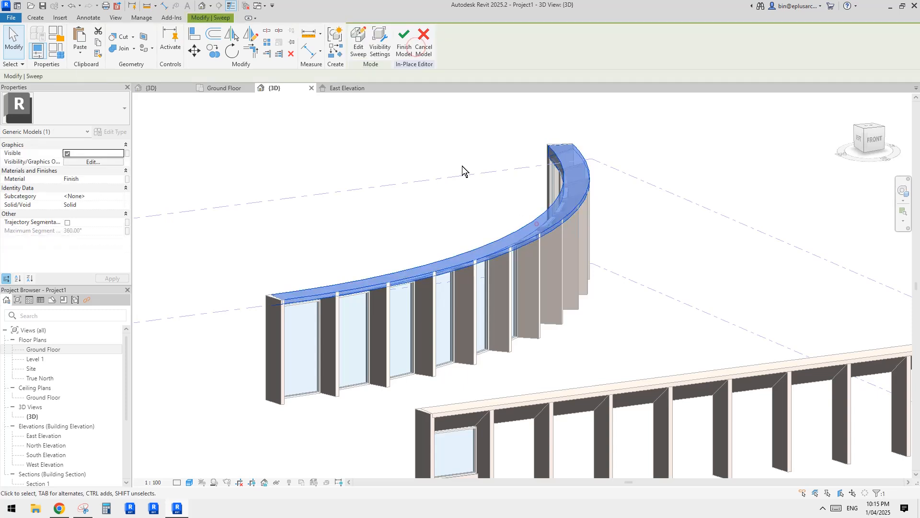
{"action": "left_click", "coordinate": [357, 48]}
{"action": "left_click", "coordinate": [499, 43]}
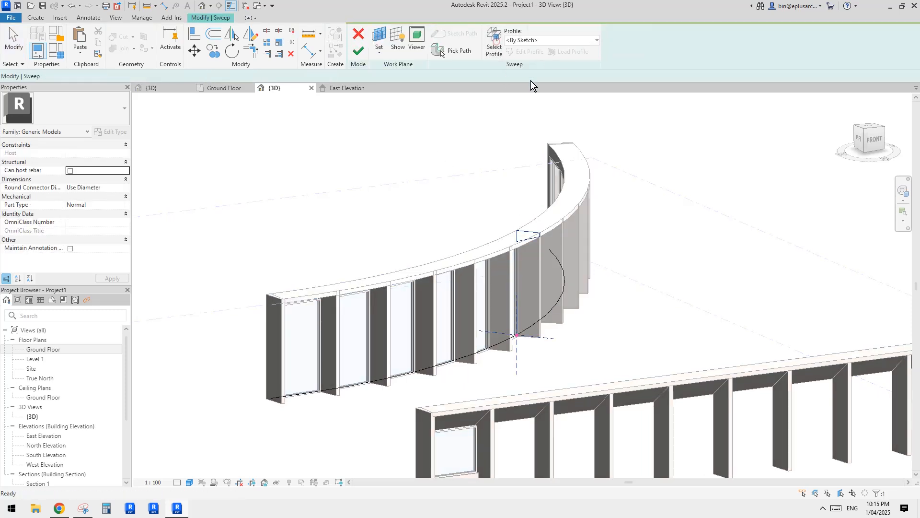
{"action": "left_click", "coordinate": [527, 53]}
Step: Pull the sweep profile's inner lower corner down to form a steeper taper, and finish the profile, sweep and in-place model
{"action": "scroll", "coordinate": [521, 244], "scroll_direction": "up", "scroll_amount": 3}
{"action": "scroll", "coordinate": [520, 246], "scroll_direction": "up", "scroll_amount": 4}
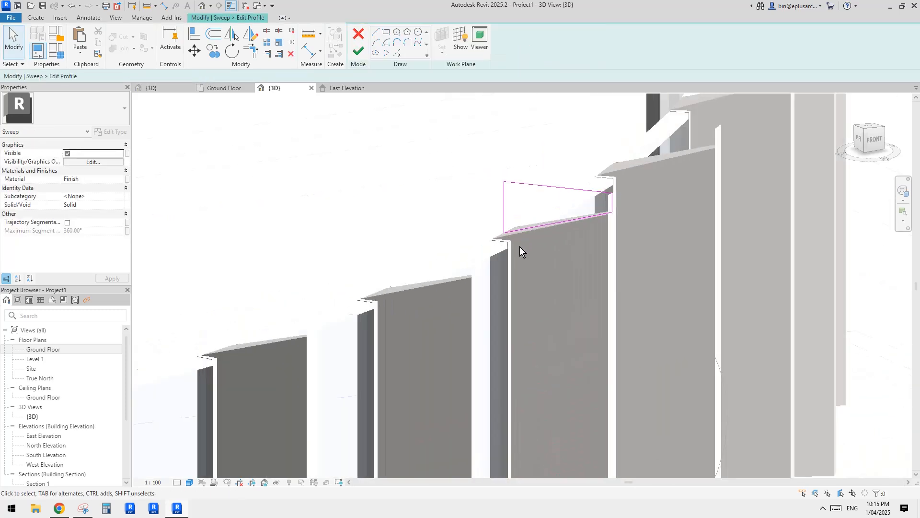
{"action": "left_click_drag", "start_coordinate": [521, 247], "coordinate": [494, 226]}
{"action": "middle_click_drag", "start_coordinate": [538, 258], "coordinate": [543, 178]}
{"action": "left_click_drag", "start_coordinate": [507, 152], "coordinate": [505, 215]}
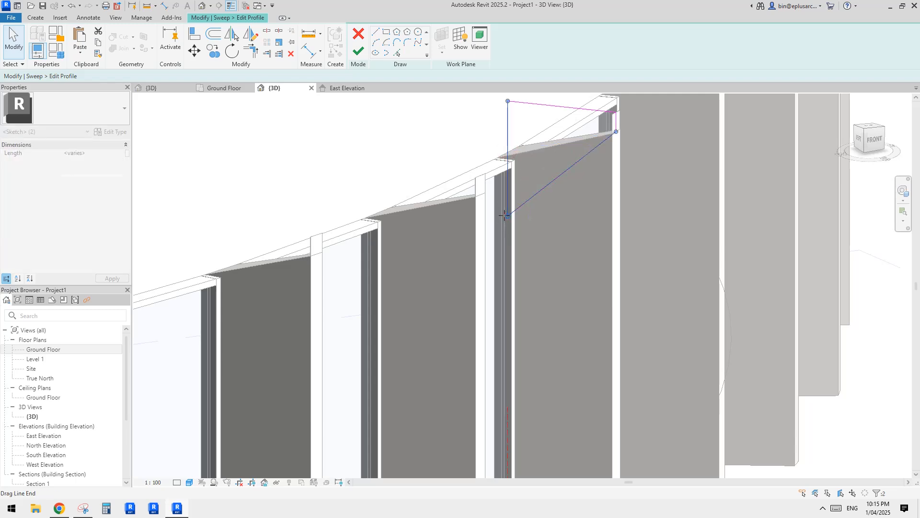
{"action": "left_click", "coordinate": [357, 52]}
{"action": "left_click", "coordinate": [401, 48]}
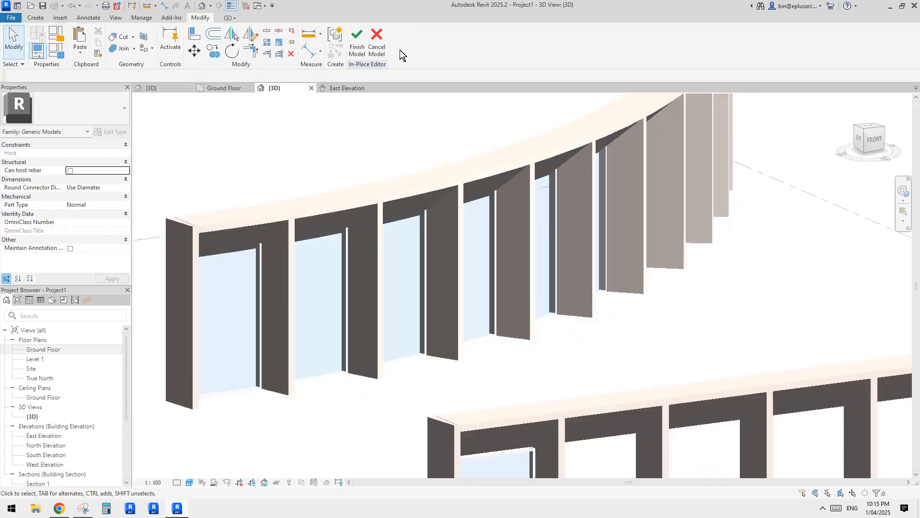
{"action": "left_click", "coordinate": [358, 42]}
{"action": "middle_click_drag", "start_coordinate": [386, 158], "coordinate": [408, 150]}
Step: Edit the first fin's array group, lower its curtain wall to about 2686 mm unconnected height and finish the group
{"action": "left_click", "coordinate": [261, 273]}
{"action": "middle_click_drag", "start_coordinate": [276, 288], "coordinate": [419, 245]}
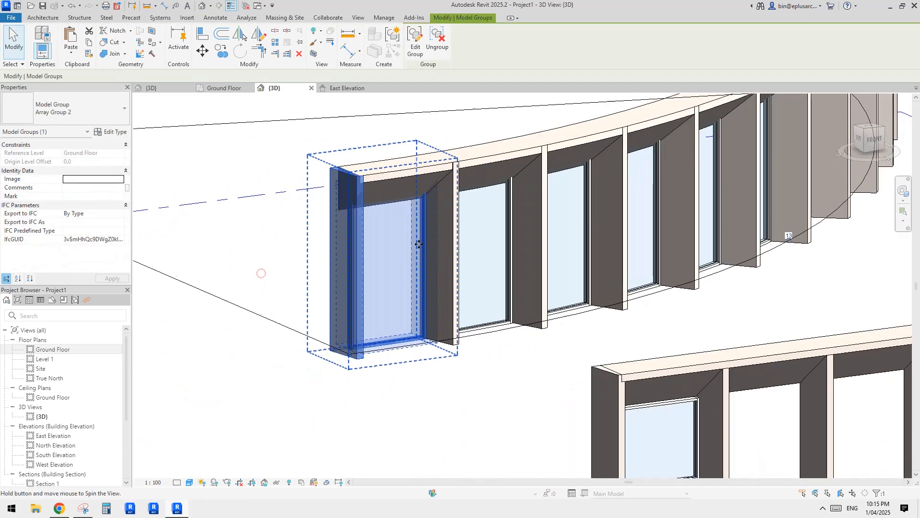
{"action": "left_click", "coordinate": [415, 47]}
{"action": "left_click", "coordinate": [407, 238]}
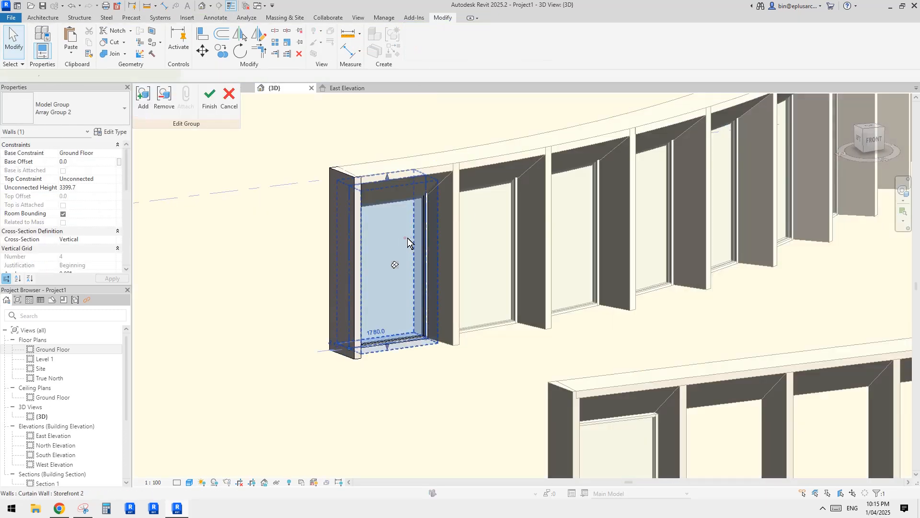
{"action": "left_click_drag", "start_coordinate": [389, 185], "coordinate": [393, 206]}
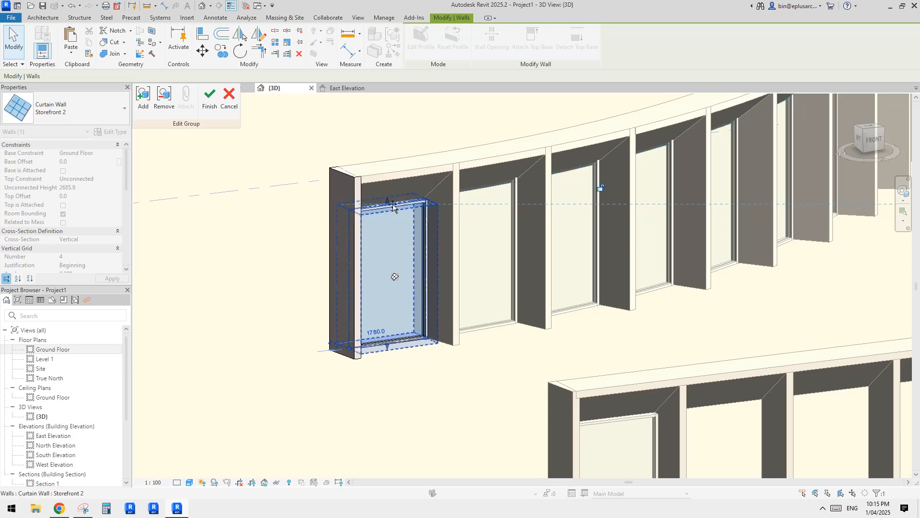
{"action": "left_click", "coordinate": [210, 98]}
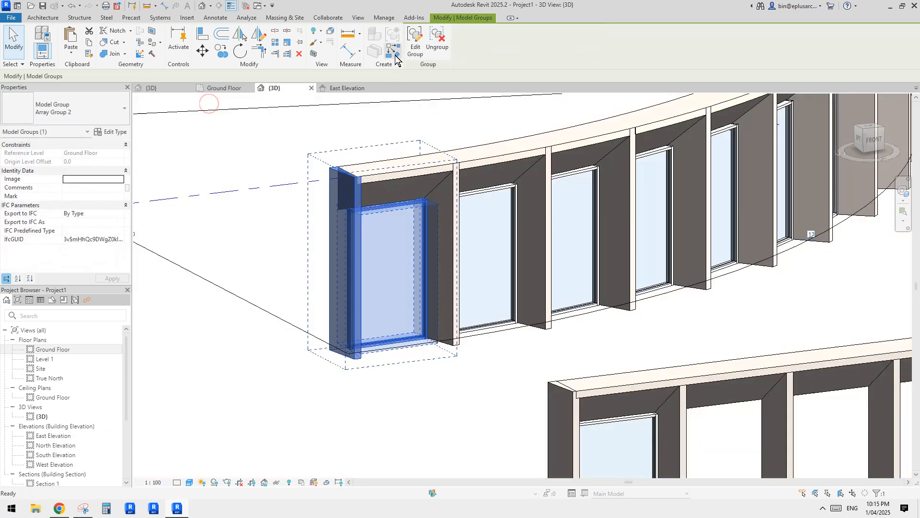
Step: Examine the top of the first bay's glazing beneath the deepened curved capping from below
{"action": "left_click", "coordinate": [478, 120]}
{"action": "middle_click_drag", "start_coordinate": [477, 120], "coordinate": [637, 254], "text": "shift"}
{"action": "scroll", "coordinate": [452, 224], "scroll_direction": "up", "scroll_amount": 3}
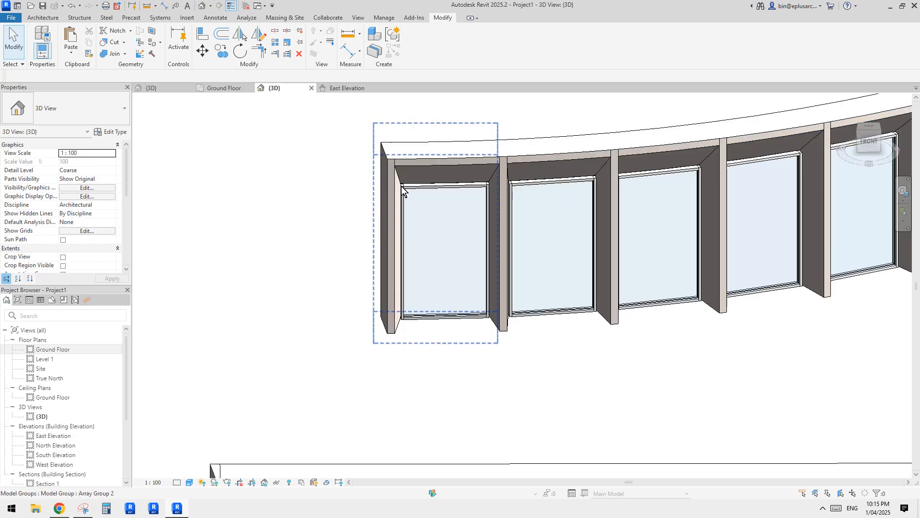
{"action": "scroll", "coordinate": [408, 192], "scroll_direction": "up", "scroll_amount": 3}
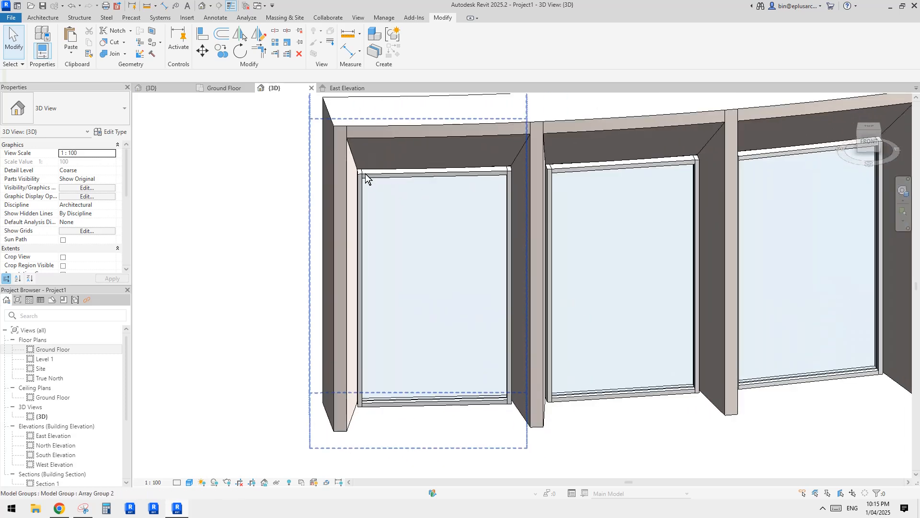
Step: Edit the Storefront 2 type of the first bay's curtain wall, setting its vertical interior, Border 1 and Border 2 mullions to None
{"action": "scroll", "coordinate": [372, 177], "scroll_direction": "down", "scroll_amount": 1}
{"action": "middle_click_drag", "start_coordinate": [445, 196], "coordinate": [408, 186]}
{"action": "left_click", "coordinate": [394, 204]}
{"action": "left_click", "coordinate": [432, 42]}
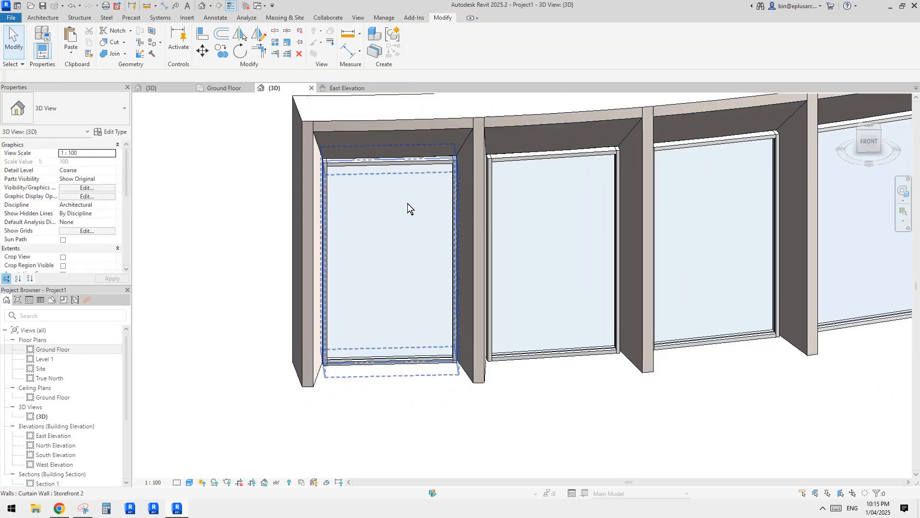
{"action": "left_click", "coordinate": [407, 203]}
{"action": "left_click", "coordinate": [109, 132]}
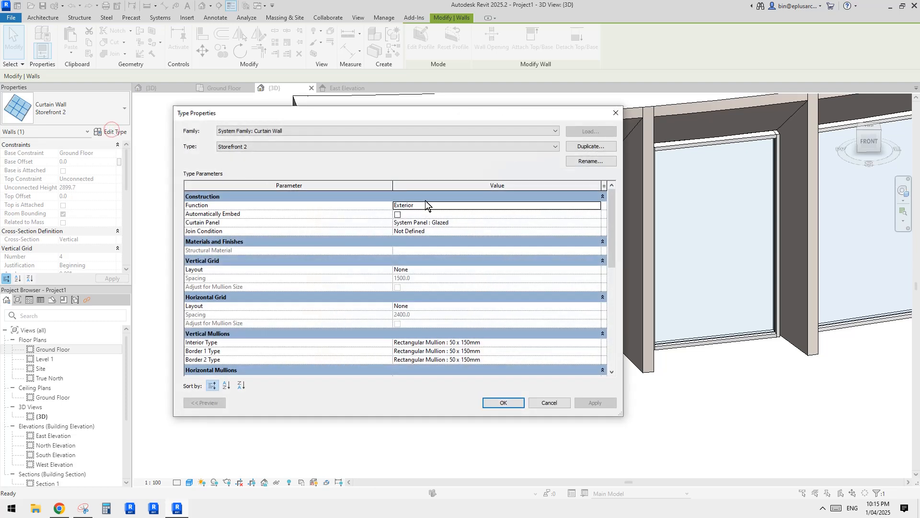
{"action": "scroll", "coordinate": [582, 346], "scroll_direction": "down", "scroll_amount": 3}
{"action": "left_click", "coordinate": [596, 279]}
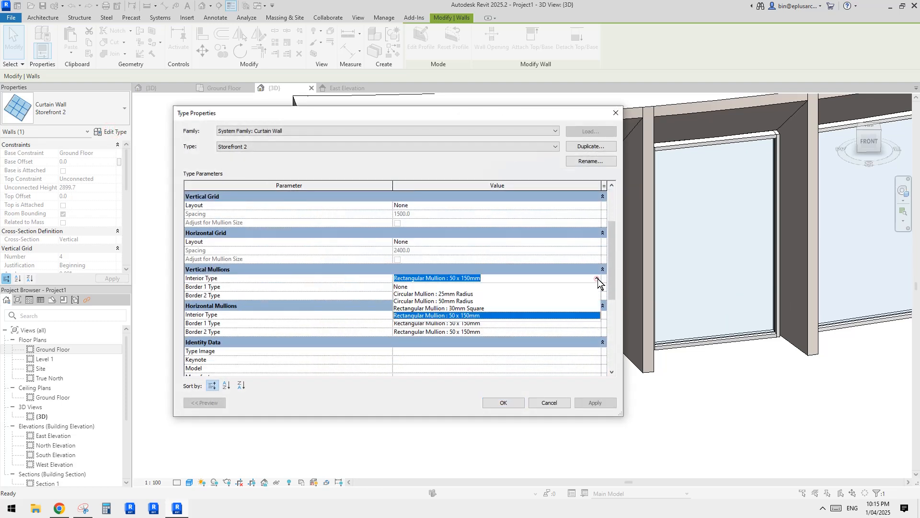
{"action": "left_click", "coordinate": [461, 286]}
{"action": "left_click", "coordinate": [499, 275]}
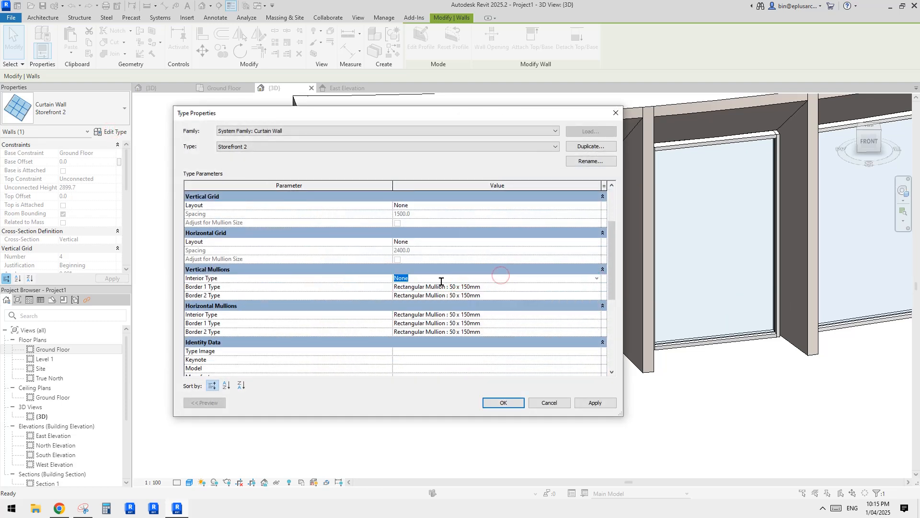
{"action": "left_click", "coordinate": [486, 288]}
{"action": "type", "text": "None"}
{"action": "left_click", "coordinate": [495, 279]}
{"action": "left_click", "coordinate": [501, 296]}
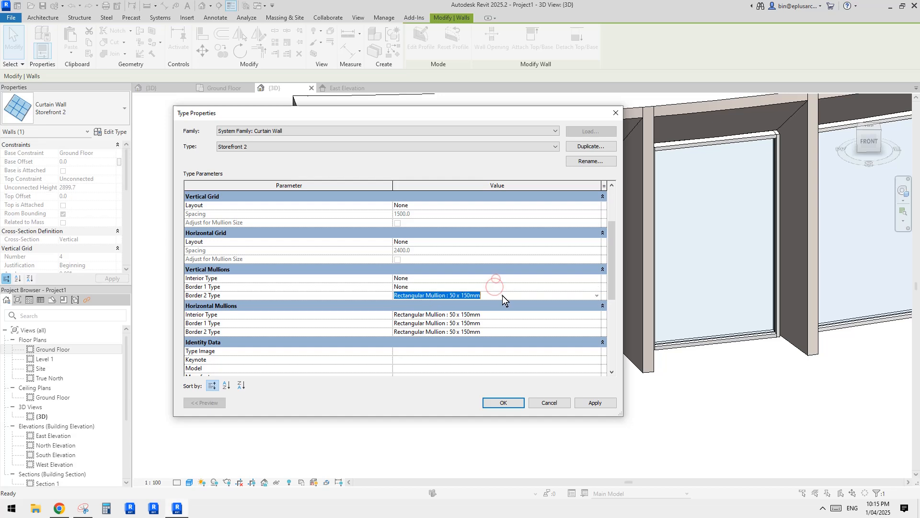
{"action": "type", "text": "None"}
{"action": "left_click", "coordinate": [492, 280]}
Step: Set the Storefront 2 type's horizontal interior, Border 1 and Border 2 mullions to None and apply the type changes
{"action": "left_click", "coordinate": [497, 316]}
{"action": "type", "text": "None"}
{"action": "left_click", "coordinate": [497, 293]}
{"action": "left_click", "coordinate": [497, 323]}
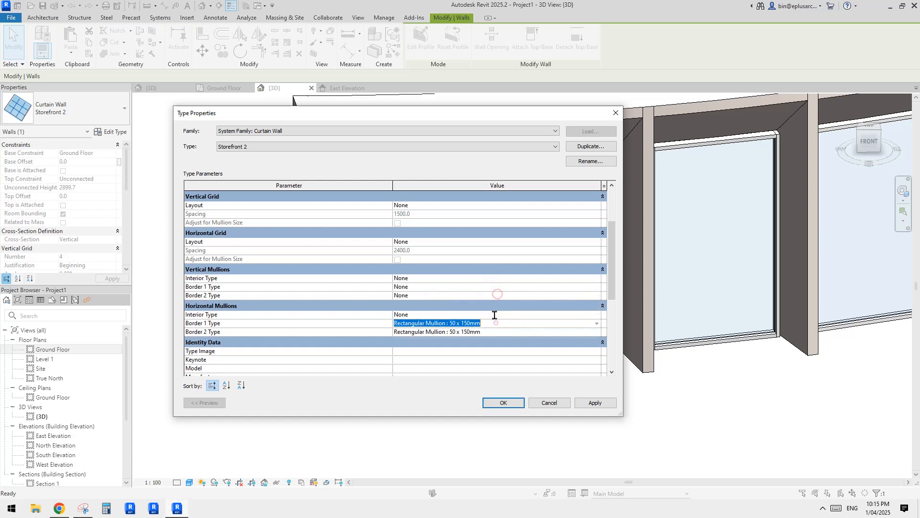
{"action": "type", "text": "None"}
{"action": "left_click", "coordinate": [496, 288]}
{"action": "left_click", "coordinate": [497, 332]}
{"action": "type", "text": "None"}
{"action": "left_click", "coordinate": [475, 293]}
{"action": "left_click", "coordinate": [516, 405]}
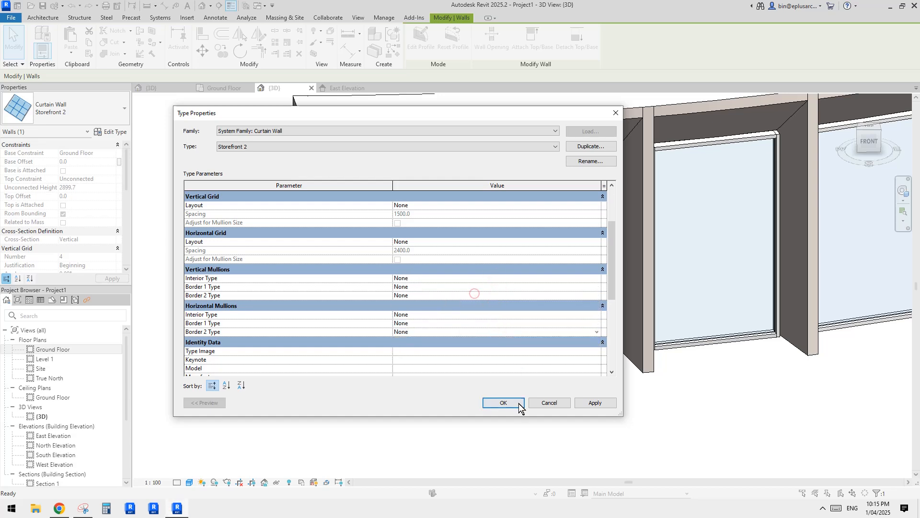
{"action": "left_click", "coordinate": [338, 300]}
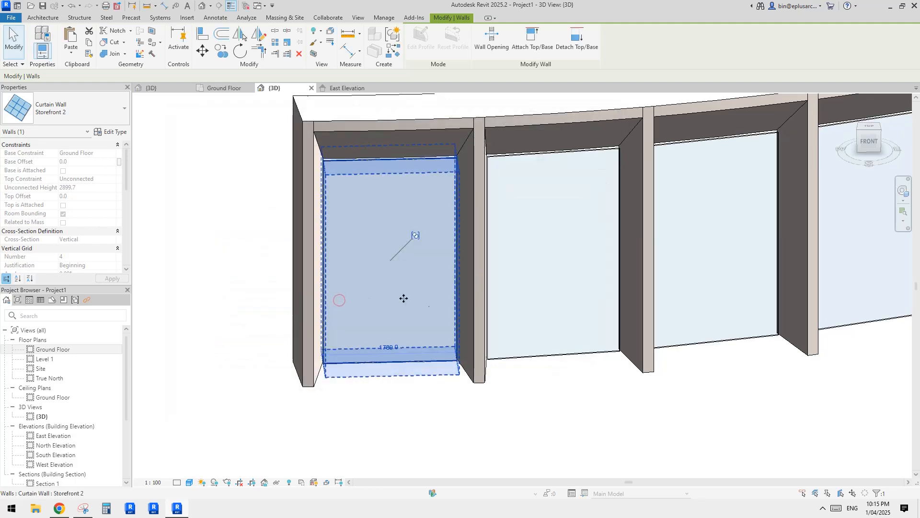
{"action": "left_click", "coordinate": [554, 405]}
Step: Examine the curved facade with its frameless glazing beside the straight facade from an oblique overall view
{"action": "scroll", "coordinate": [522, 389], "scroll_direction": "down", "scroll_amount": 5}
{"action": "middle_click_drag", "start_coordinate": [448, 369], "coordinate": [551, 326], "text": "shift"}
{"action": "scroll", "coordinate": [445, 341], "scroll_direction": "down", "scroll_amount": 1}
{"action": "scroll", "coordinate": [457, 338], "scroll_direction": "down", "scroll_amount": 1}
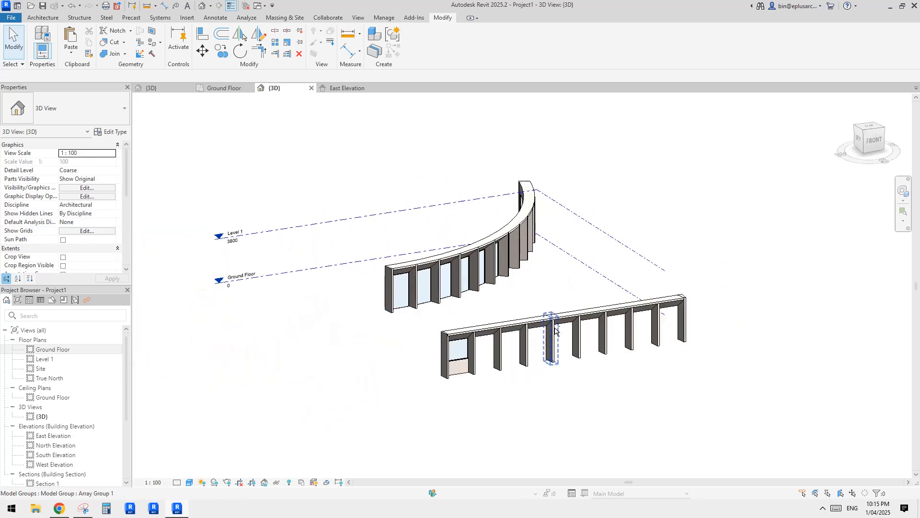
{"action": "scroll", "coordinate": [520, 290], "scroll_direction": "up", "scroll_amount": 3}
{"action": "left_click", "coordinate": [474, 271]}
{"action": "middle_click_drag", "start_coordinate": [525, 271], "coordinate": [497, 283], "text": "shift"}
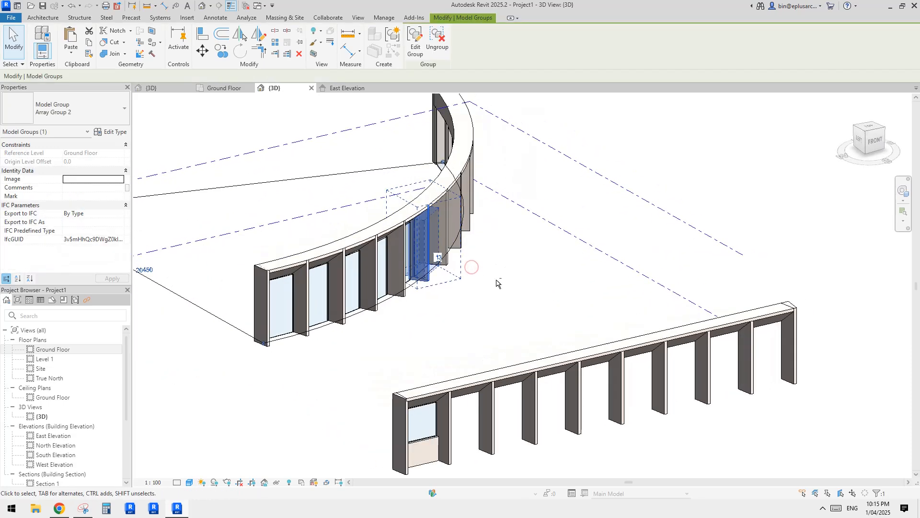
{"action": "left_click", "coordinate": [497, 283]}
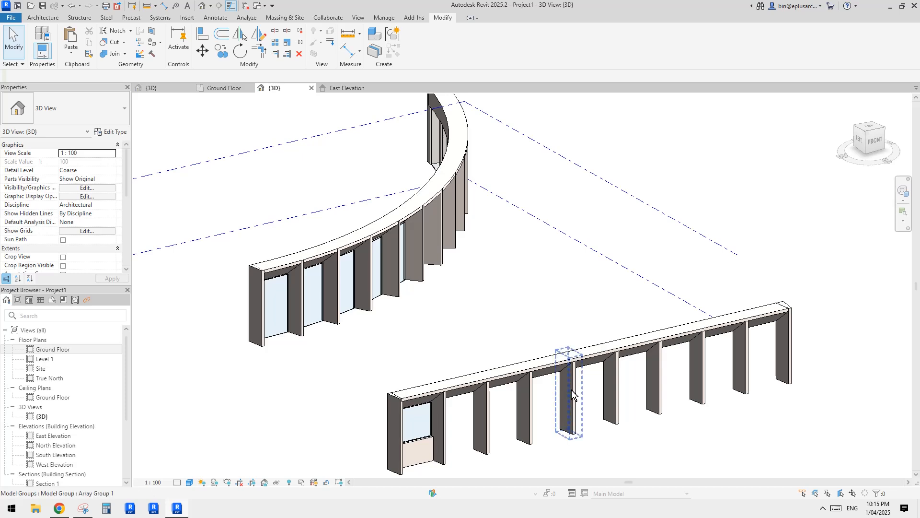
Step: Copy a single fin out of the curved facade's array to open space about 16 m in front of the straight facade
{"action": "left_click", "coordinate": [420, 258]}
{"action": "middle_click_drag", "start_coordinate": [446, 287], "coordinate": [443, 291], "text": "shift"}
{"action": "scroll", "coordinate": [412, 204], "scroll_direction": "down", "scroll_amount": 1}
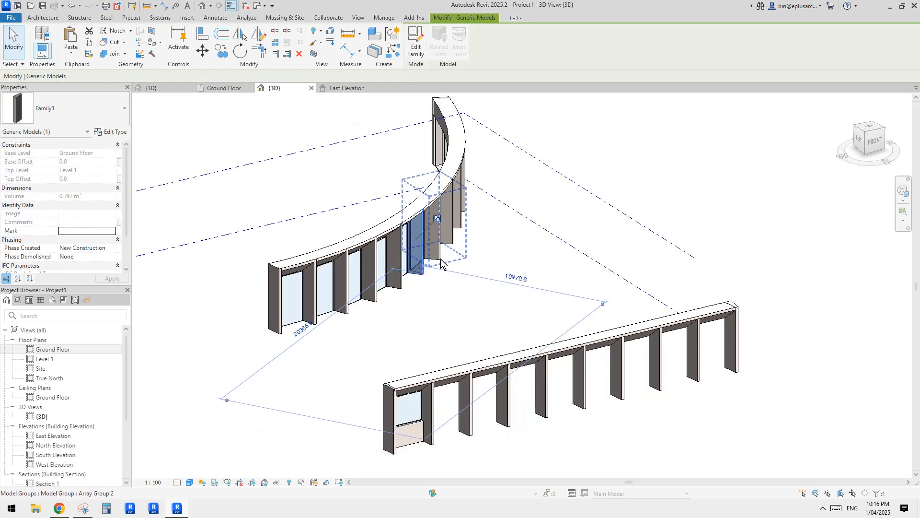
{"action": "scroll", "coordinate": [441, 263], "scroll_direction": "down", "scroll_amount": 1}
{"action": "middle_click_drag", "start_coordinate": [453, 273], "coordinate": [466, 241], "text": "shift"}
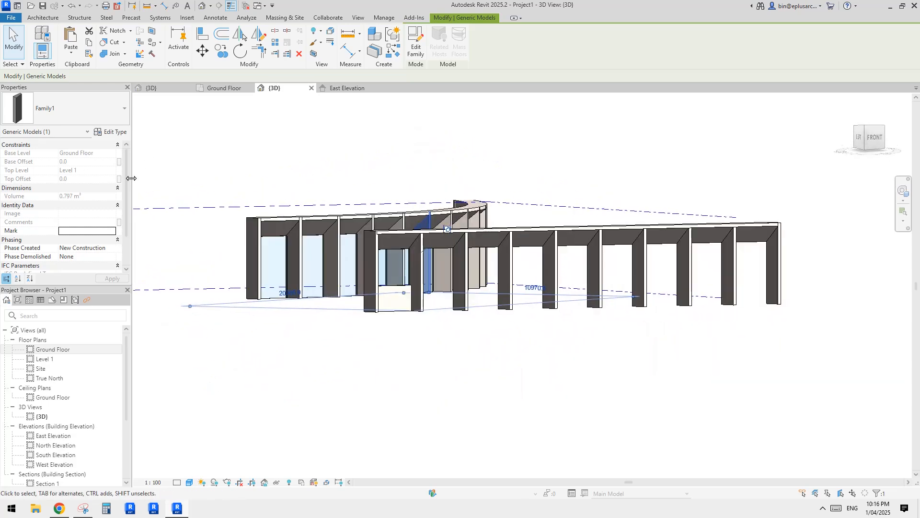
{"action": "left_click", "coordinate": [350, 197]}
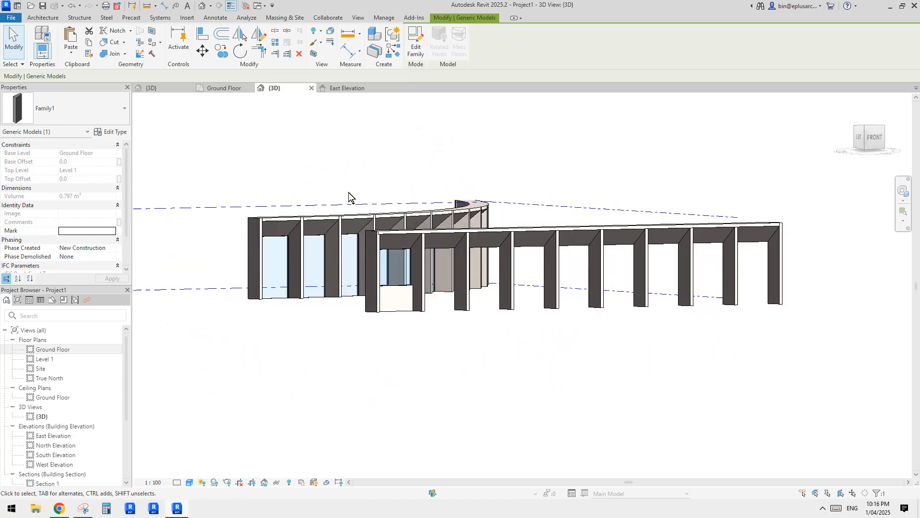
{"action": "left_click", "coordinate": [463, 292]}
{"action": "middle_click_drag", "start_coordinate": [466, 294], "coordinate": [456, 380], "text": "shift"}
{"action": "key", "text": "c"}
{"action": "key", "text": "o"}
{"action": "left_click", "coordinate": [487, 308]}
{"action": "left_click", "coordinate": [494, 409]}
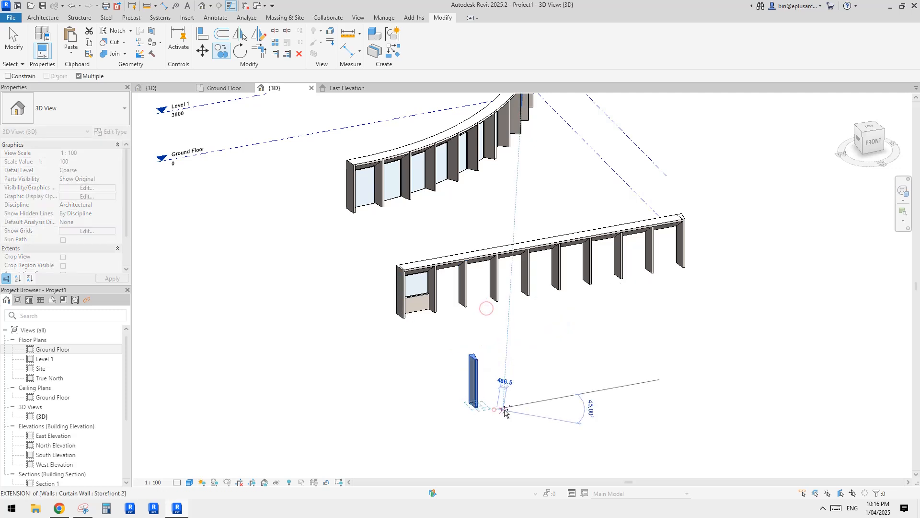
{"action": "key", "text": "Escape"}
{"action": "key", "text": "Escape"}
Step: Select the copied fin and examine its base and top level constraints against the Ground Floor and Level 1 levels
{"action": "left_click", "coordinate": [476, 375]}
{"action": "scroll", "coordinate": [485, 290], "scroll_direction": "up", "scroll_amount": 1}
{"action": "middle_click_drag", "start_coordinate": [486, 292], "coordinate": [542, 378], "text": "shift"}
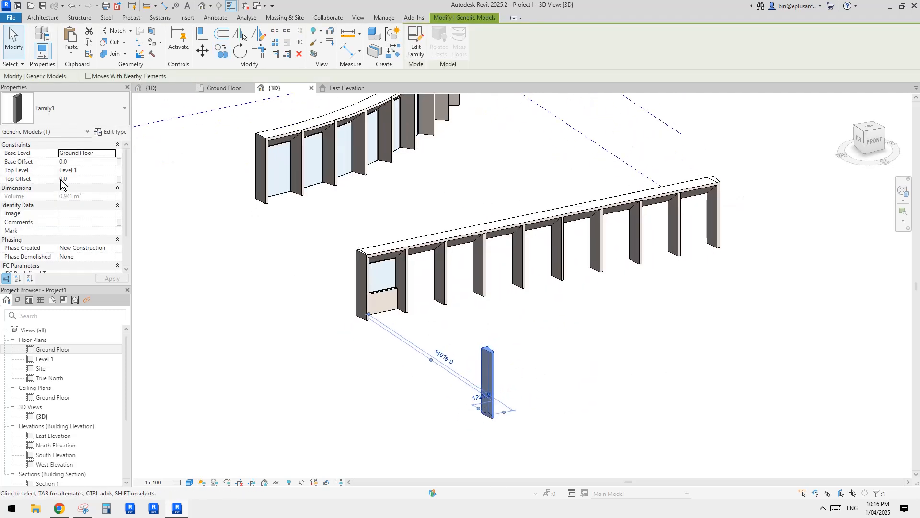
{"action": "middle_click_drag", "start_coordinate": [410, 208], "coordinate": [446, 246]}
{"action": "scroll", "coordinate": [433, 256], "scroll_direction": "down", "scroll_amount": 1}
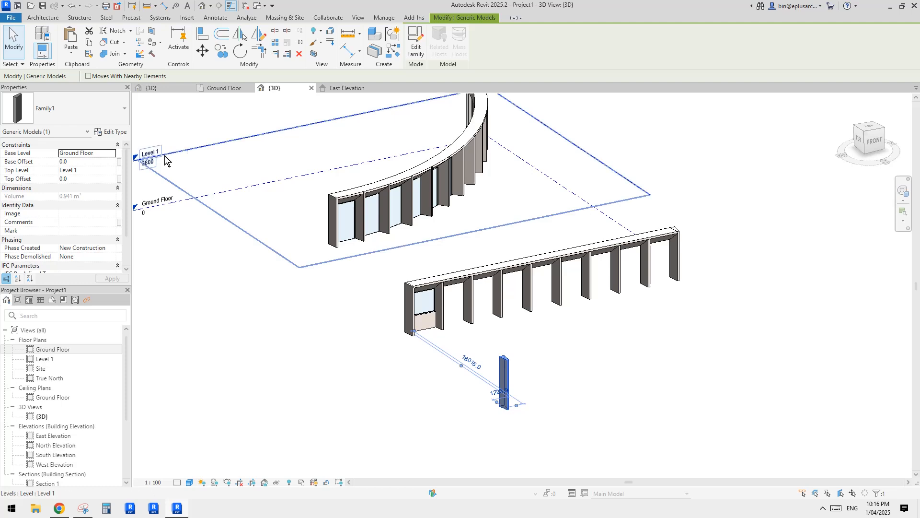
{"action": "middle_click_drag", "start_coordinate": [194, 180], "coordinate": [208, 177]}
{"action": "middle_click_drag", "start_coordinate": [238, 207], "coordinate": [272, 193]}
{"action": "middle_click_drag", "start_coordinate": [205, 207], "coordinate": [208, 203]}
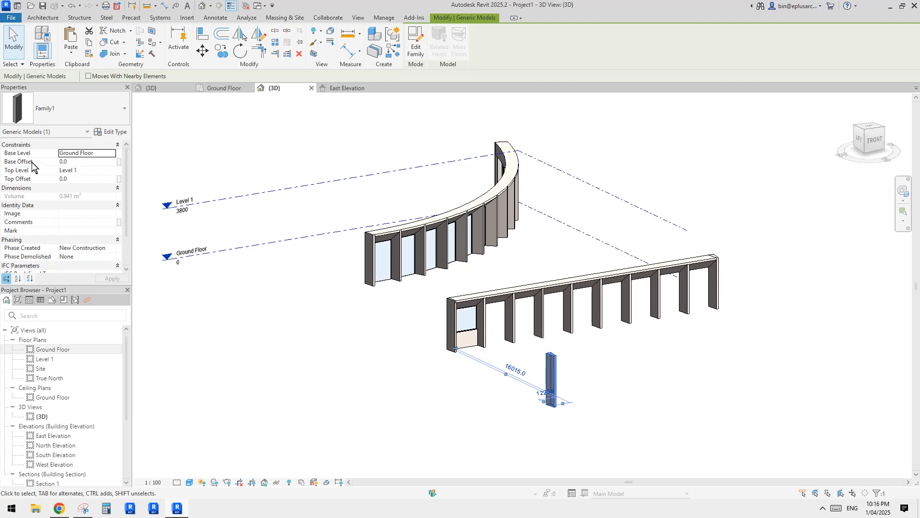
{"action": "middle_click_drag", "start_coordinate": [301, 187], "coordinate": [423, 267], "text": "shift"}
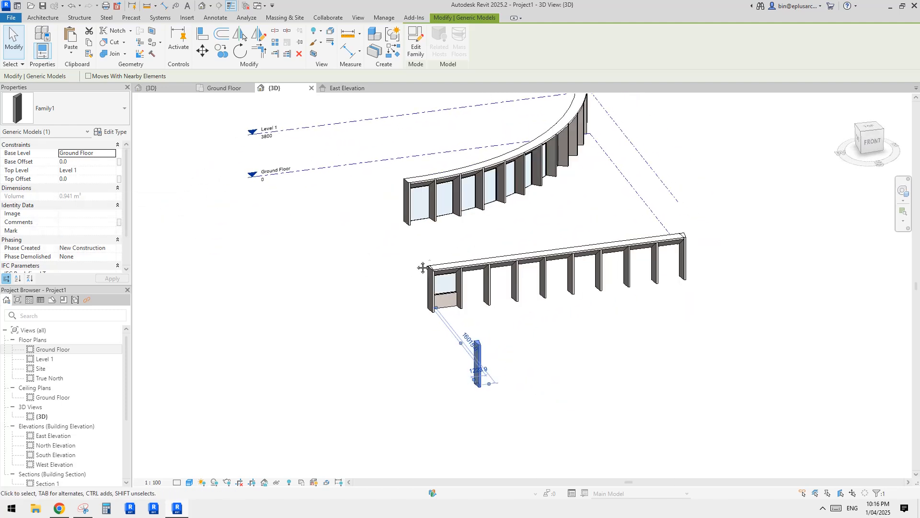
{"action": "left_click", "coordinate": [449, 246]}
{"action": "middle_click_drag", "start_coordinate": [506, 232], "coordinate": [487, 242]}
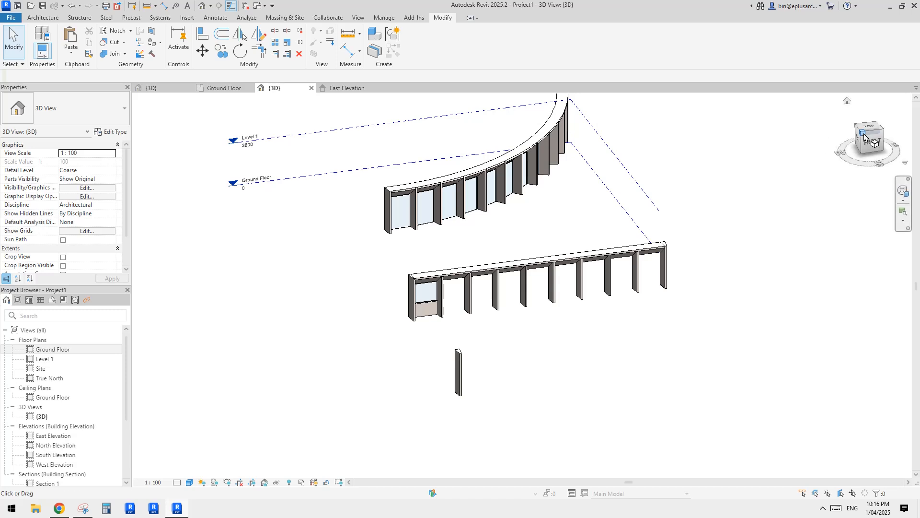
Step: Switch to the top view and start an in-place component in the Generic Models category with the default name
{"action": "left_click", "coordinate": [864, 130]}
{"action": "scroll", "coordinate": [526, 274], "scroll_direction": "up", "scroll_amount": 2}
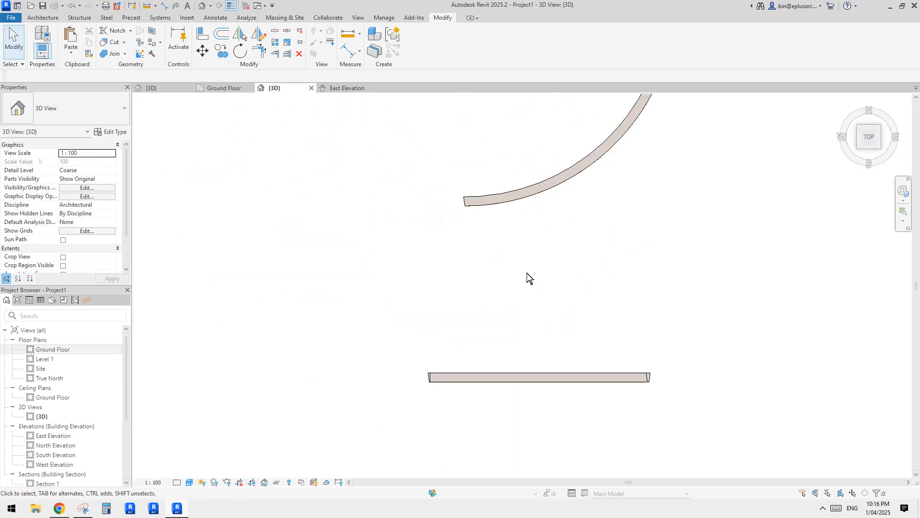
{"action": "scroll", "coordinate": [526, 273], "scroll_direction": "down", "scroll_amount": 2}
{"action": "middle_click_drag", "start_coordinate": [516, 267], "coordinate": [477, 220]}
{"action": "scroll", "coordinate": [494, 261], "scroll_direction": "up", "scroll_amount": 2}
{"action": "middle_click_drag", "start_coordinate": [439, 391], "coordinate": [470, 322]}
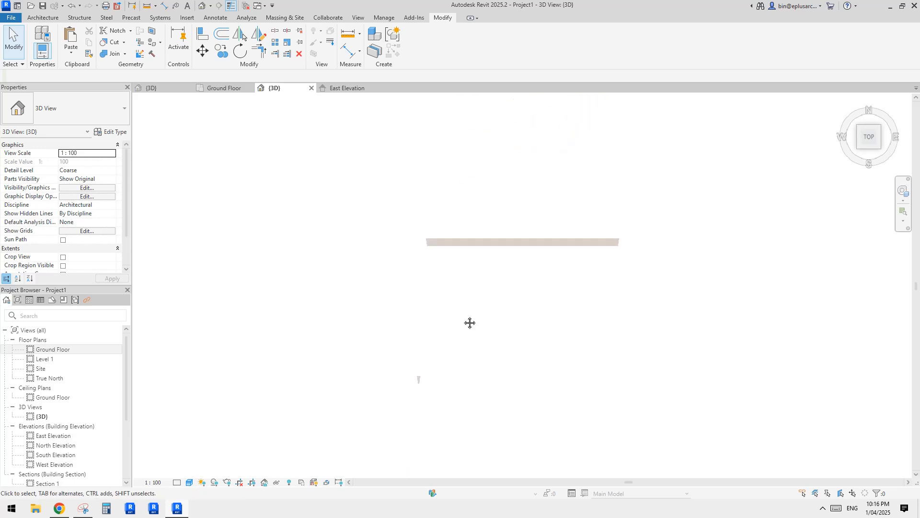
{"action": "middle_click_drag", "start_coordinate": [446, 237], "coordinate": [432, 337]}
{"action": "scroll", "coordinate": [452, 252], "scroll_direction": "up", "scroll_amount": 2}
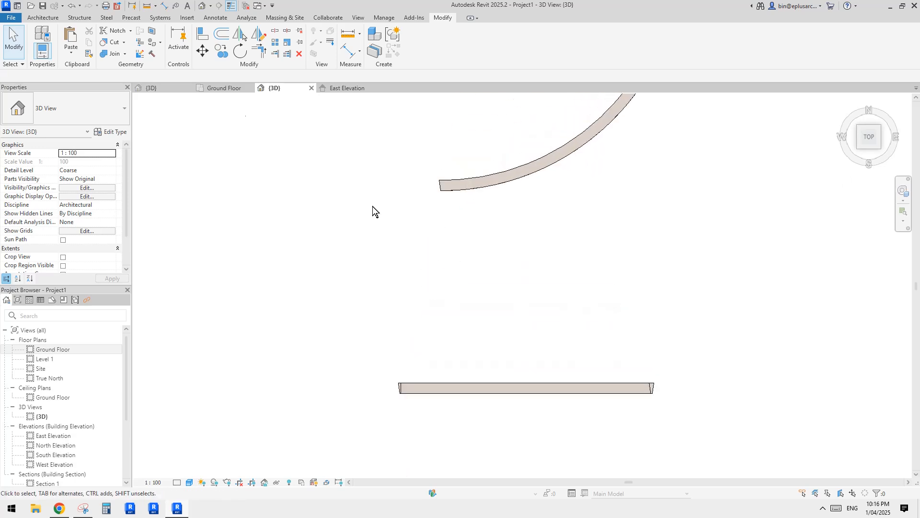
{"action": "left_click", "coordinate": [40, 18]}
{"action": "left_click", "coordinate": [113, 50]}
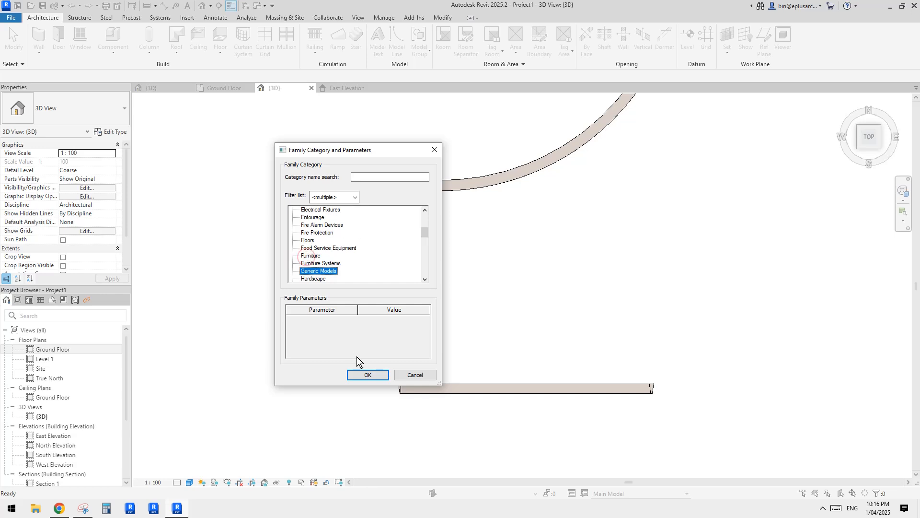
{"action": "left_click", "coordinate": [374, 375]}
{"action": "left_click", "coordinate": [426, 308]}
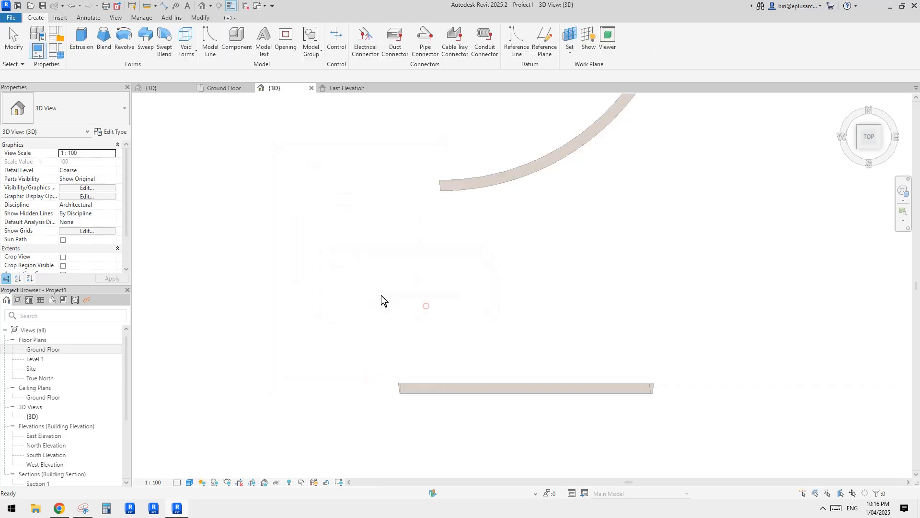
Step: Create a 250 mm deep extrusion from a rectangle about 2374 by 2225 mm, sketched in open space east of both facades
{"action": "scroll", "coordinate": [434, 262], "scroll_direction": "down", "scroll_amount": 3}
{"action": "middle_click_drag", "start_coordinate": [473, 280], "coordinate": [420, 275]}
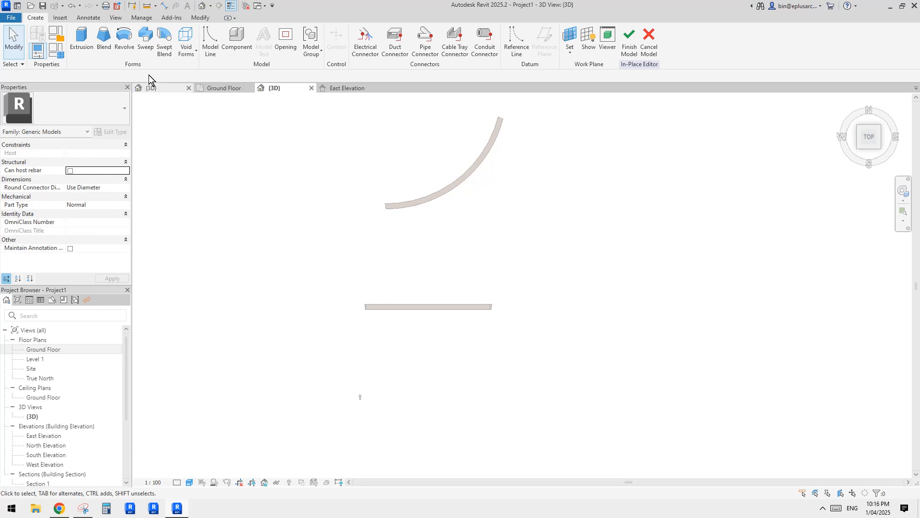
{"action": "middle_click_drag", "start_coordinate": [456, 227], "coordinate": [456, 228]}
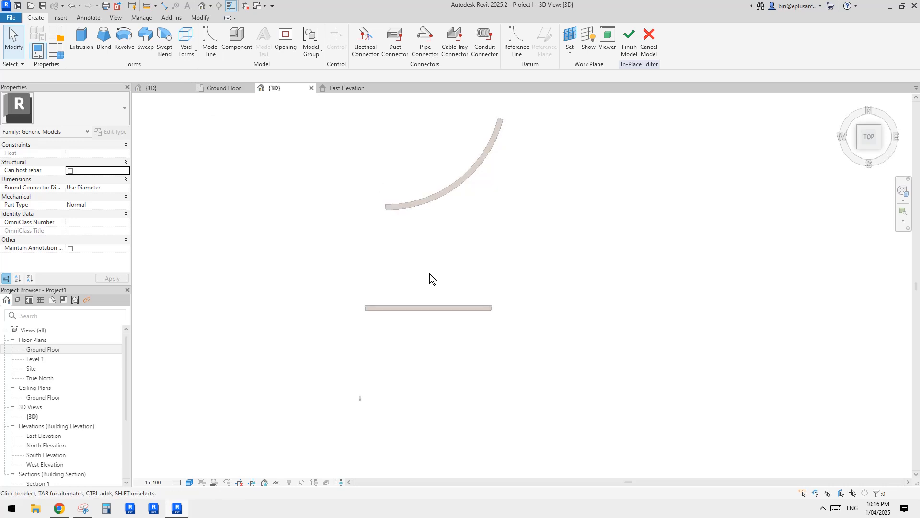
{"action": "middle_click_drag", "start_coordinate": [424, 272], "coordinate": [427, 281]}
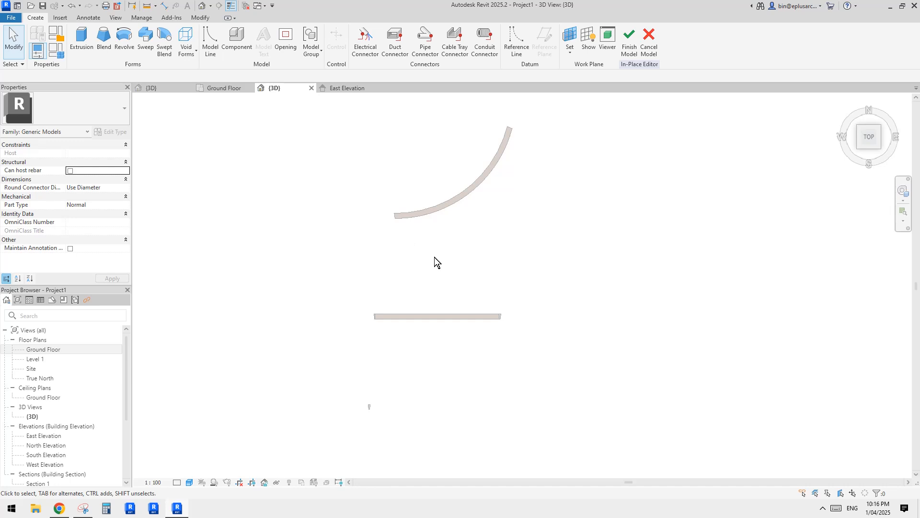
{"action": "middle_click_drag", "start_coordinate": [210, 140], "coordinate": [226, 143]}
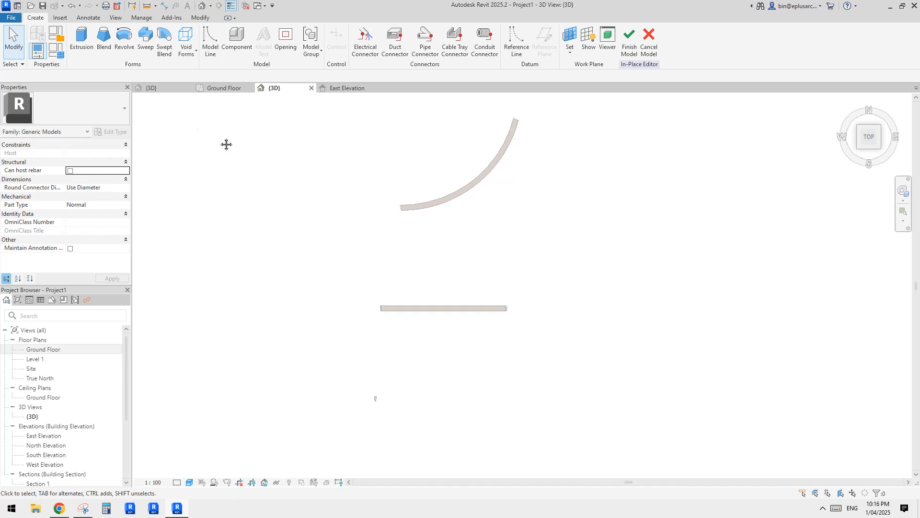
{"action": "left_click", "coordinate": [79, 39]}
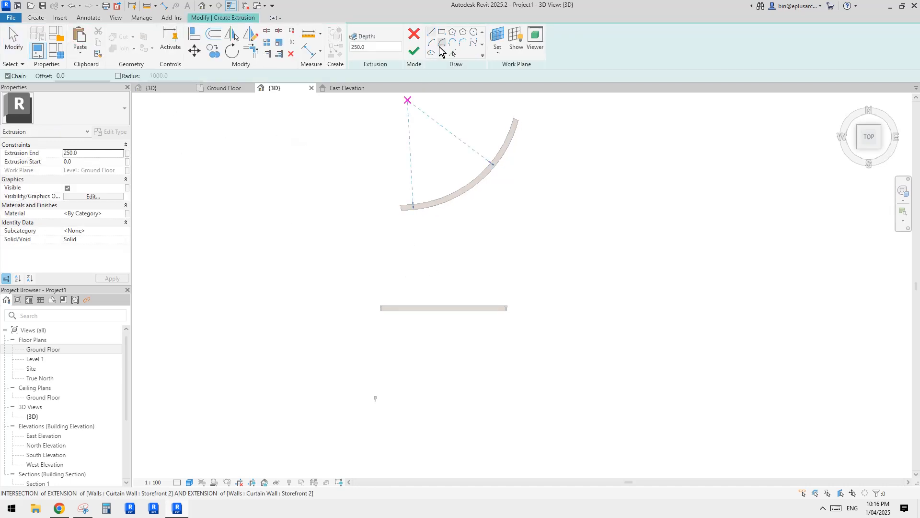
{"action": "left_click", "coordinate": [443, 32]}
{"action": "left_click", "coordinate": [594, 256]}
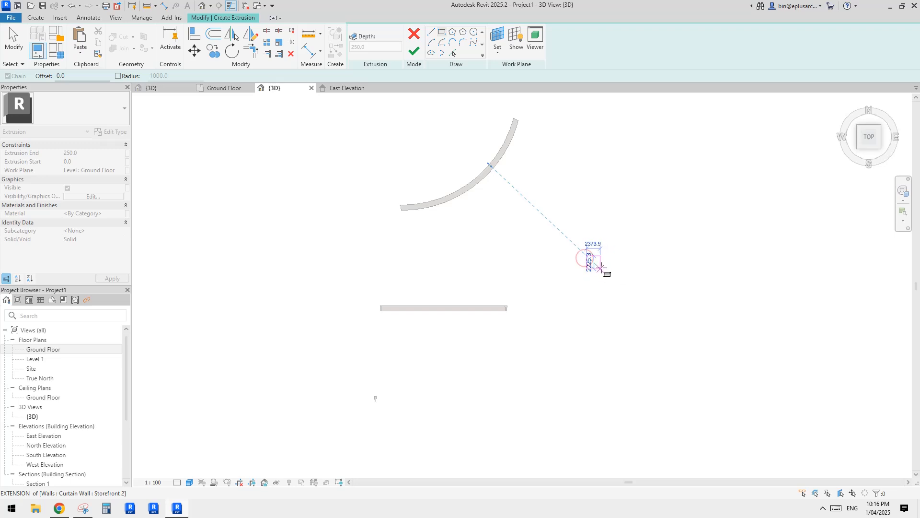
{"action": "left_click", "coordinate": [600, 267]}
{"action": "left_click", "coordinate": [414, 51]}
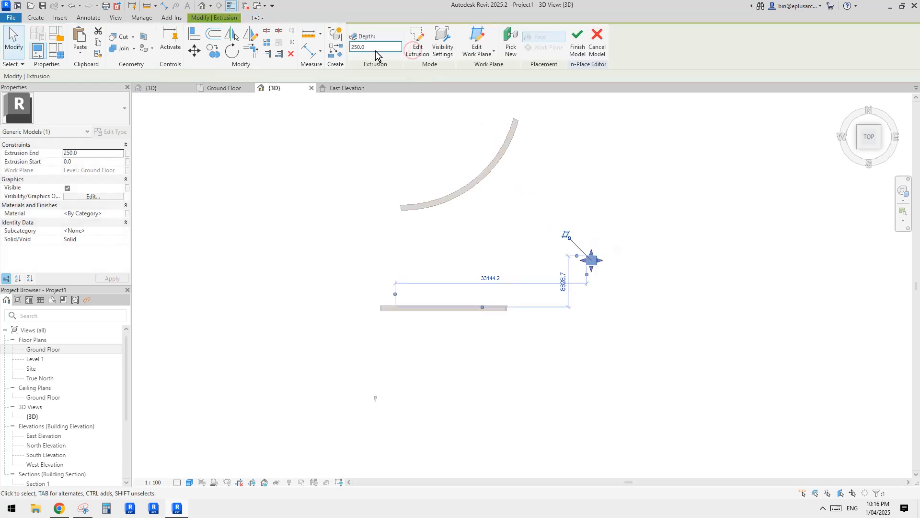
{"action": "key", "text": "Escape"}
Step: Stretch the rectangular extrusion upward into a tall block about 12559 mm high
{"action": "middle_click_drag", "start_coordinate": [484, 185], "coordinate": [534, 121], "text": "shift"}
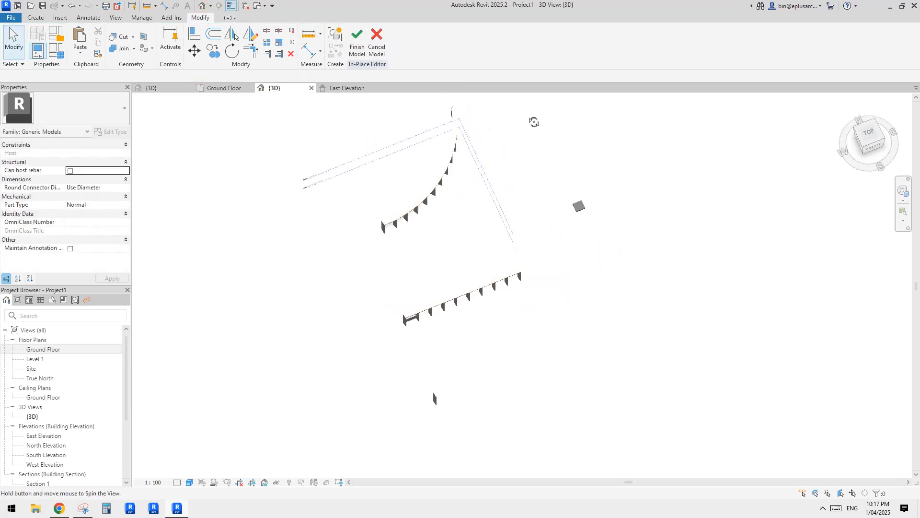
{"action": "scroll", "coordinate": [580, 200], "scroll_direction": "up", "scroll_amount": 4}
{"action": "left_click", "coordinate": [581, 213]}
{"action": "middle_click_drag", "start_coordinate": [579, 211], "coordinate": [563, 229]}
{"action": "left_click_drag", "start_coordinate": [563, 230], "coordinate": [562, 166]}
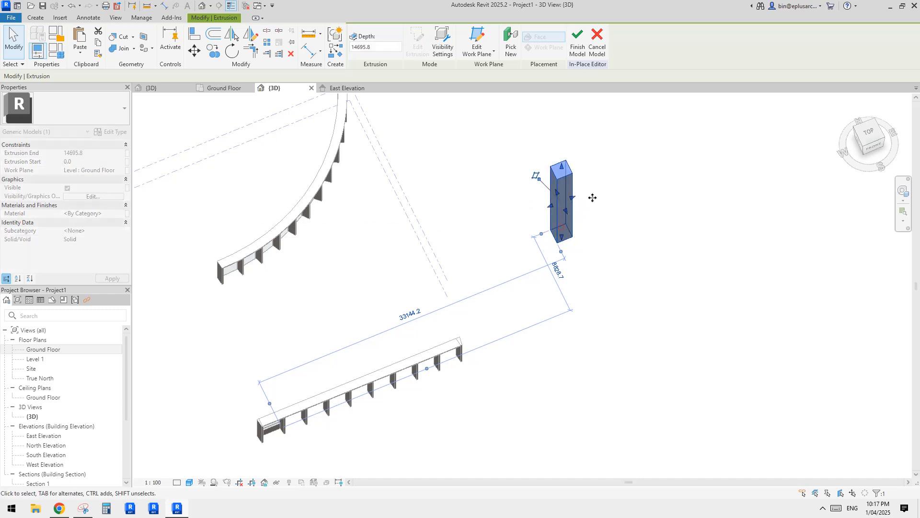
{"action": "middle_click_drag", "start_coordinate": [593, 197], "coordinate": [569, 143], "text": "shift"}
{"action": "scroll", "coordinate": [567, 183], "scroll_direction": "up", "scroll_amount": 2}
{"action": "left_click_drag", "start_coordinate": [559, 122], "coordinate": [560, 147]}
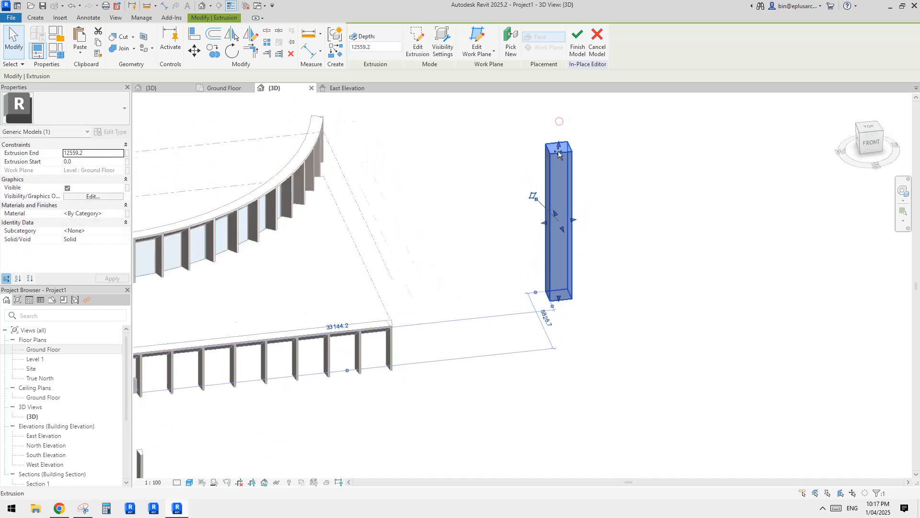
Step: Finish the in-place model of the tall block and open the Ground Floor plan
{"action": "scroll", "coordinate": [560, 160], "scroll_direction": "down", "scroll_amount": 2}
{"action": "mouse_move", "coordinate": [555, 191]}
{"action": "middle_mouse_down", "text": "shift"}
{"action": "mouse_move", "coordinate": [501, 193]}
{"action": "mouse_move", "coordinate": [544, 198]}
{"action": "middle_mouse_up", "text": "shift"}
{"action": "left_click", "coordinate": [575, 43]}
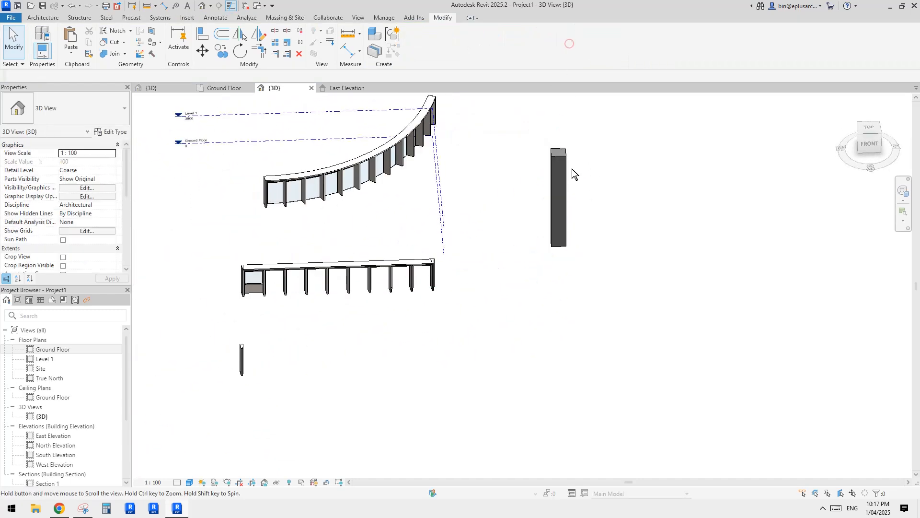
{"action": "double_click", "coordinate": [50, 347]}
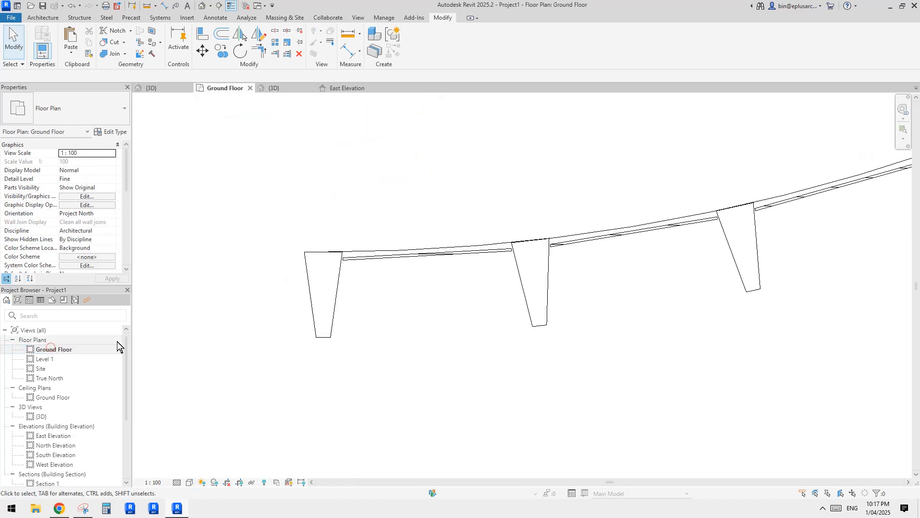
Step: Create a grouped radial array of the square block with 3 members, spaced to the 2nd, at a radius of about 12428 mm
{"action": "scroll", "coordinate": [462, 305], "scroll_direction": "down", "scroll_amount": 5}
{"action": "scroll", "coordinate": [557, 301], "scroll_direction": "down", "scroll_amount": 3}
{"action": "middle_click_drag", "start_coordinate": [556, 301], "coordinate": [405, 286]}
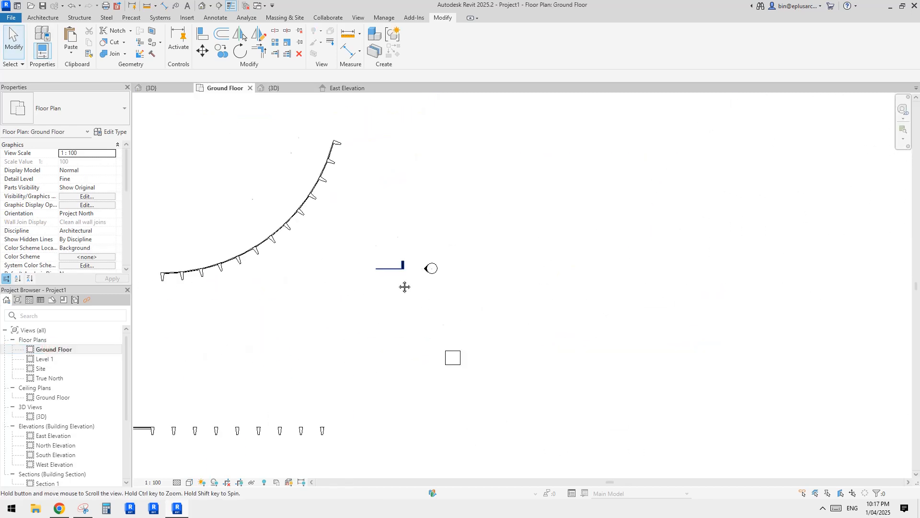
{"action": "scroll", "coordinate": [418, 320], "scroll_direction": "up", "scroll_amount": 2}
{"action": "left_click", "coordinate": [416, 319]}
{"action": "key", "text": "a"}
{"action": "key", "text": "r"}
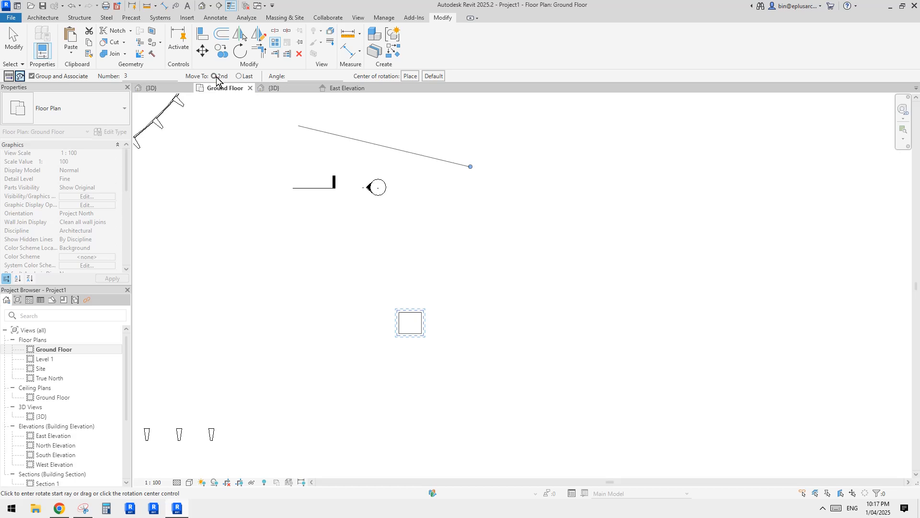
{"action": "left_click", "coordinate": [411, 323]}
{"action": "left_click", "coordinate": [459, 335]}
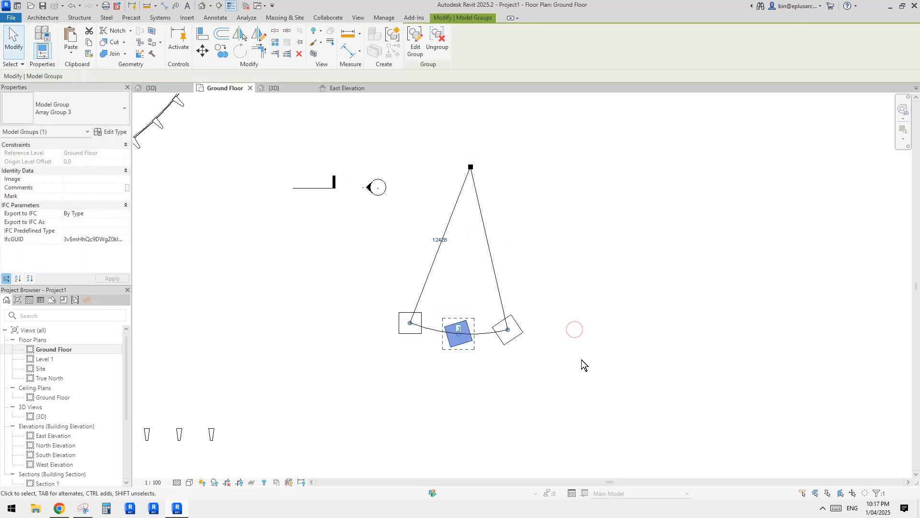
Step: Set the radial array's member count to 10
{"action": "left_click", "coordinate": [460, 328]}
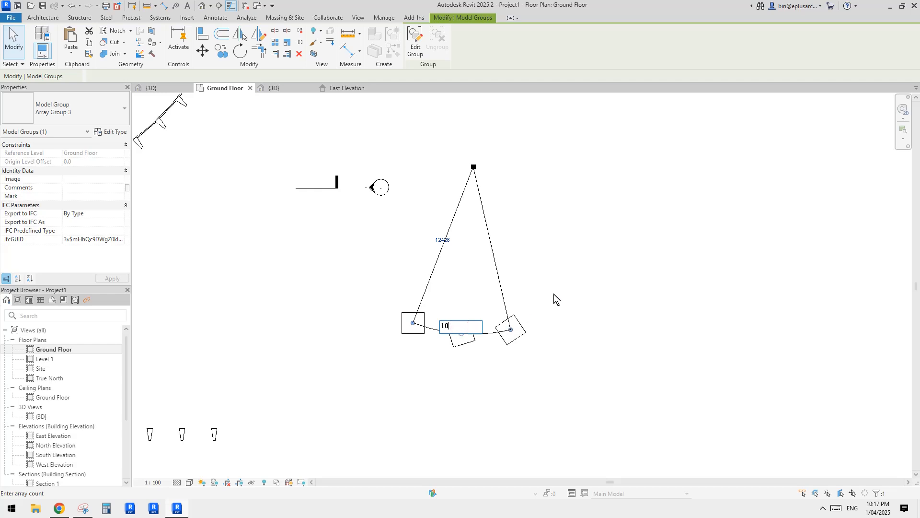
{"action": "key", "text": "Return"}
{"action": "key", "text": "Escape"}
{"action": "scroll", "coordinate": [553, 302], "scroll_direction": "down", "scroll_amount": 3}
Step: Examine individual members of the block array in the Ground Floor plan and in the 3D view
{"action": "left_click", "coordinate": [594, 212]}
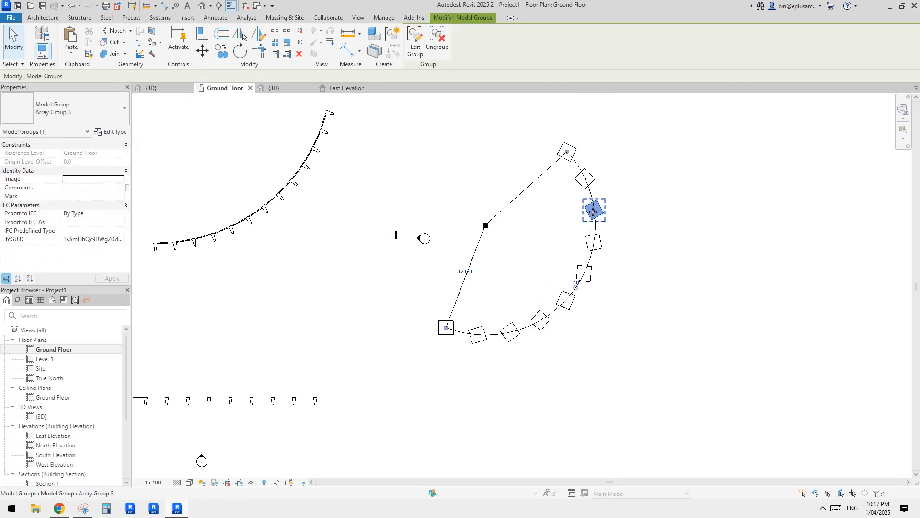
{"action": "middle_click_drag", "start_coordinate": [593, 212], "coordinate": [591, 225]}
{"action": "left_click", "coordinate": [559, 224]}
{"action": "scroll", "coordinate": [572, 172], "scroll_direction": "up", "scroll_amount": 3}
{"action": "left_click", "coordinate": [566, 158]}
{"action": "scroll", "coordinate": [496, 219], "scroll_direction": "down", "scroll_amount": 1}
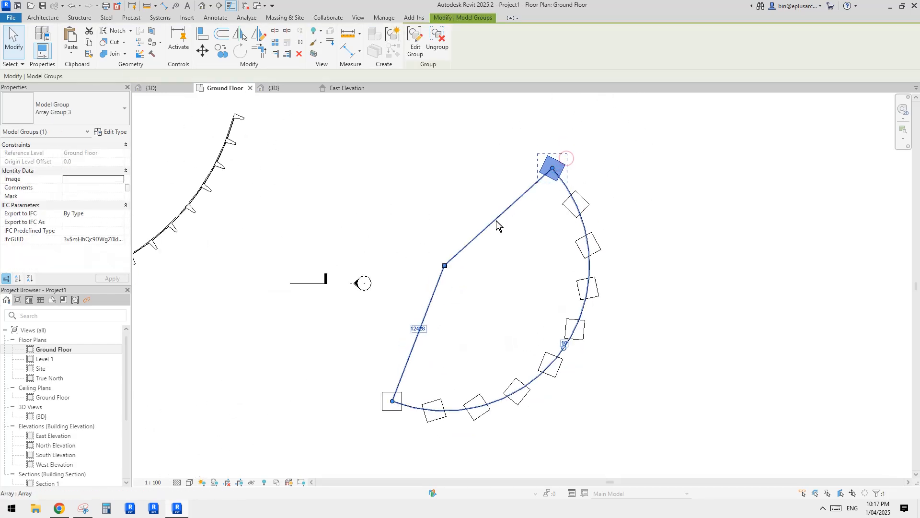
{"action": "left_click", "coordinate": [581, 213]}
{"action": "left_click", "coordinate": [558, 163]}
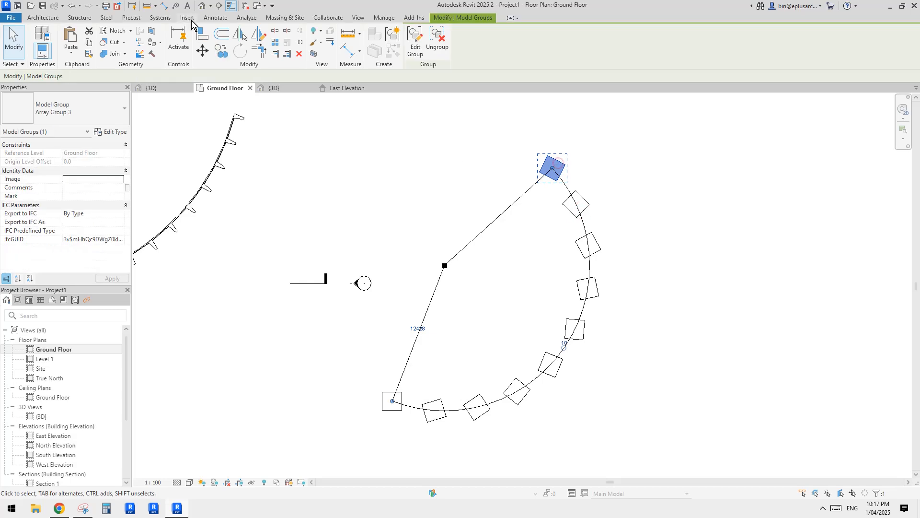
{"action": "left_click", "coordinate": [202, 6]}
{"action": "middle_click_drag", "start_coordinate": [509, 185], "coordinate": [520, 300], "text": "shift"}
{"action": "left_click", "coordinate": [493, 260]}
{"action": "scroll", "coordinate": [475, 275], "scroll_direction": "up", "scroll_amount": 2}
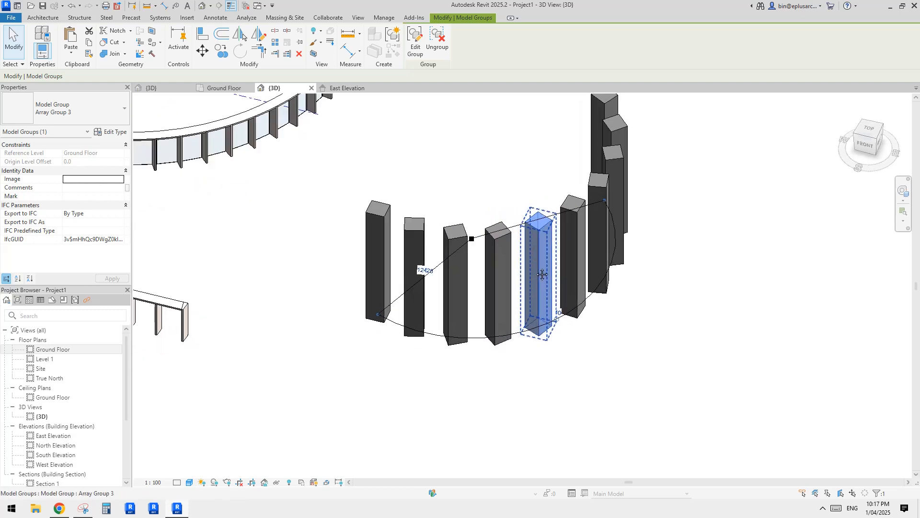
Step: Set the block array's member count to 5 in the 3D view
{"action": "left_click", "coordinate": [560, 312]}
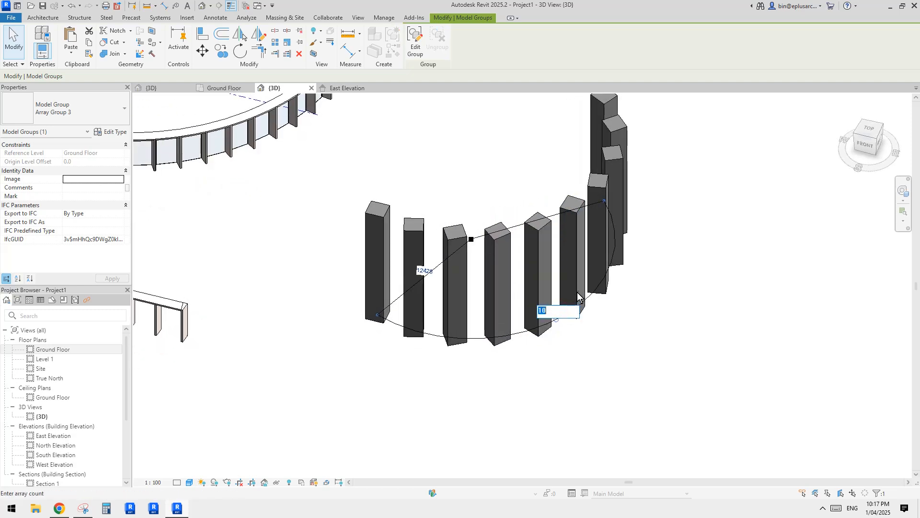
{"action": "middle_click_drag", "start_coordinate": [571, 289], "coordinate": [567, 295]}
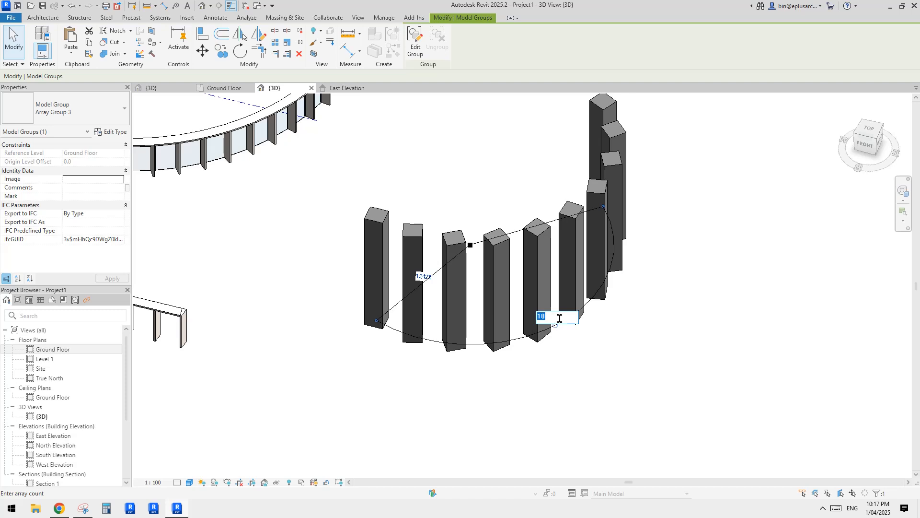
{"action": "key", "text": "Return"}
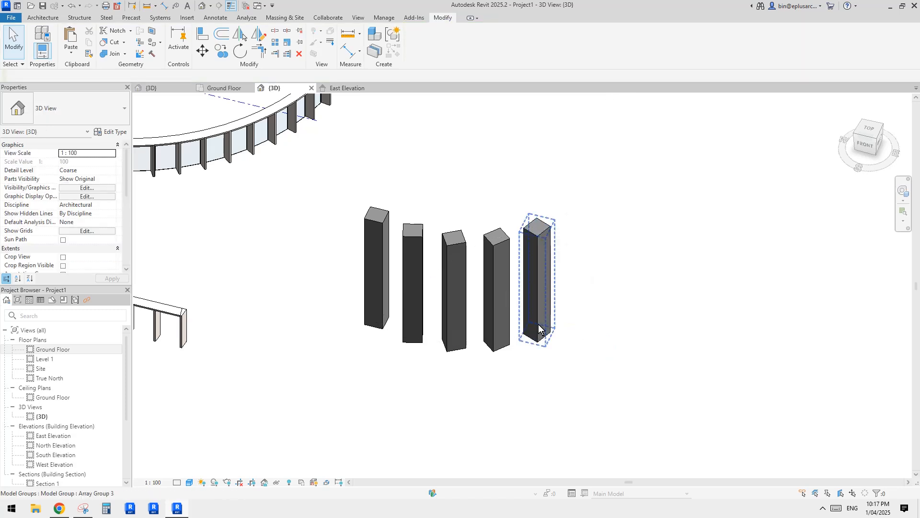
{"action": "mouse_move", "coordinate": [542, 326]}
{"action": "middle_mouse_down"}
{"action": "mouse_move", "coordinate": [557, 327]}
{"action": "mouse_move", "coordinate": [547, 323]}
{"action": "middle_mouse_up"}
{"action": "scroll", "coordinate": [512, 310], "scroll_direction": "down", "scroll_amount": 2}
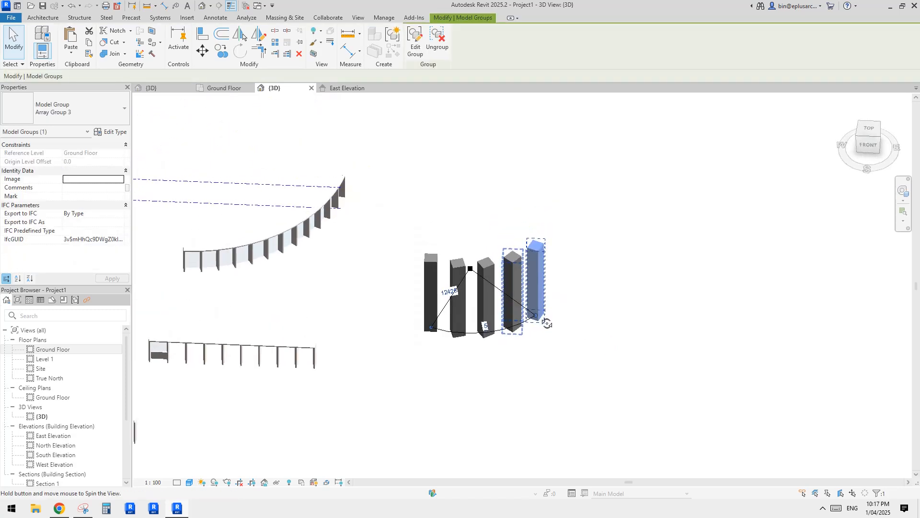
Step: Try a straight Storefront 2 curtain wall about 31000 mm long behind the arrayed blocks and delete it
{"action": "left_click", "coordinate": [230, 330]}
{"action": "scroll", "coordinate": [328, 343], "scroll_direction": "down", "scroll_amount": 2}
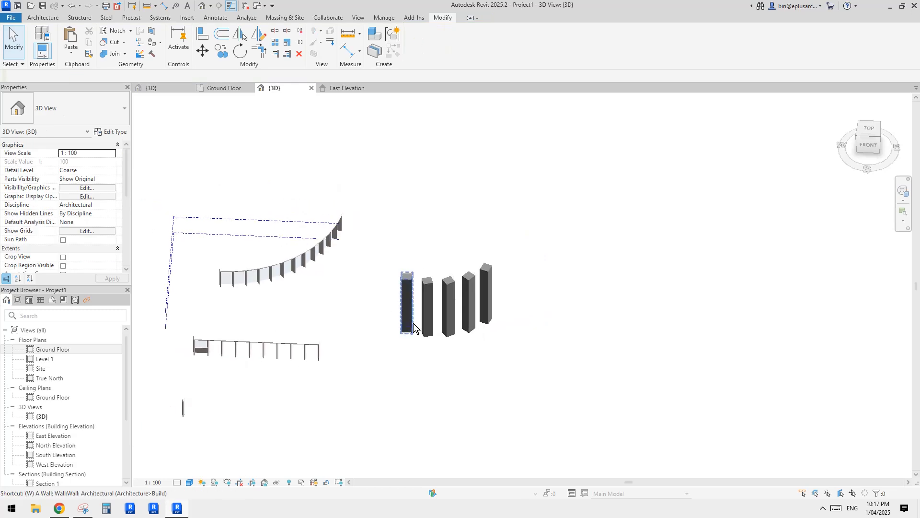
{"action": "key", "text": "w"}
{"action": "key", "text": "a"}
{"action": "middle_click_drag", "start_coordinate": [444, 274], "coordinate": [439, 284]}
{"action": "left_click", "coordinate": [428, 264]}
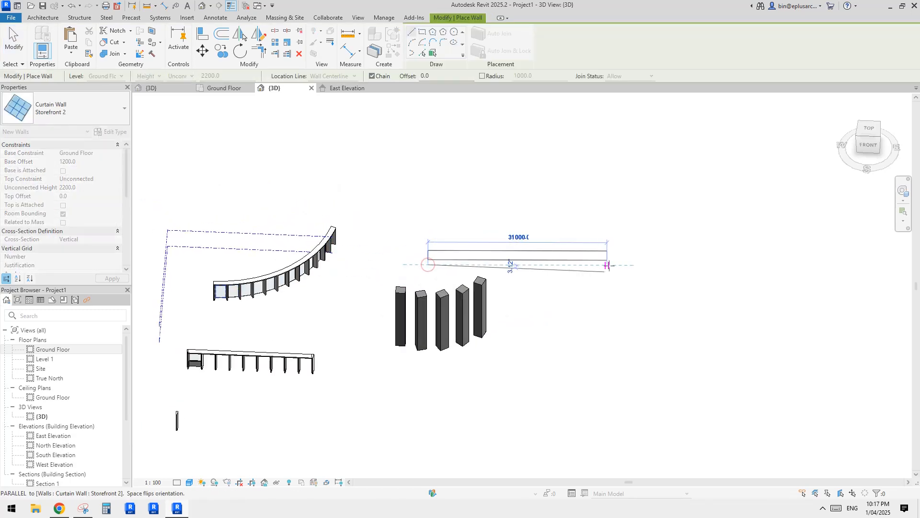
{"action": "left_click", "coordinate": [609, 266]}
{"action": "key", "text": "Escape"}
{"action": "key", "text": "Escape"}
{"action": "left_click", "coordinate": [530, 256]}
{"action": "key", "text": "Delete"}
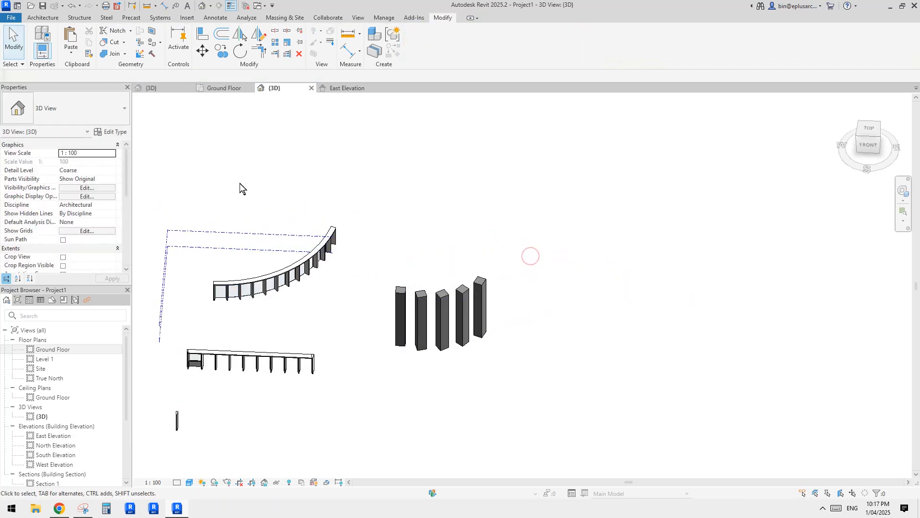
Step: Draw a straight Generic 300mm Wall about 28000 mm long behind the arrayed blocks
{"action": "key", "text": "w"}
{"action": "key", "text": "a"}
{"action": "left_click", "coordinate": [85, 115]}
{"action": "scroll", "coordinate": [67, 193], "scroll_direction": "up", "scroll_amount": 5}
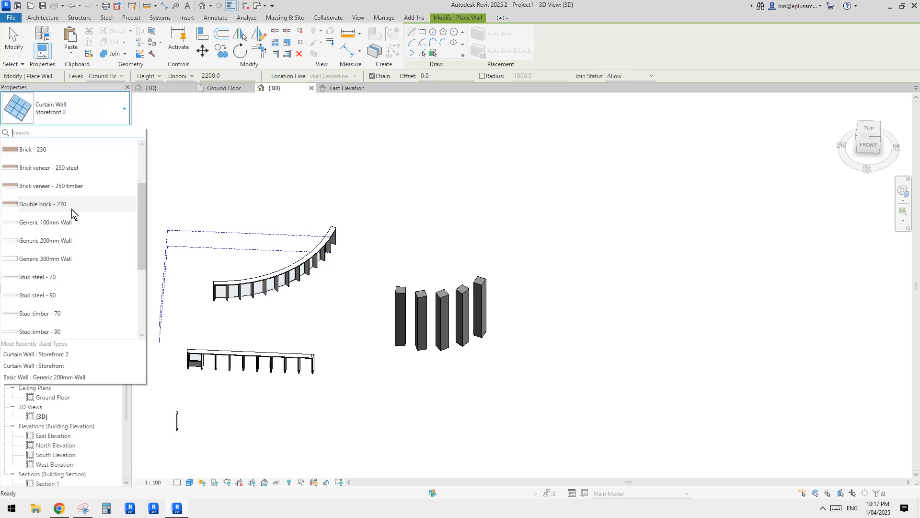
{"action": "left_click", "coordinate": [56, 258]}
{"action": "left_click", "coordinate": [421, 258]}
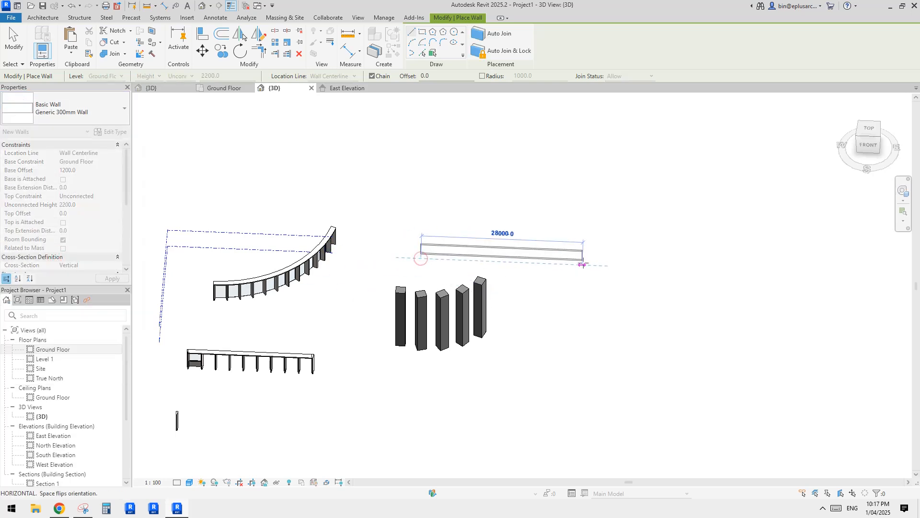
{"action": "left_click", "coordinate": [580, 255]}
{"action": "key", "text": "Escape"}
{"action": "key", "text": "Escape"}
Step: Stretch the top of the new wall upward so it rises well above the arrayed blocks
{"action": "left_click", "coordinate": [501, 252]}
{"action": "middle_click_drag", "start_coordinate": [501, 253], "coordinate": [507, 274], "text": "shift"}
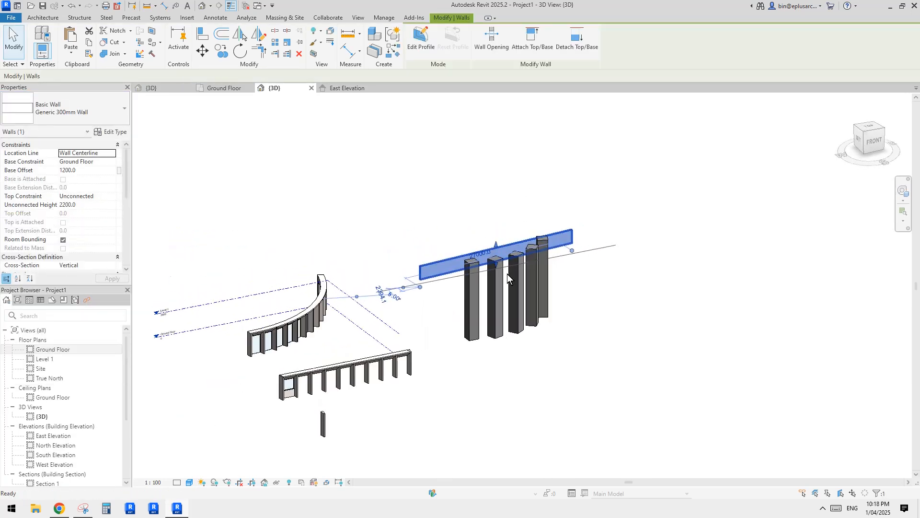
{"action": "left_click_drag", "start_coordinate": [496, 244], "coordinate": [488, 148]}
{"action": "scroll", "coordinate": [514, 200], "scroll_direction": "up", "scroll_amount": 3}
{"action": "middle_click_drag", "start_coordinate": [500, 200], "coordinate": [480, 204], "text": "shift"}
{"action": "key", "text": "Escape"}
Step: Start an in-place component in the Generic Models category with the default name
{"action": "left_click", "coordinate": [43, 17]}
{"action": "left_click", "coordinate": [108, 48]}
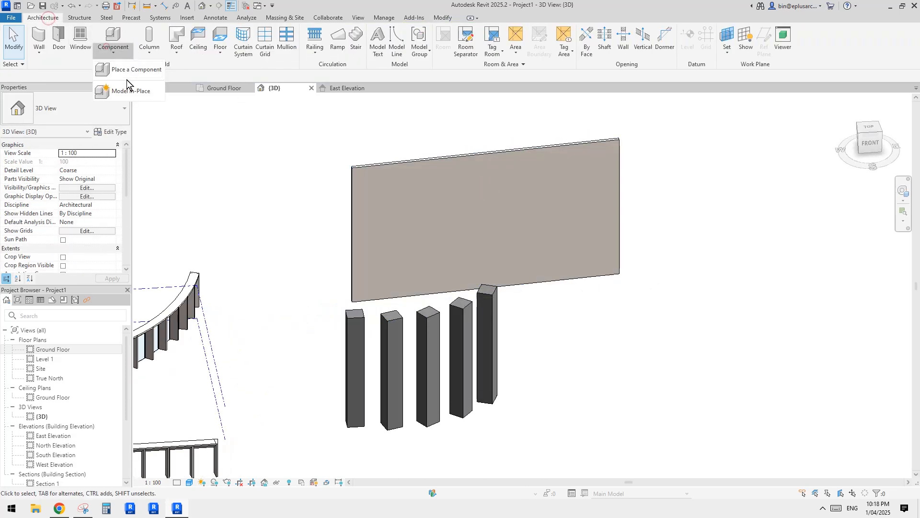
{"action": "left_click", "coordinate": [126, 84]}
{"action": "scroll", "coordinate": [320, 235], "scroll_direction": "down", "scroll_amount": 4}
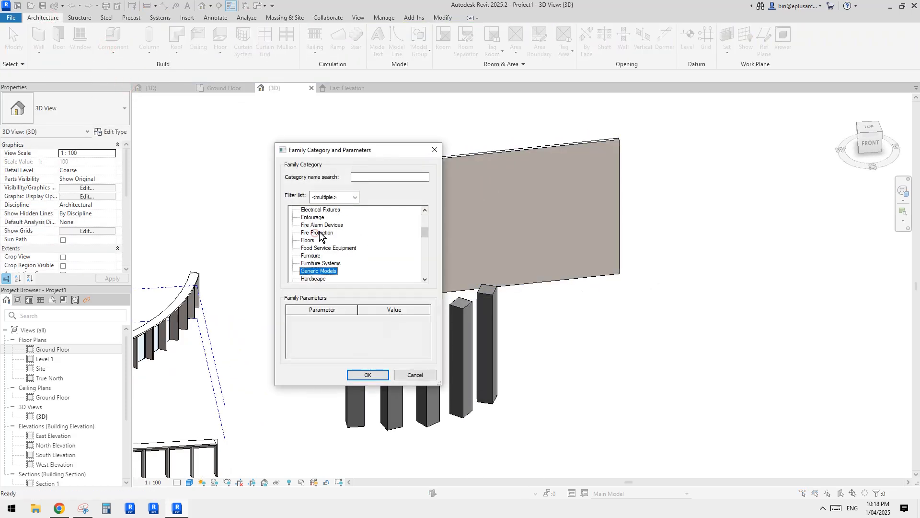
{"action": "left_click", "coordinate": [367, 375]}
{"action": "key", "text": "Return"}
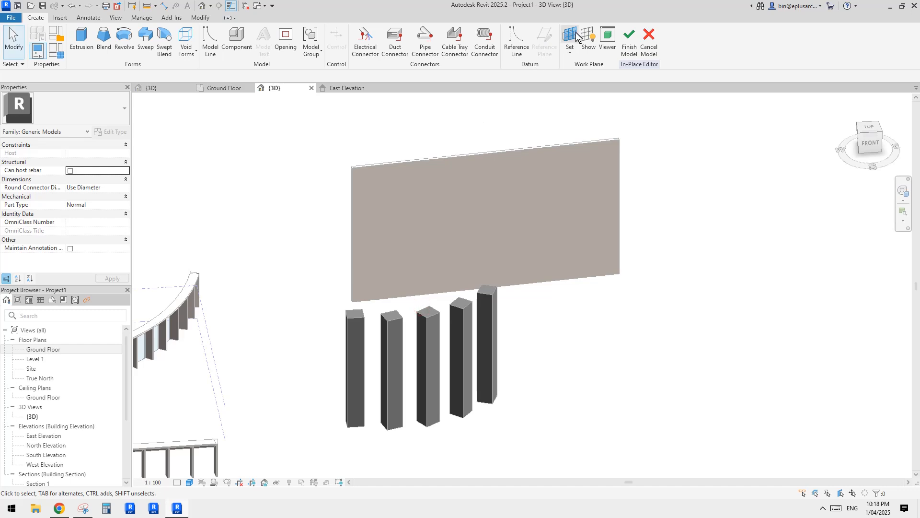
Step: Create a 250 mm deep extrusion from a rectangle about 600 by 1900 mm, sketched on the tall wall's front face as picked work plane
{"action": "left_click", "coordinate": [569, 37]}
{"action": "left_click", "coordinate": [263, 286]}
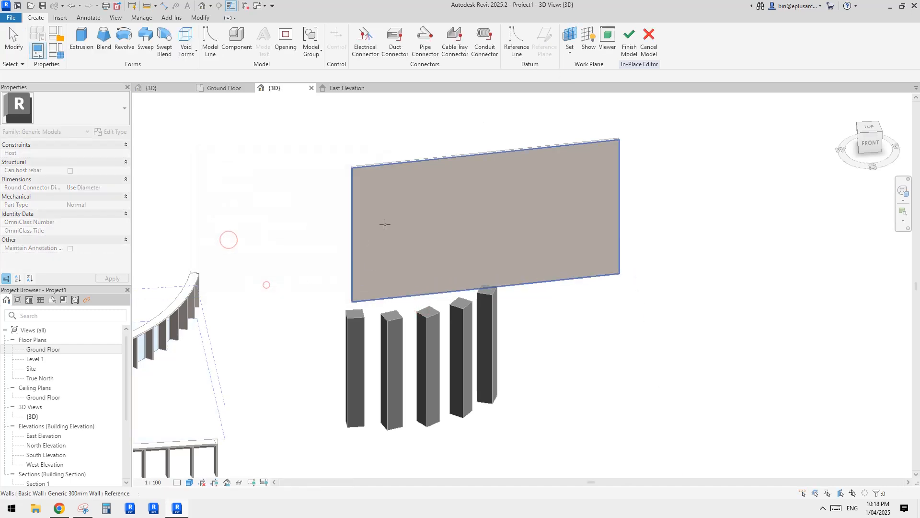
{"action": "left_click", "coordinate": [409, 221]}
{"action": "left_click", "coordinate": [82, 39]}
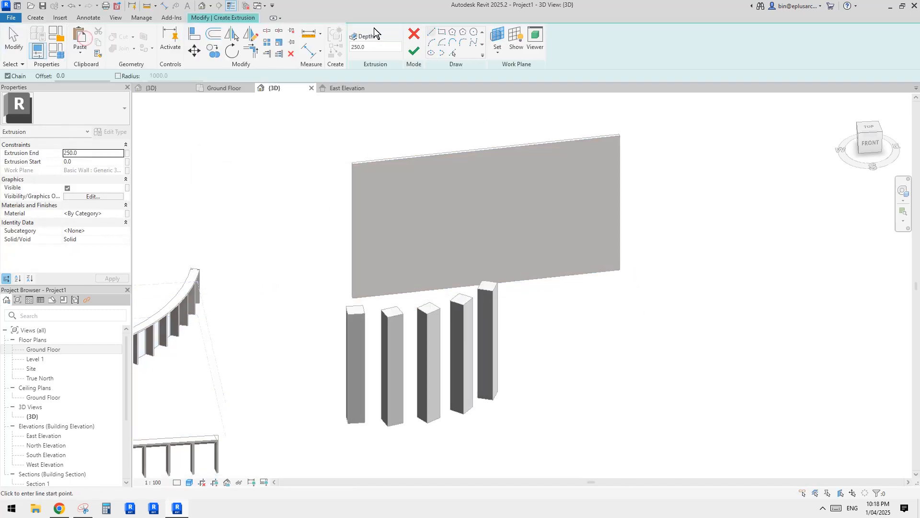
{"action": "left_click", "coordinate": [391, 229]}
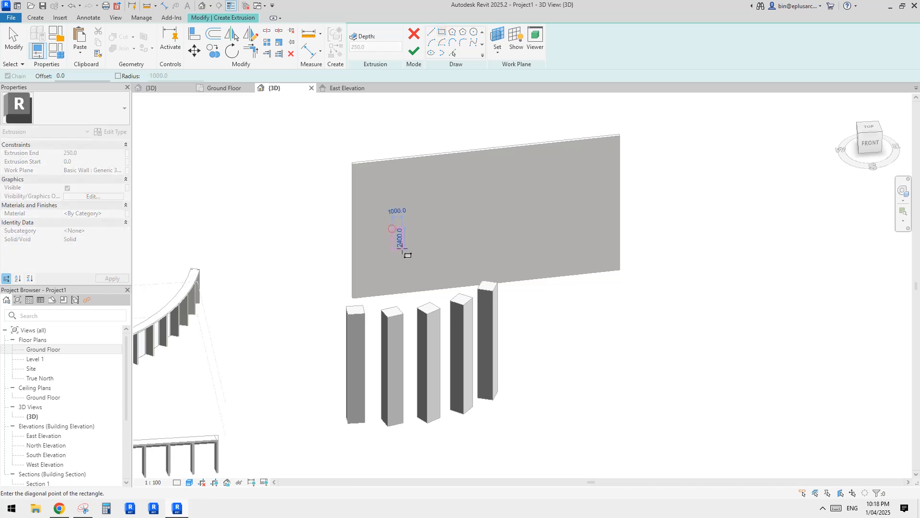
{"action": "left_click", "coordinate": [398, 245]}
{"action": "scroll", "coordinate": [408, 213], "scroll_direction": "up", "scroll_amount": 2}
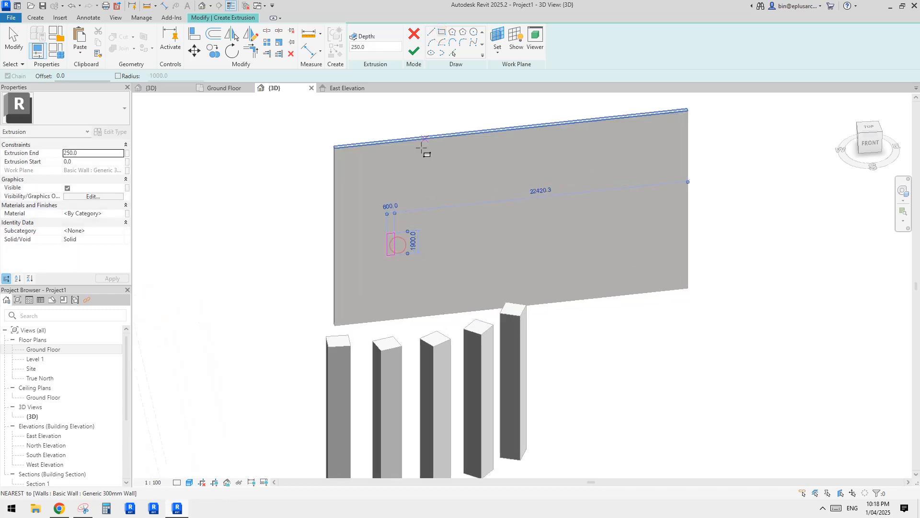
{"action": "left_click", "coordinate": [414, 50]}
Step: Shorten the small extrusion on the wall from its lower end and finish the in-place model
{"action": "scroll", "coordinate": [412, 235], "scroll_direction": "up", "scroll_amount": 4}
{"action": "left_click", "coordinate": [379, 270]}
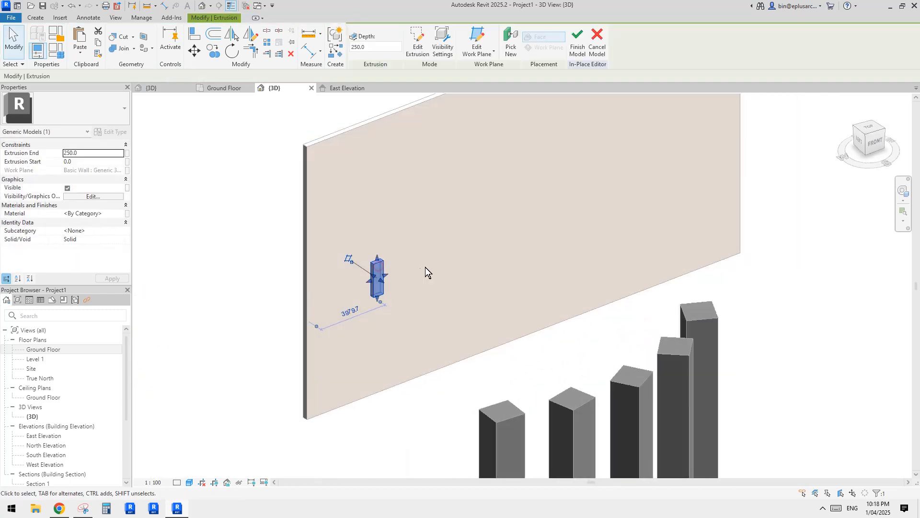
{"action": "scroll", "coordinate": [400, 276], "scroll_direction": "up", "scroll_amount": 4}
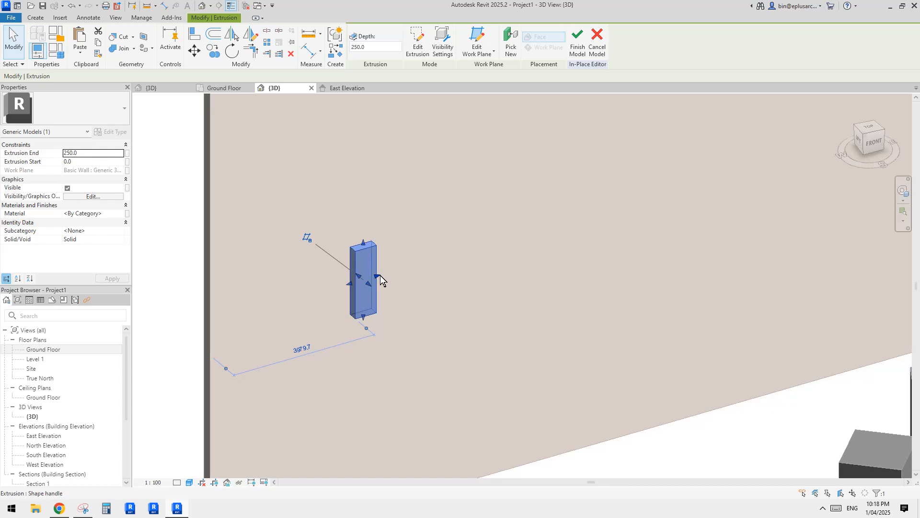
{"action": "left_click", "coordinate": [379, 275]}
{"action": "left_click", "coordinate": [366, 317]}
{"action": "left_click_drag", "start_coordinate": [364, 317], "coordinate": [364, 311]}
{"action": "left_click_drag", "start_coordinate": [378, 273], "coordinate": [376, 270]}
{"action": "scroll", "coordinate": [375, 271], "scroll_direction": "down", "scroll_amount": 1}
{"action": "middle_click_drag", "start_coordinate": [374, 271], "coordinate": [396, 258], "text": "shift"}
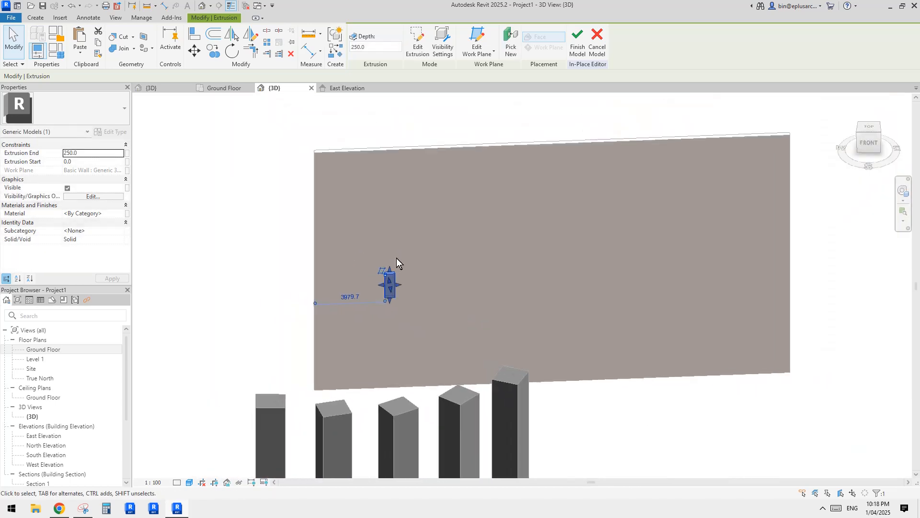
{"action": "left_click", "coordinate": [578, 46]}
{"action": "left_click", "coordinate": [436, 221]}
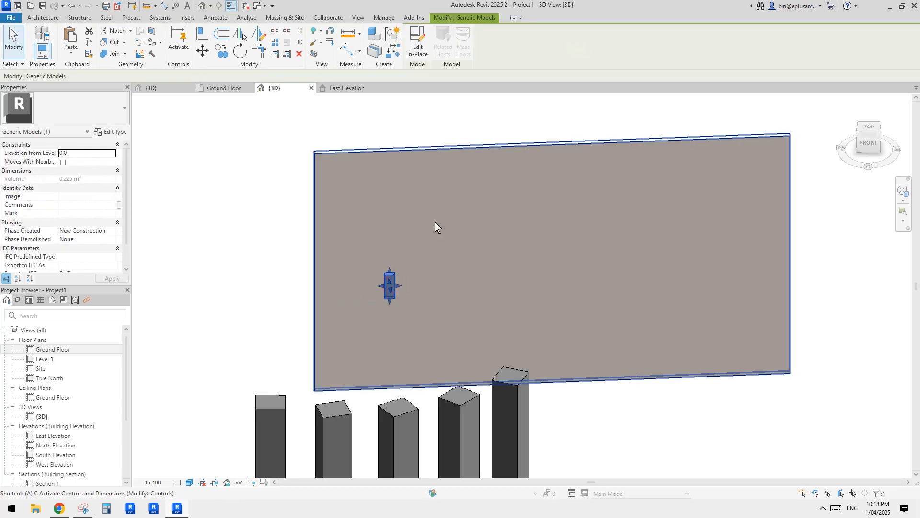
{"action": "key", "text": "a"}
{"action": "key", "text": "r"}
{"action": "middle_click_drag", "start_coordinate": [363, 185], "coordinate": [446, 205], "text": "shift"}
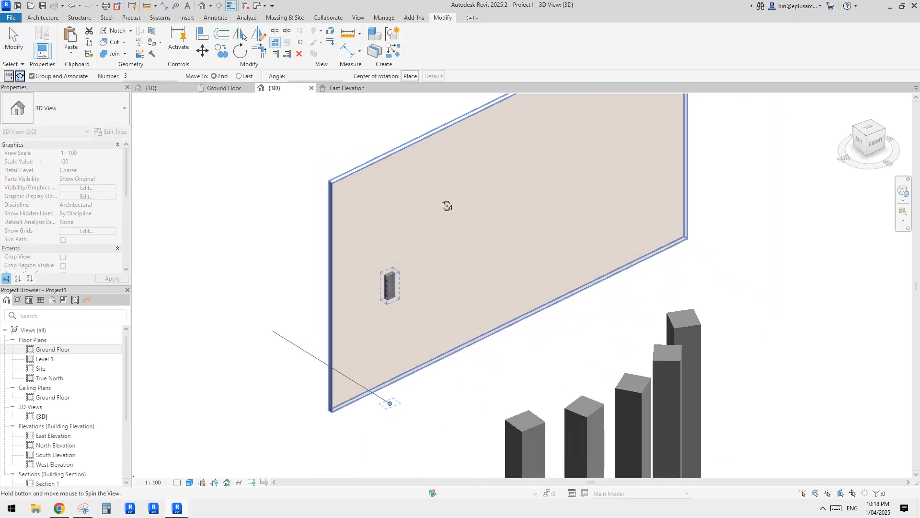
{"action": "key", "text": "Escape"}
{"action": "middle_click_drag", "start_coordinate": [418, 385], "coordinate": [404, 387], "text": "shift"}
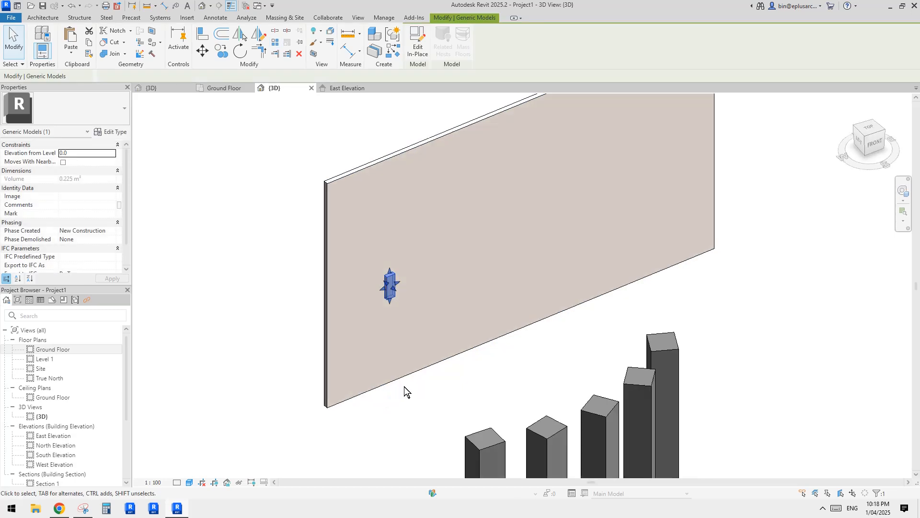
Step: Set the work plane to the tall wall's front face by picking the plane
{"action": "left_click", "coordinate": [37, 18]}
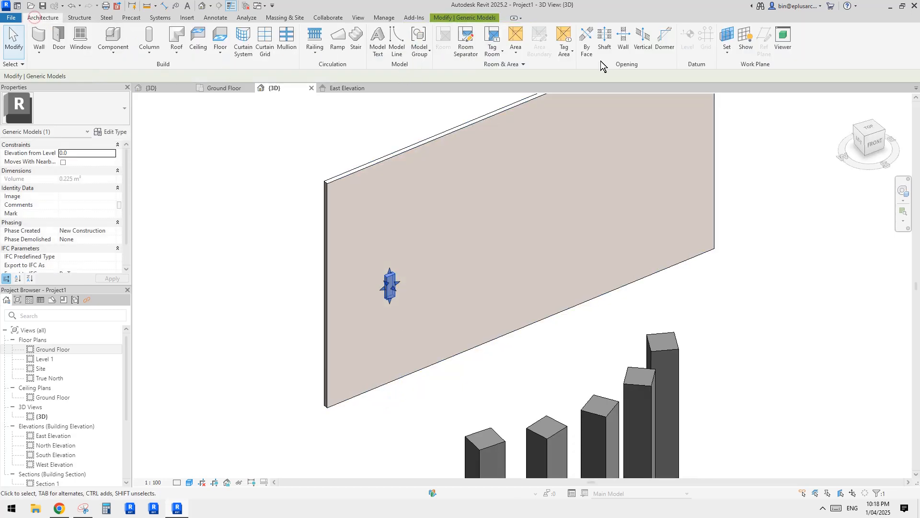
{"action": "left_click", "coordinate": [725, 39]}
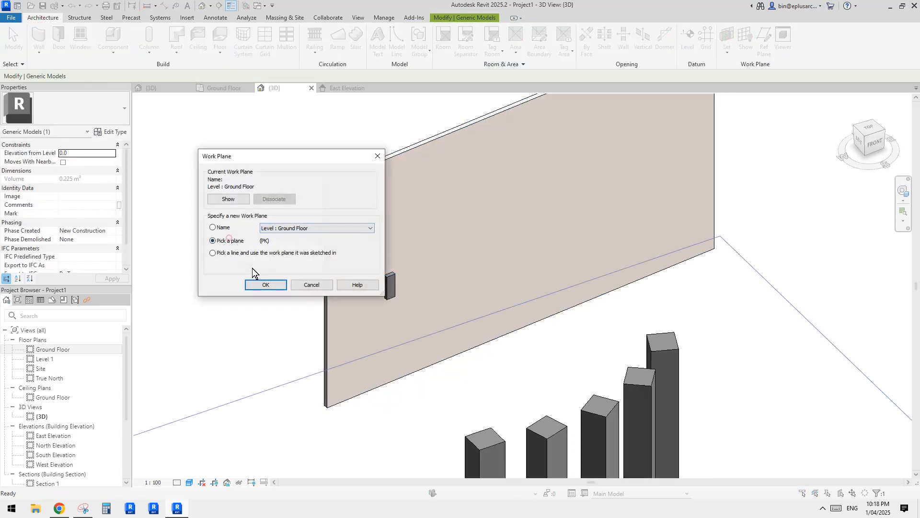
{"action": "left_click", "coordinate": [265, 285]}
{"action": "left_click", "coordinate": [485, 212]}
{"action": "middle_click_drag", "start_coordinate": [470, 230], "coordinate": [404, 280], "text": "shift"}
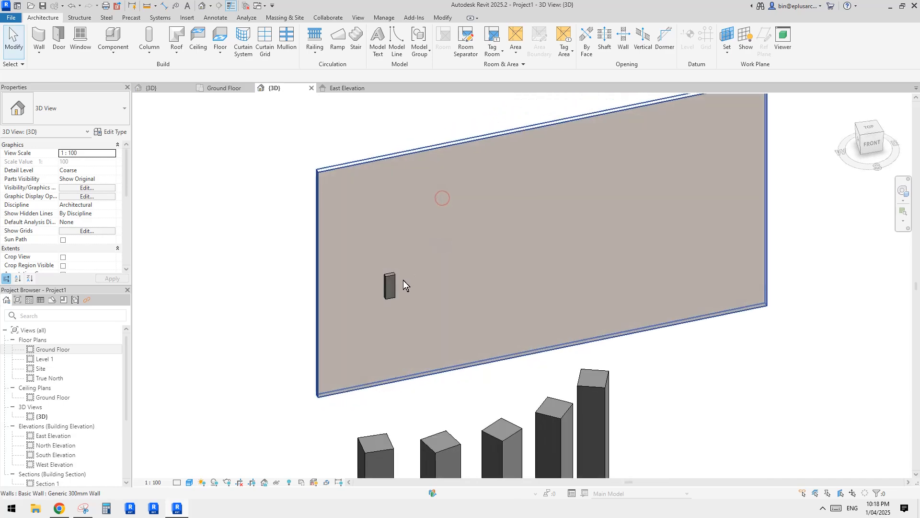
Step: Try to radially array the small wall extrusion with 3 items about a centre placed above it, at a radius of about 11250 mm
{"action": "left_click", "coordinate": [393, 285]}
{"action": "key", "text": "r"}
{"action": "key", "text": "o"}
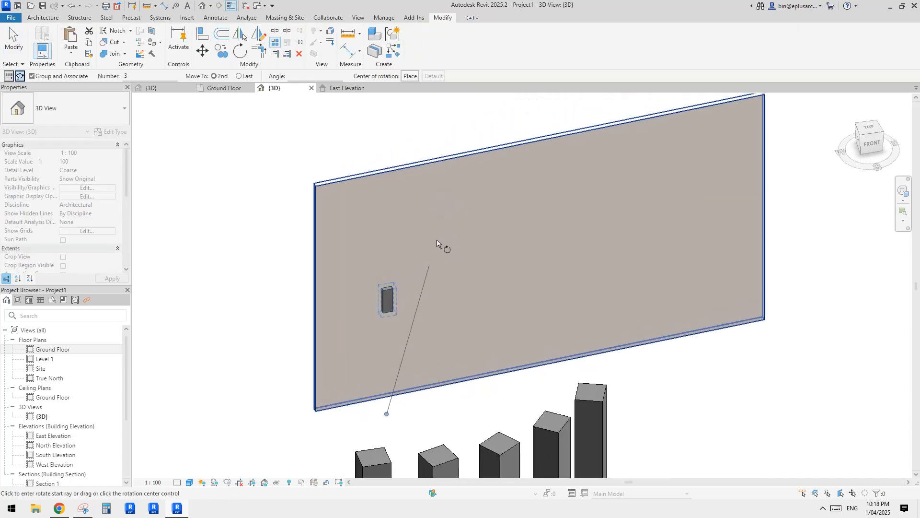
{"action": "middle_click_drag", "start_coordinate": [437, 242], "coordinate": [374, 253], "text": "shift"}
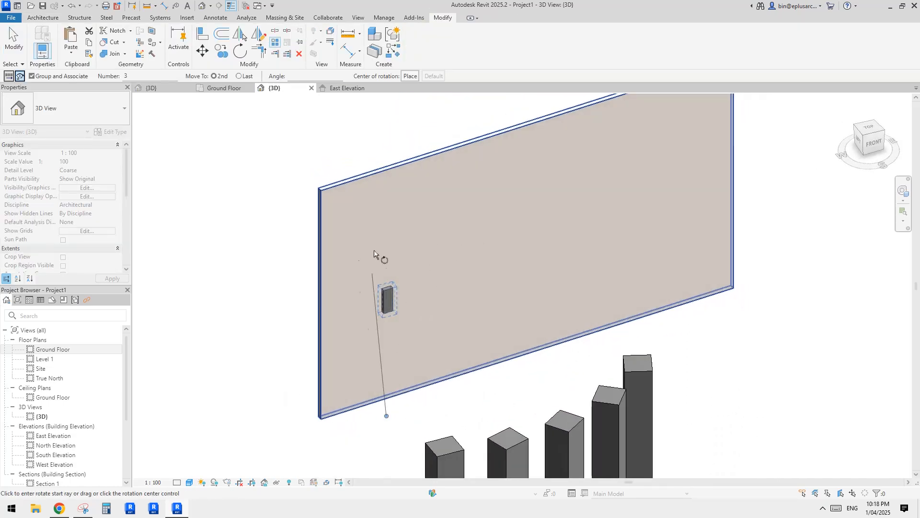
{"action": "middle_click_drag", "start_coordinate": [530, 267], "coordinate": [542, 248], "text": "shift"}
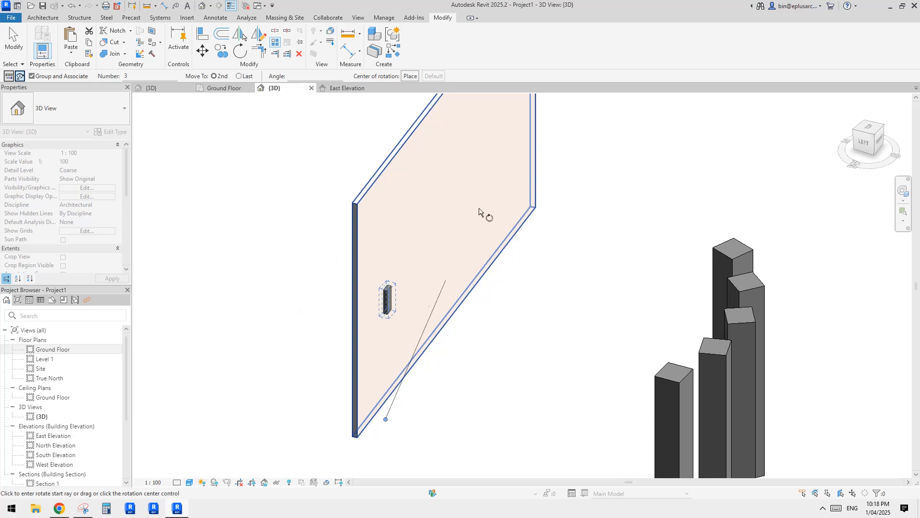
{"action": "middle_click_drag", "start_coordinate": [500, 194], "coordinate": [412, 237], "text": "shift"}
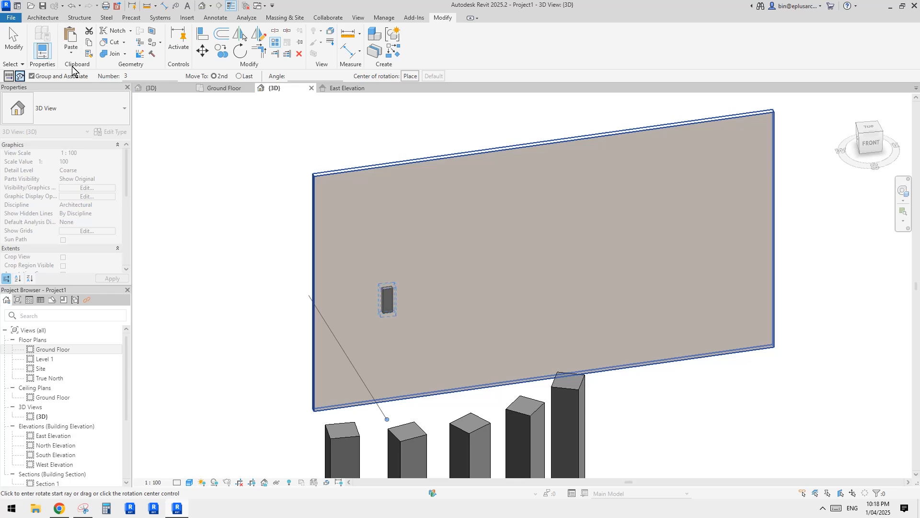
{"action": "key", "text": "space"}
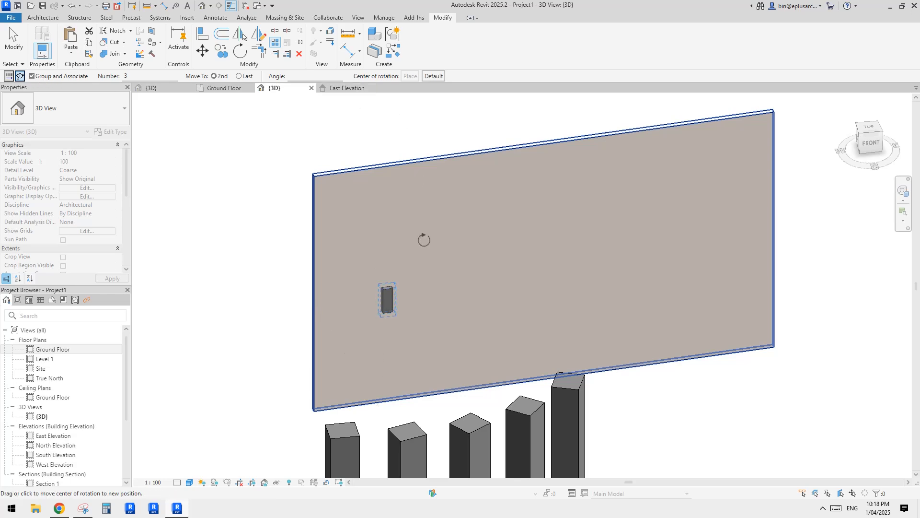
{"action": "left_click", "coordinate": [454, 187]}
{"action": "left_click", "coordinate": [403, 305]}
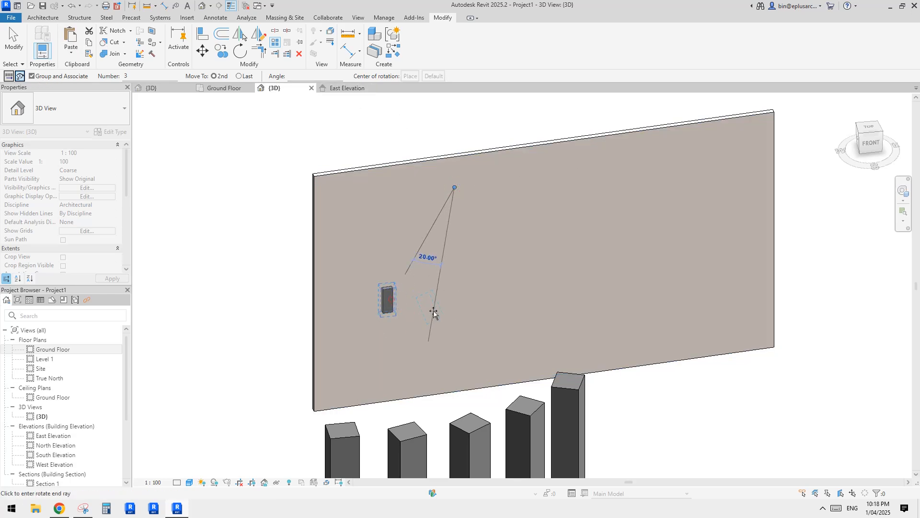
{"action": "left_click", "coordinate": [487, 316]}
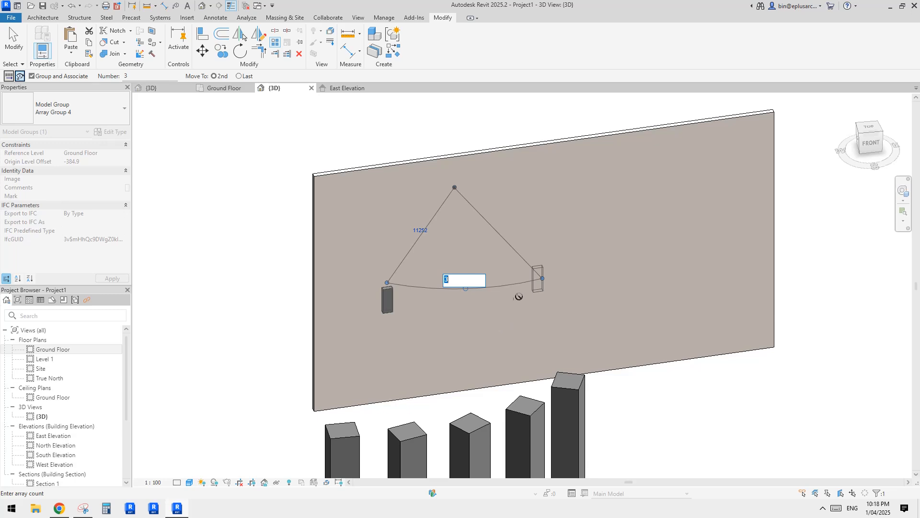
{"action": "middle_click_drag", "start_coordinate": [507, 338], "coordinate": [384, 244], "text": "shift"}
{"action": "key", "text": "Return"}
{"action": "left_click", "coordinate": [532, 288]}
{"action": "left_click", "coordinate": [392, 302]}
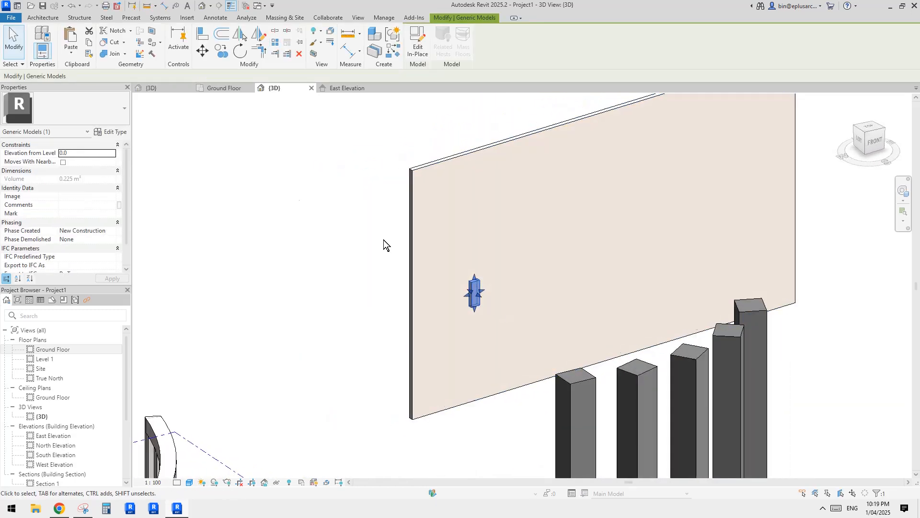
Step: Confirm the tall wall as the current work plane and display the work plane grid in the 3D view
{"action": "left_click", "coordinate": [43, 18]}
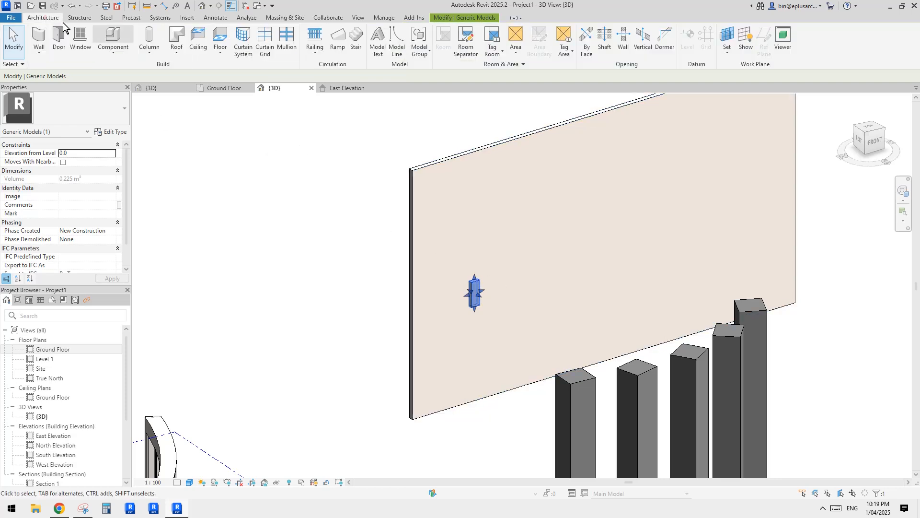
{"action": "left_click", "coordinate": [728, 35]}
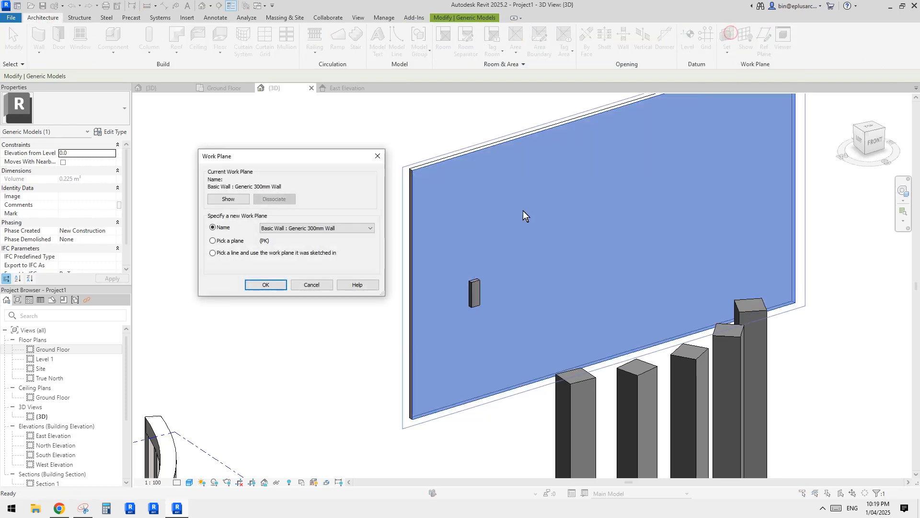
{"action": "key", "text": "Return"}
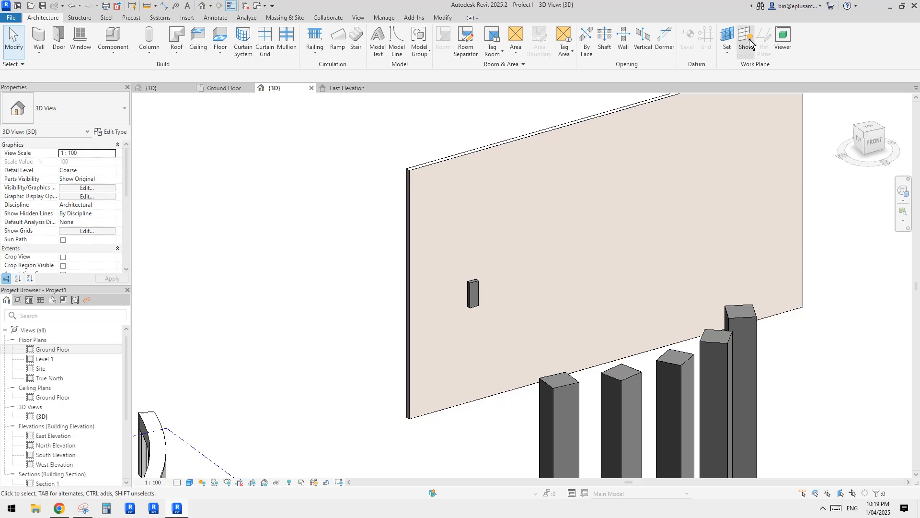
{"action": "left_click", "coordinate": [748, 41]}
Step: Radially array the small wall extrusion about a centre placed above it on the wall, with a radius of about 8470 mm
{"action": "middle_click_drag", "start_coordinate": [593, 179], "coordinate": [430, 217], "text": "shift"}
{"action": "mouse_move", "coordinate": [393, 275]}
{"action": "middle_mouse_down", "text": "shift"}
{"action": "mouse_move", "coordinate": [539, 263]}
{"action": "mouse_move", "coordinate": [386, 277]}
{"action": "middle_mouse_up", "text": "shift"}
{"action": "left_click", "coordinate": [384, 277]}
{"action": "middle_click_drag", "start_coordinate": [435, 245], "coordinate": [444, 249]}
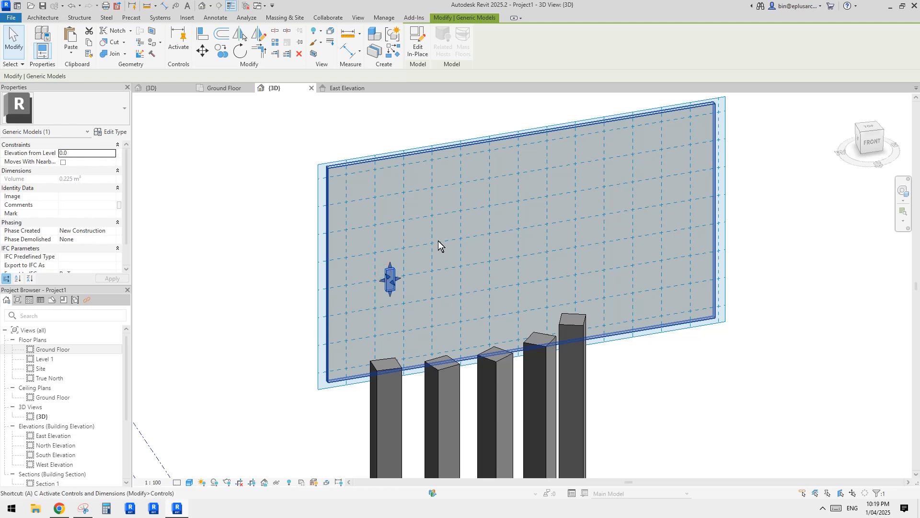
{"action": "key", "text": "r"}
{"action": "middle_click_drag", "start_coordinate": [445, 282], "coordinate": [422, 154], "text": "shift"}
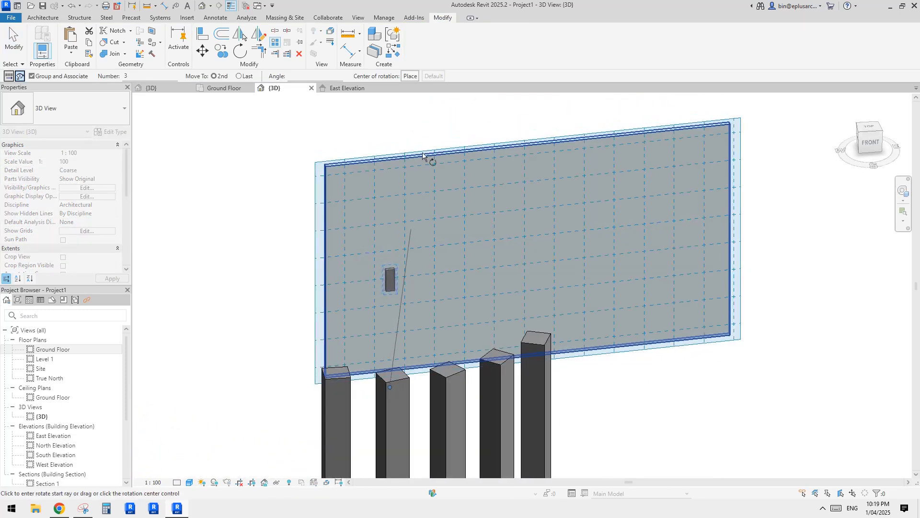
{"action": "left_click", "coordinate": [410, 77]}
{"action": "left_click", "coordinate": [448, 184]}
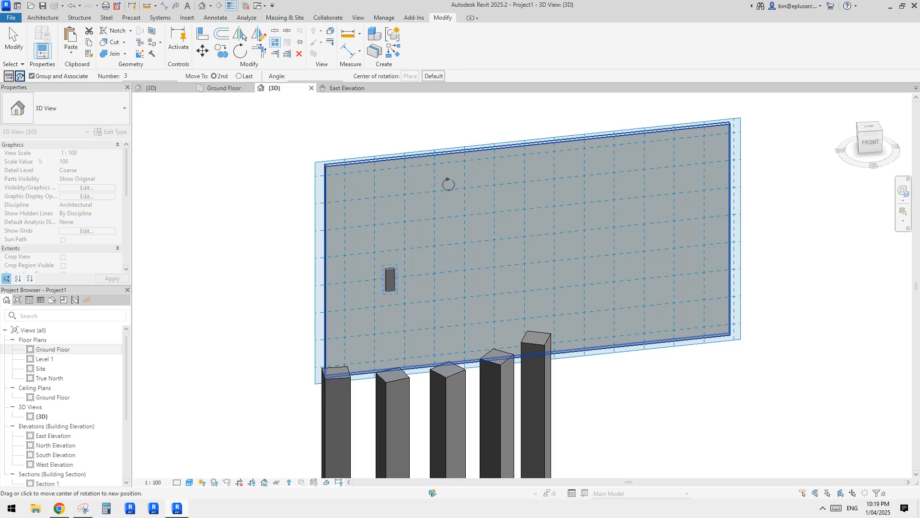
{"action": "left_click", "coordinate": [448, 184]}
{"action": "middle_click_drag", "start_coordinate": [420, 272], "coordinate": [475, 264], "text": "shift"}
{"action": "left_click", "coordinate": [396, 276]}
{"action": "left_click", "coordinate": [425, 283]}
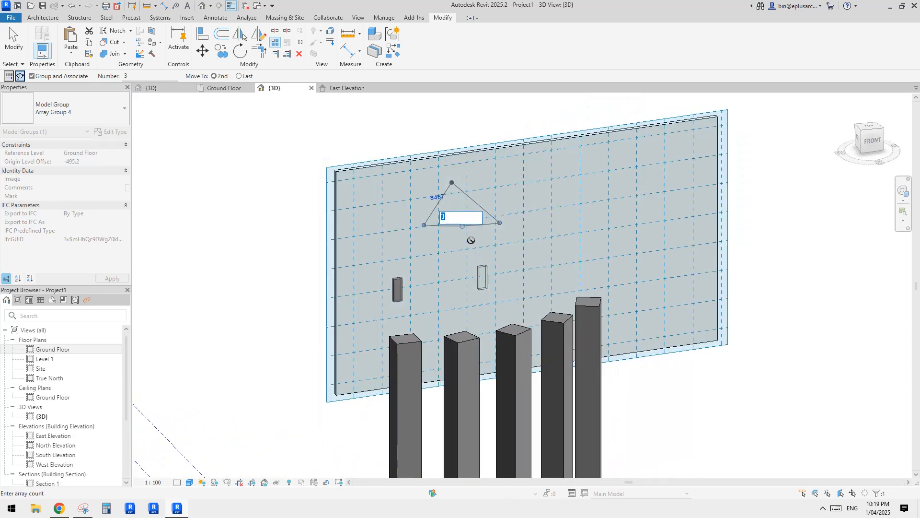
Step: Set the wall array's item count to 5 and delete the elements that cannot be rotated
{"action": "type", "text": "5"}
{"action": "key", "text": "Return"}
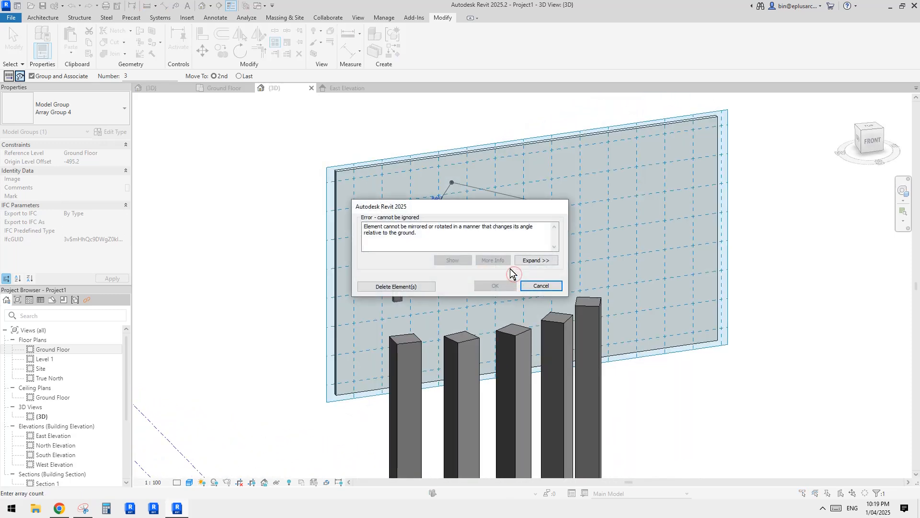
{"action": "left_click_drag", "start_coordinate": [548, 217], "coordinate": [579, 215]}
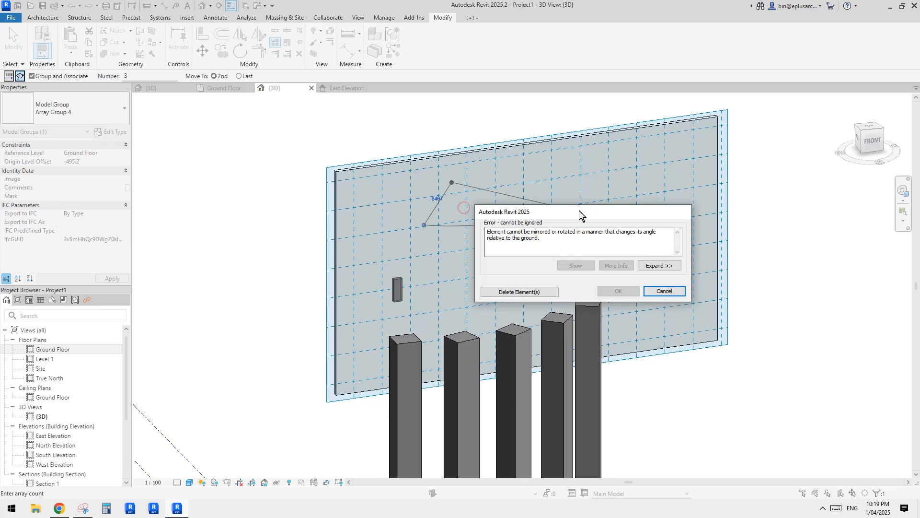
{"action": "left_click", "coordinate": [536, 294]}
Step: Examine the curved and straight fin facades by selecting a member of each fin array
{"action": "middle_click_drag", "start_coordinate": [450, 263], "coordinate": [530, 298], "text": "shift"}
{"action": "scroll", "coordinate": [472, 283], "scroll_direction": "up", "scroll_amount": 3}
{"action": "scroll", "coordinate": [455, 312], "scroll_direction": "down", "scroll_amount": 1}
{"action": "scroll", "coordinate": [501, 274], "scroll_direction": "down", "scroll_amount": 1}
{"action": "scroll", "coordinate": [476, 266], "scroll_direction": "down", "scroll_amount": 1}
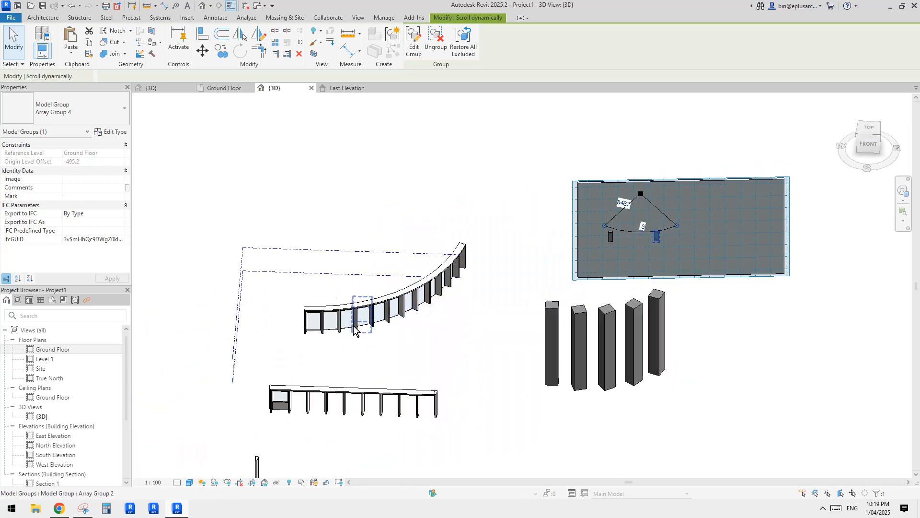
{"action": "middle_click_drag", "start_coordinate": [434, 352], "coordinate": [501, 335], "text": "shift"}
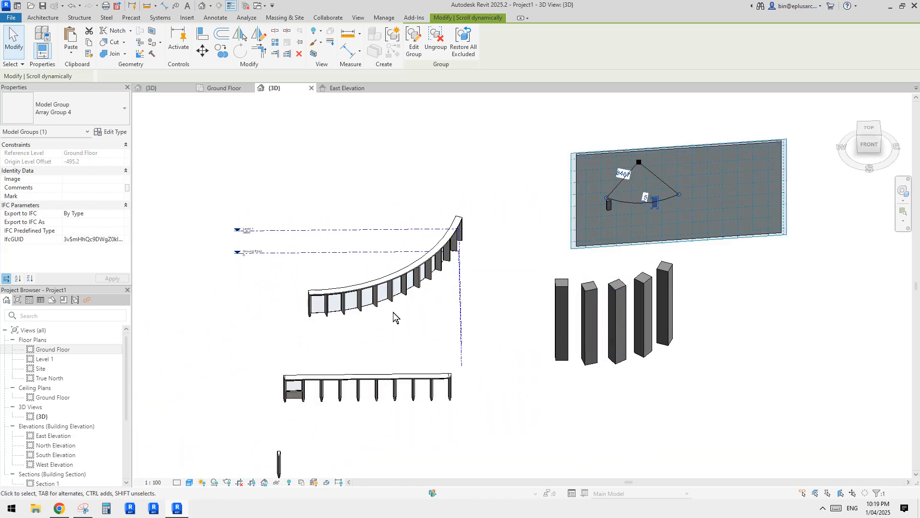
{"action": "scroll", "coordinate": [345, 311], "scroll_direction": "up", "scroll_amount": 2}
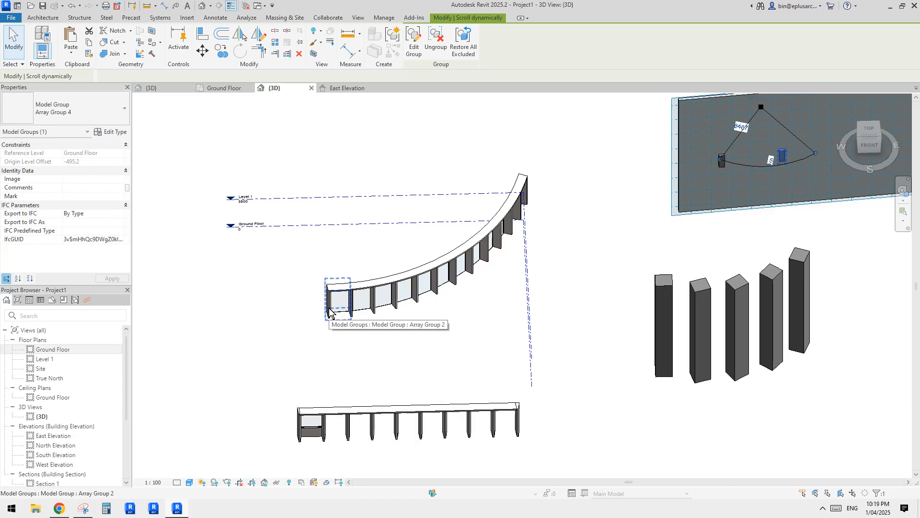
{"action": "left_click", "coordinate": [330, 312]}
{"action": "scroll", "coordinate": [347, 316], "scroll_direction": "down", "scroll_amount": 1}
{"action": "middle_click_drag", "start_coordinate": [351, 318], "coordinate": [388, 234]}
{"action": "scroll", "coordinate": [387, 335], "scroll_direction": "up", "scroll_amount": 6}
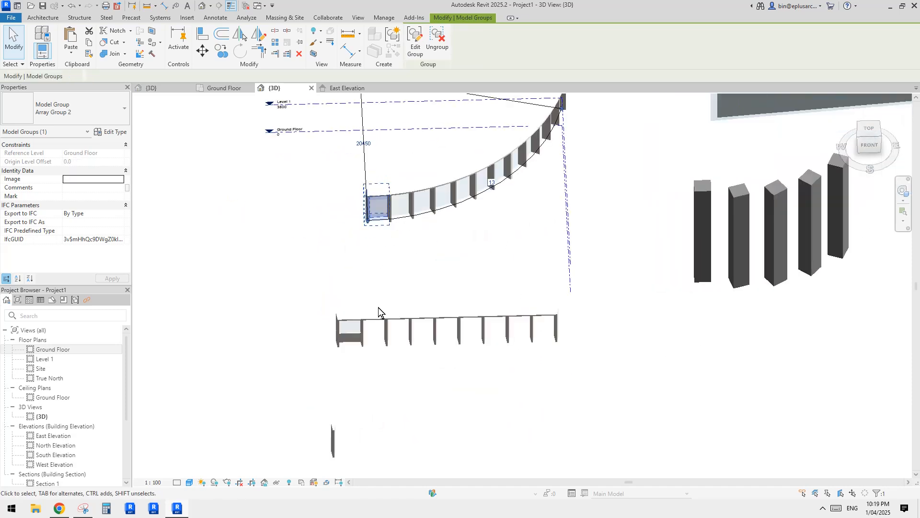
{"action": "left_click", "coordinate": [386, 331]}
{"action": "scroll", "coordinate": [388, 330], "scroll_direction": "down", "scroll_amount": 2}
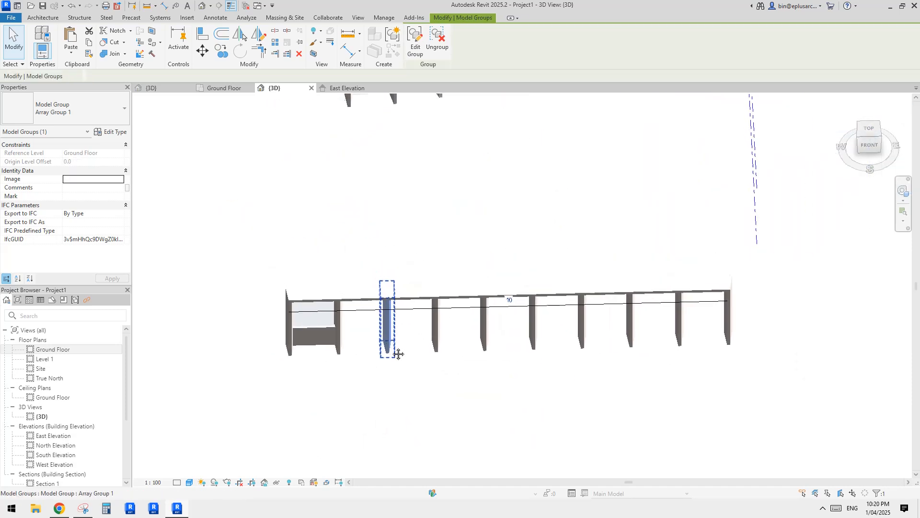
{"action": "left_click", "coordinate": [408, 357]}
{"action": "scroll", "coordinate": [387, 346], "scroll_direction": "up", "scroll_amount": 2}
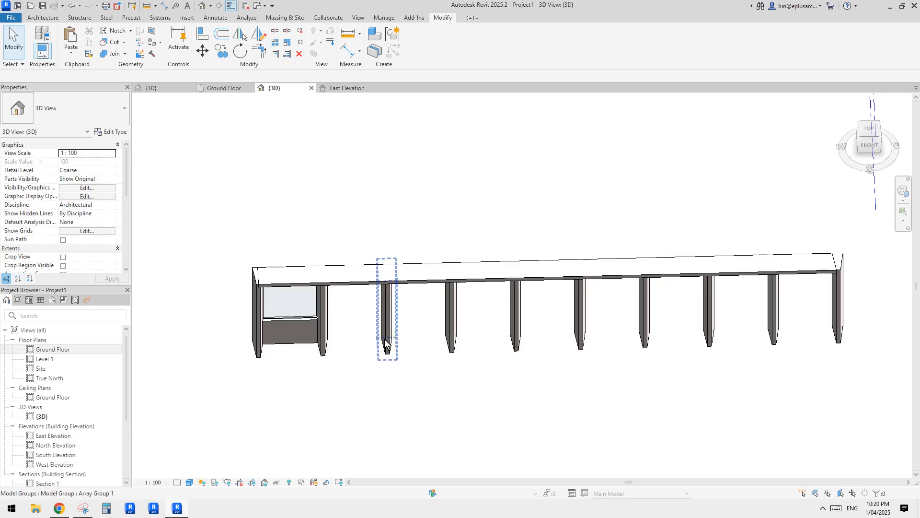
{"action": "scroll", "coordinate": [394, 346], "scroll_direction": "down", "scroll_amount": 5}
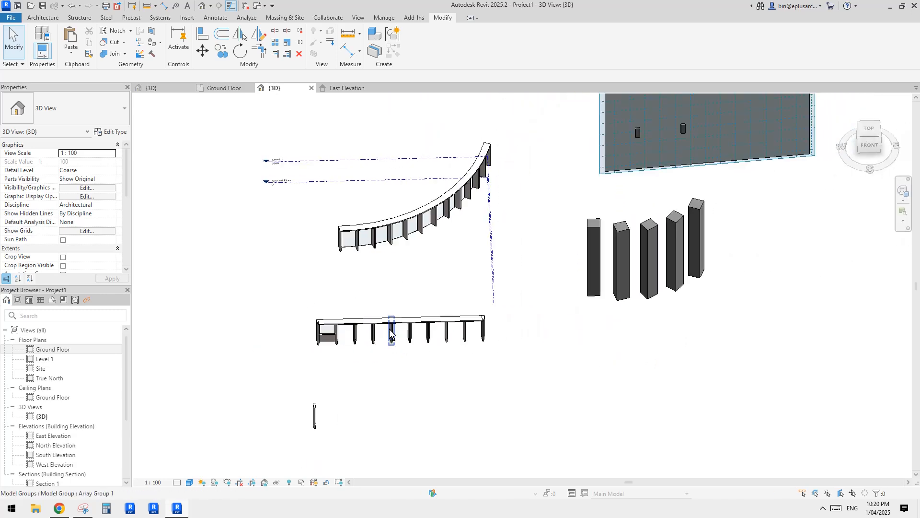
{"action": "middle_click_drag", "start_coordinate": [496, 346], "coordinate": [596, 351], "text": "shift"}
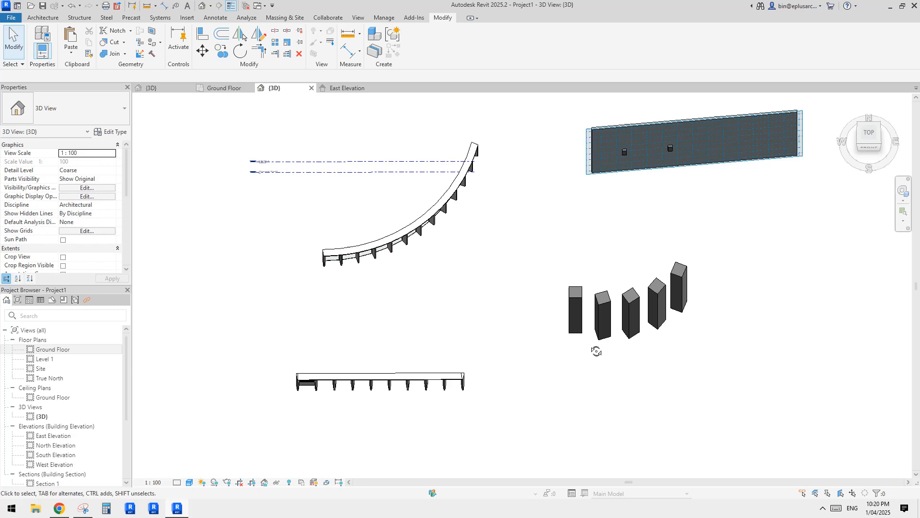
Step: Inspect the radial block array and compare it with individual fins of the straight facade
{"action": "left_click", "coordinate": [636, 318]}
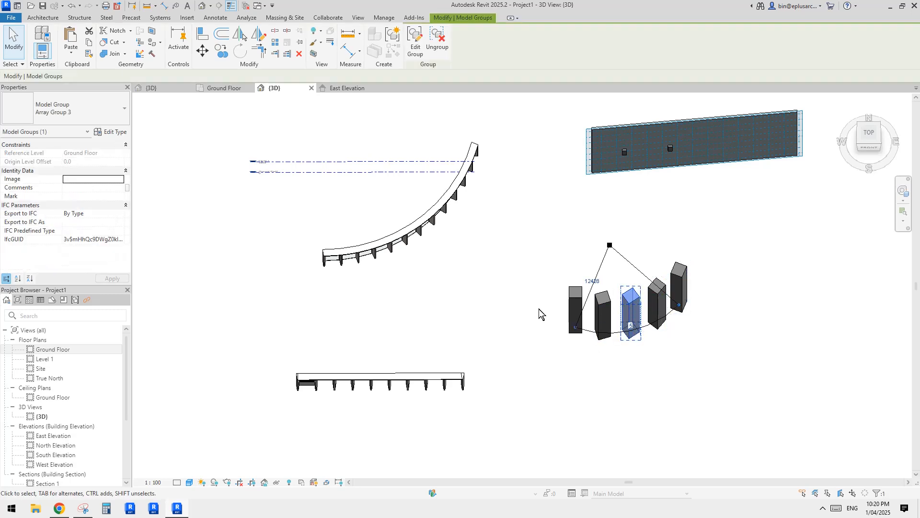
{"action": "middle_click_drag", "start_coordinate": [539, 309], "coordinate": [528, 258], "text": "shift"}
{"action": "scroll", "coordinate": [462, 421], "scroll_direction": "up", "scroll_amount": 3}
{"action": "left_click", "coordinate": [464, 416]}
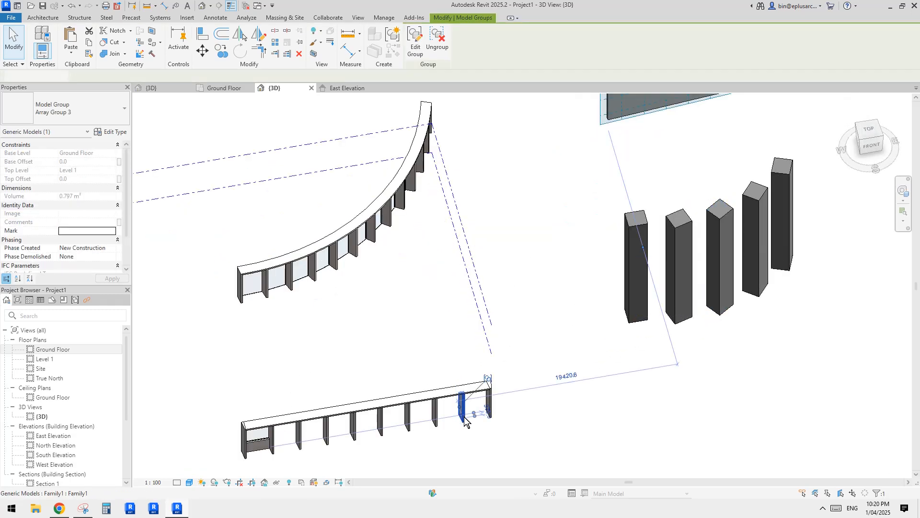
{"action": "scroll", "coordinate": [488, 412], "scroll_direction": "down", "scroll_amount": 2}
{"action": "middle_click_drag", "start_coordinate": [493, 410], "coordinate": [495, 246]}
{"action": "key", "text": "Escape"}
{"action": "left_click", "coordinate": [320, 373]}
{"action": "scroll", "coordinate": [355, 368], "scroll_direction": "down", "scroll_amount": 1}
{"action": "mouse_move", "coordinate": [355, 368]}
{"action": "middle_mouse_down"}
{"action": "mouse_move", "coordinate": [390, 351]}
{"action": "mouse_move", "coordinate": [370, 363]}
{"action": "middle_mouse_up"}
{"action": "scroll", "coordinate": [362, 356], "scroll_direction": "up", "scroll_amount": 1}
{"action": "key", "text": "Escape"}
Step: Move the standalone fin closer to the straight facade, so it stands about 9600 mm in front of it
{"action": "left_click", "coordinate": [359, 362]}
{"action": "middle_click_drag", "start_coordinate": [367, 314], "coordinate": [401, 353]}
{"action": "scroll", "coordinate": [376, 389], "scroll_direction": "up", "scroll_amount": 2}
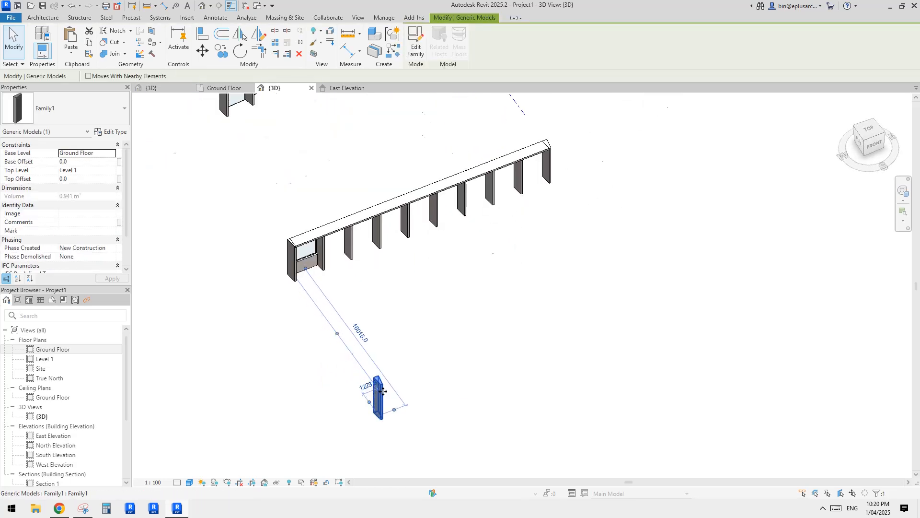
{"action": "scroll", "coordinate": [383, 391], "scroll_direction": "down", "scroll_amount": 2}
{"action": "middle_click_drag", "start_coordinate": [573, 178], "coordinate": [538, 250]}
{"action": "middle_click_drag", "start_coordinate": [474, 308], "coordinate": [550, 238]}
{"action": "scroll", "coordinate": [420, 394], "scroll_direction": "up", "scroll_amount": 5}
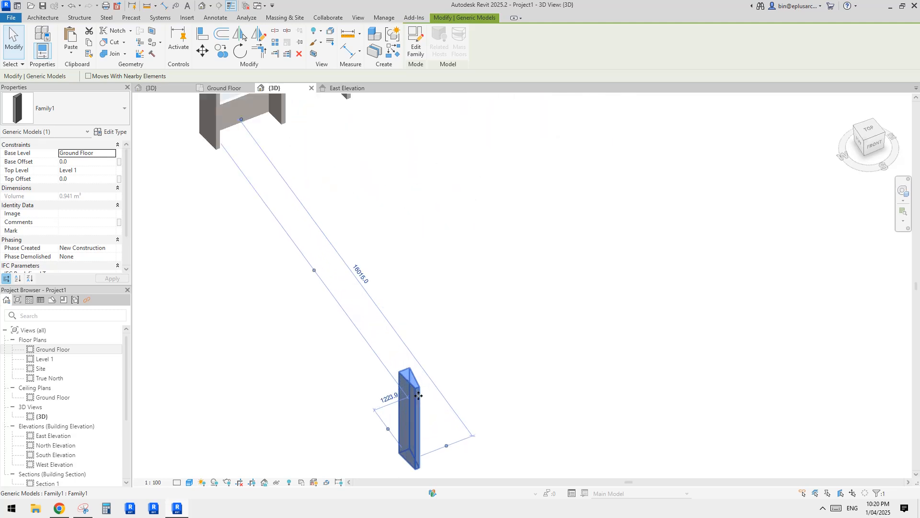
{"action": "left_click_drag", "start_coordinate": [415, 382], "coordinate": [502, 189]}
{"action": "scroll", "coordinate": [498, 211], "scroll_direction": "down", "scroll_amount": 1}
{"action": "key", "text": "Escape"}
Step: Duplicate the standalone fin's Family1 type under the name Family1 2
{"action": "middle_click_drag", "start_coordinate": [500, 215], "coordinate": [477, 284]}
{"action": "left_click", "coordinate": [477, 259]}
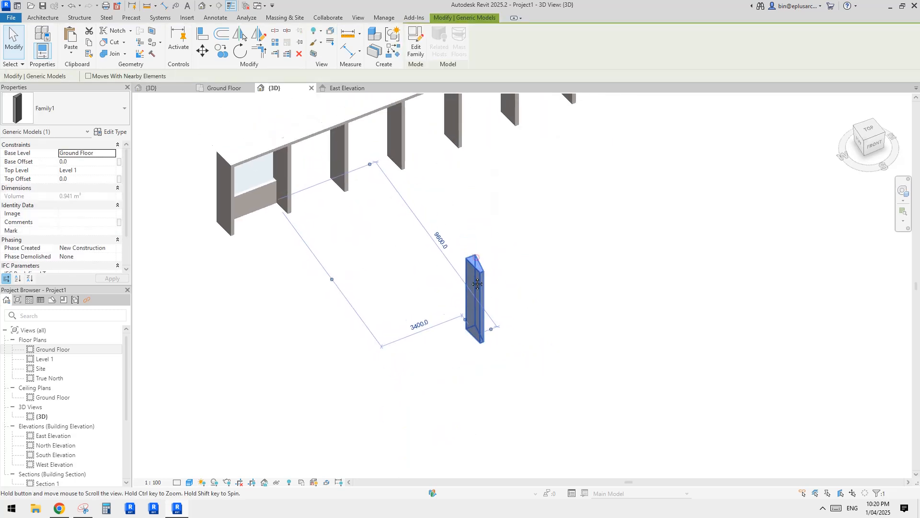
{"action": "scroll", "coordinate": [360, 187], "scroll_direction": "down", "scroll_amount": 2}
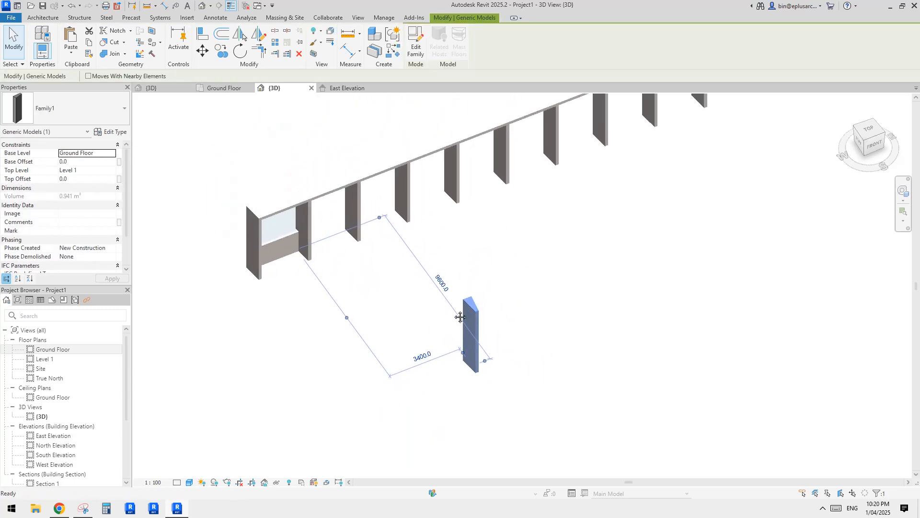
{"action": "left_click", "coordinate": [111, 132]}
{"action": "left_click", "coordinate": [592, 147]}
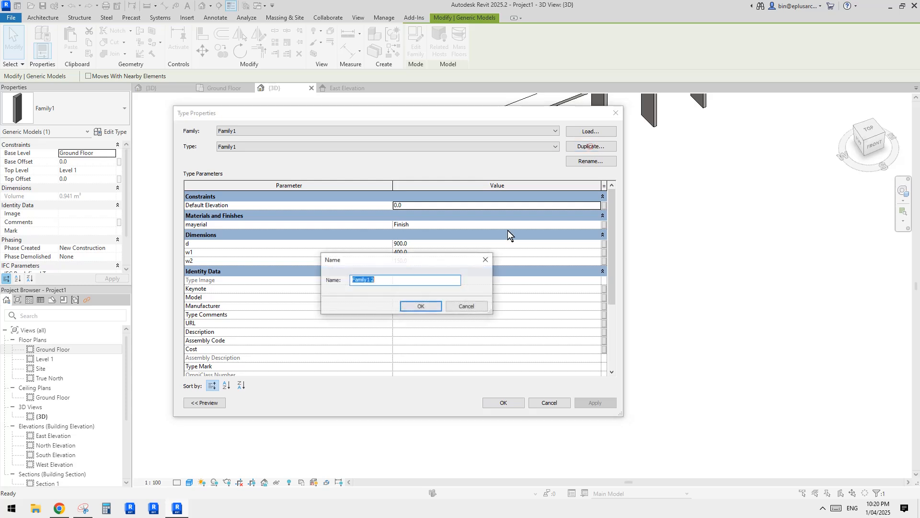
{"action": "left_click", "coordinate": [419, 304]}
Step: Set the Family1 2 type's dimension d to 1200 and w1 to 300, keeping the edits
{"action": "left_click", "coordinate": [413, 249]}
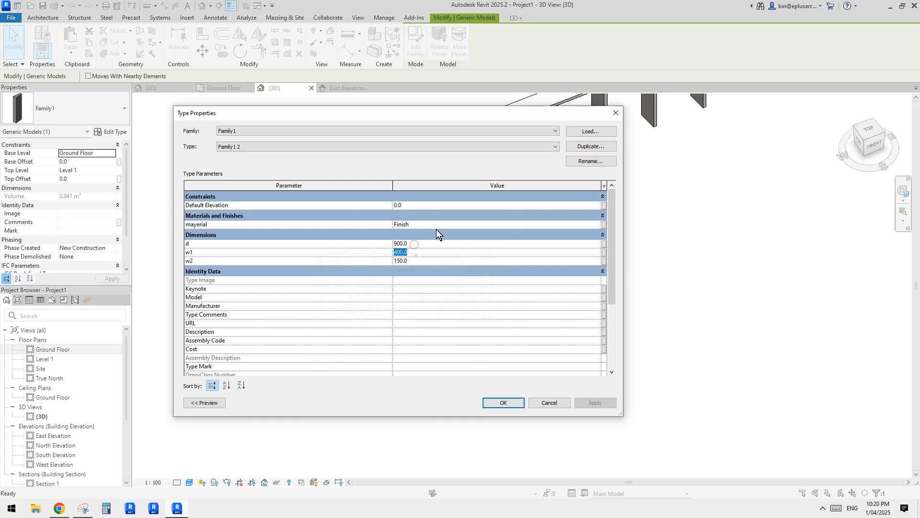
{"action": "left_click", "coordinate": [419, 244]}
{"action": "type", "text": "1200"}
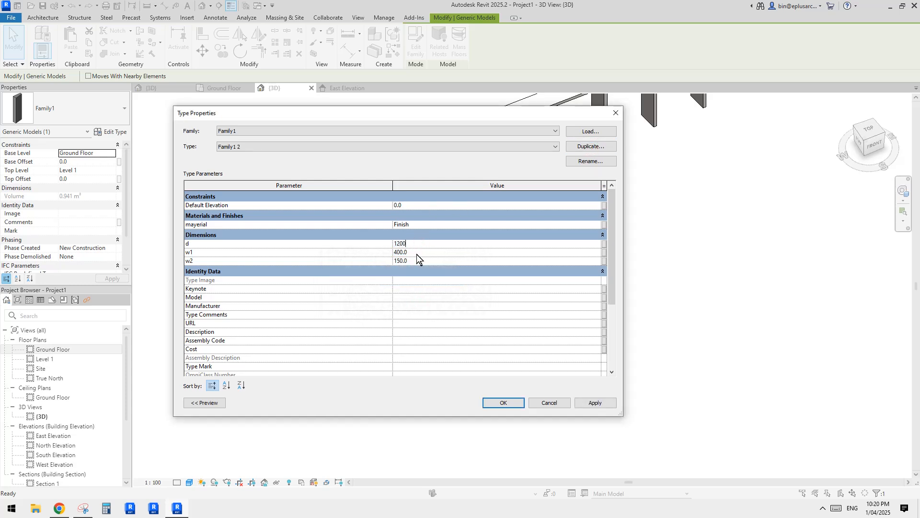
{"action": "left_click", "coordinate": [416, 254]}
{"action": "type", "text": "300"}
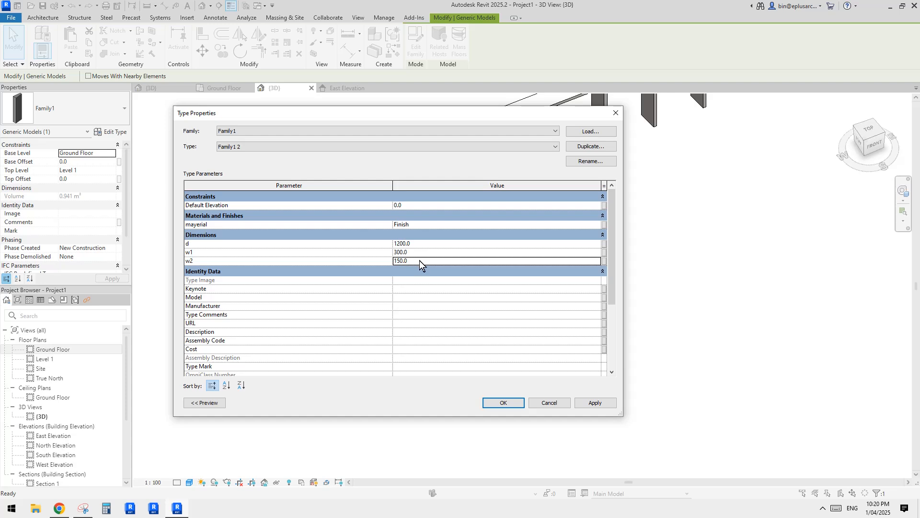
{"action": "left_click", "coordinate": [498, 402]}
{"action": "key", "text": "Escape"}
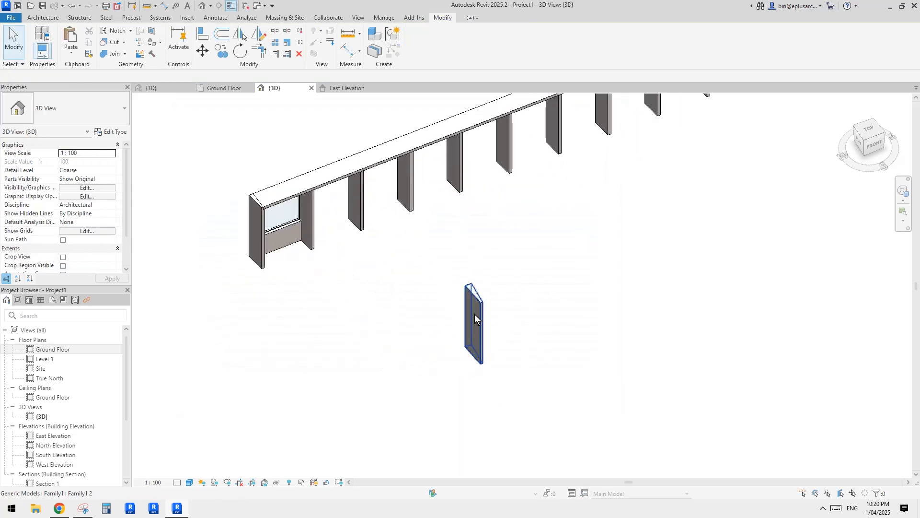
Step: Compare the resized standalone fin with a member of the straight facade's fin array
{"action": "left_click", "coordinate": [475, 314]}
{"action": "scroll", "coordinate": [474, 315], "scroll_direction": "down", "scroll_amount": 3}
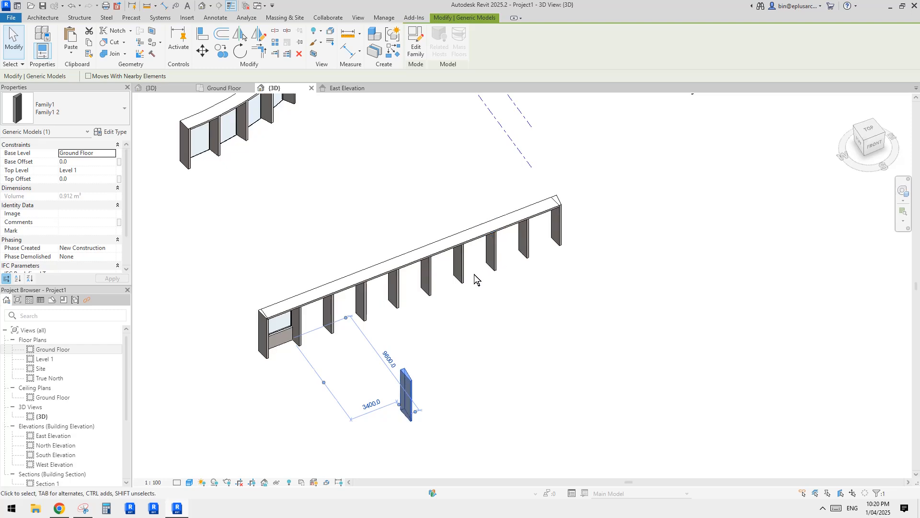
{"action": "middle_click_drag", "start_coordinate": [475, 275], "coordinate": [488, 273]}
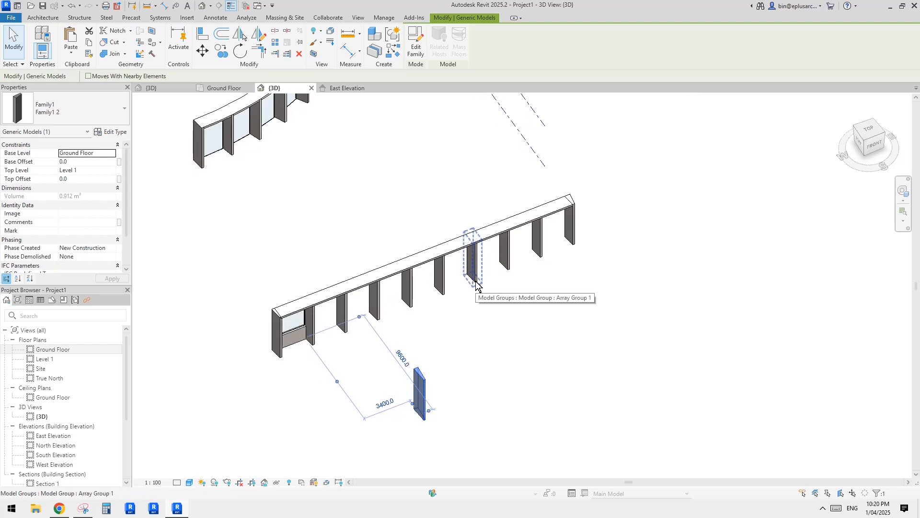
{"action": "left_click", "coordinate": [476, 284]}
{"action": "scroll", "coordinate": [482, 288], "scroll_direction": "down", "scroll_amount": 2}
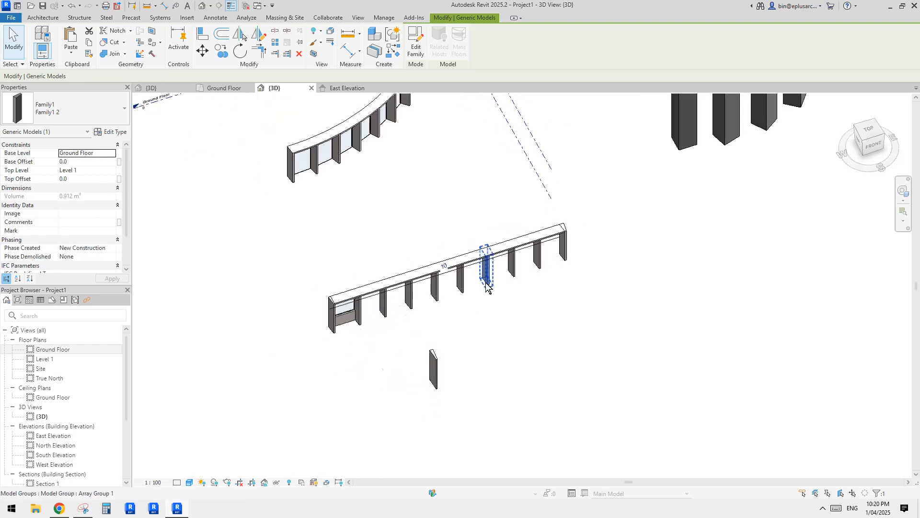
{"action": "left_click", "coordinate": [510, 306]}
Step: Delete the large wall together with the radial array of small elements on its face
{"action": "scroll", "coordinate": [510, 306], "scroll_direction": "down", "scroll_amount": 3}
{"action": "middle_click_drag", "start_coordinate": [520, 307], "coordinate": [507, 312], "text": "shift"}
{"action": "middle_click_drag", "start_coordinate": [659, 210], "coordinate": [614, 231]}
{"action": "scroll", "coordinate": [615, 231], "scroll_direction": "down", "scroll_amount": 2}
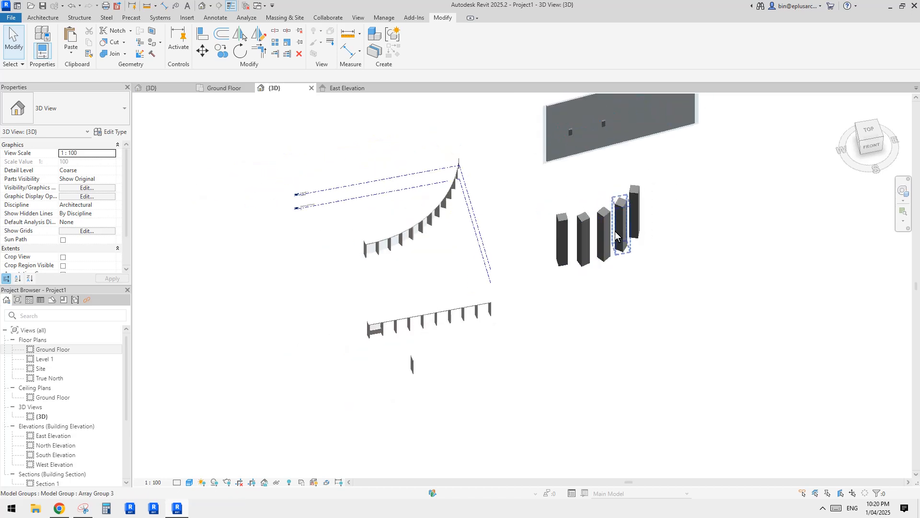
{"action": "scroll", "coordinate": [571, 261], "scroll_direction": "up", "scroll_amount": 5}
{"action": "left_click_drag", "start_coordinate": [670, 287], "coordinate": [600, 252]}
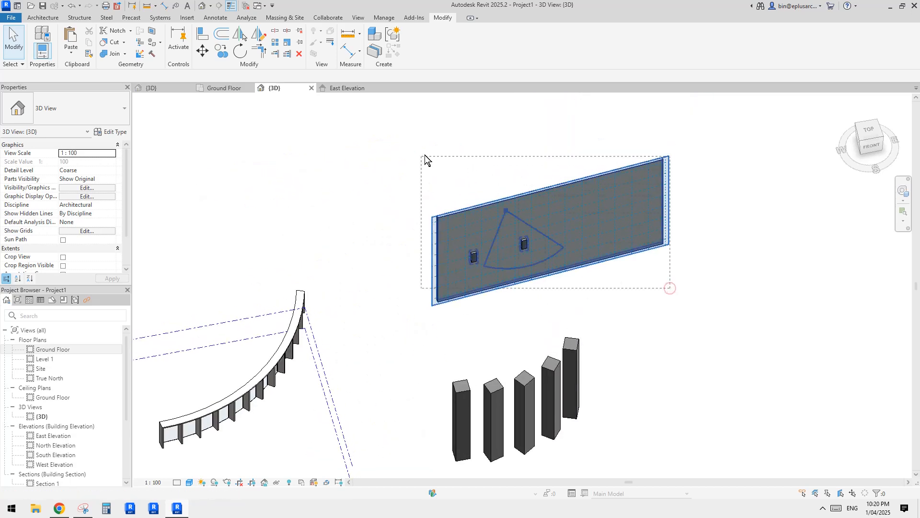
{"action": "left_click_drag", "start_coordinate": [424, 154], "coordinate": [423, 156]}
{"action": "left_click_drag", "start_coordinate": [410, 160], "coordinate": [464, 147]}
{"action": "left_click_drag", "start_coordinate": [687, 130], "coordinate": [414, 294]}
{"action": "middle_click_drag", "start_coordinate": [535, 247], "coordinate": [540, 252]}
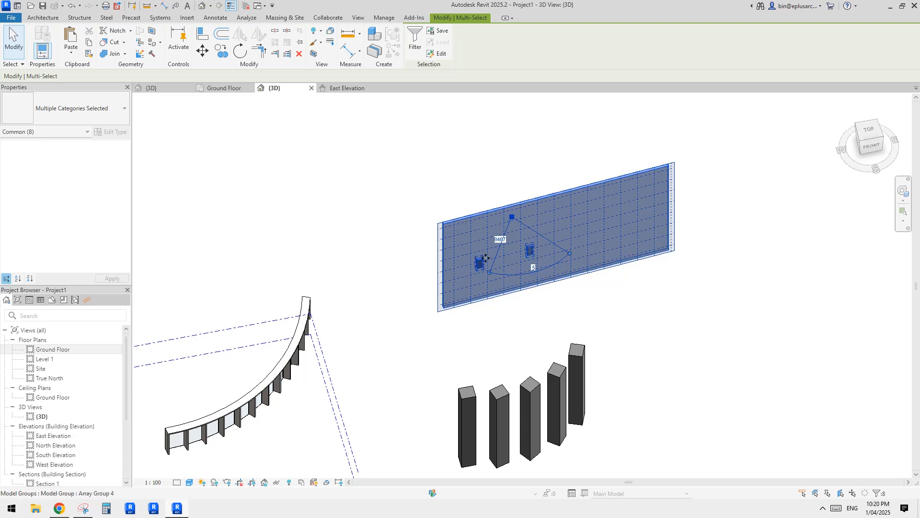
{"action": "key", "text": "Delete"}
Step: Hide the work plane grid and choose a new current work plane by name
{"action": "middle_click_drag", "start_coordinate": [582, 328], "coordinate": [585, 293]}
{"action": "scroll", "coordinate": [583, 267], "scroll_direction": "down", "scroll_amount": 2}
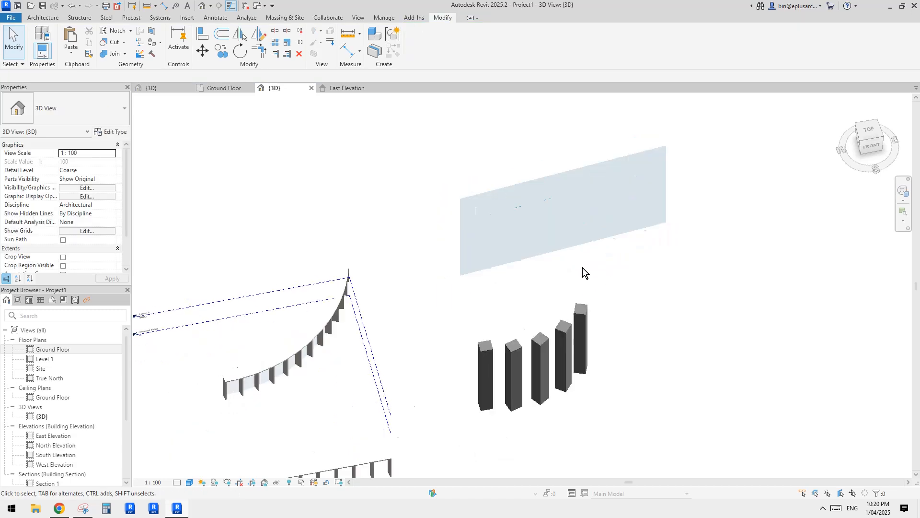
{"action": "middle_click_drag", "start_coordinate": [530, 257], "coordinate": [517, 236]}
{"action": "left_click", "coordinate": [52, 19]}
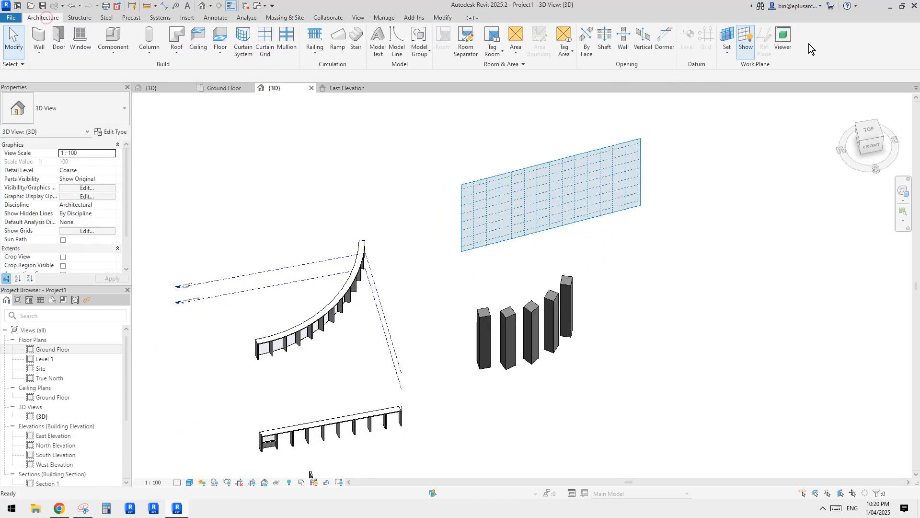
{"action": "left_click", "coordinate": [743, 43]}
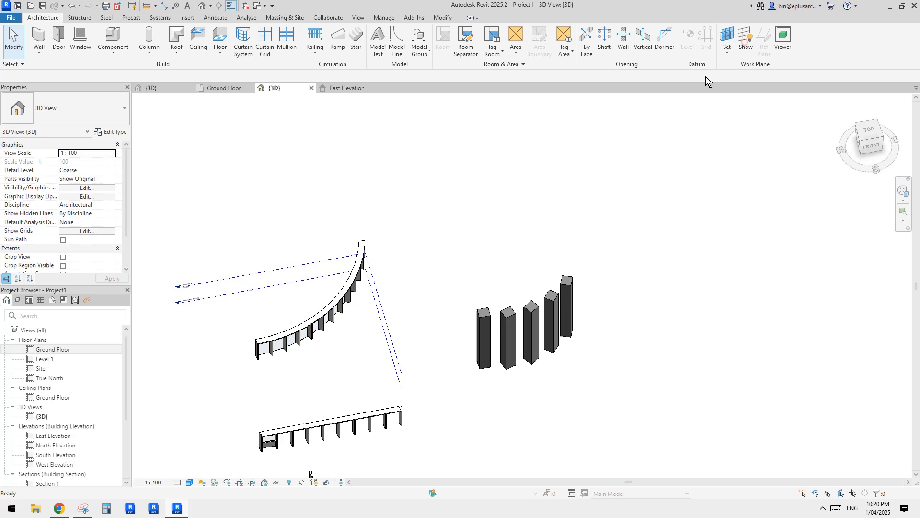
{"action": "left_click", "coordinate": [732, 39]}
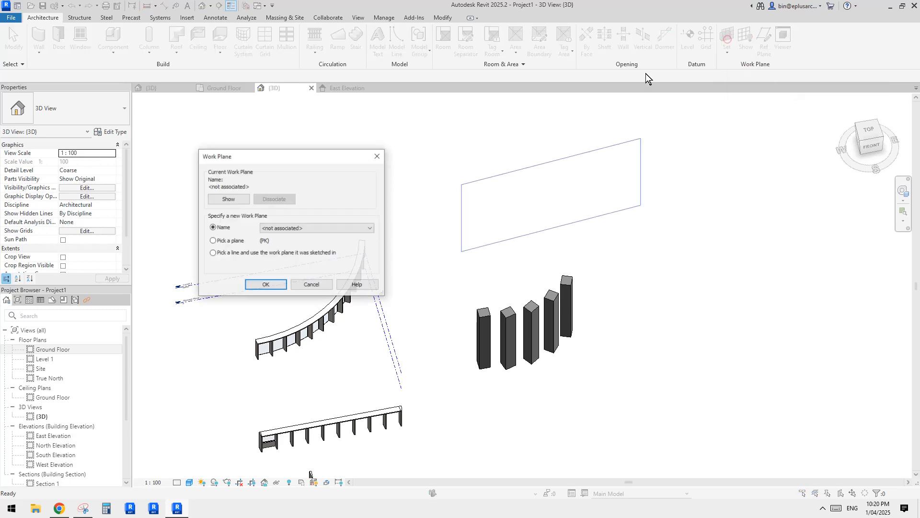
{"action": "left_click", "coordinate": [299, 228]}
{"action": "left_click", "coordinate": [297, 244]}
{"action": "key", "text": "Return"}
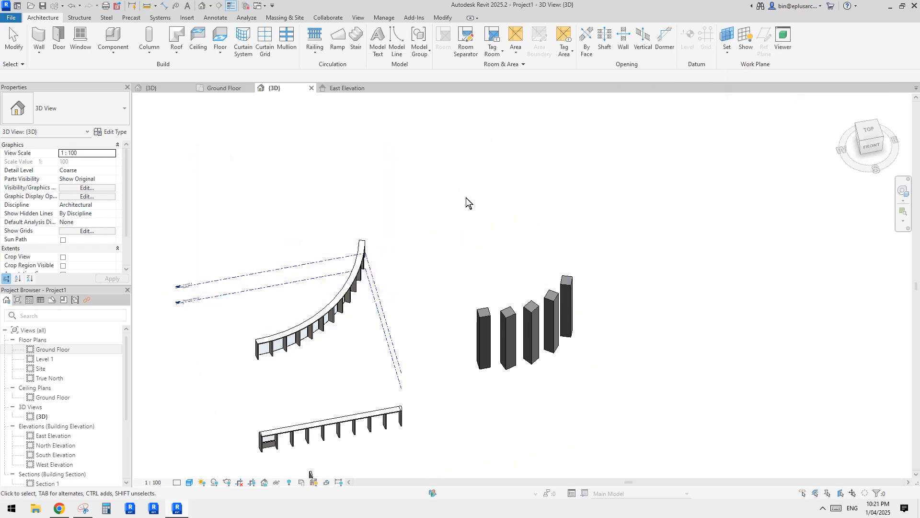
Step: Delete the radial array of tall blocks and the standalone fin in front of the straight facade
{"action": "left_click_drag", "start_coordinate": [466, 198], "coordinate": [613, 400]}
{"action": "key", "text": "Delete"}
{"action": "middle_click_drag", "start_coordinate": [473, 364], "coordinate": [614, 269]}
{"action": "middle_click_drag", "start_coordinate": [462, 336], "coordinate": [528, 306], "text": "shift"}
{"action": "scroll", "coordinate": [454, 397], "scroll_direction": "up", "scroll_amount": 3}
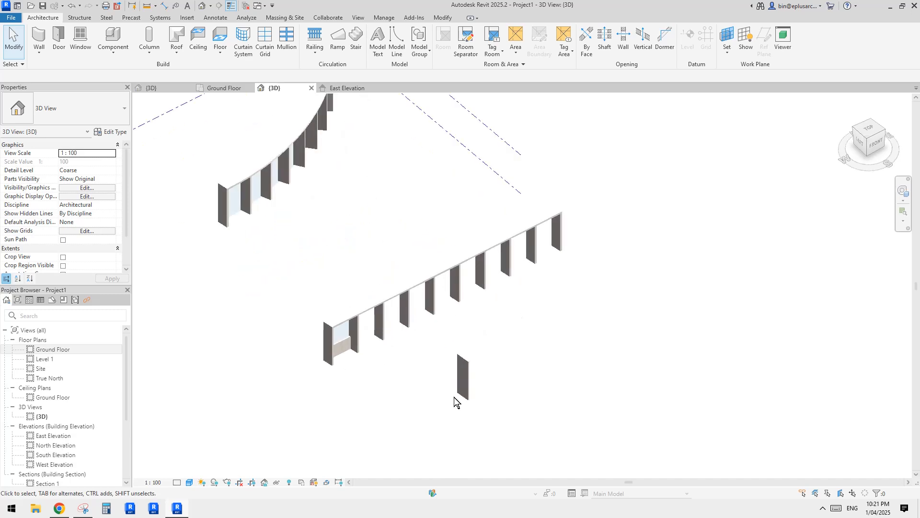
{"action": "left_click", "coordinate": [462, 385]}
{"action": "key", "text": "Delete"}
Step: Examine the curved and straight facades from a low front angle, then switch to Chrome to view the reference building photo
{"action": "middle_click_drag", "start_coordinate": [428, 328], "coordinate": [547, 335]}
{"action": "scroll", "coordinate": [539, 369], "scroll_direction": "up", "scroll_amount": 1}
{"action": "middle_click_drag", "start_coordinate": [538, 370], "coordinate": [524, 313], "text": "shift"}
{"action": "middle_click_drag", "start_coordinate": [585, 336], "coordinate": [579, 335]}
{"action": "middle_click_drag", "start_coordinate": [376, 248], "coordinate": [288, 238]}
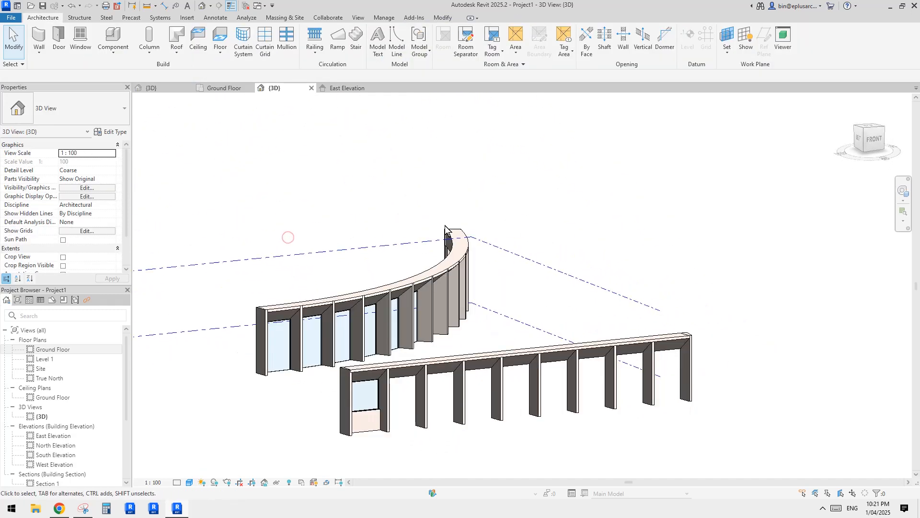
{"action": "middle_click_drag", "start_coordinate": [461, 284], "coordinate": [461, 260]}
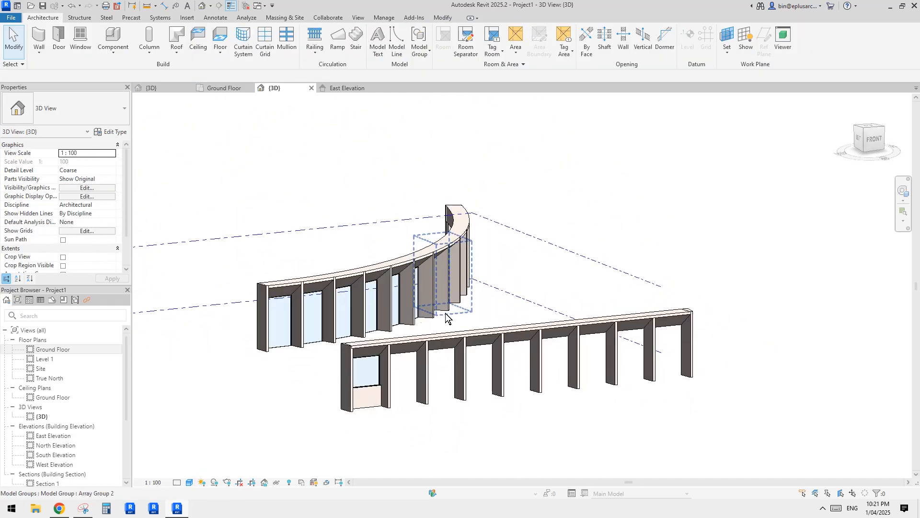
{"action": "left_click", "coordinate": [59, 510]}
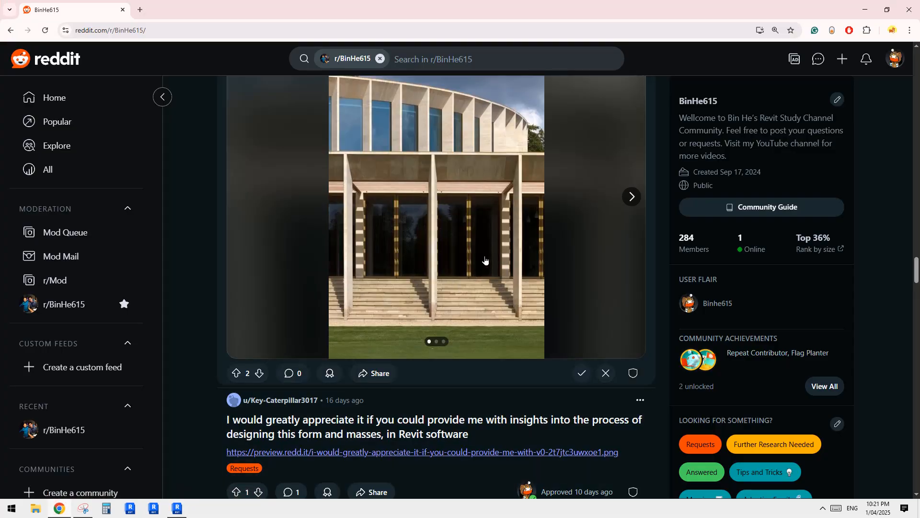